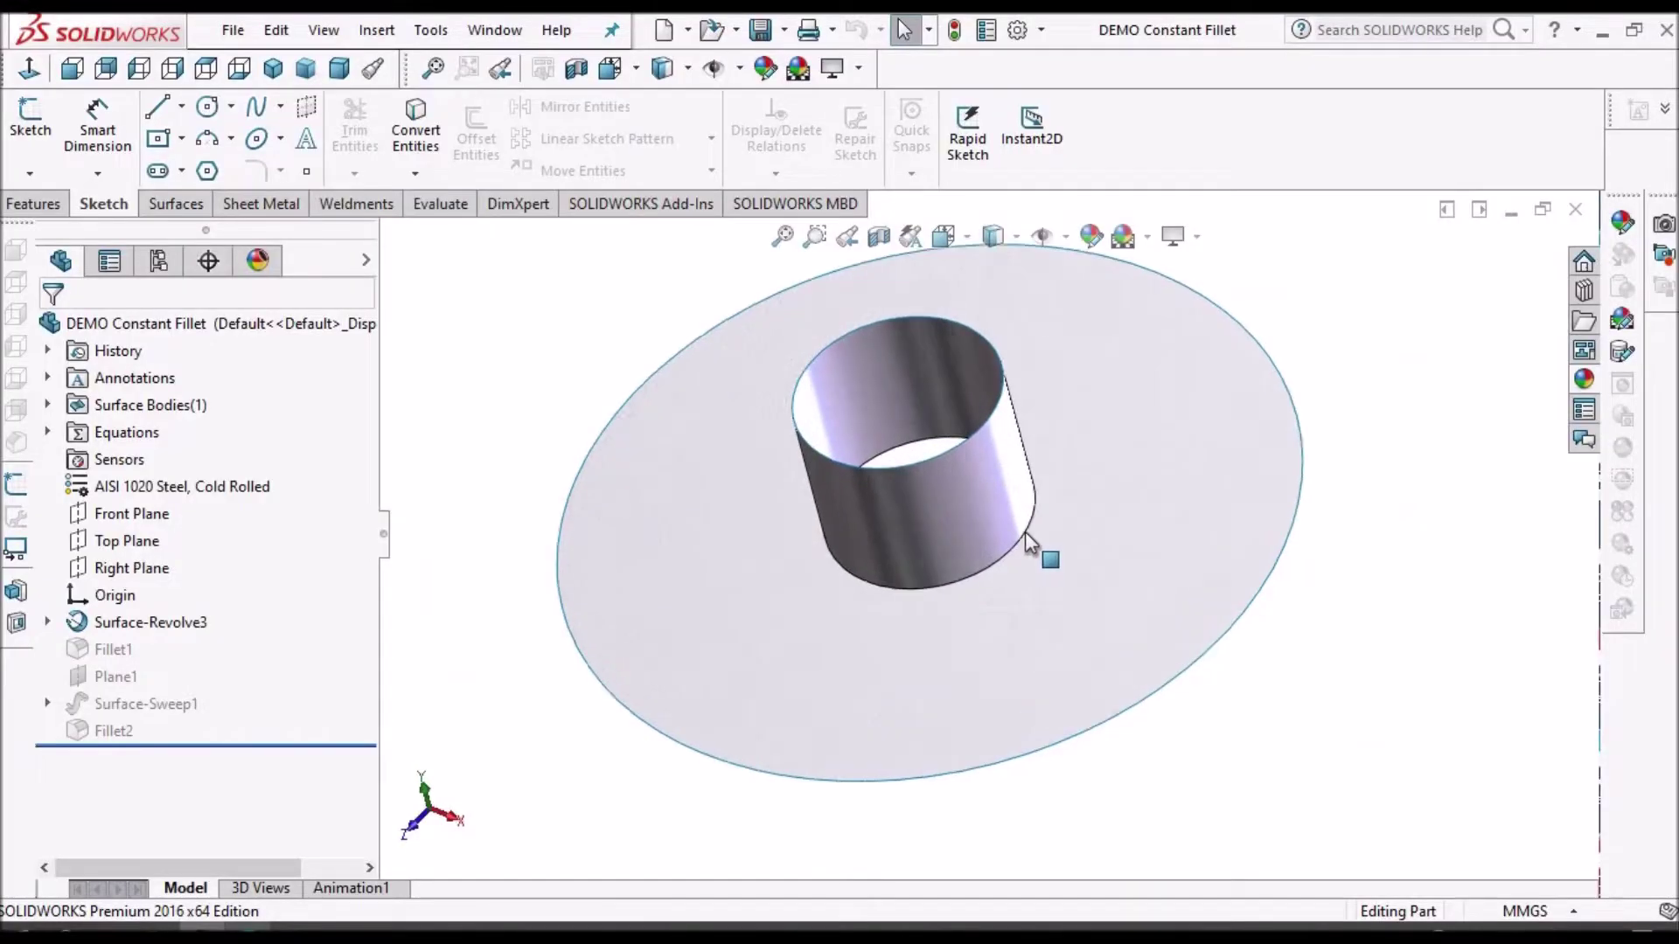
Start a 10 mm constant size surface fillet on the circular edge where the cylinder meets the flat disc
{"action": "middle_click_drag", "start_coordinate": [1026, 533], "coordinate": [993, 522]}
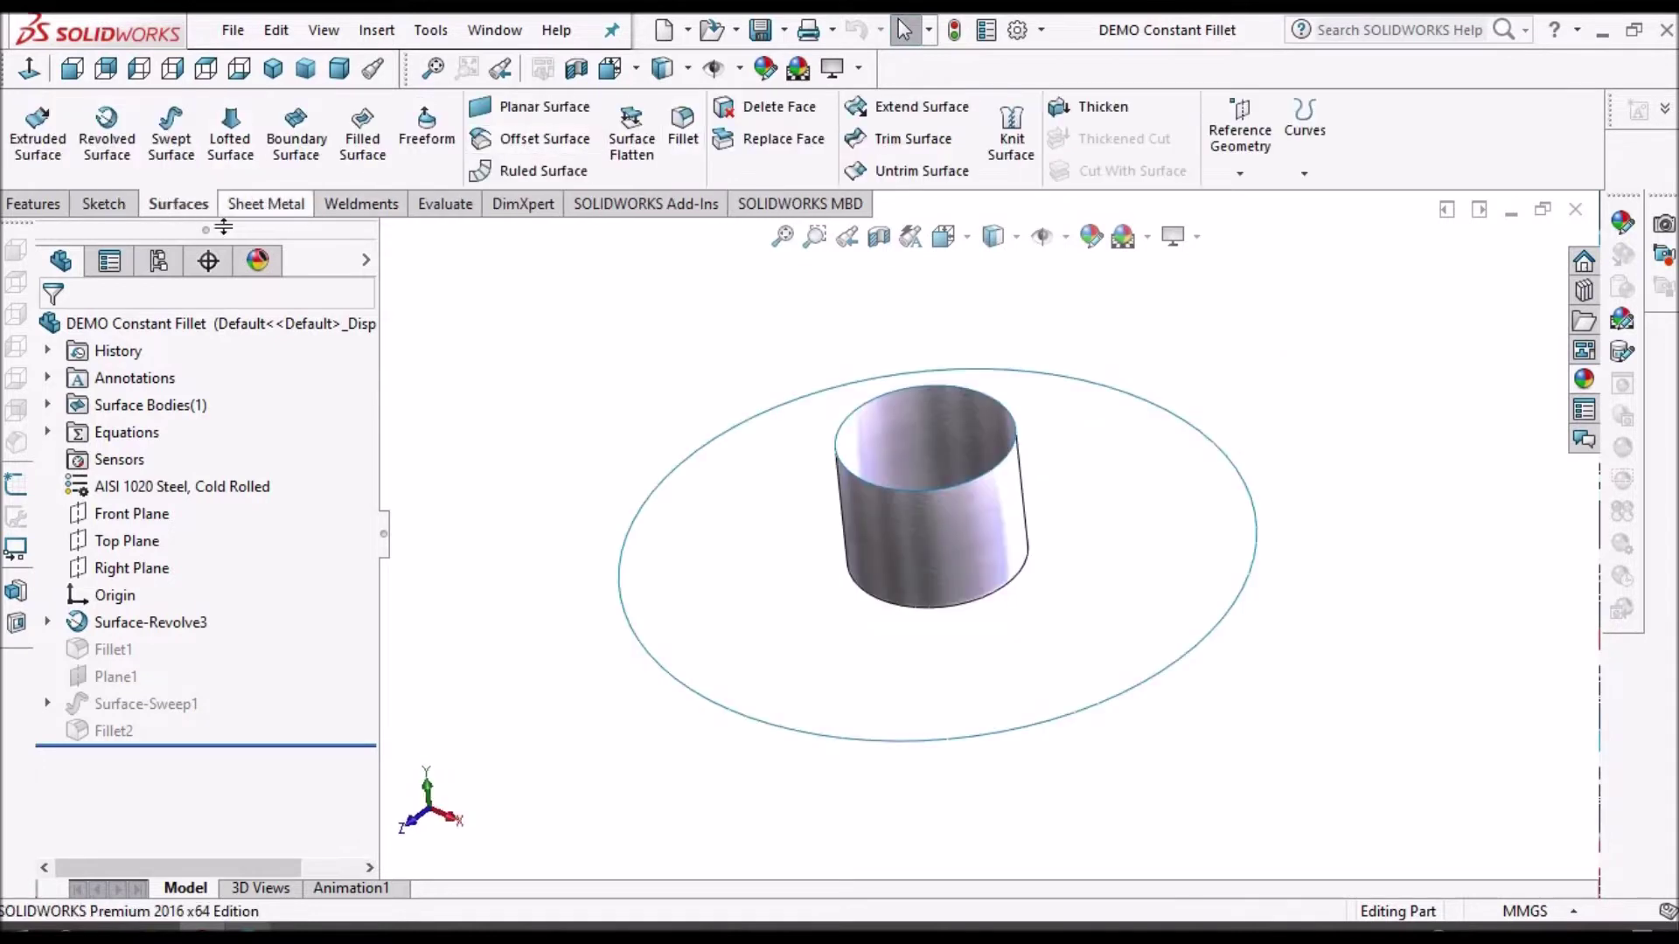
{"action": "left_click", "coordinate": [682, 132]}
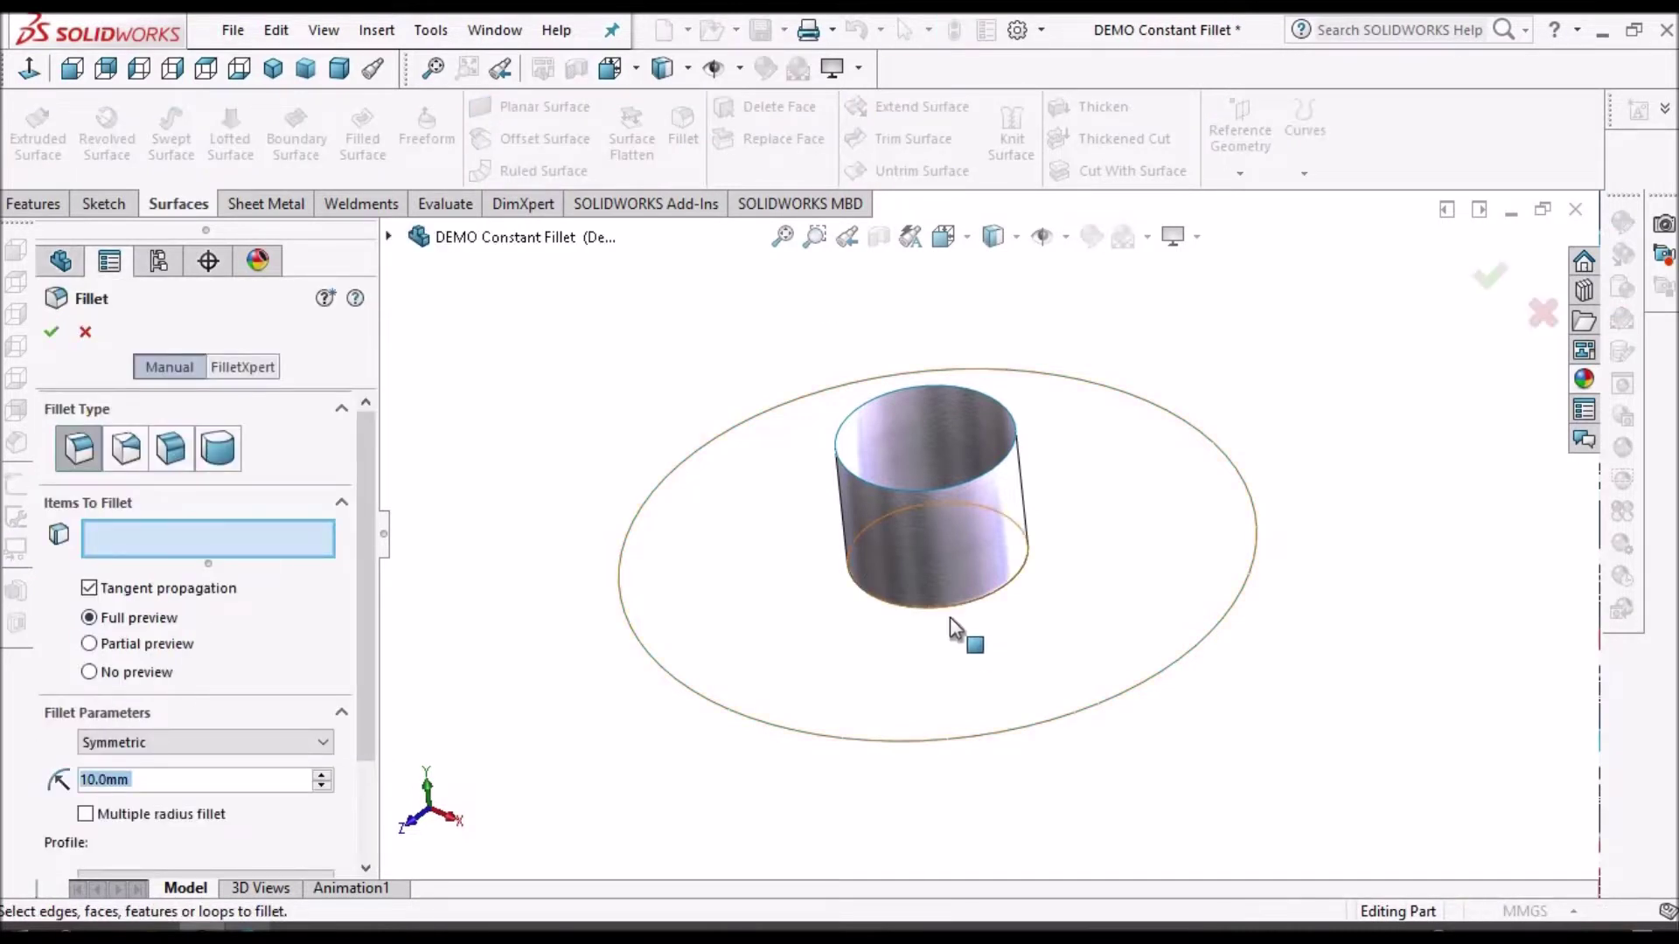
{"action": "scroll", "coordinate": [953, 628], "scroll_direction": "down", "scroll_amount": 5}
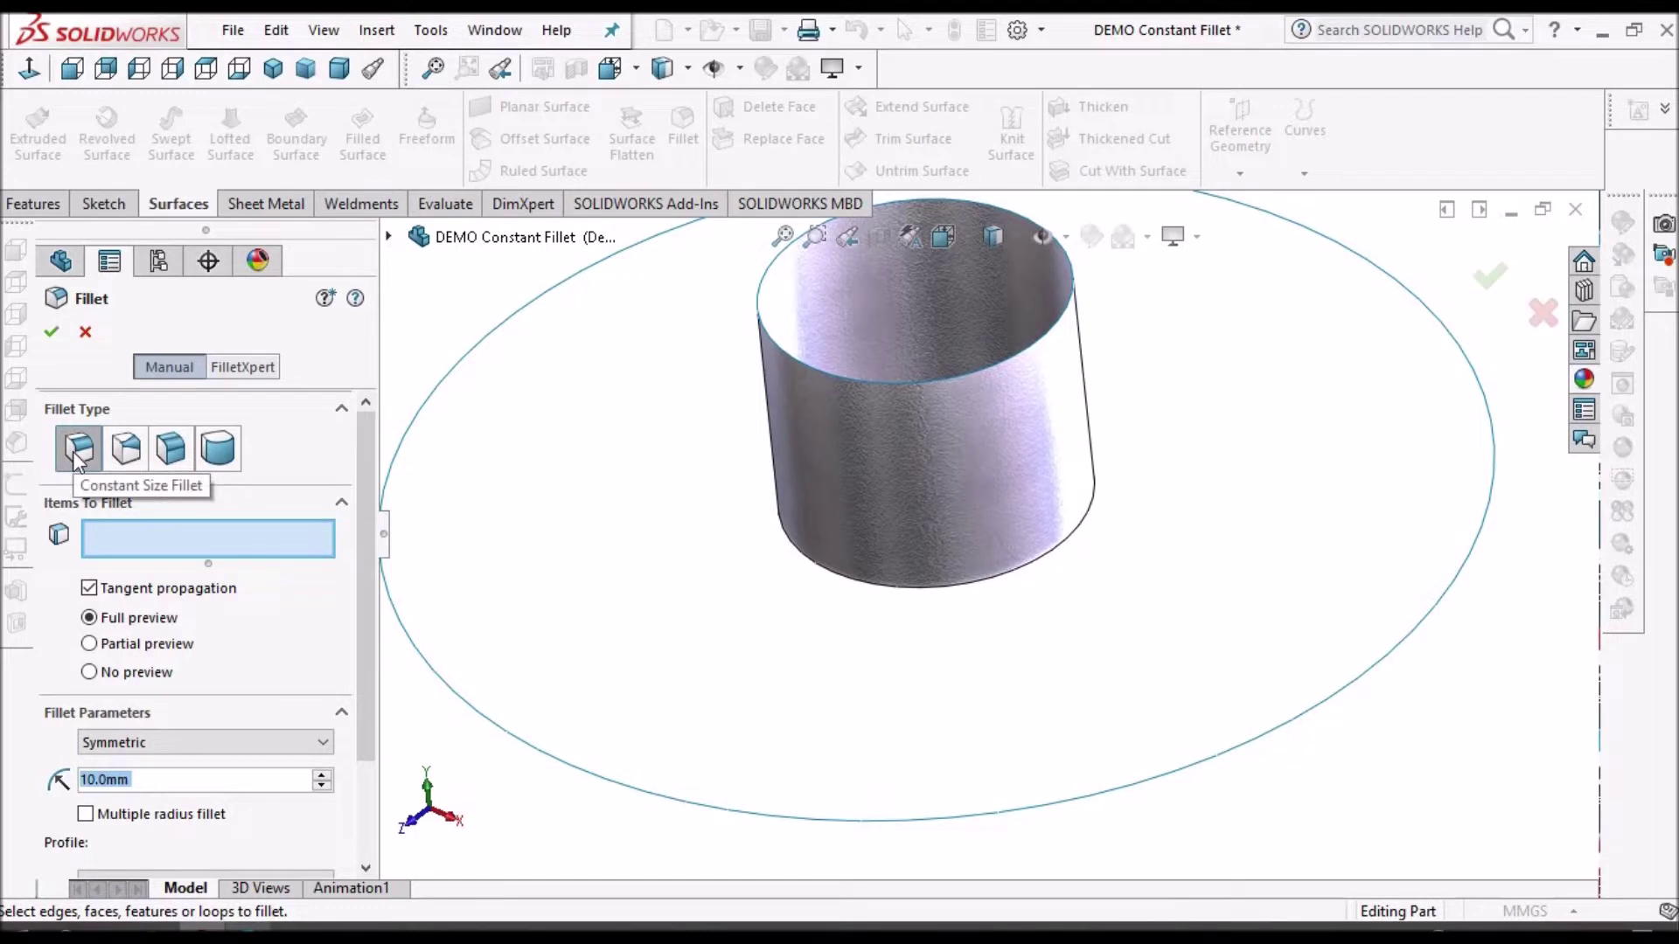
{"action": "left_click", "coordinate": [1009, 577]}
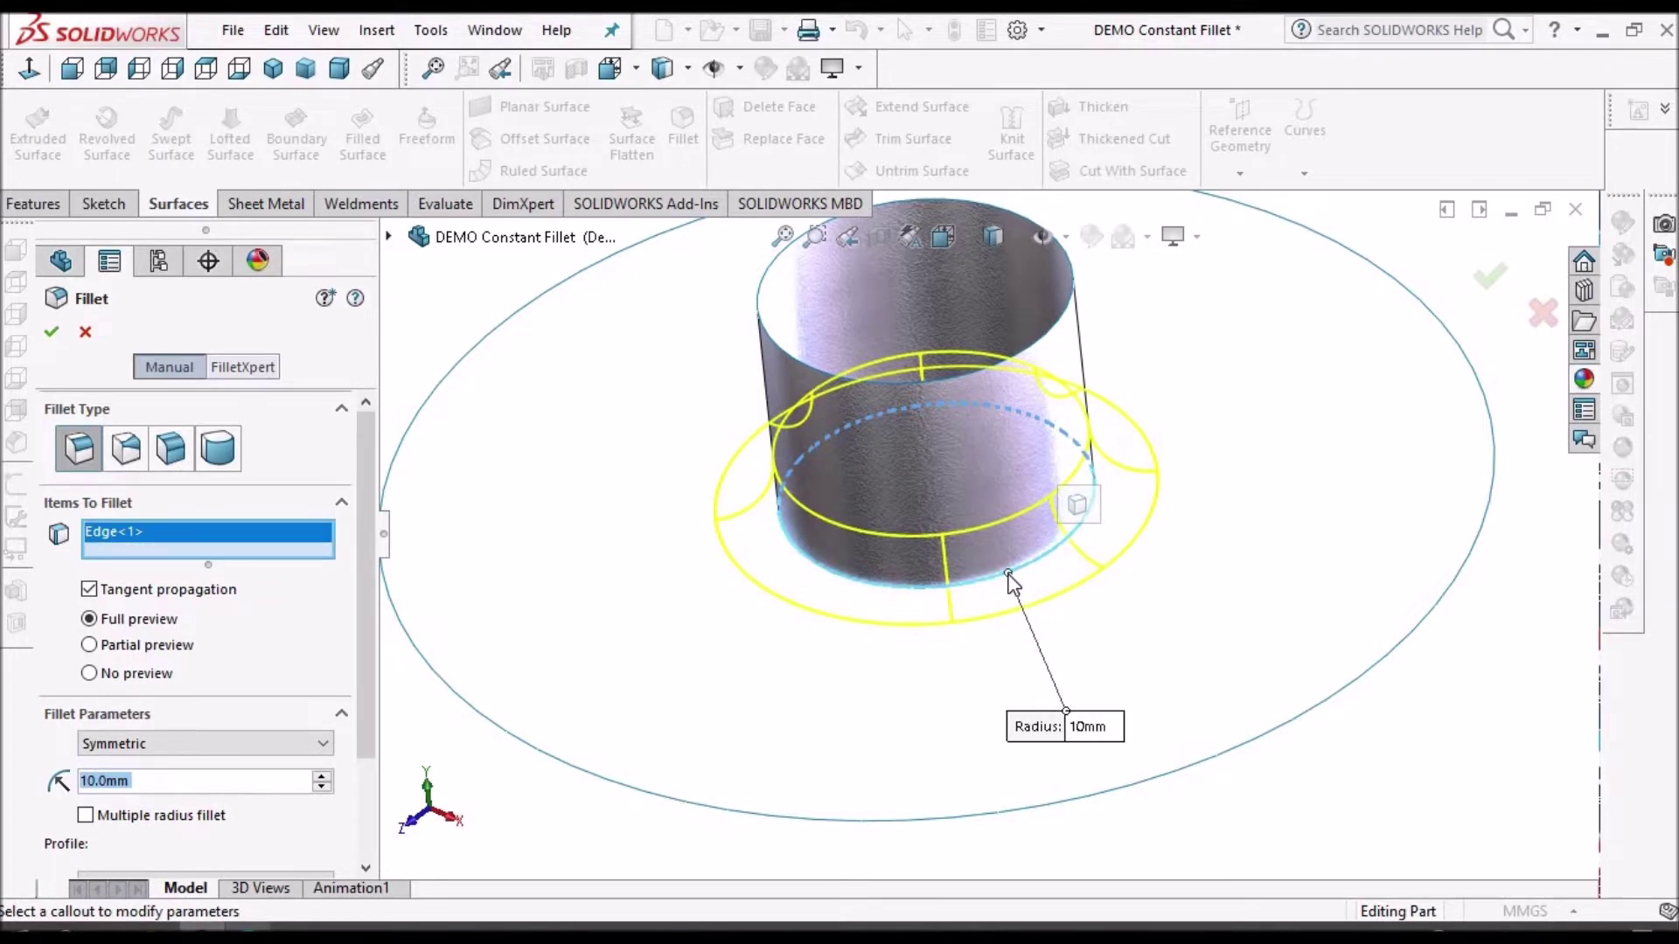
Examine the fillet preview around the cylinder's base from several angles and up close
{"action": "middle_click_drag", "start_coordinate": [1030, 580], "coordinate": [982, 569]}
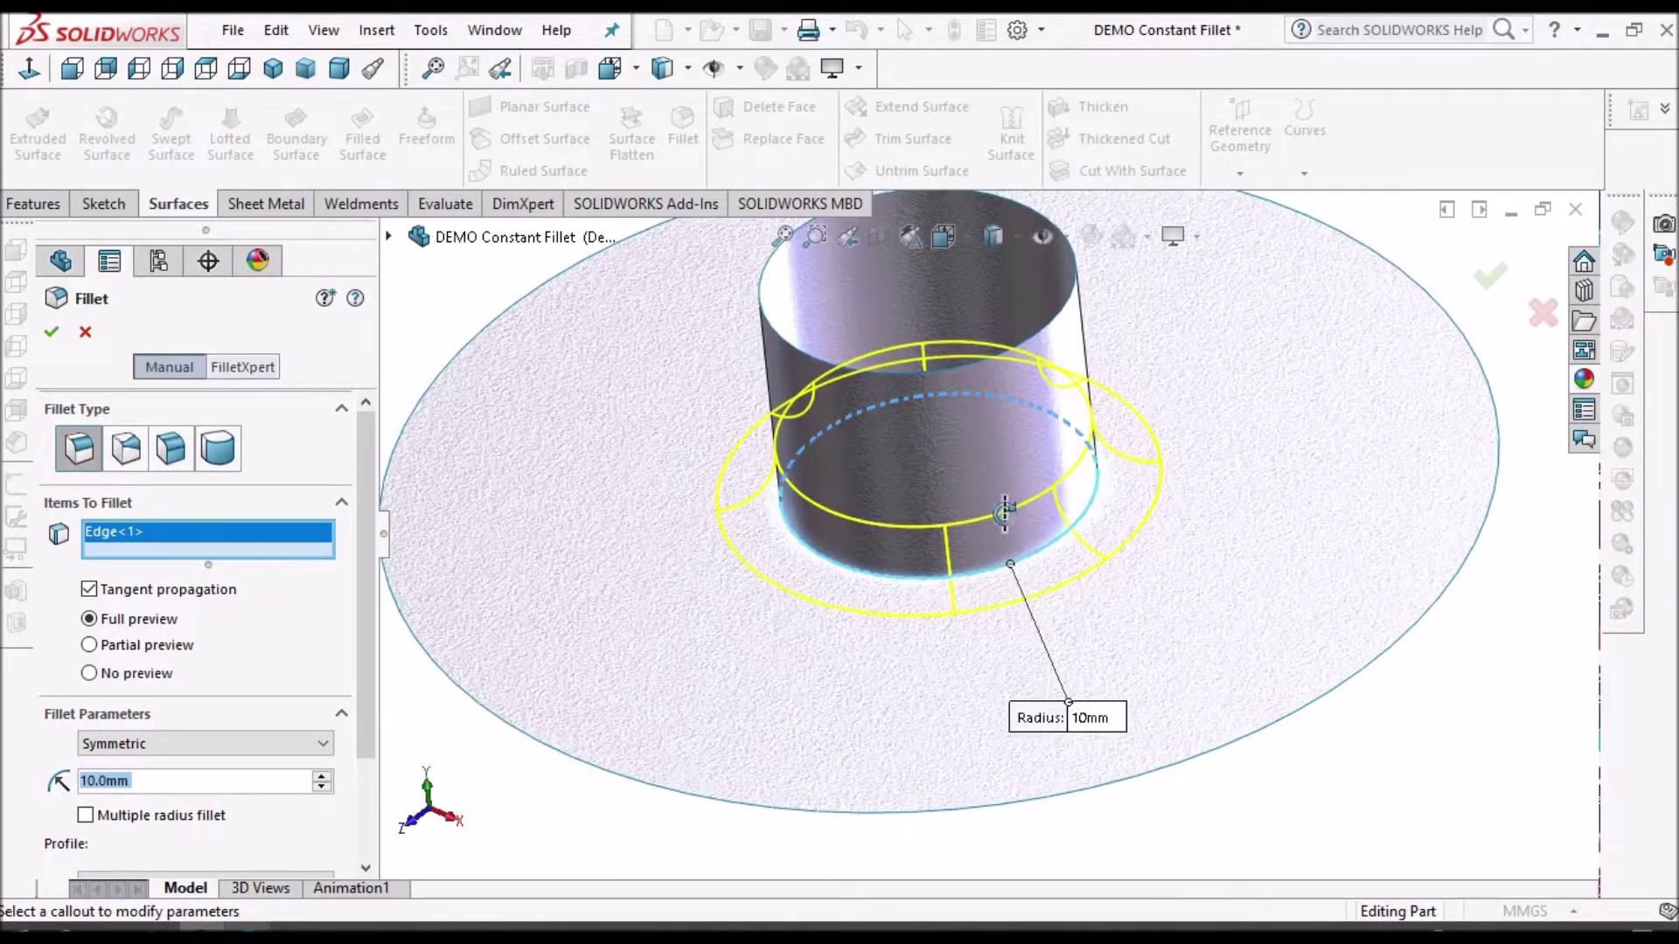
{"action": "middle_click_drag", "start_coordinate": [1005, 498], "coordinate": [1093, 511]}
{"action": "scroll", "coordinate": [1005, 535], "scroll_direction": "down", "scroll_amount": 3}
{"action": "scroll", "coordinate": [1005, 535], "scroll_direction": "up", "scroll_amount": 3}
{"action": "scroll", "coordinate": [1096, 542], "scroll_direction": "down", "scroll_amount": 5}
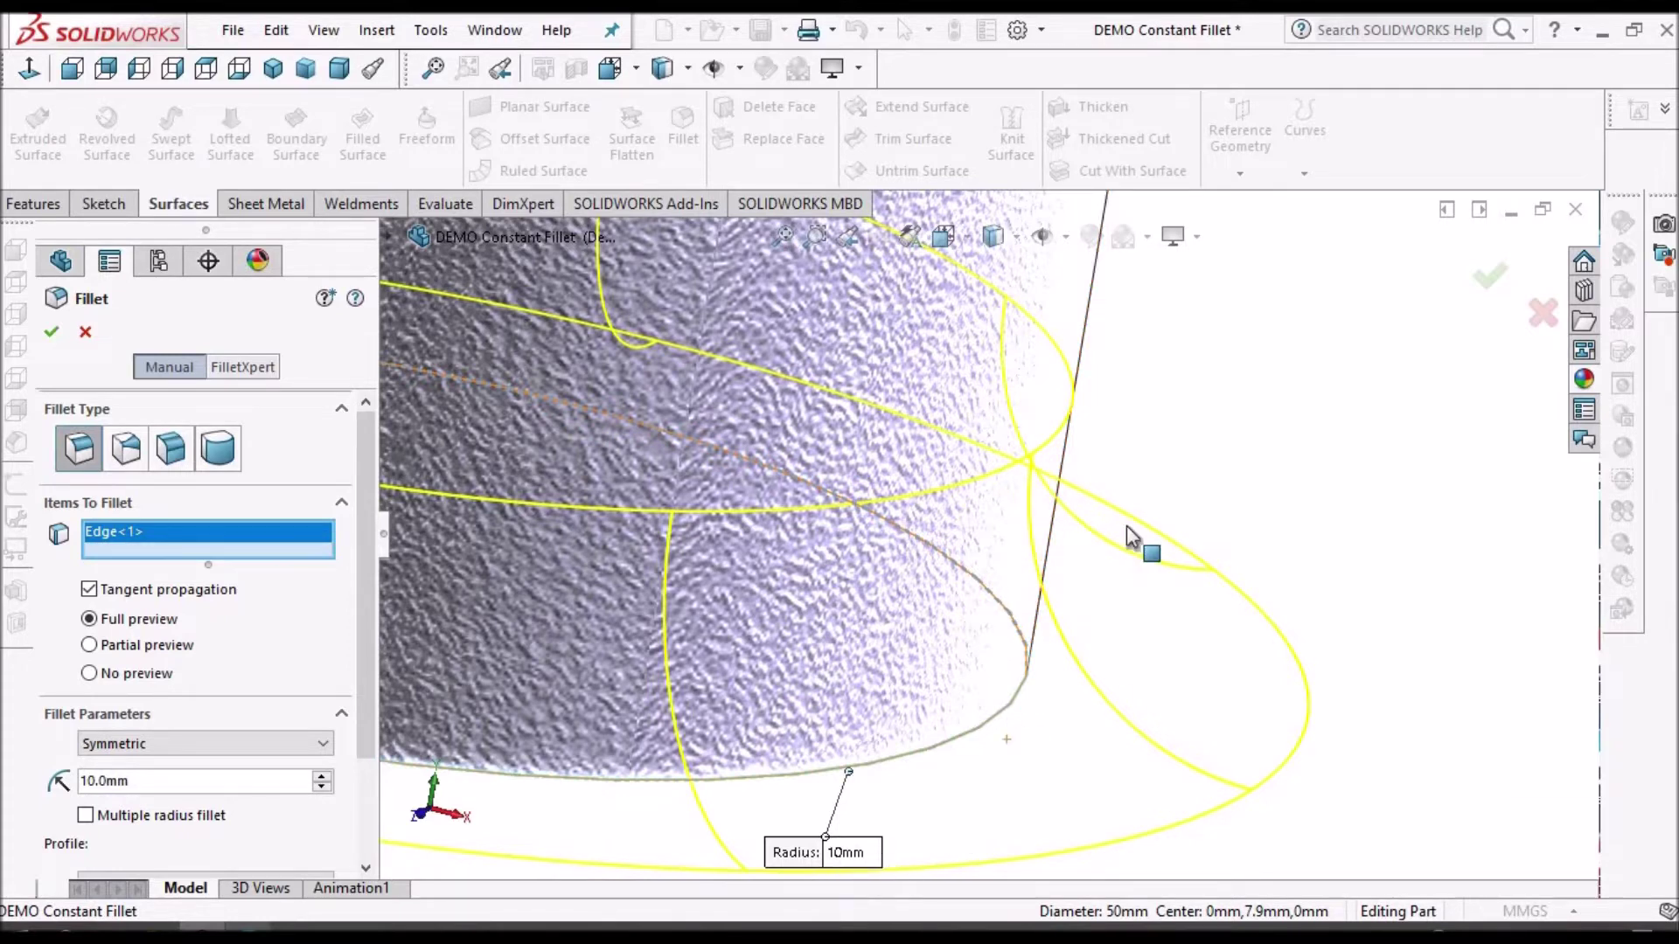
{"action": "key", "text": "f"}
{"action": "middle_click_drag", "start_coordinate": [1114, 523], "coordinate": [1076, 551]}
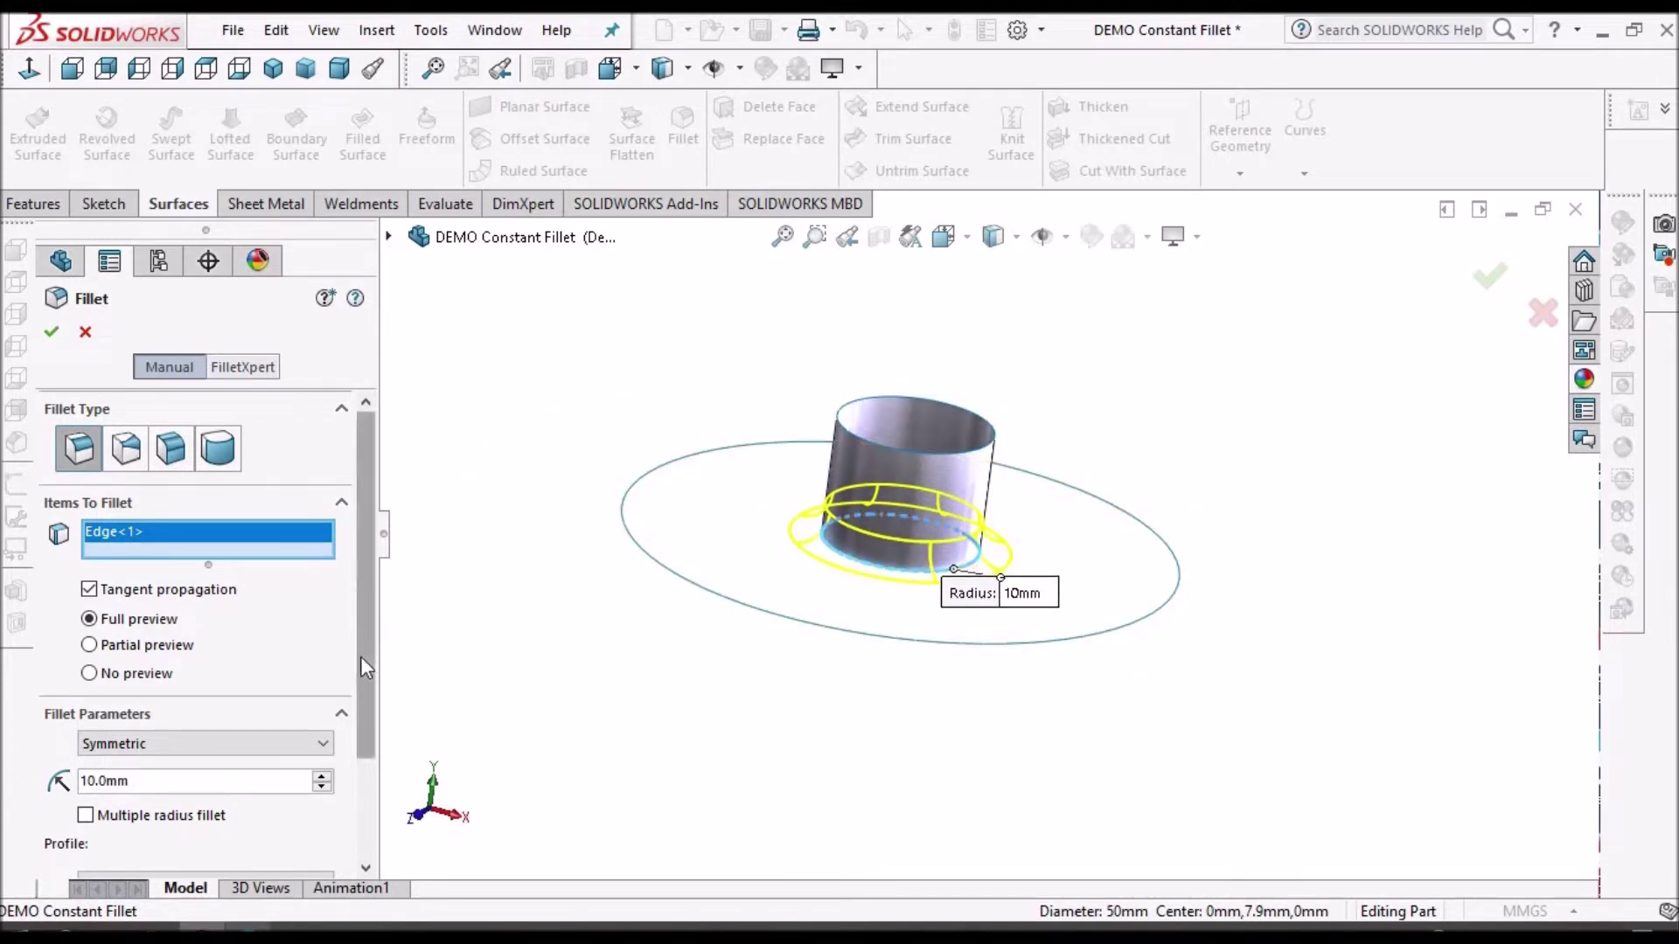
Review the fillet method choices and other fillet parameters, comparing them with the preview on both adjoining faces
{"action": "left_click_drag", "start_coordinate": [362, 664], "coordinate": [365, 765]}
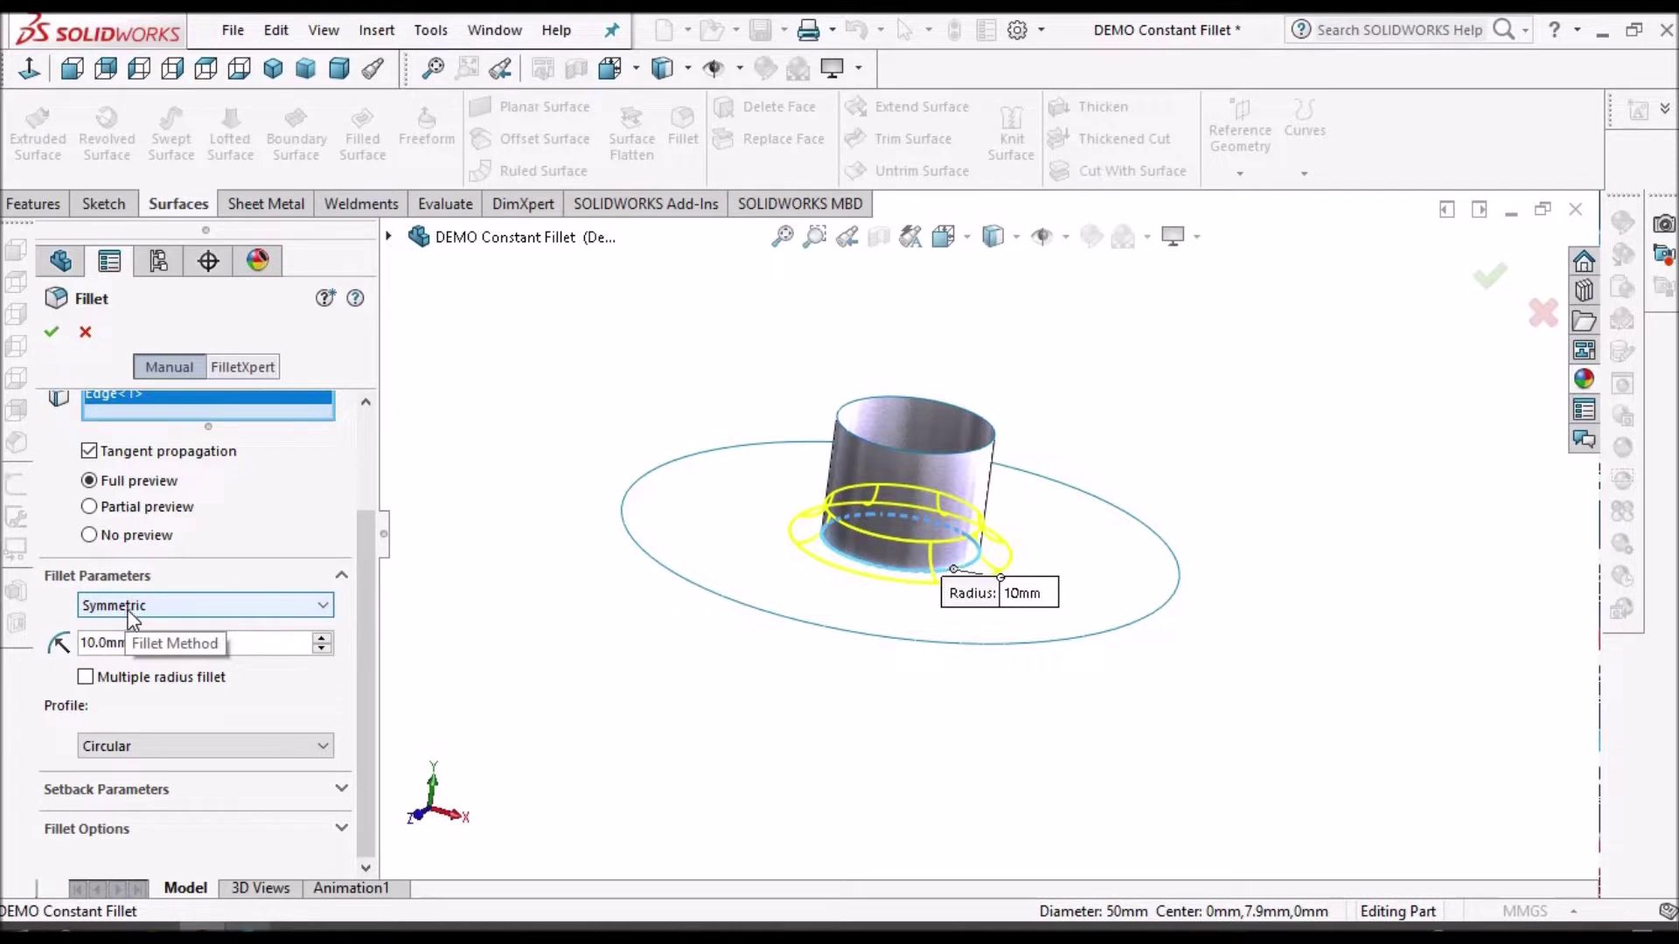
{"action": "left_click", "coordinate": [320, 610]}
{"action": "left_click", "coordinate": [320, 610]}
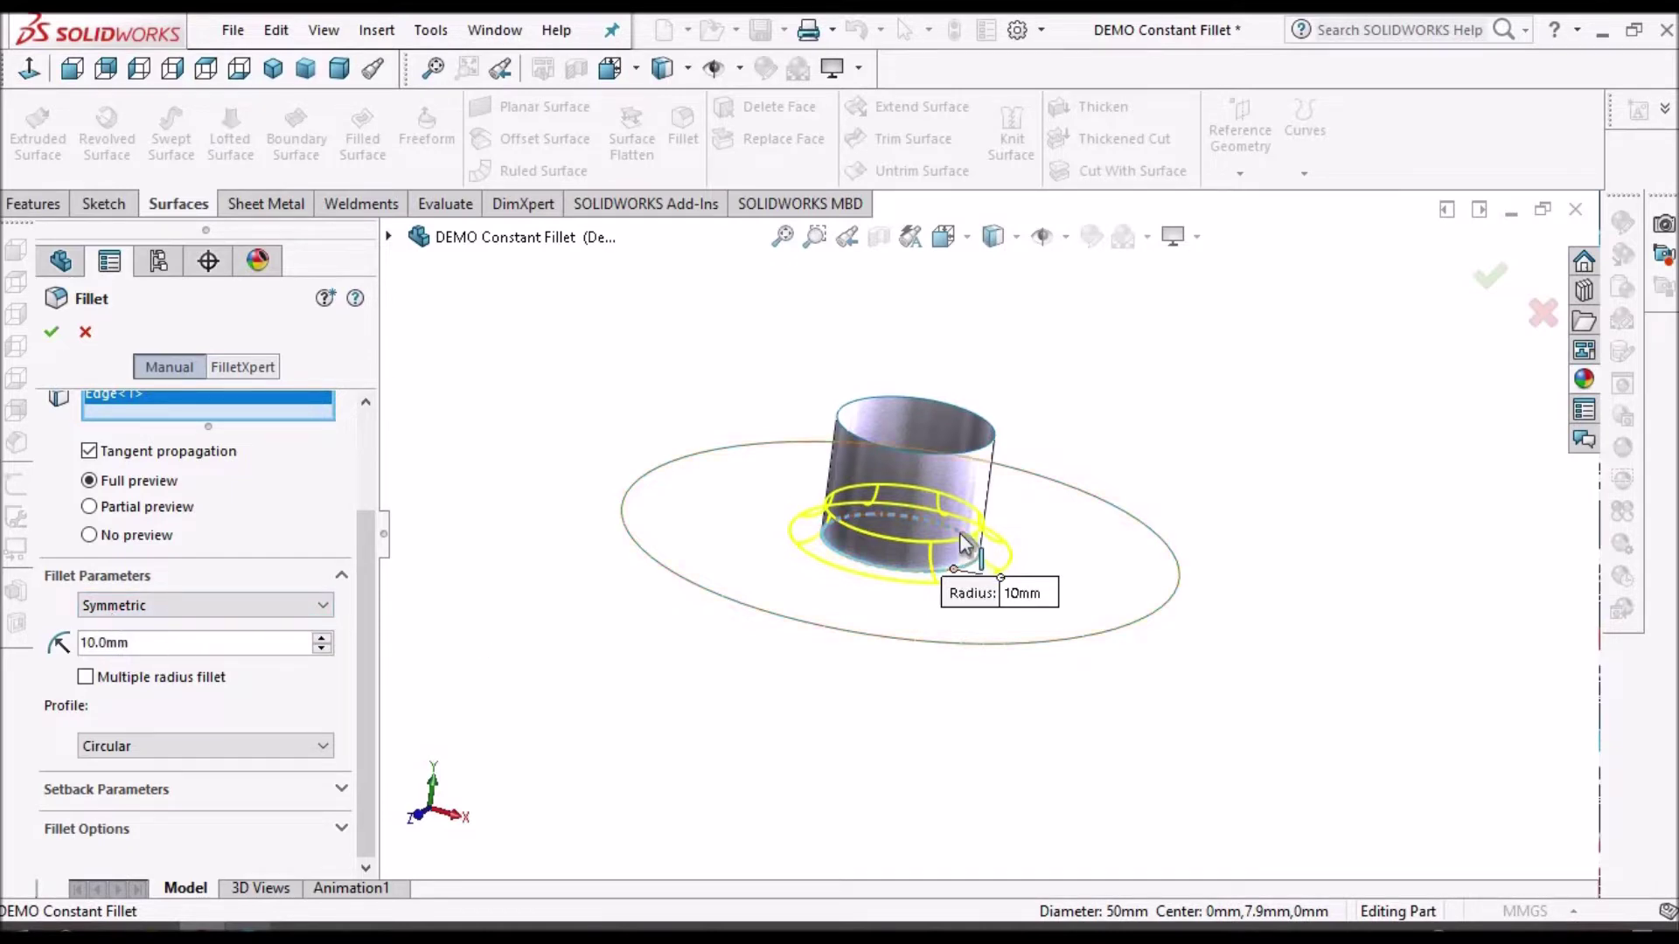
{"action": "scroll", "coordinate": [1041, 525], "scroll_direction": "down", "scroll_amount": 5}
{"action": "middle_click_drag", "start_coordinate": [1040, 523], "coordinate": [937, 600]}
{"action": "scroll", "coordinate": [1054, 551], "scroll_direction": "up", "scroll_amount": 4}
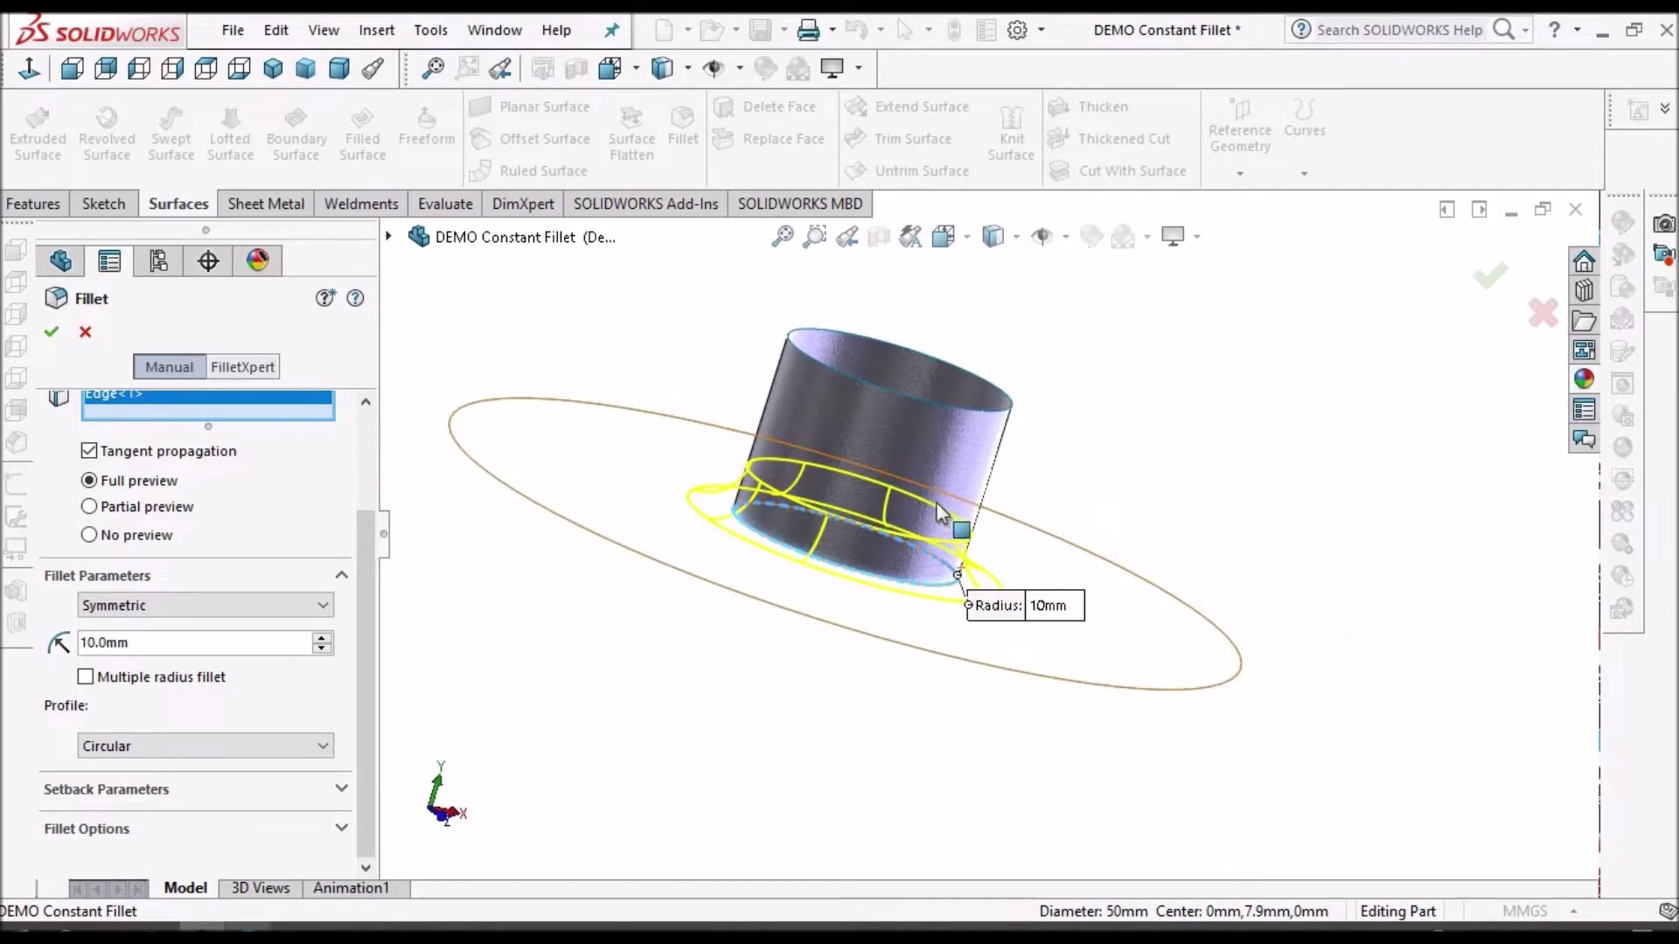
{"action": "middle_click_drag", "start_coordinate": [1058, 546], "coordinate": [1049, 549]}
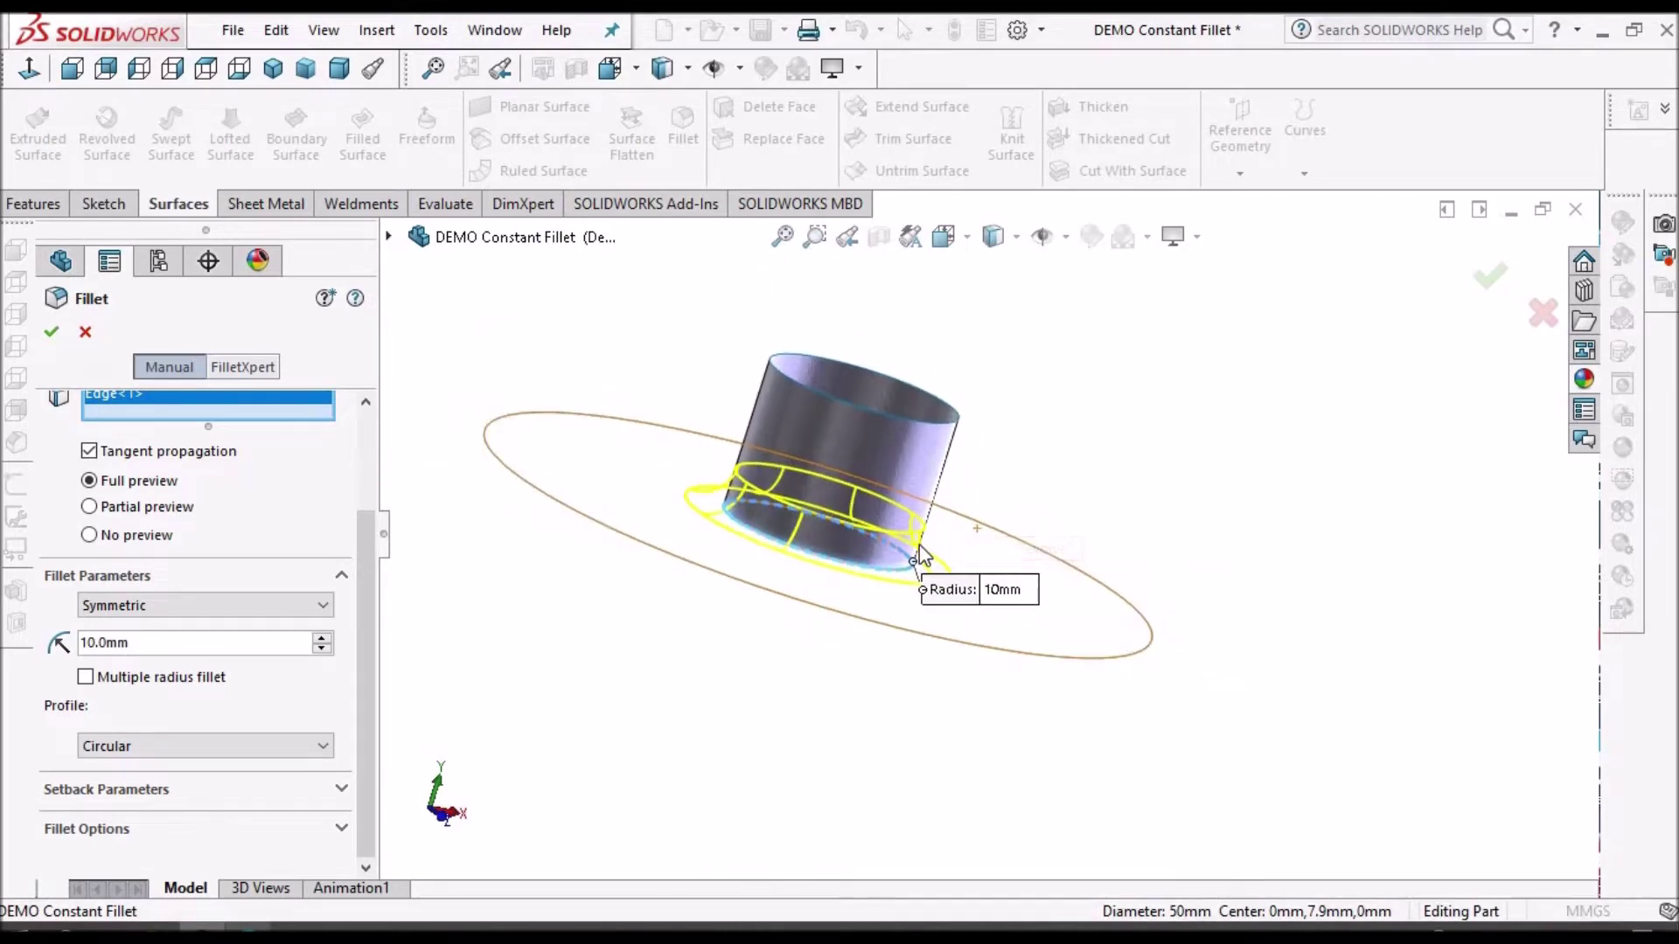
{"action": "scroll", "coordinate": [1071, 446], "scroll_direction": "down", "scroll_amount": 5}
{"action": "middle_click_drag", "start_coordinate": [1141, 437], "coordinate": [1040, 428]}
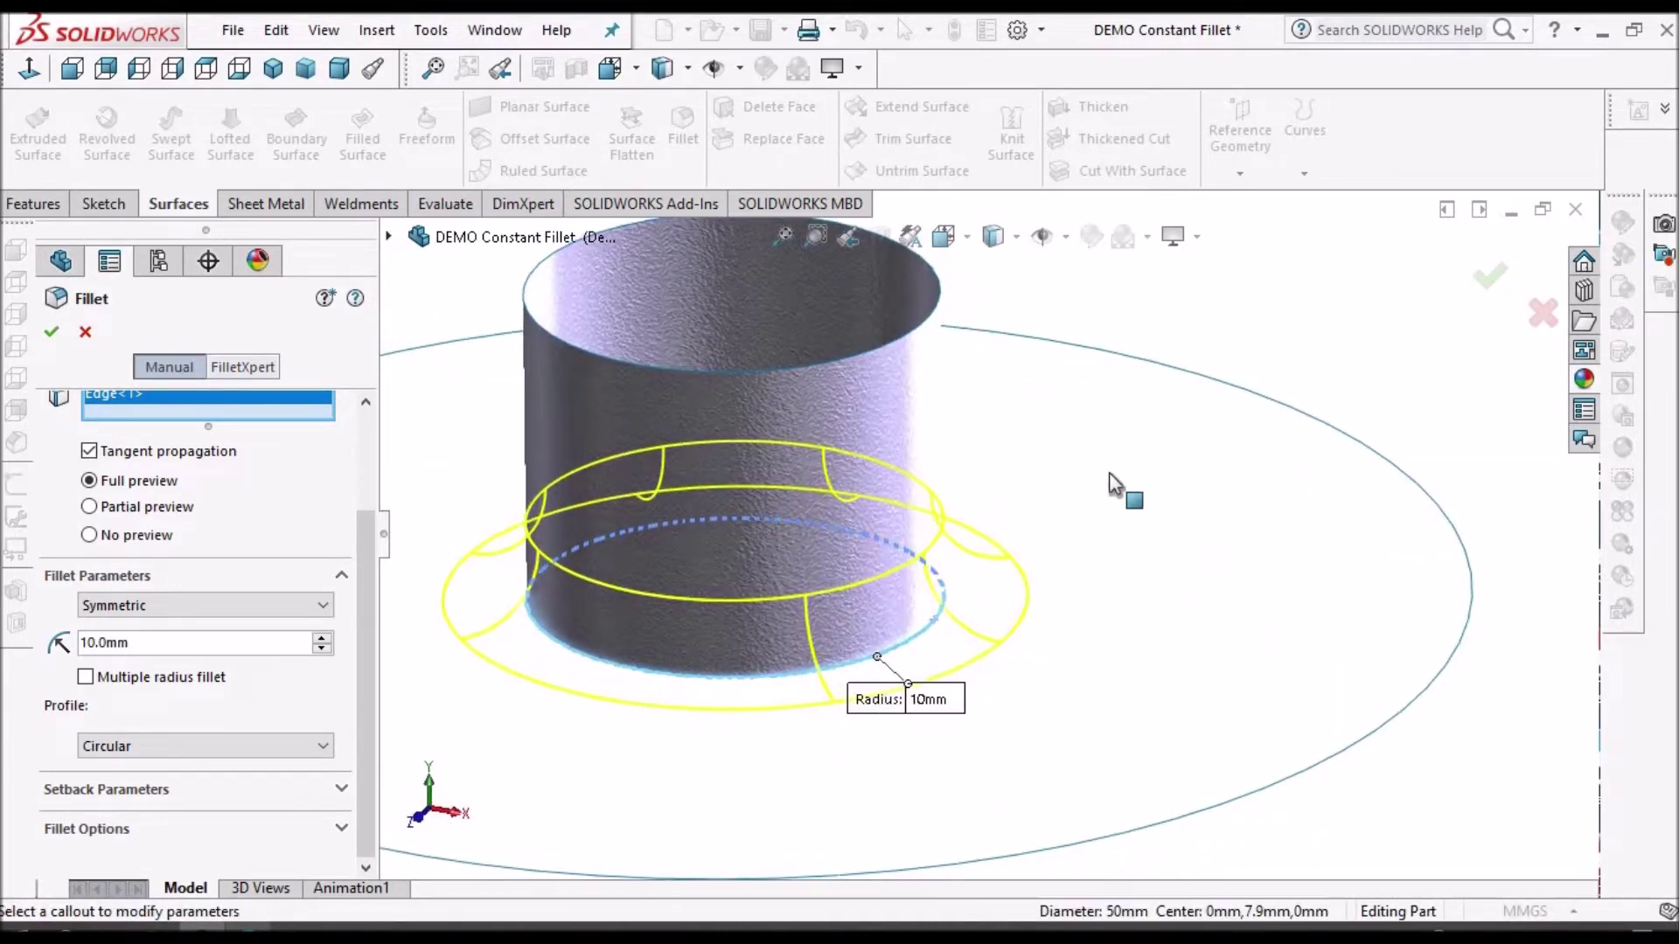
{"action": "scroll", "coordinate": [989, 644], "scroll_direction": "up", "scroll_amount": 5}
{"action": "scroll", "coordinate": [854, 667], "scroll_direction": "down", "scroll_amount": 2}
{"action": "scroll", "coordinate": [984, 530], "scroll_direction": "up", "scroll_amount": 2}
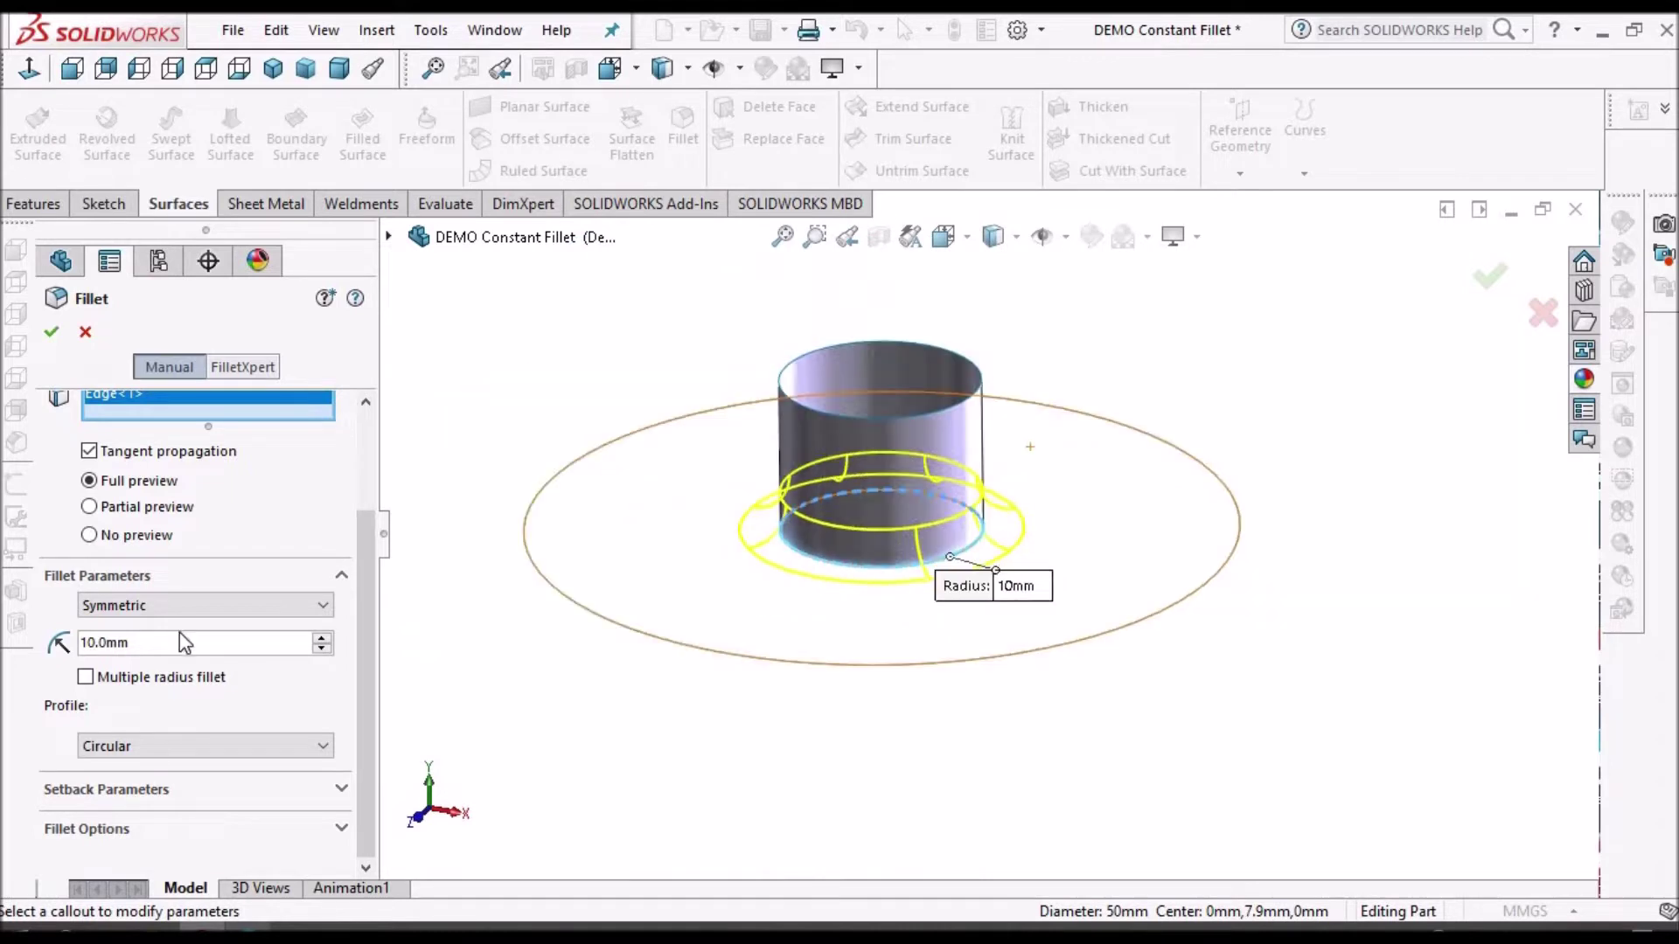
{"action": "scroll", "coordinate": [262, 612], "scroll_direction": "up", "scroll_amount": 3}
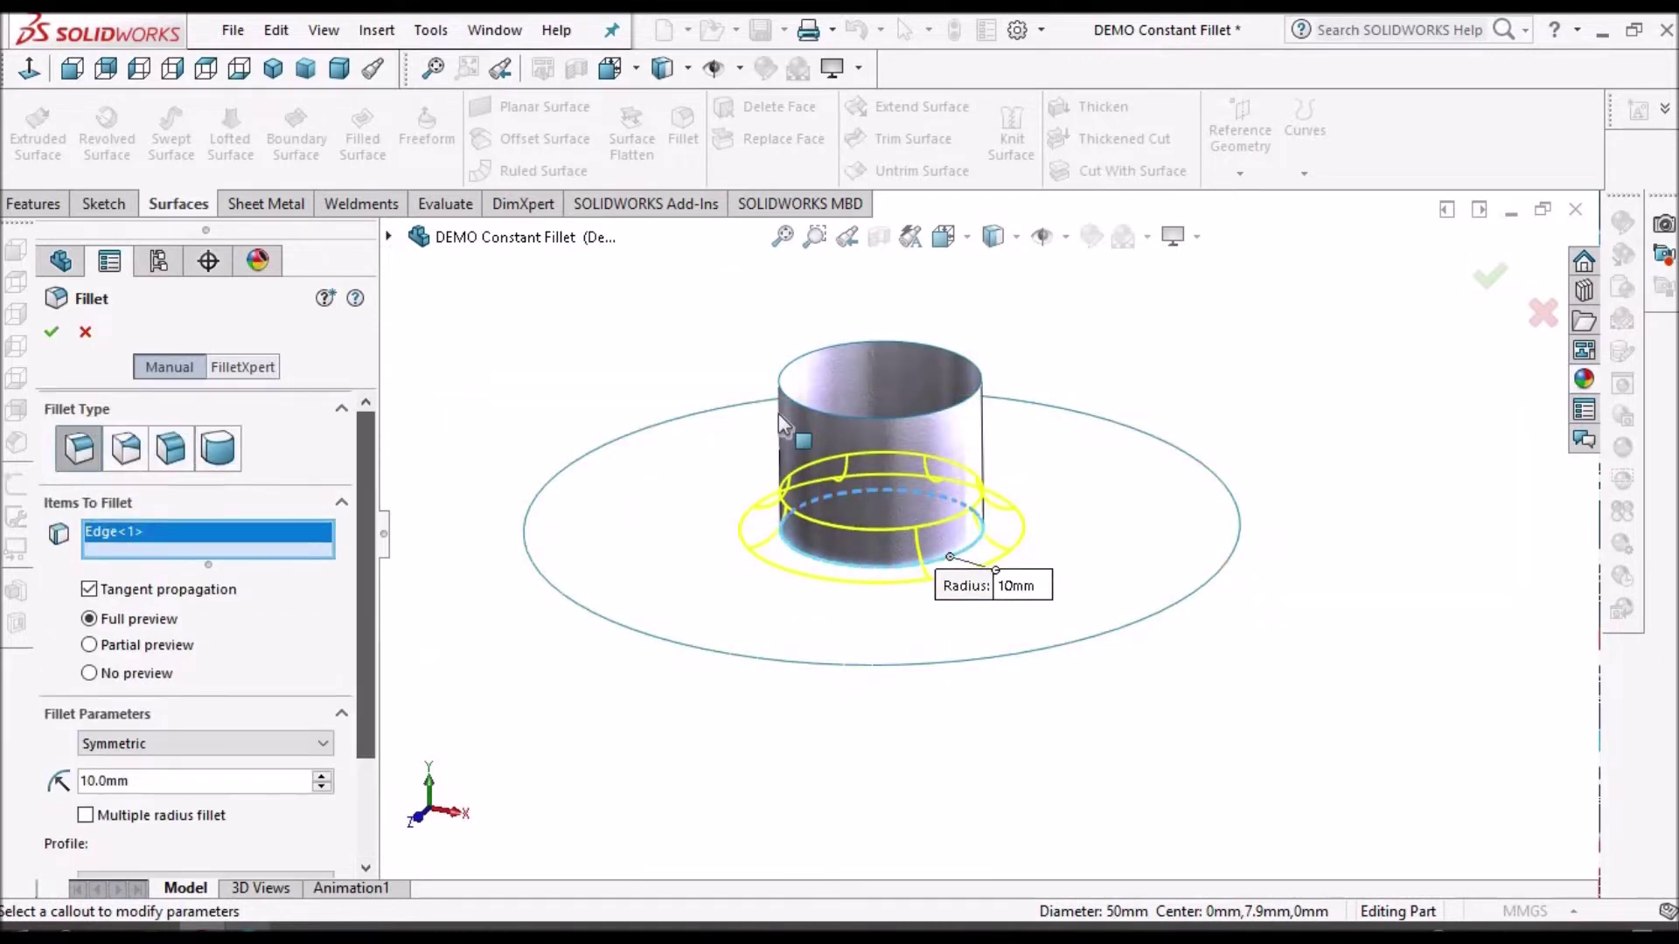
Apply the symmetric 10 mm fillet with a circular profile to the cylinder's base edge
{"action": "left_click", "coordinate": [52, 332]}
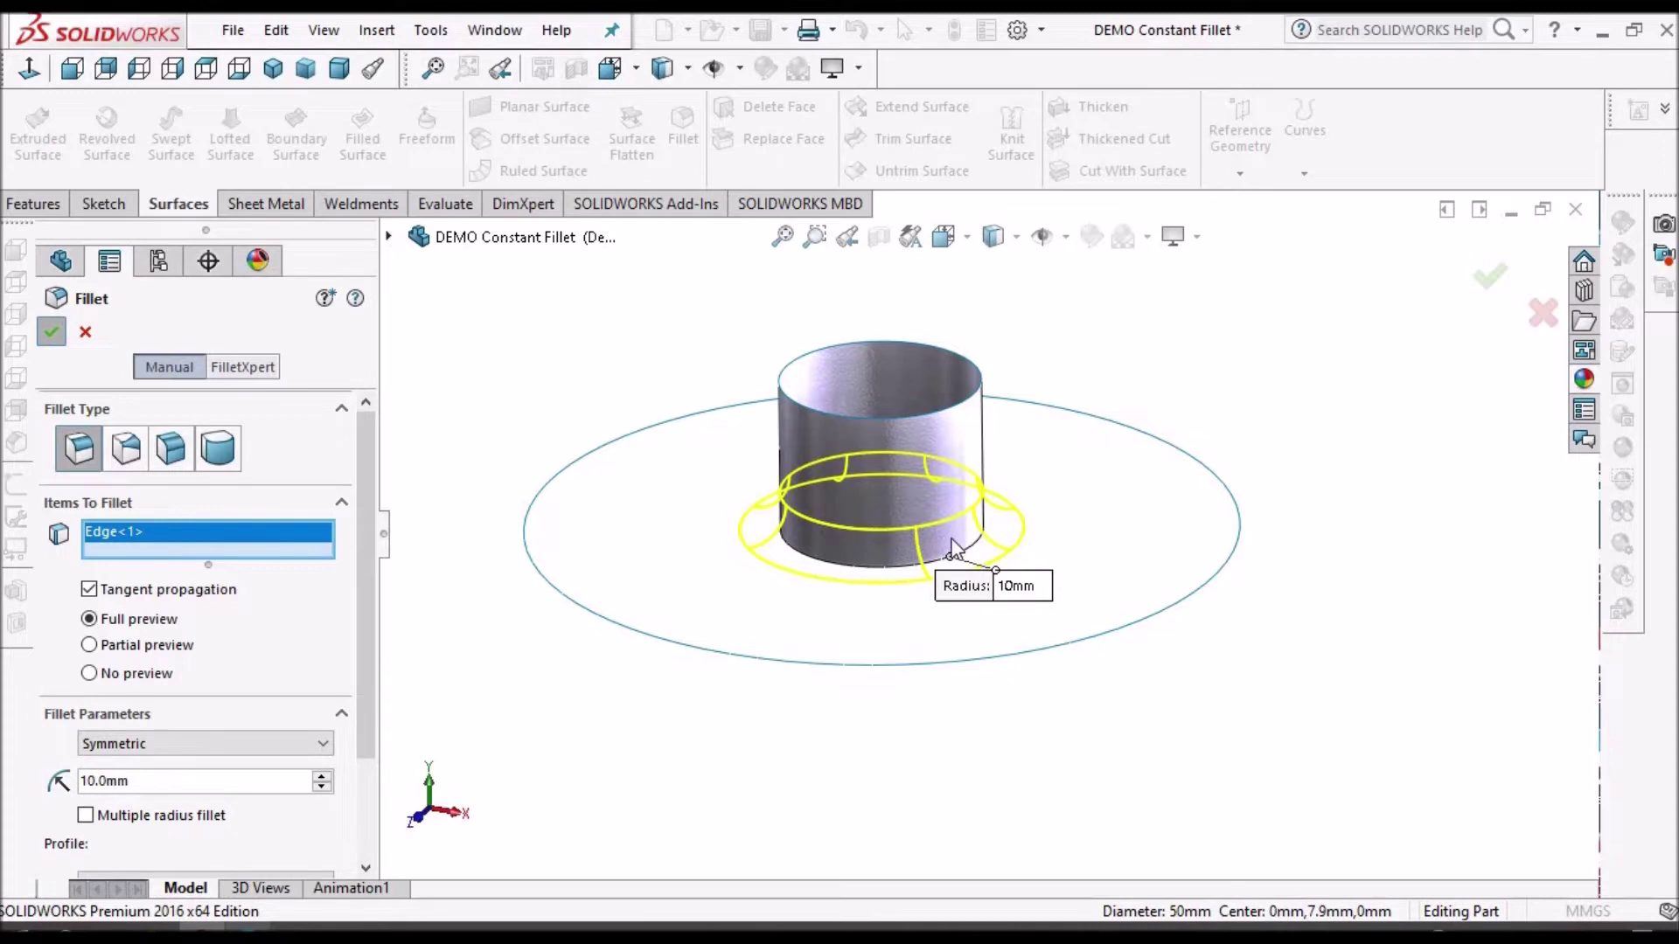
{"action": "key", "text": "Return"}
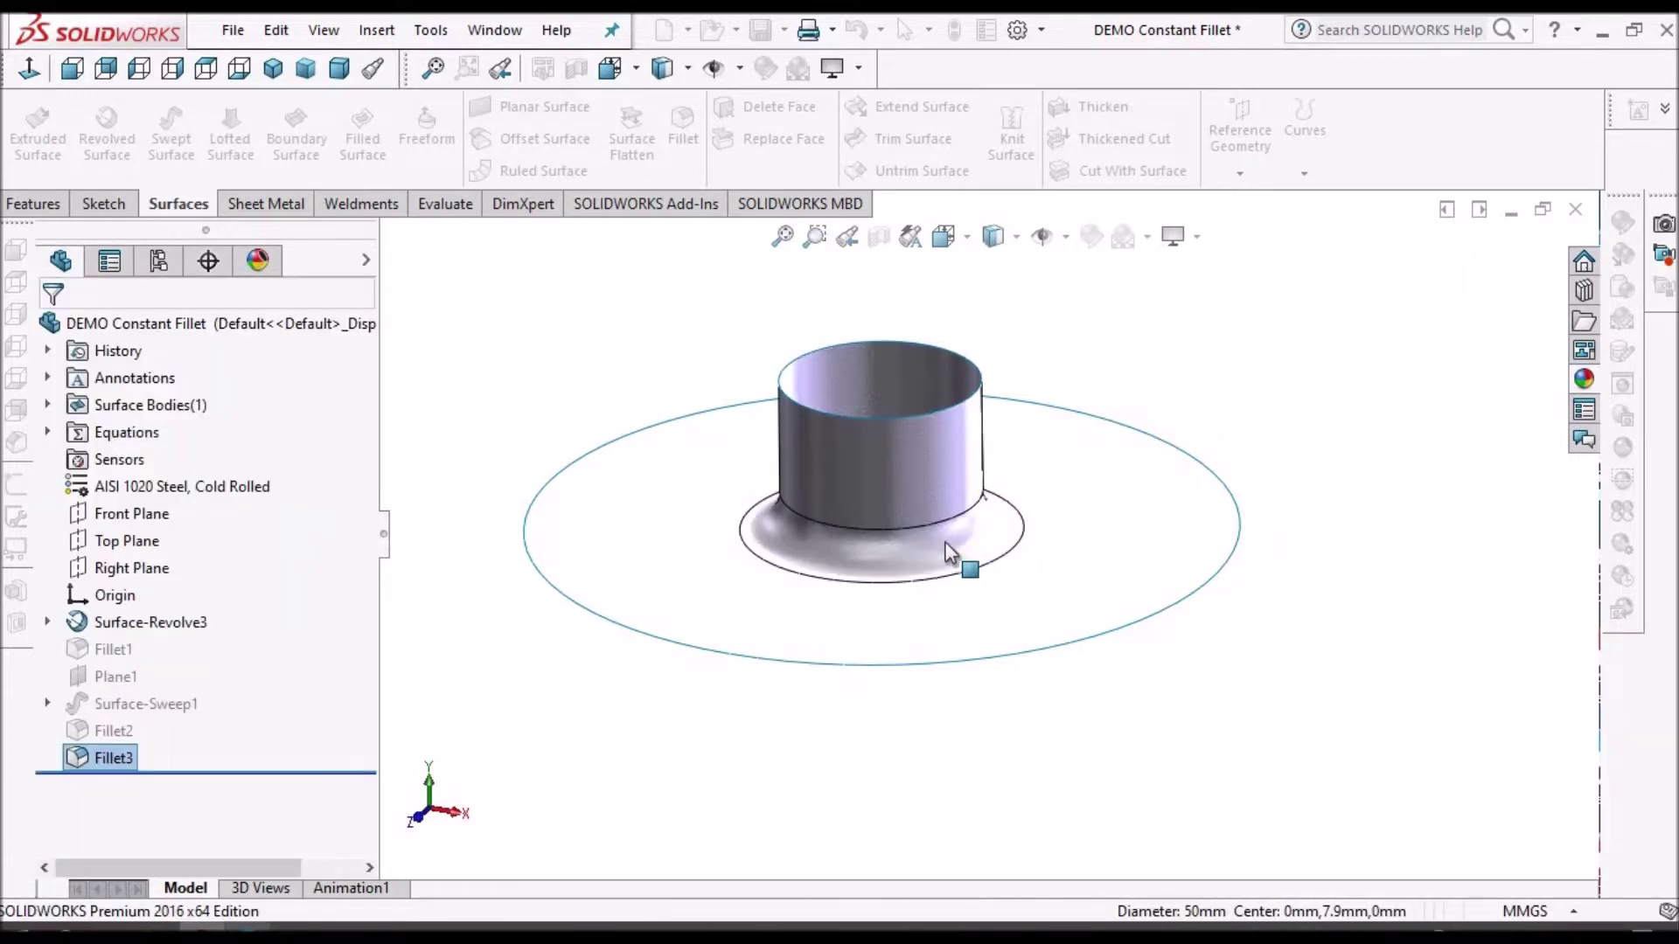
{"action": "scroll", "coordinate": [957, 549], "scroll_direction": "down", "scroll_amount": 5}
{"action": "middle_click_drag", "start_coordinate": [1056, 486], "coordinate": [875, 537]}
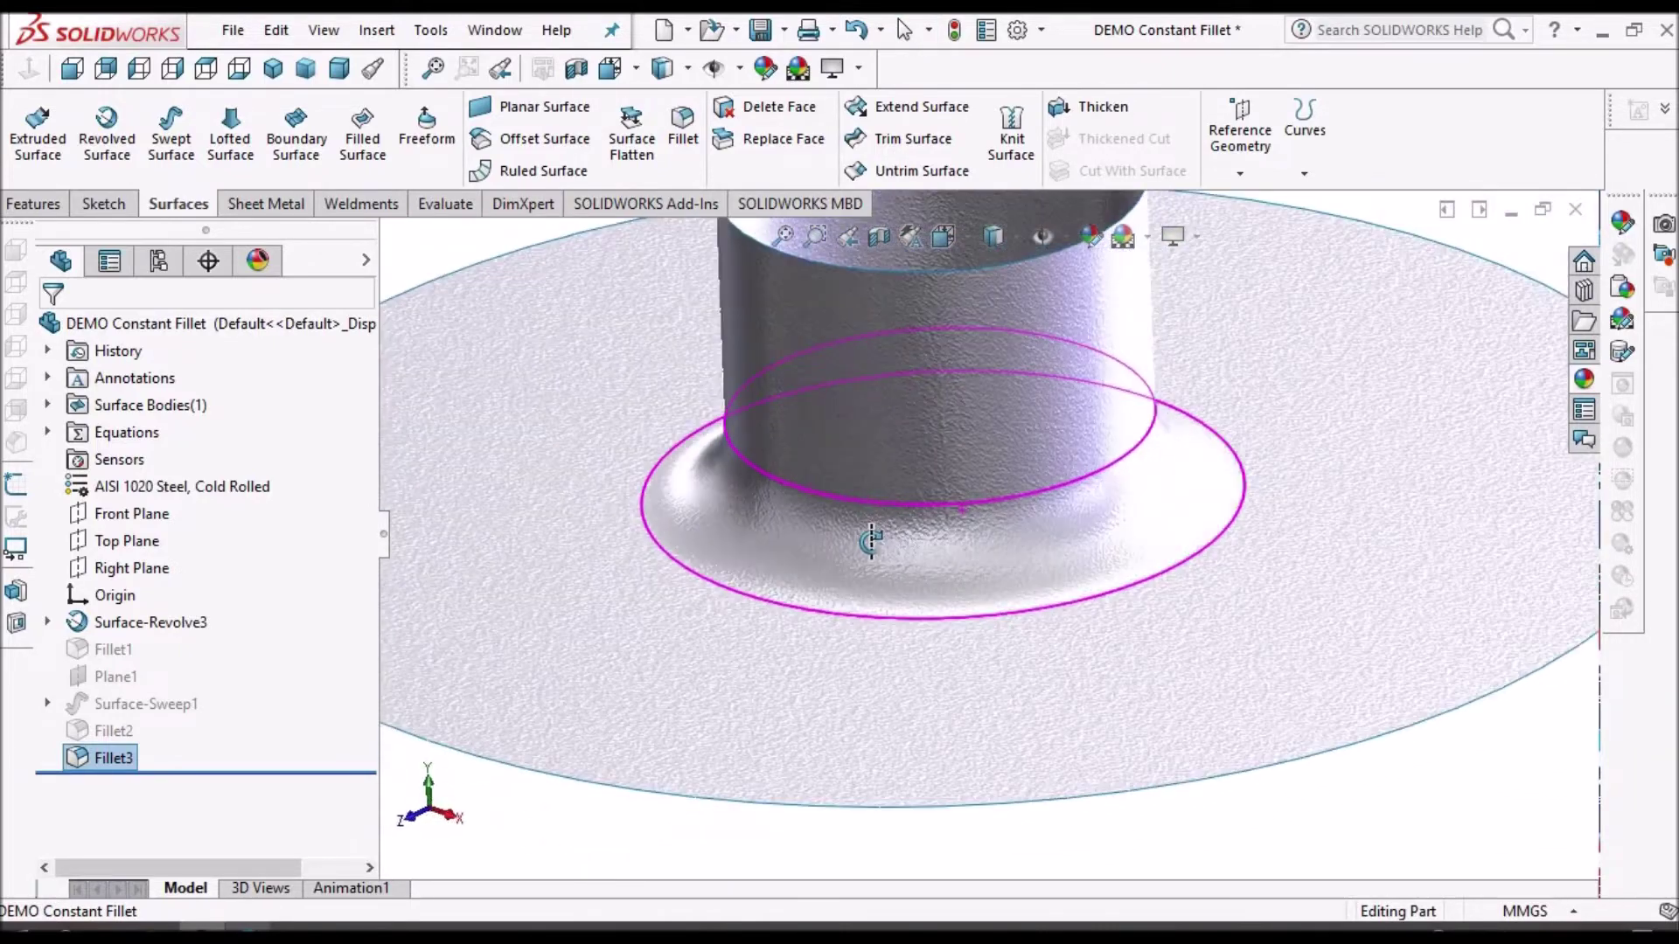
{"action": "scroll", "coordinate": [874, 537], "scroll_direction": "up", "scroll_amount": 5}
{"action": "scroll", "coordinate": [959, 540], "scroll_direction": "down", "scroll_amount": 3}
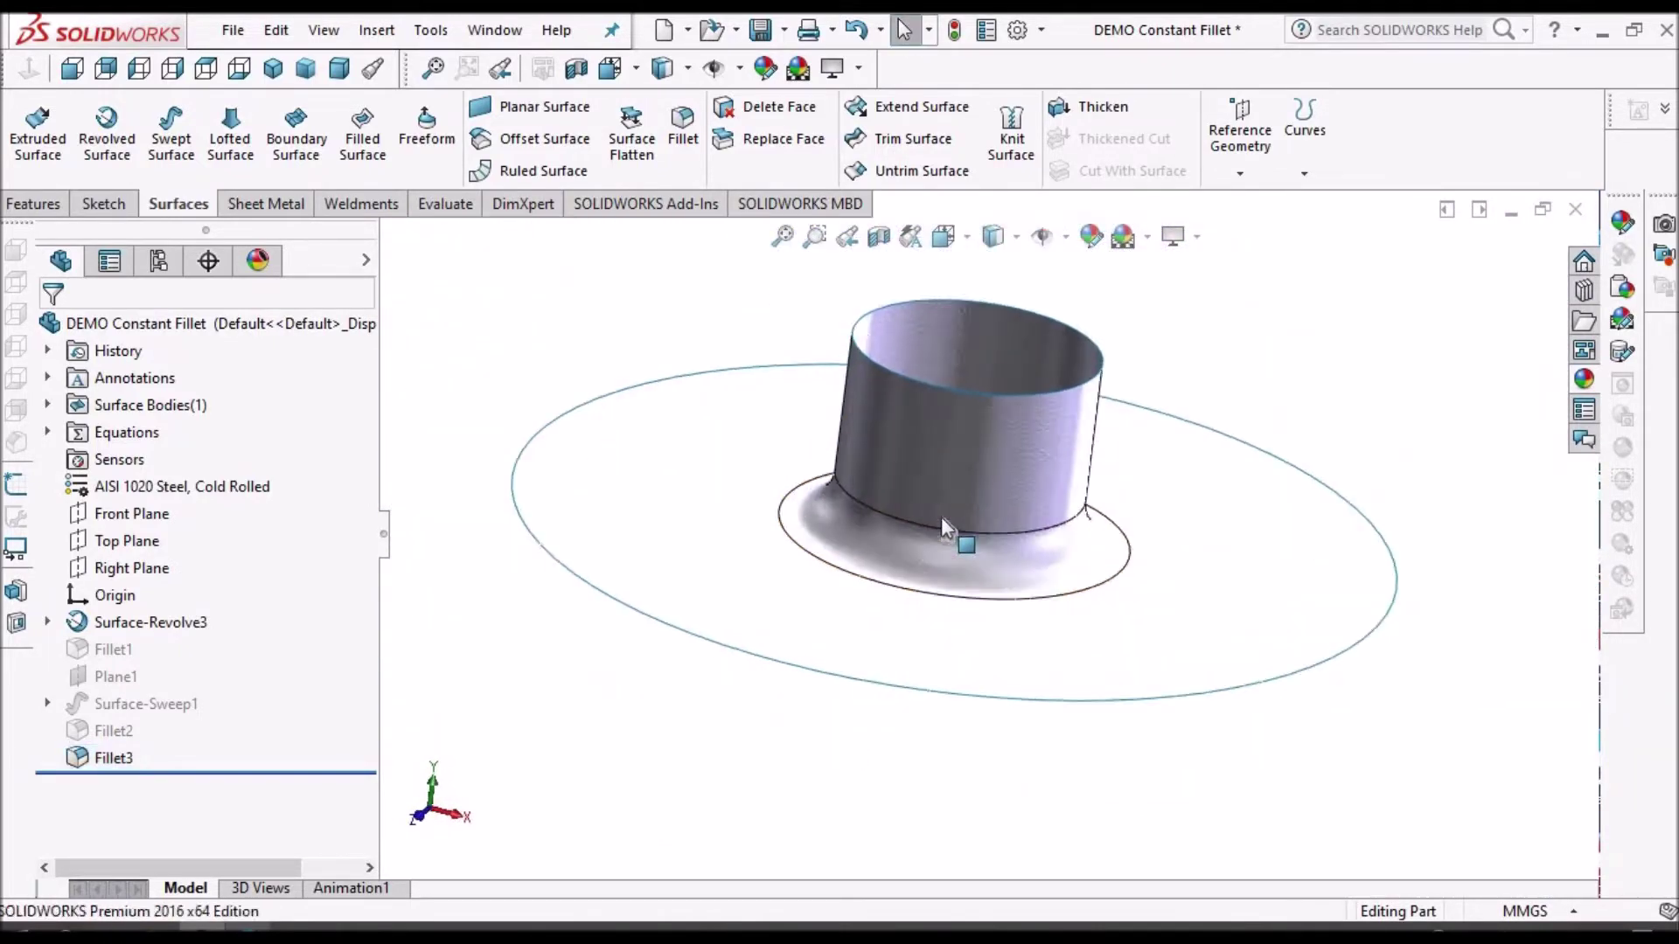
{"action": "mouse_move", "coordinate": [959, 543]}
{"action": "middle_mouse_down"}
{"action": "mouse_move", "coordinate": [1030, 597]}
{"action": "mouse_move", "coordinate": [874, 507]}
{"action": "mouse_move", "coordinate": [906, 579]}
{"action": "middle_mouse_up"}
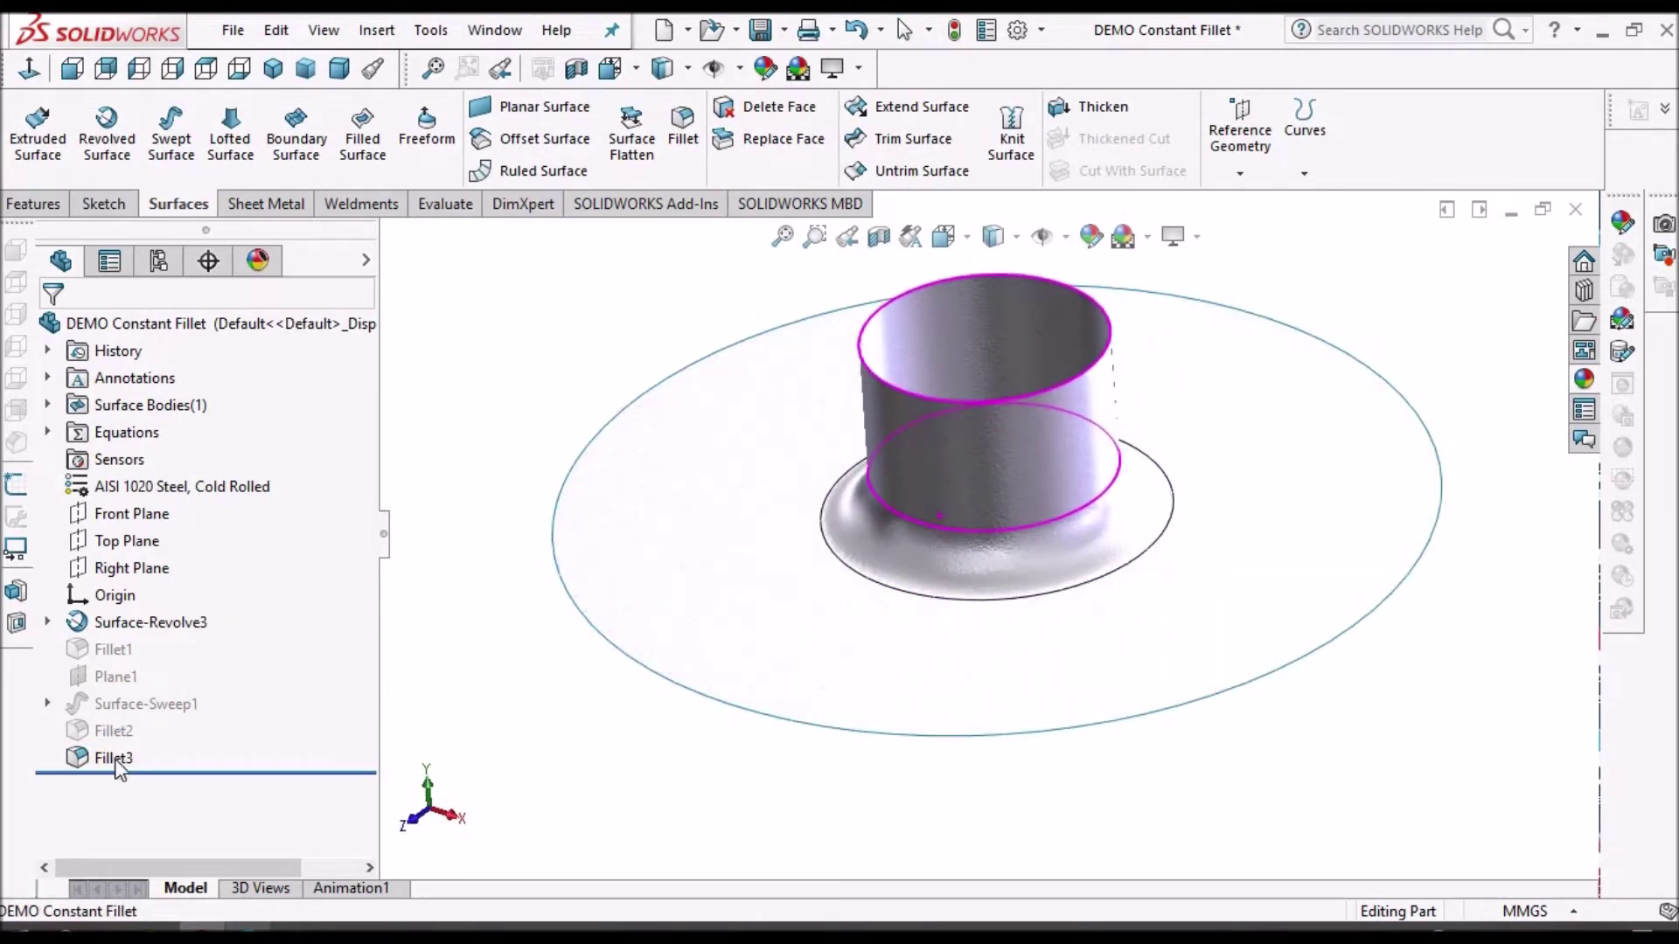
Edit the fillet at the cylinder's base and change its method to Asymmetric
{"action": "right_click", "coordinate": [131, 362]}
{"action": "key", "text": "Escape"}
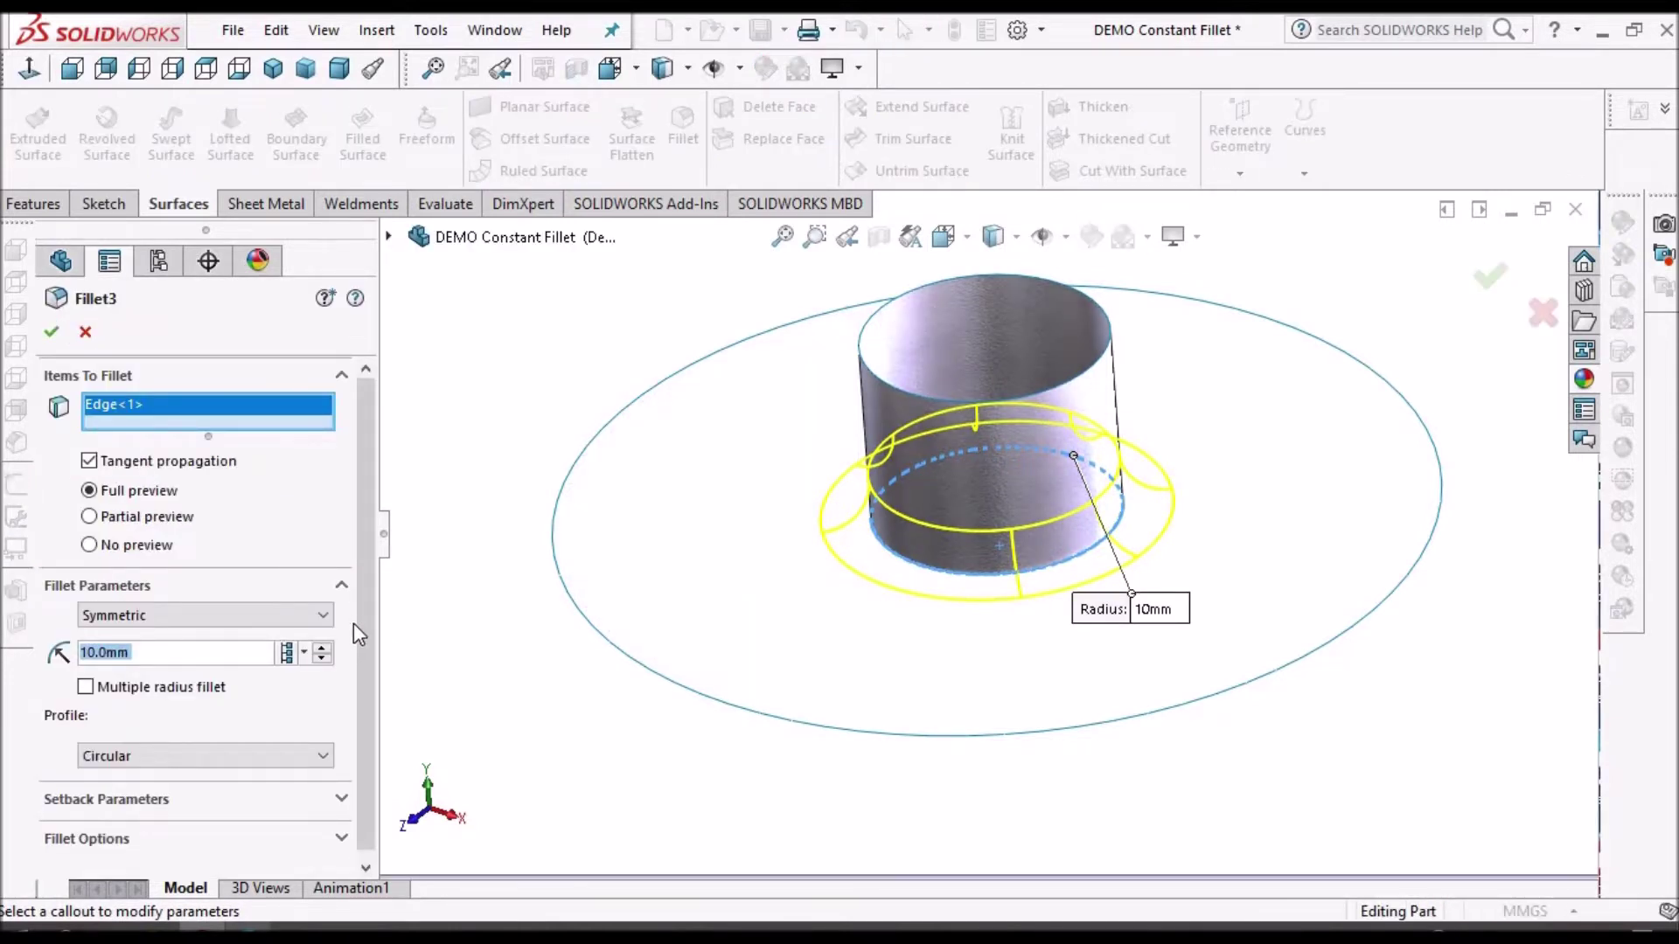
{"action": "left_click", "coordinate": [322, 617]}
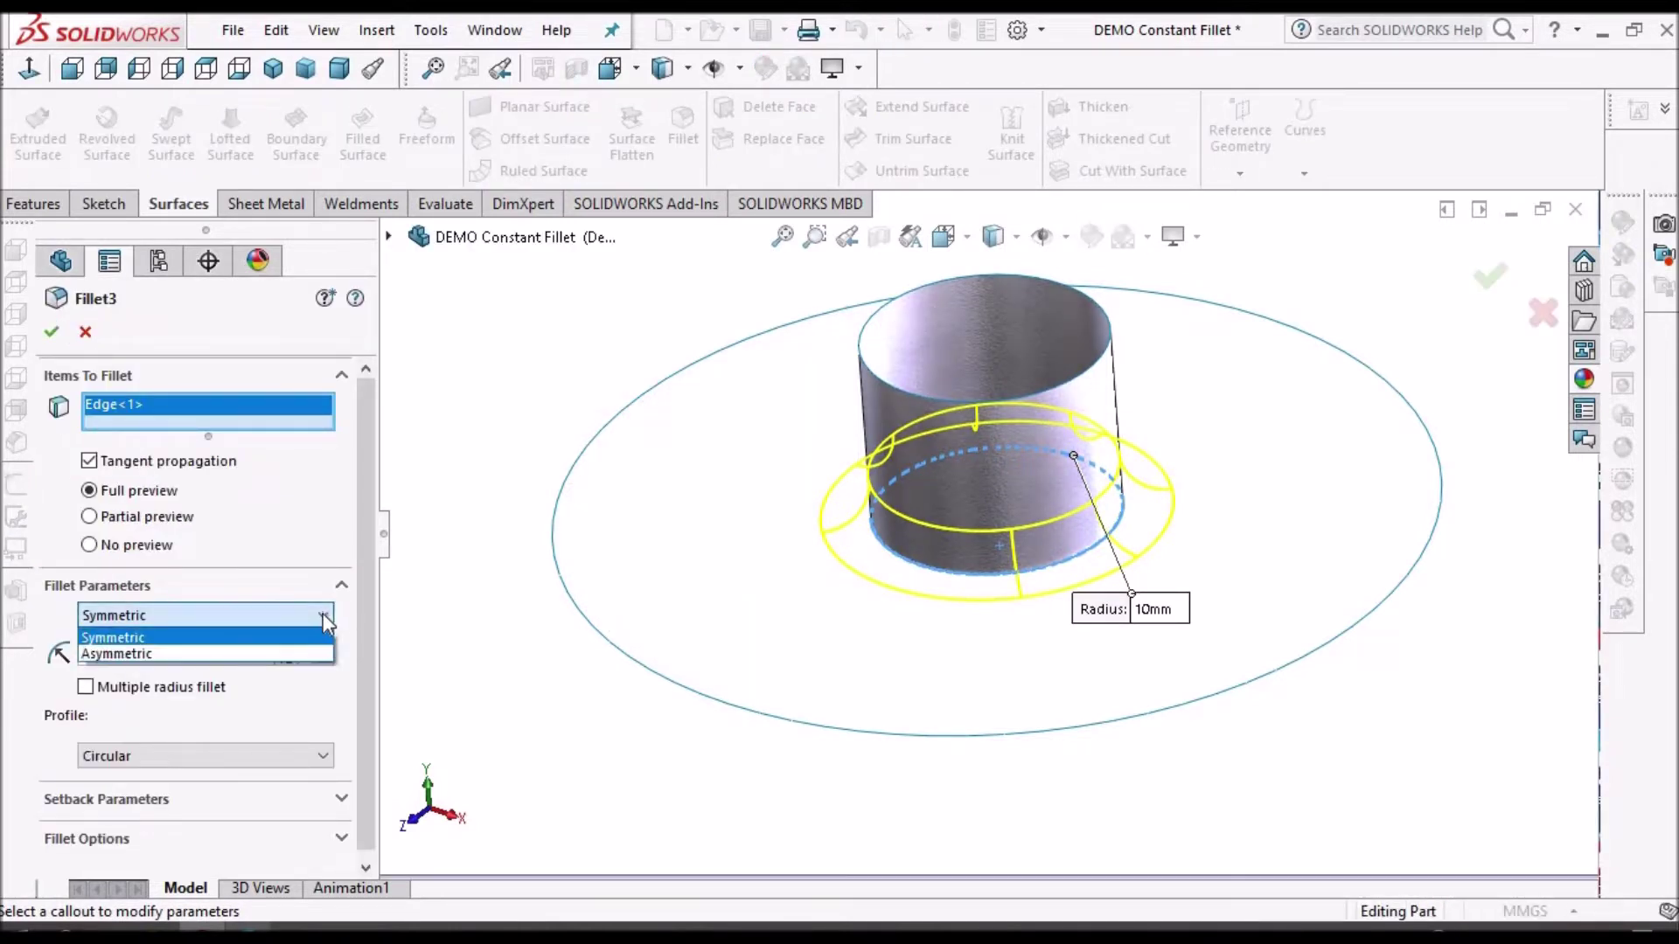
{"action": "left_click", "coordinate": [228, 653]}
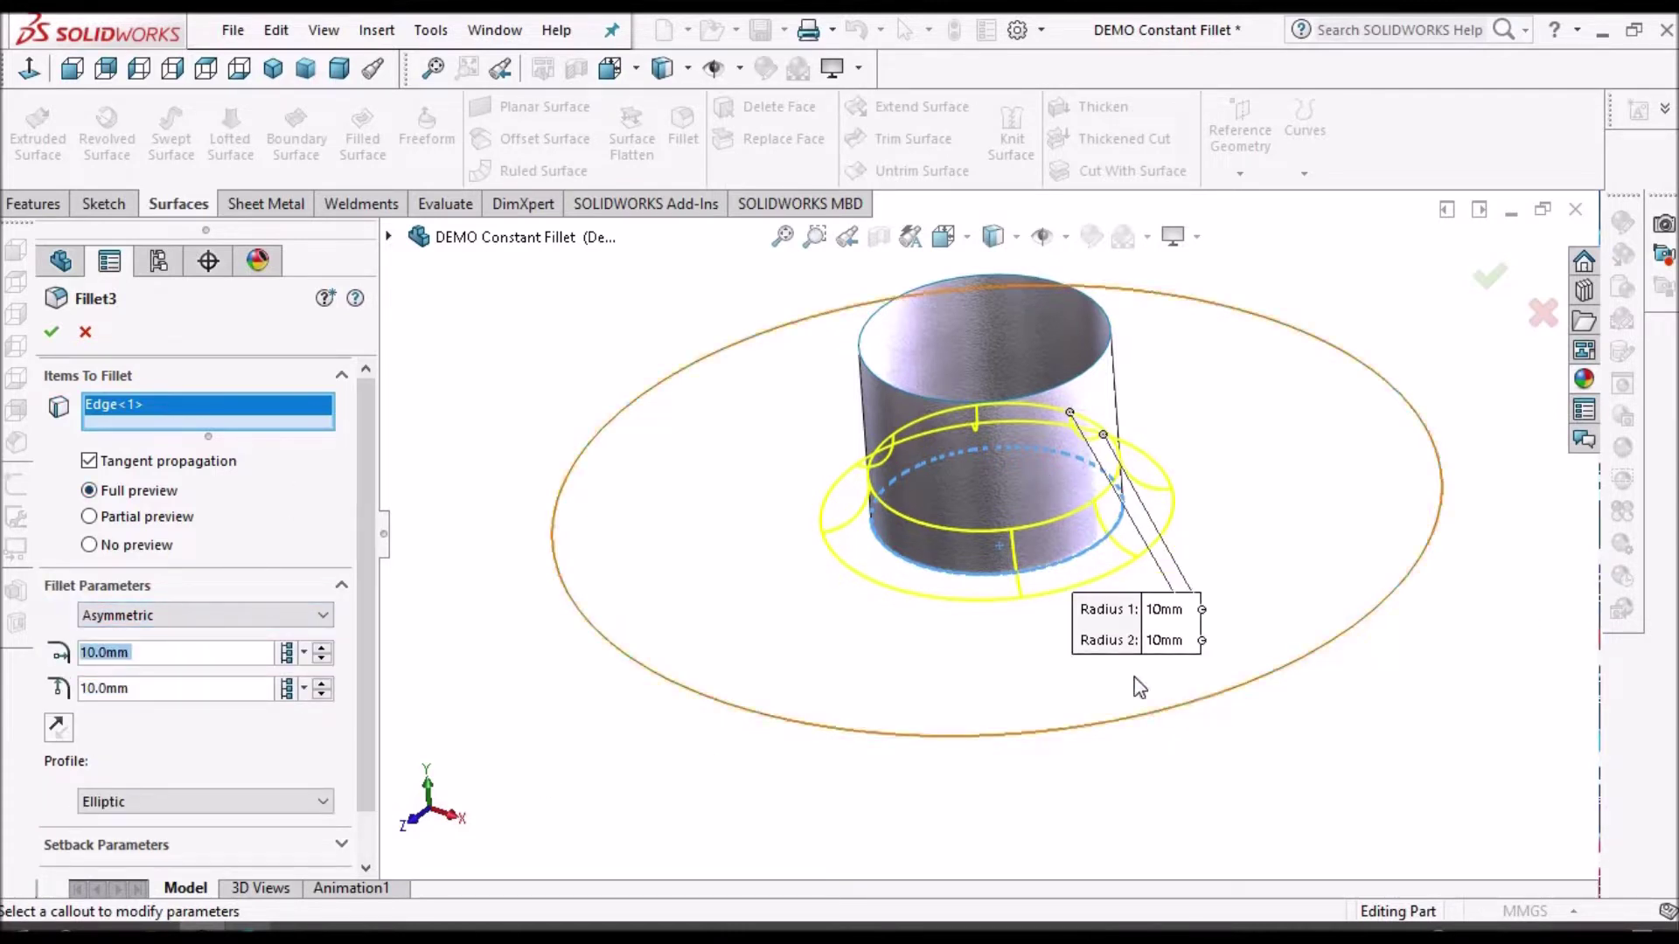
Move the radius callout clear of the cylinder and set the asymmetric fillet's Radius 1 to 30 mm
{"action": "left_click_drag", "start_coordinate": [1145, 616], "coordinate": [1122, 298]}
{"action": "middle_click_drag", "start_coordinate": [1279, 433], "coordinate": [1310, 437]}
{"action": "scroll", "coordinate": [1216, 286], "scroll_direction": "up", "scroll_amount": 5}
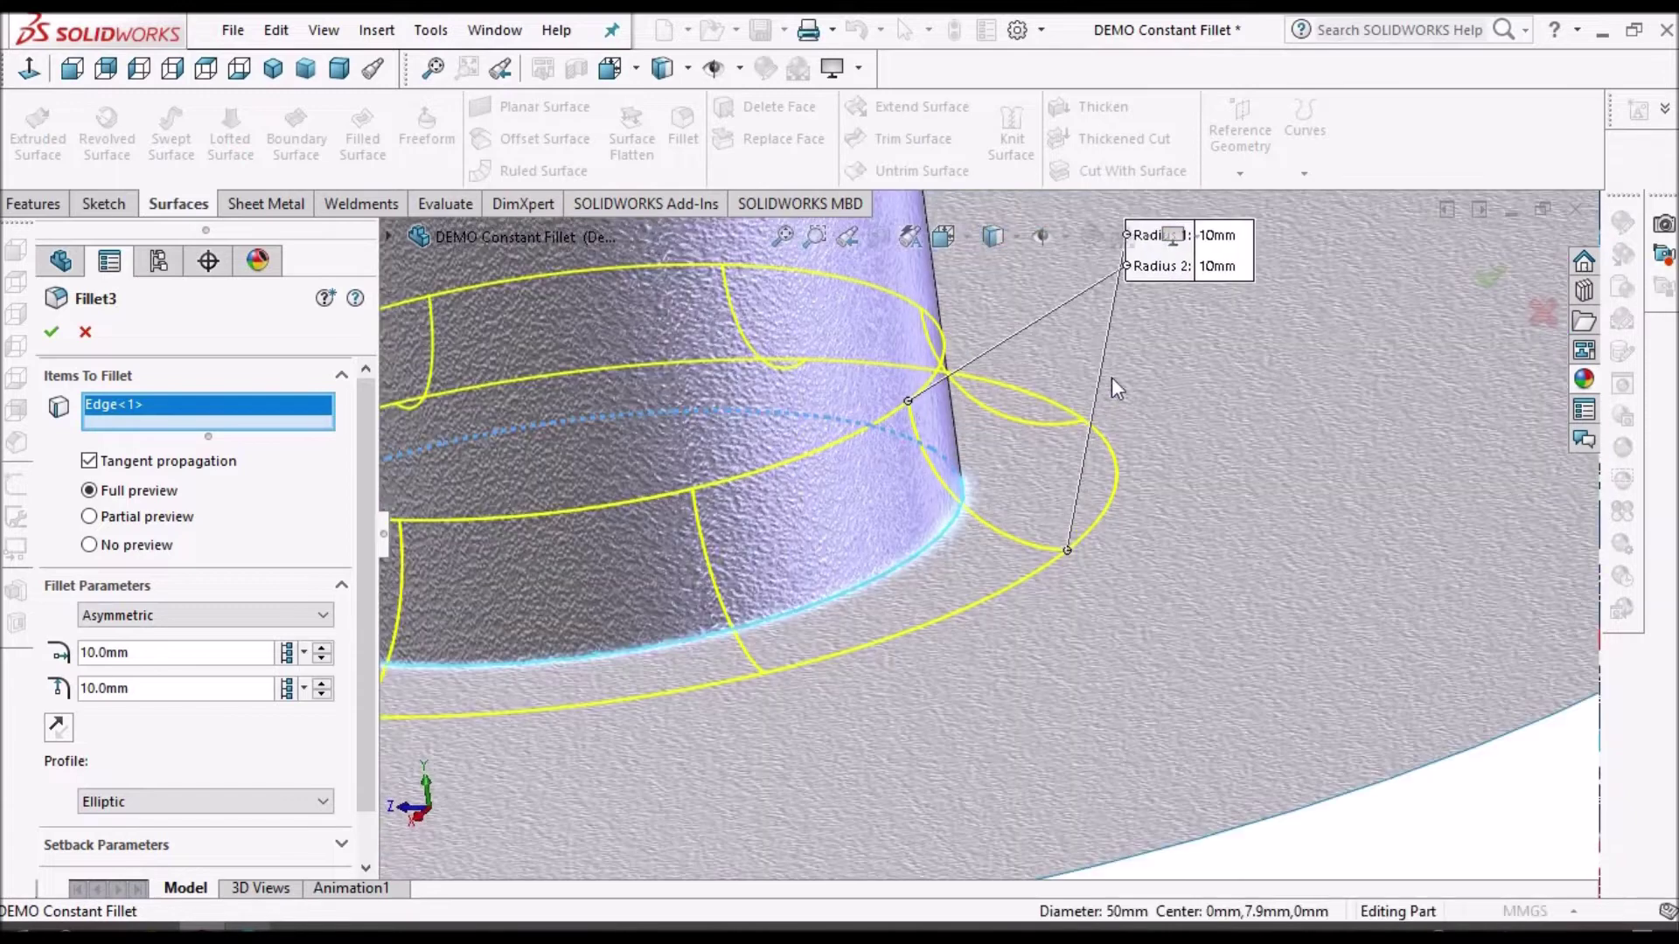
{"action": "middle_click_drag", "start_coordinate": [1045, 378], "coordinate": [1054, 397]}
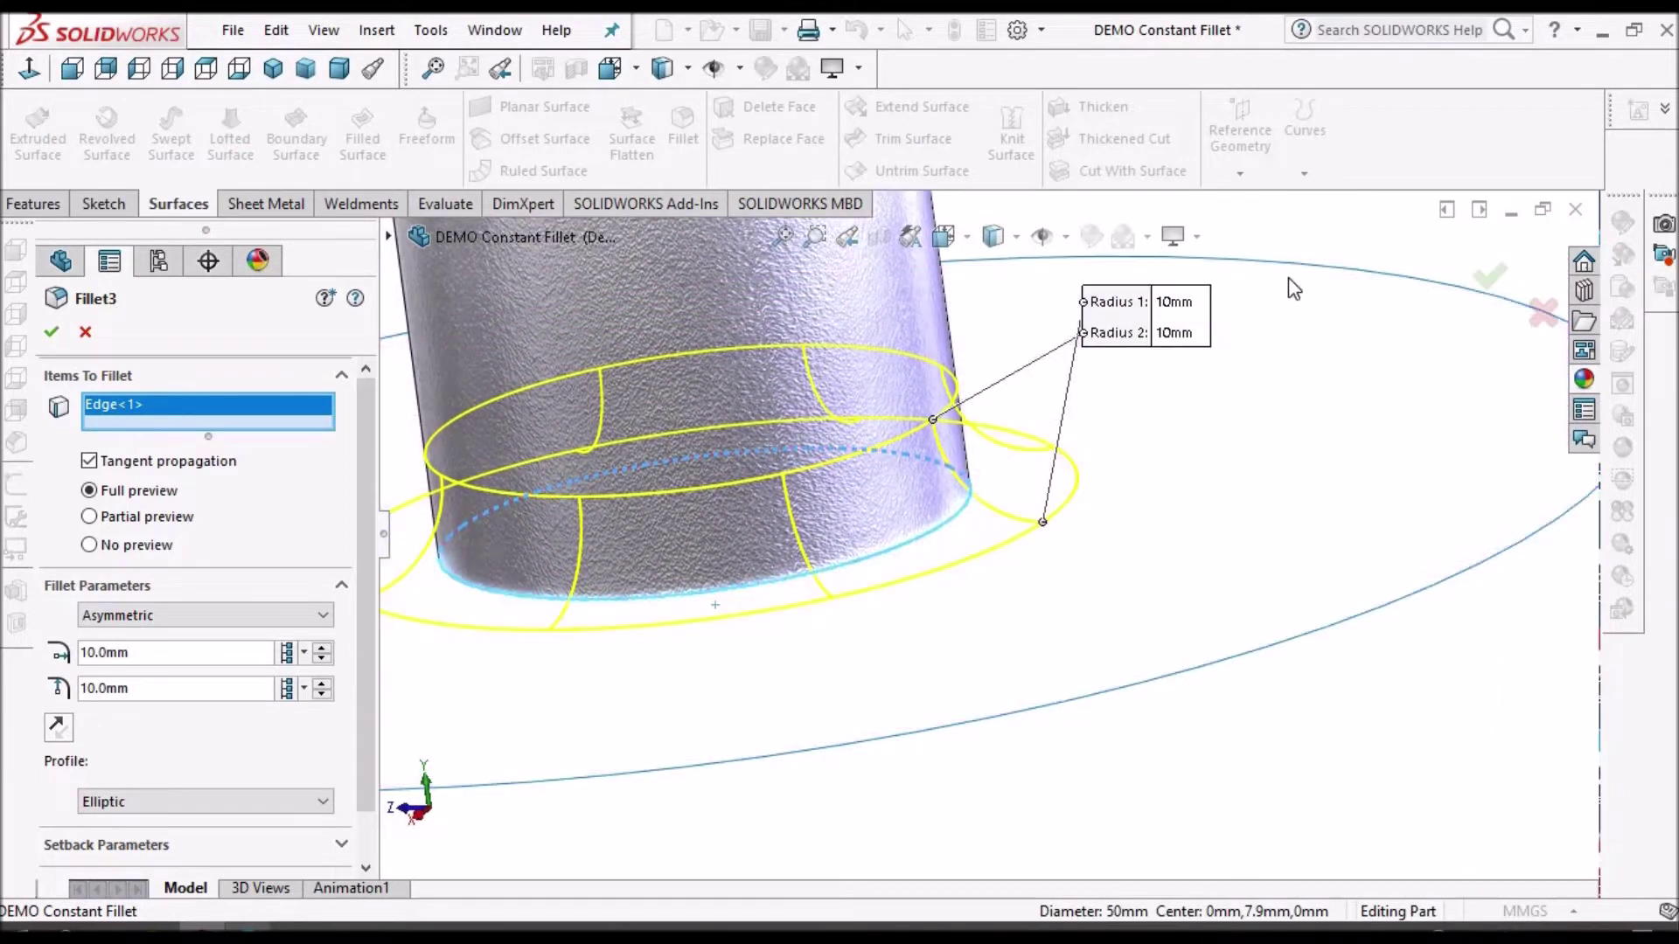
{"action": "left_click", "coordinate": [1174, 302]}
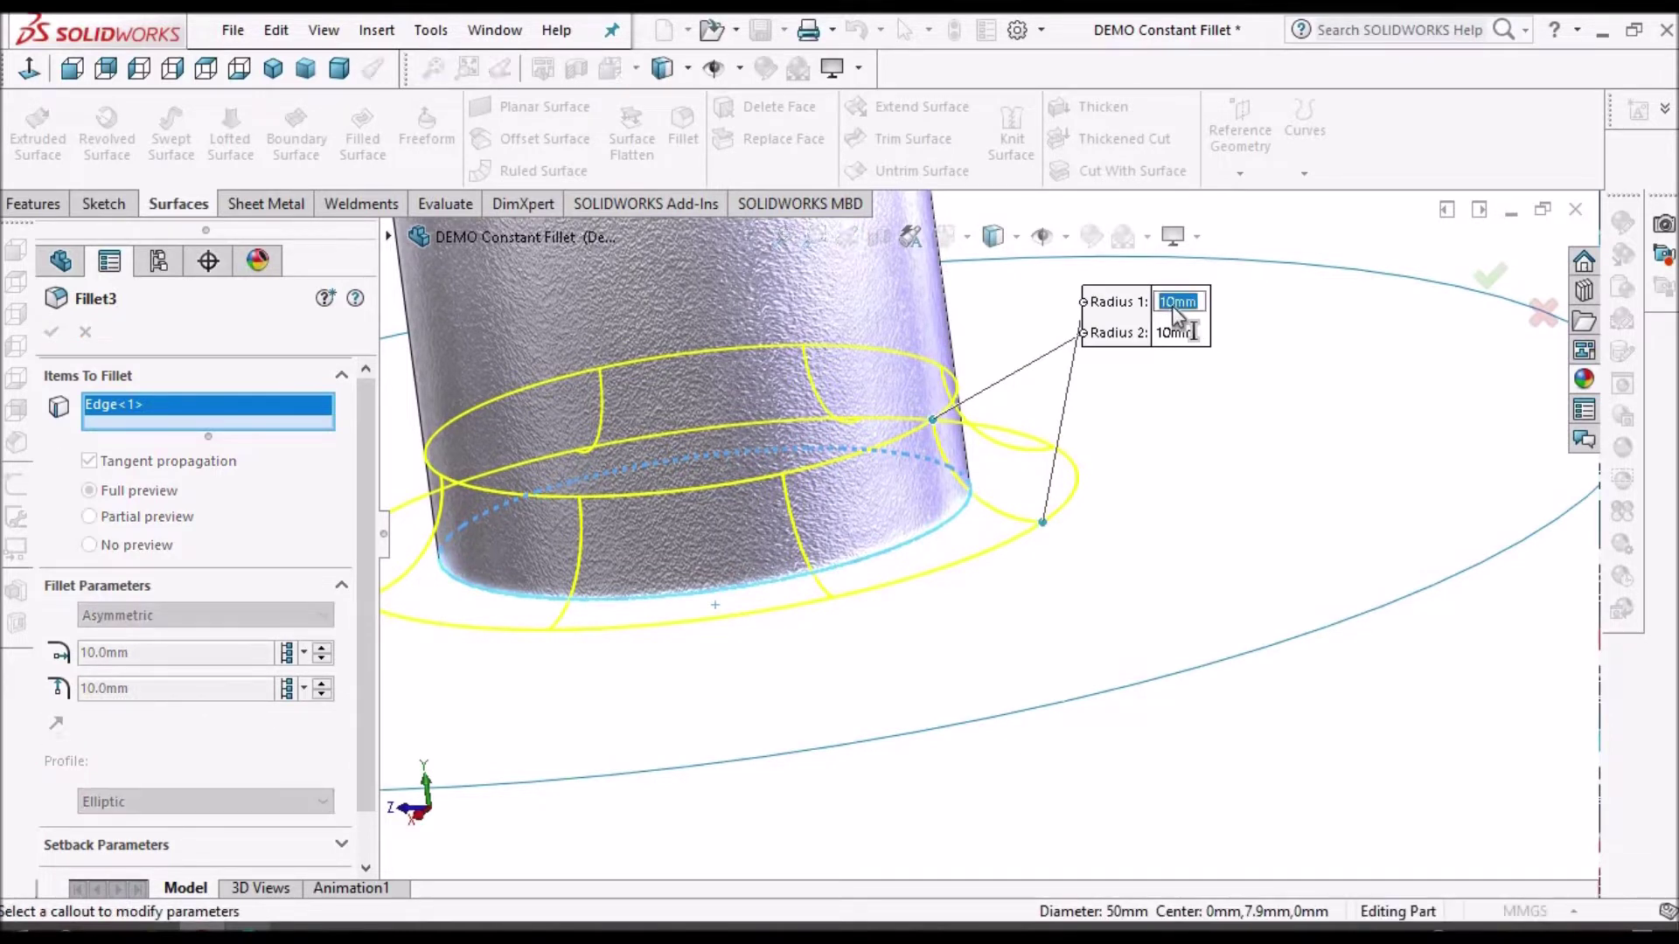
{"action": "type", "text": "30"}
{"action": "key", "text": "Return"}
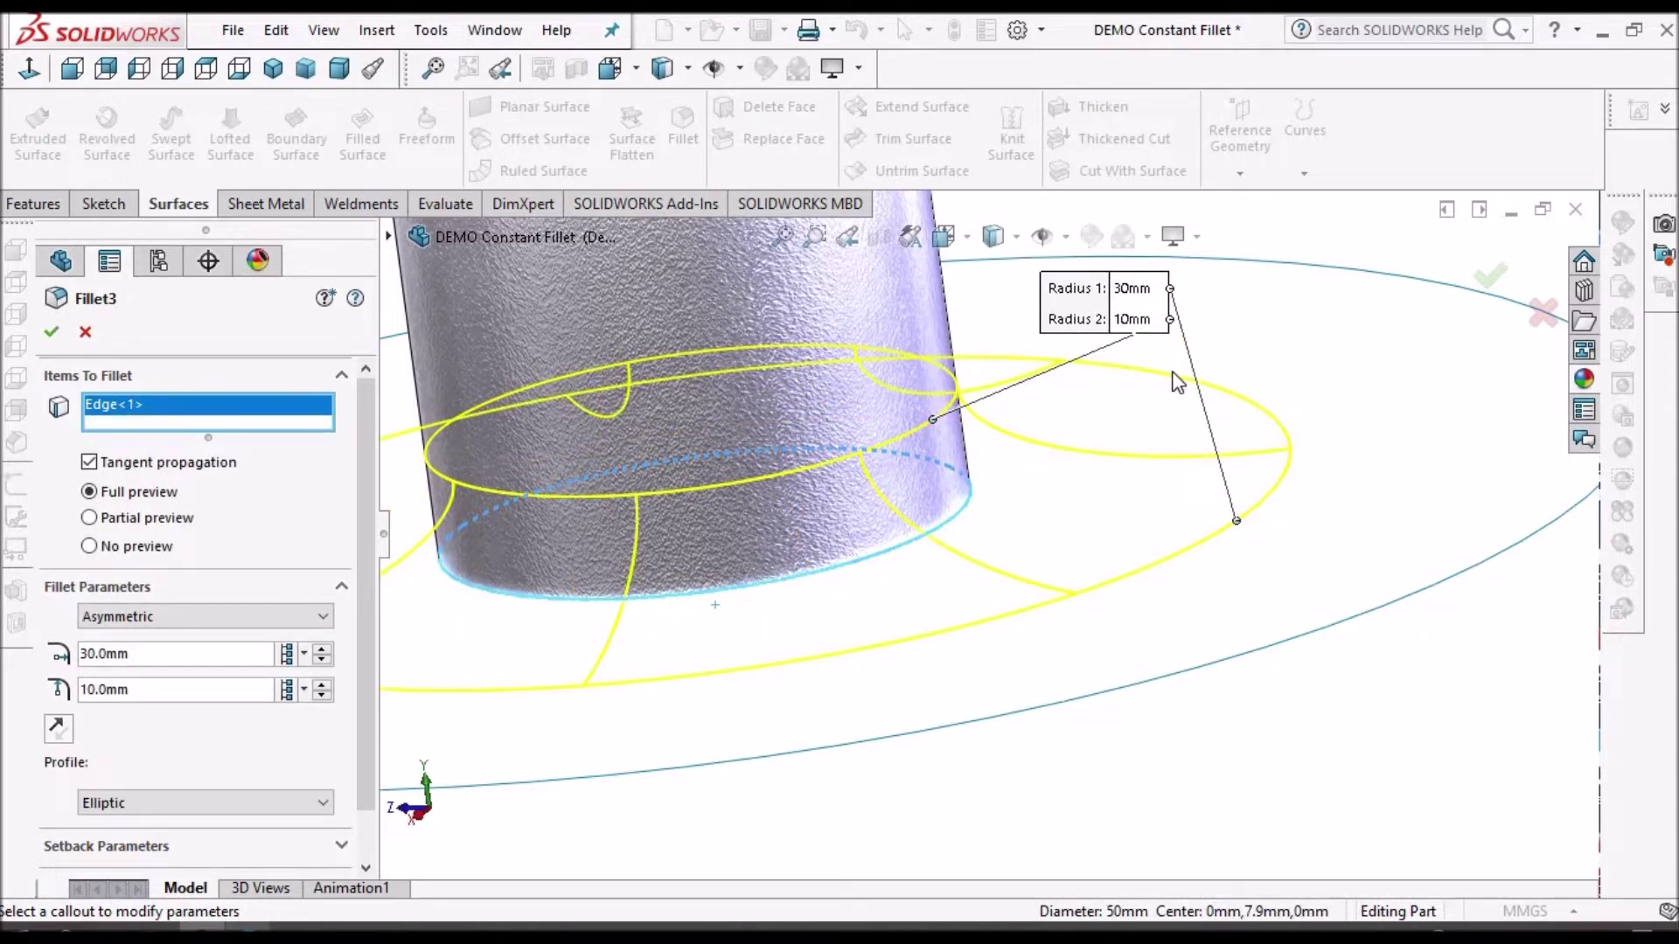
Set the asymmetric fillet's Radius 1 to 10 mm and Radius 2 to 30 mm, and apply the edit
{"action": "scroll", "coordinate": [1143, 517], "scroll_direction": "up", "scroll_amount": 3}
{"action": "mouse_move", "coordinate": [1142, 516]}
{"action": "middle_mouse_down"}
{"action": "mouse_move", "coordinate": [1174, 571]}
{"action": "mouse_move", "coordinate": [1184, 554]}
{"action": "mouse_move", "coordinate": [1159, 522]}
{"action": "mouse_move", "coordinate": [999, 563]}
{"action": "middle_mouse_up"}
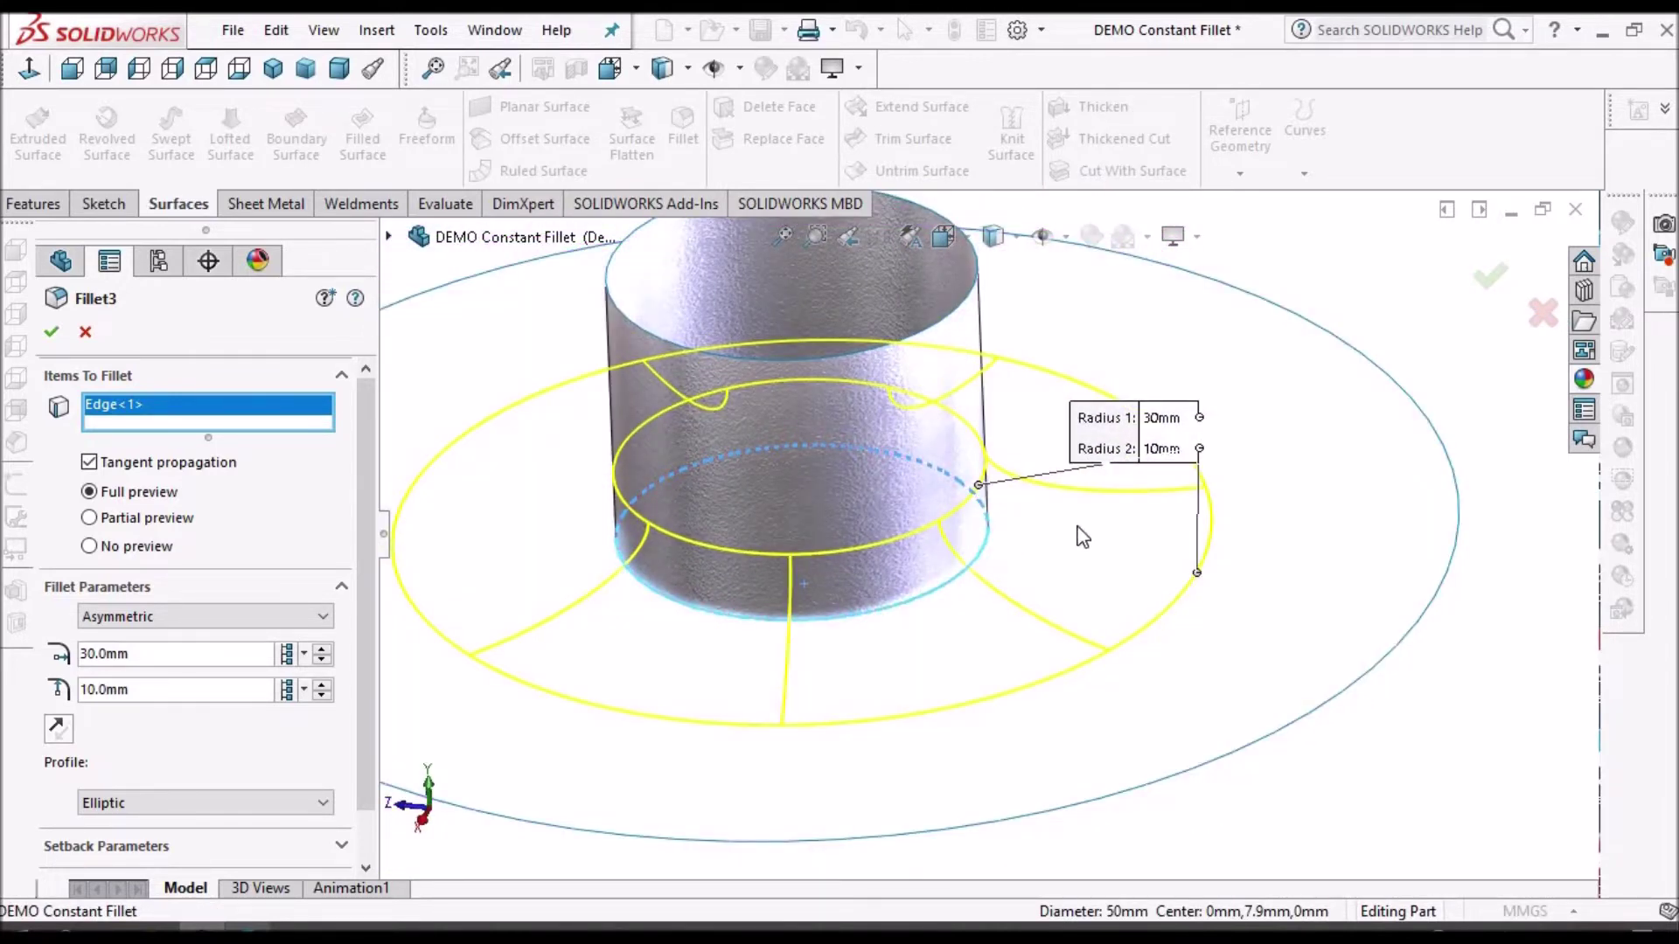
{"action": "left_click", "coordinate": [1196, 450]}
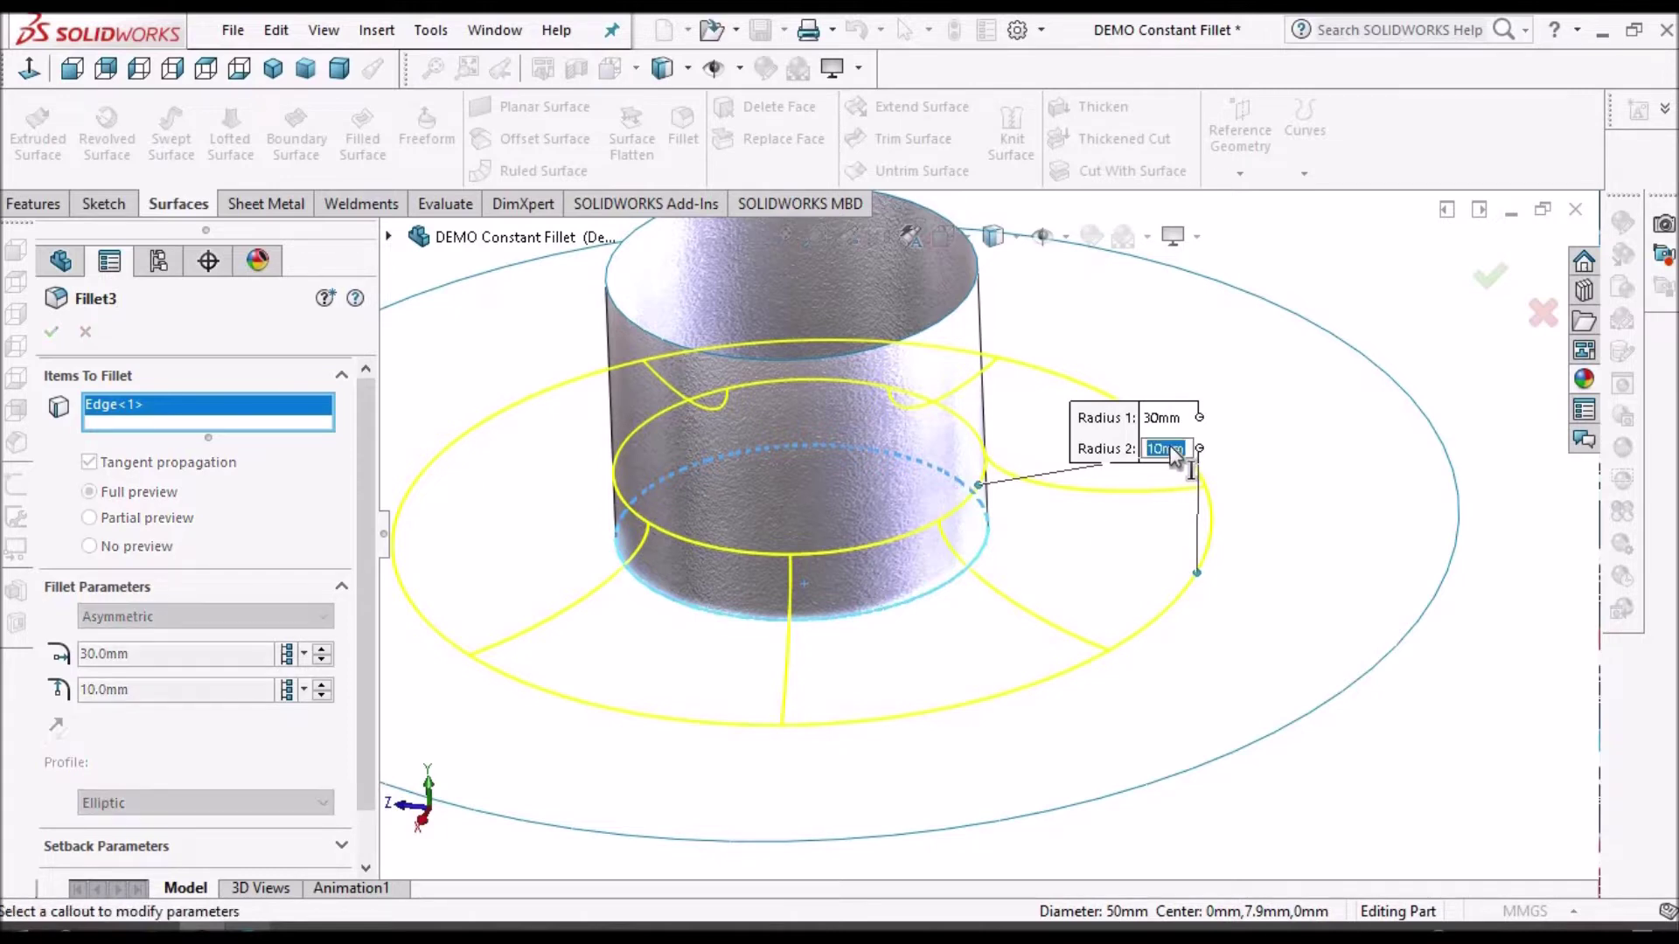
{"action": "middle_click_drag", "start_coordinate": [956, 472], "coordinate": [1025, 662]}
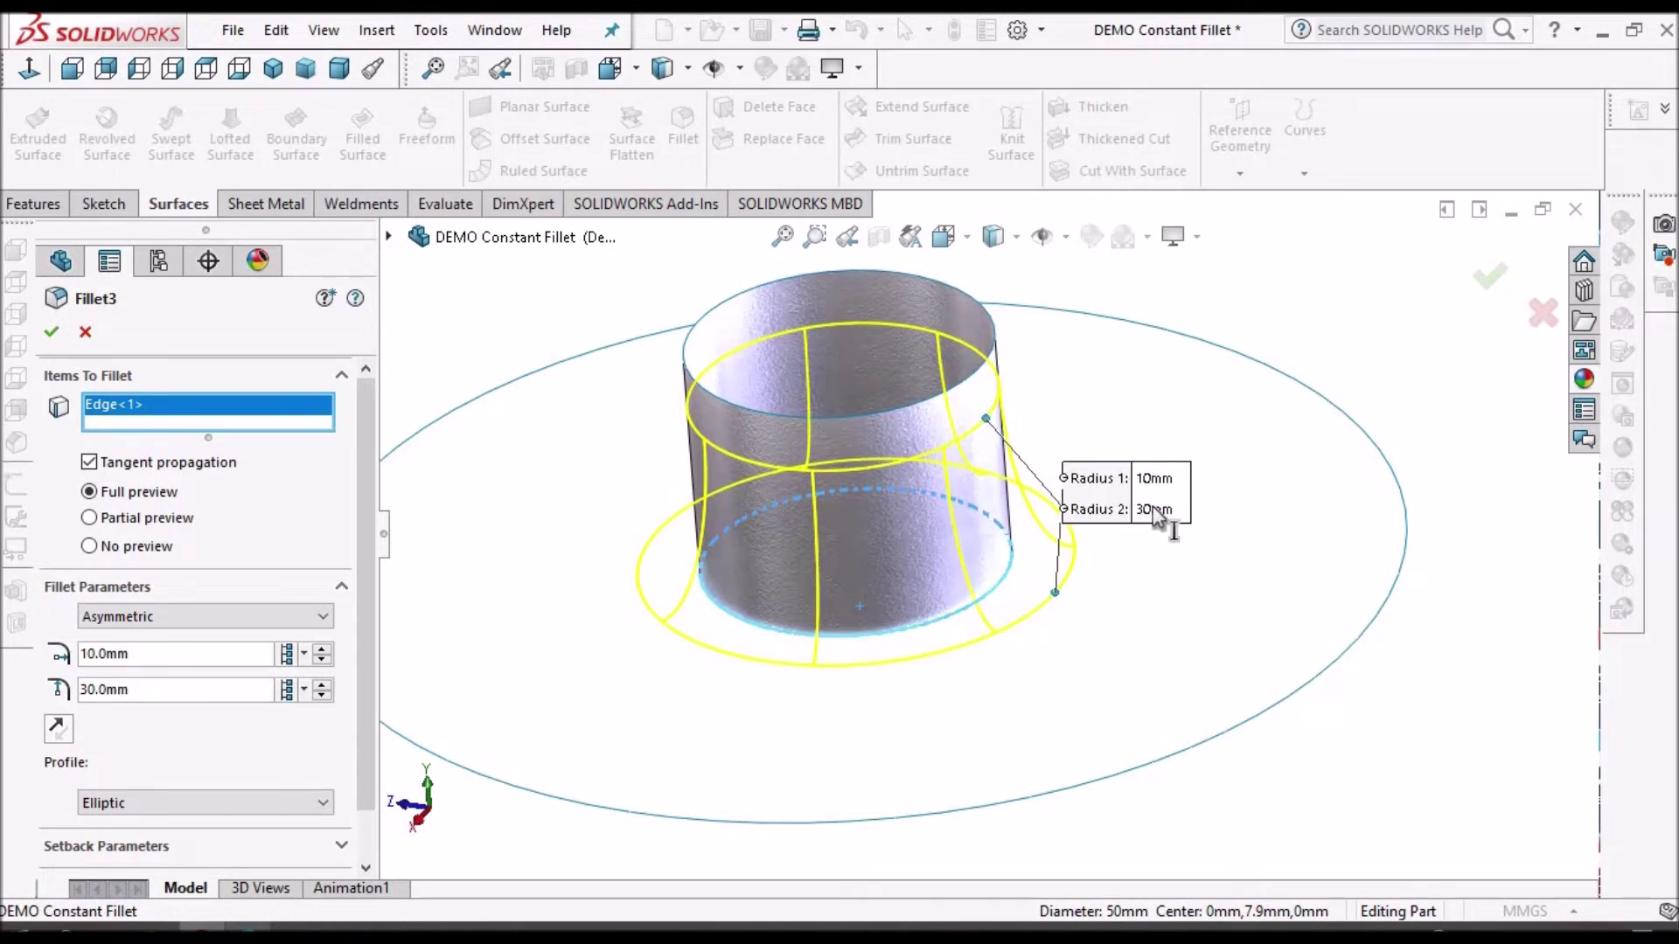
{"action": "left_click", "coordinate": [50, 333]}
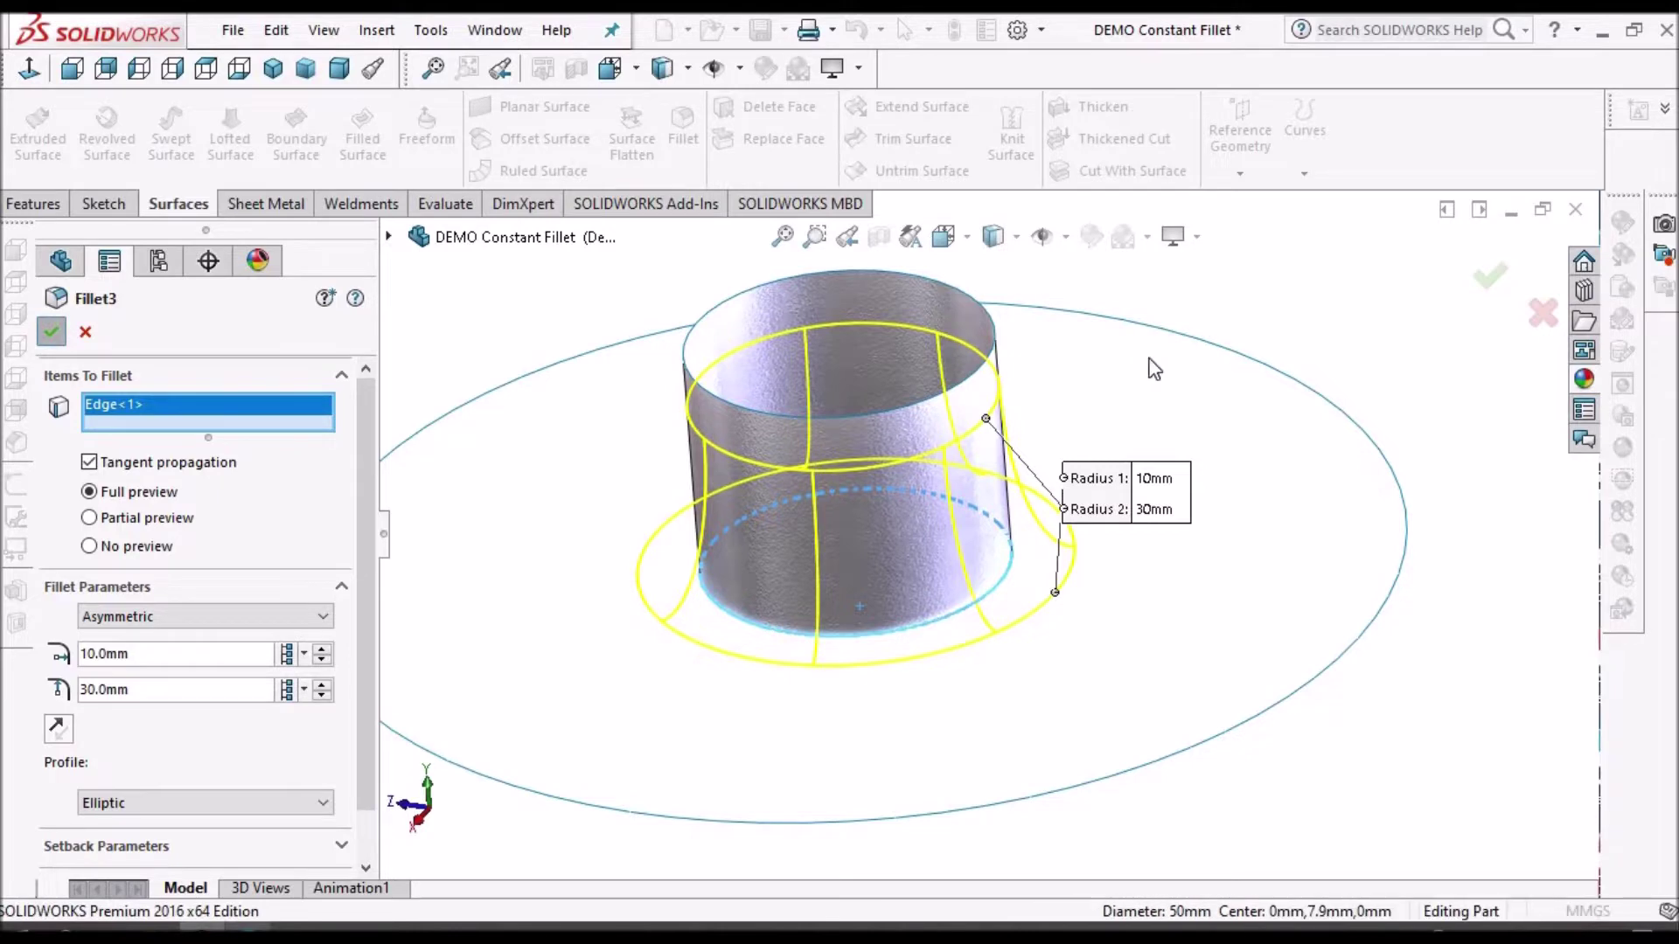
Inspect the asymmetric fillet on the model, and view the fillet surface overview in Desc 2.pdf before returning to the part
{"action": "scroll", "coordinate": [1001, 544], "scroll_direction": "up", "scroll_amount": 3}
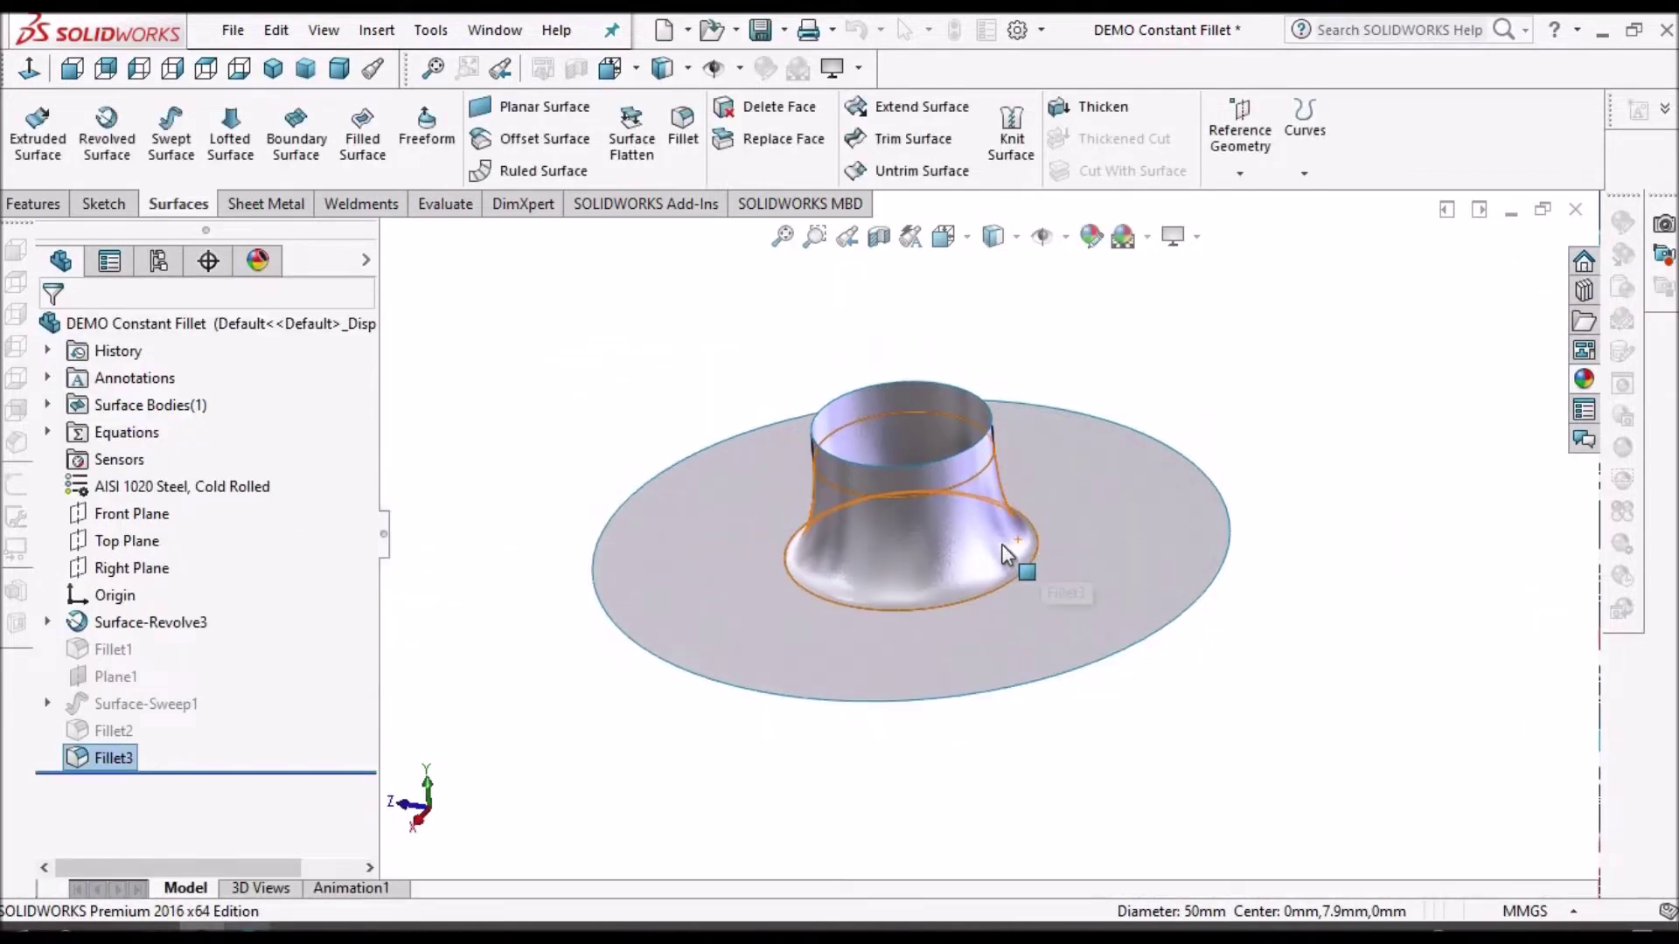
{"action": "middle_click_drag", "start_coordinate": [953, 459], "coordinate": [816, 719]}
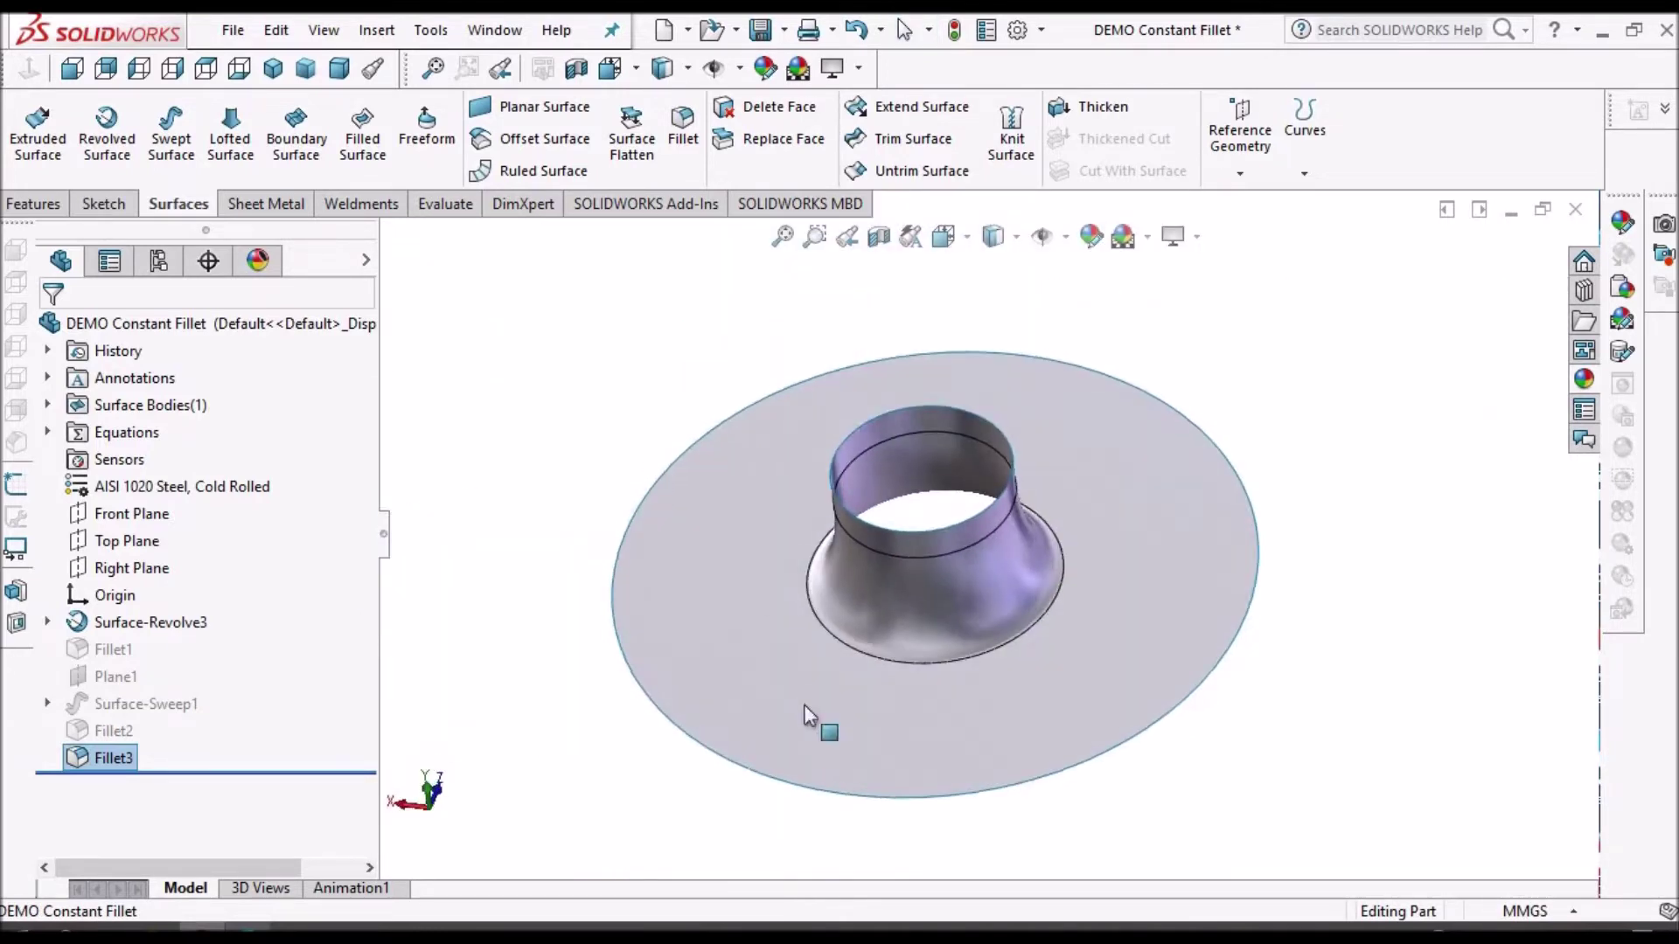
{"action": "middle_click_drag", "start_coordinate": [1004, 602], "coordinate": [815, 752]}
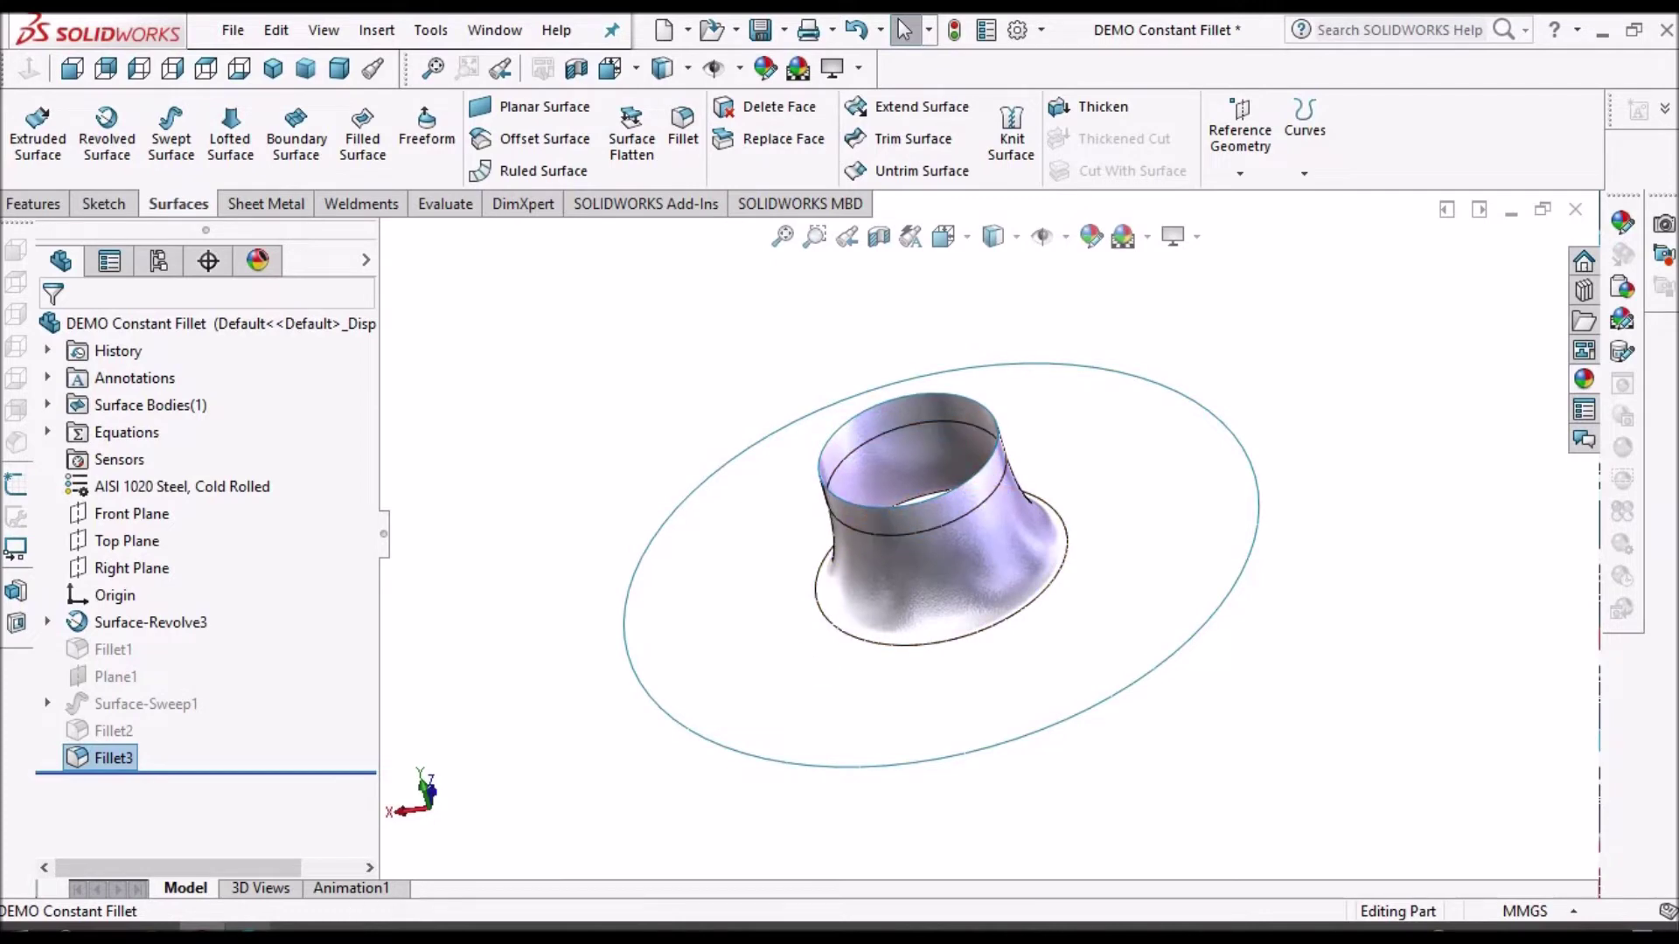
{"action": "key", "text": "alt+Tab"}
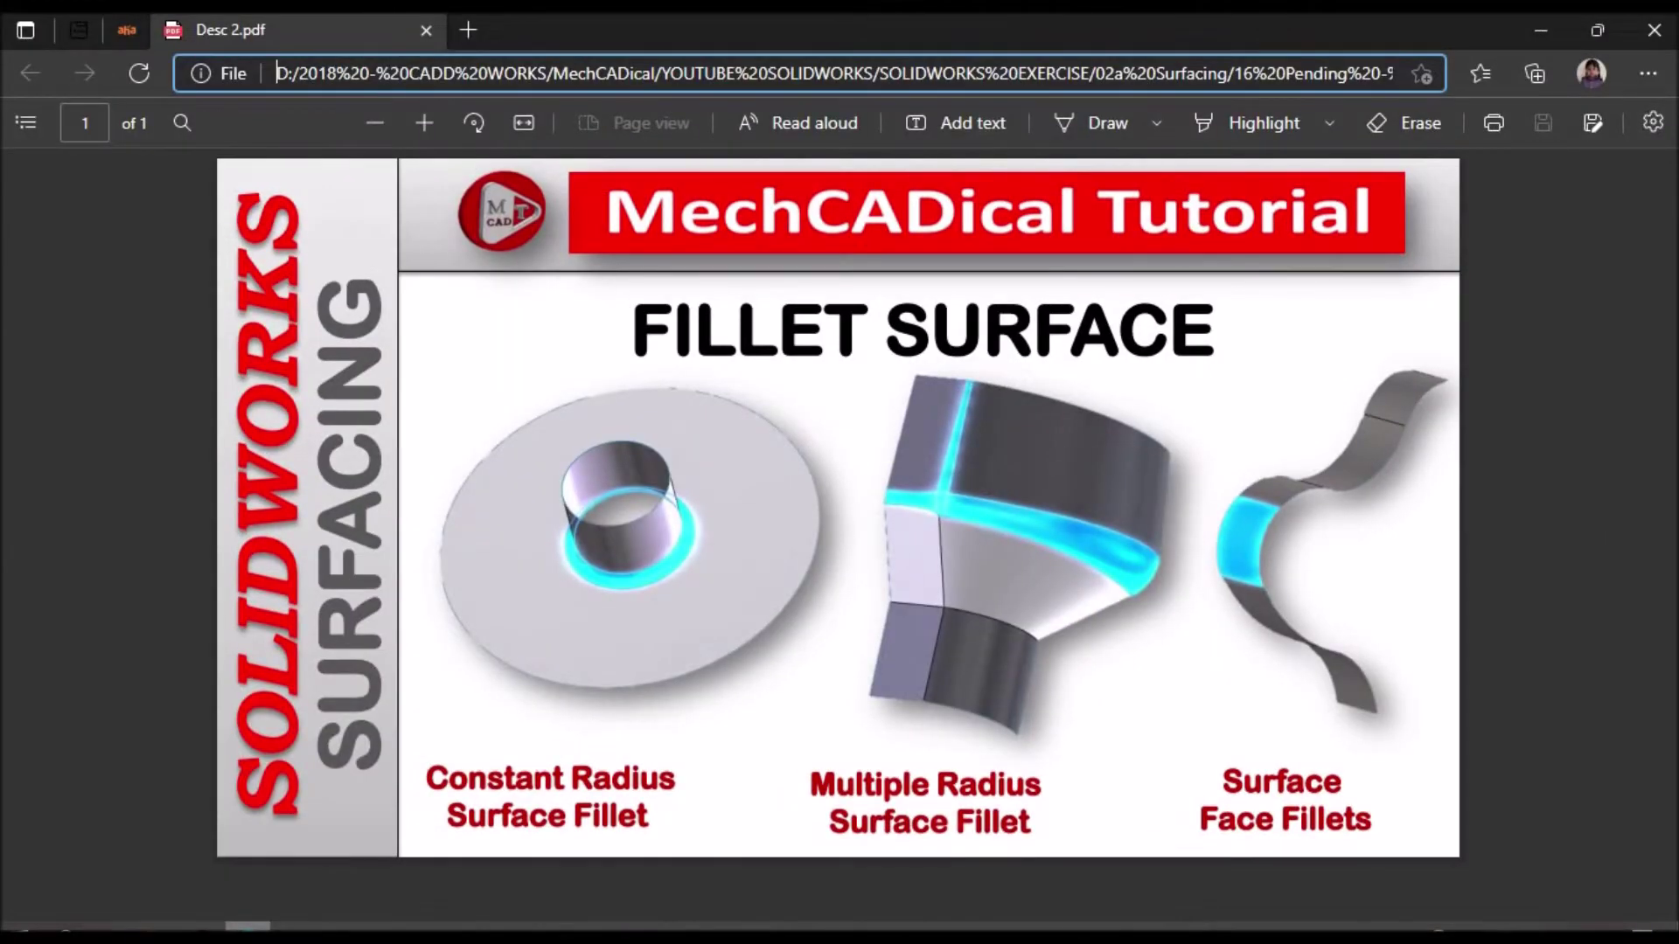
{"action": "key", "text": "alt+Tab"}
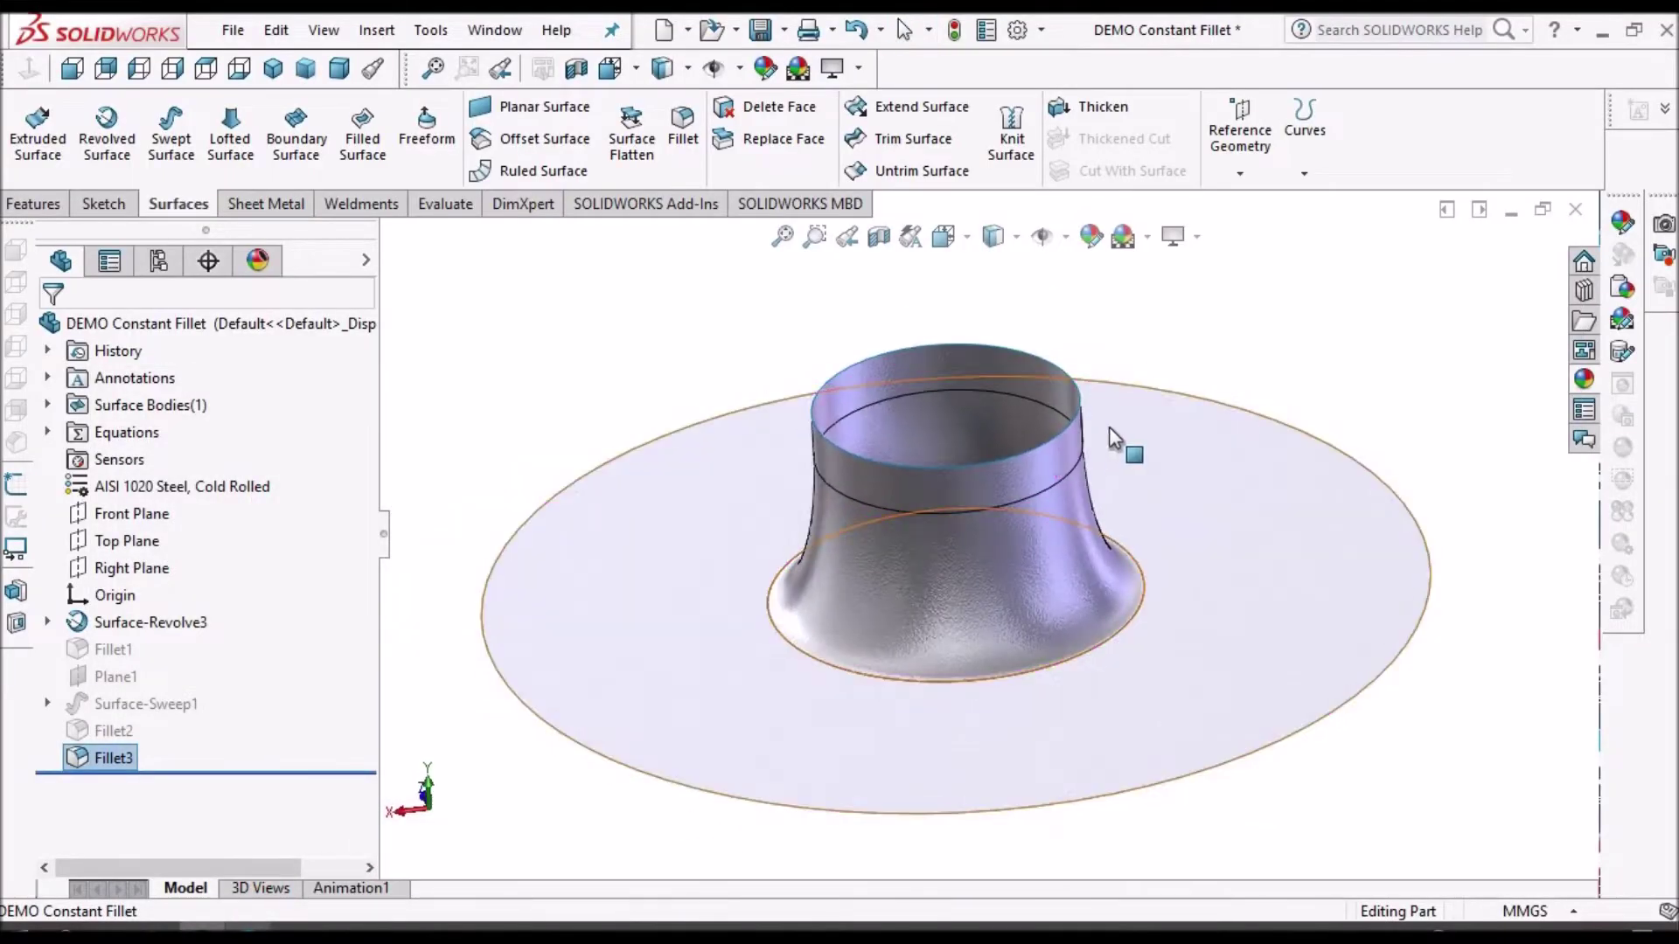
Cut a section view through the filleted cylinder along the Front Plane and examine the asymmetric fillet's profile
{"action": "left_click", "coordinate": [881, 241]}
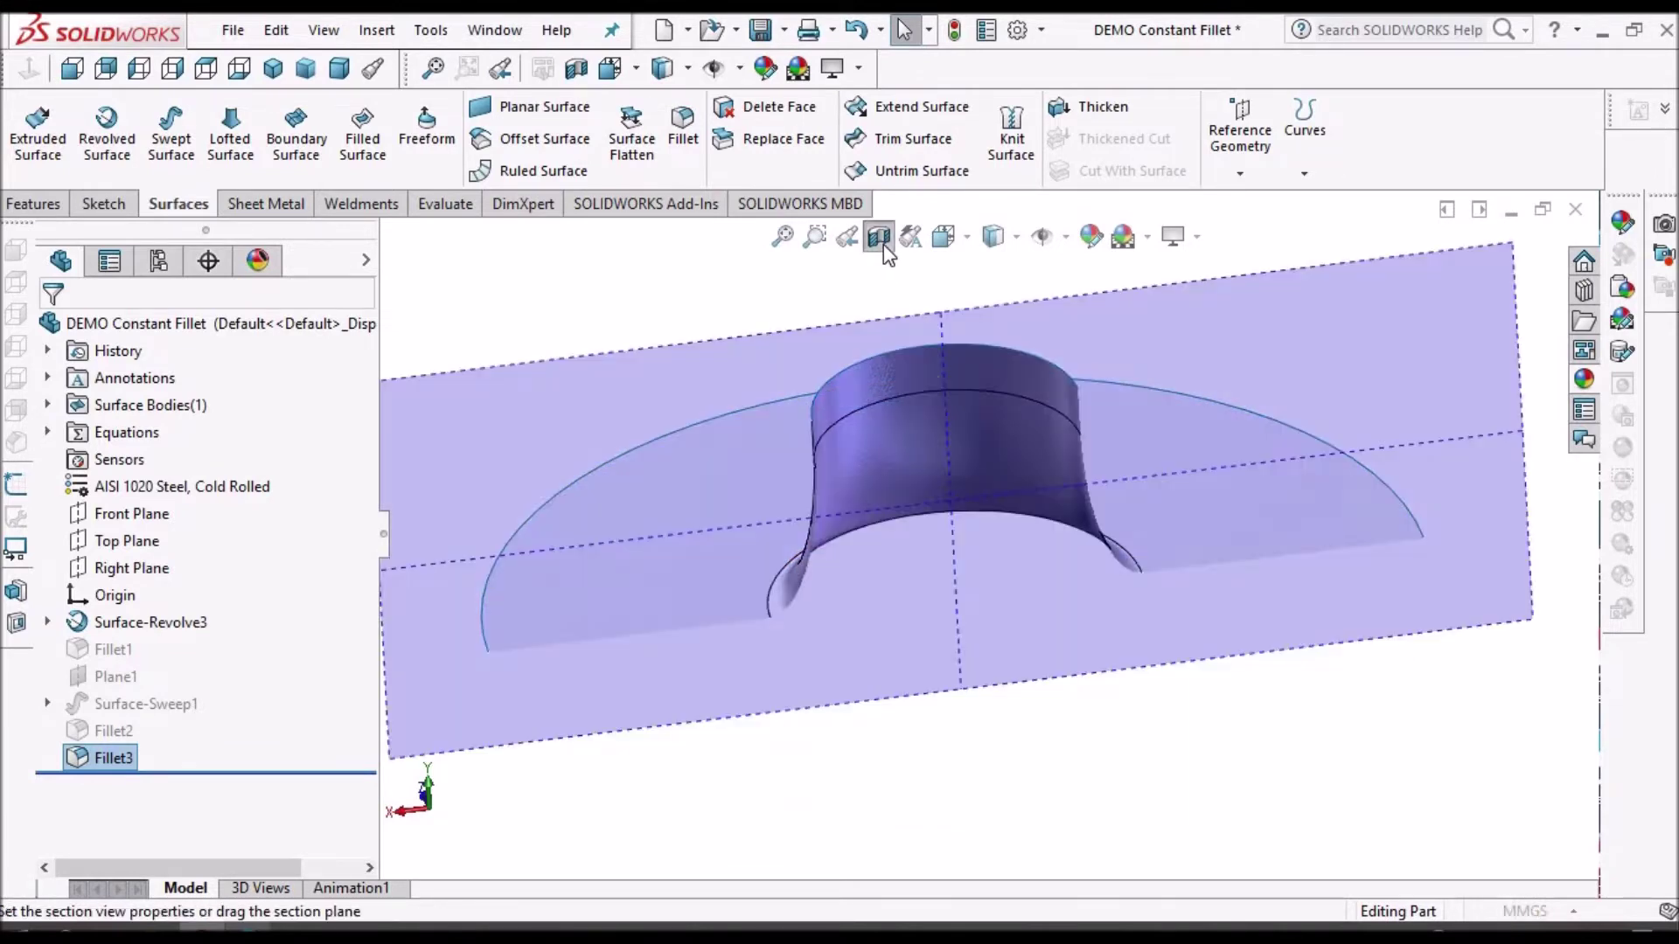
{"action": "middle_click_drag", "start_coordinate": [1141, 465], "coordinate": [1005, 525]}
{"action": "scroll", "coordinate": [1057, 516], "scroll_direction": "down", "scroll_amount": 5}
{"action": "middle_click_drag", "start_coordinate": [1028, 724], "coordinate": [1125, 548]}
{"action": "scroll", "coordinate": [1206, 528], "scroll_direction": "up", "scroll_amount": 6}
{"action": "key", "text": "ctrl+7"}
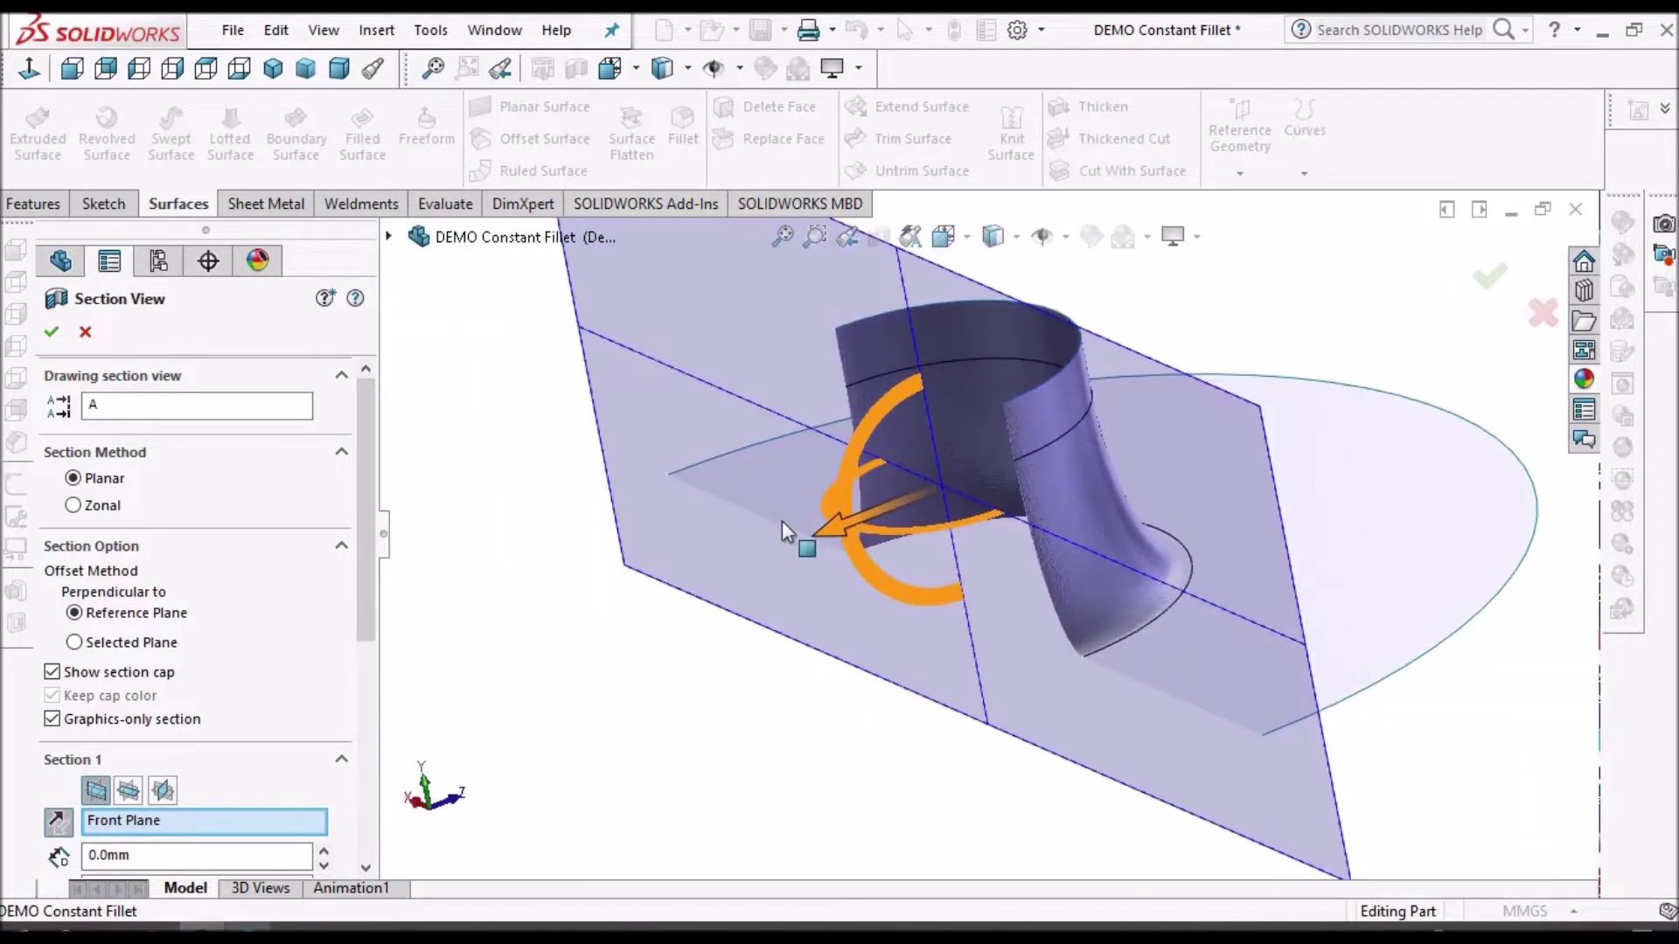
Switch the section's reference plane to Top Plane, Right Plane and back to Front Plane to compare the cuts
{"action": "left_click", "coordinate": [129, 791]}
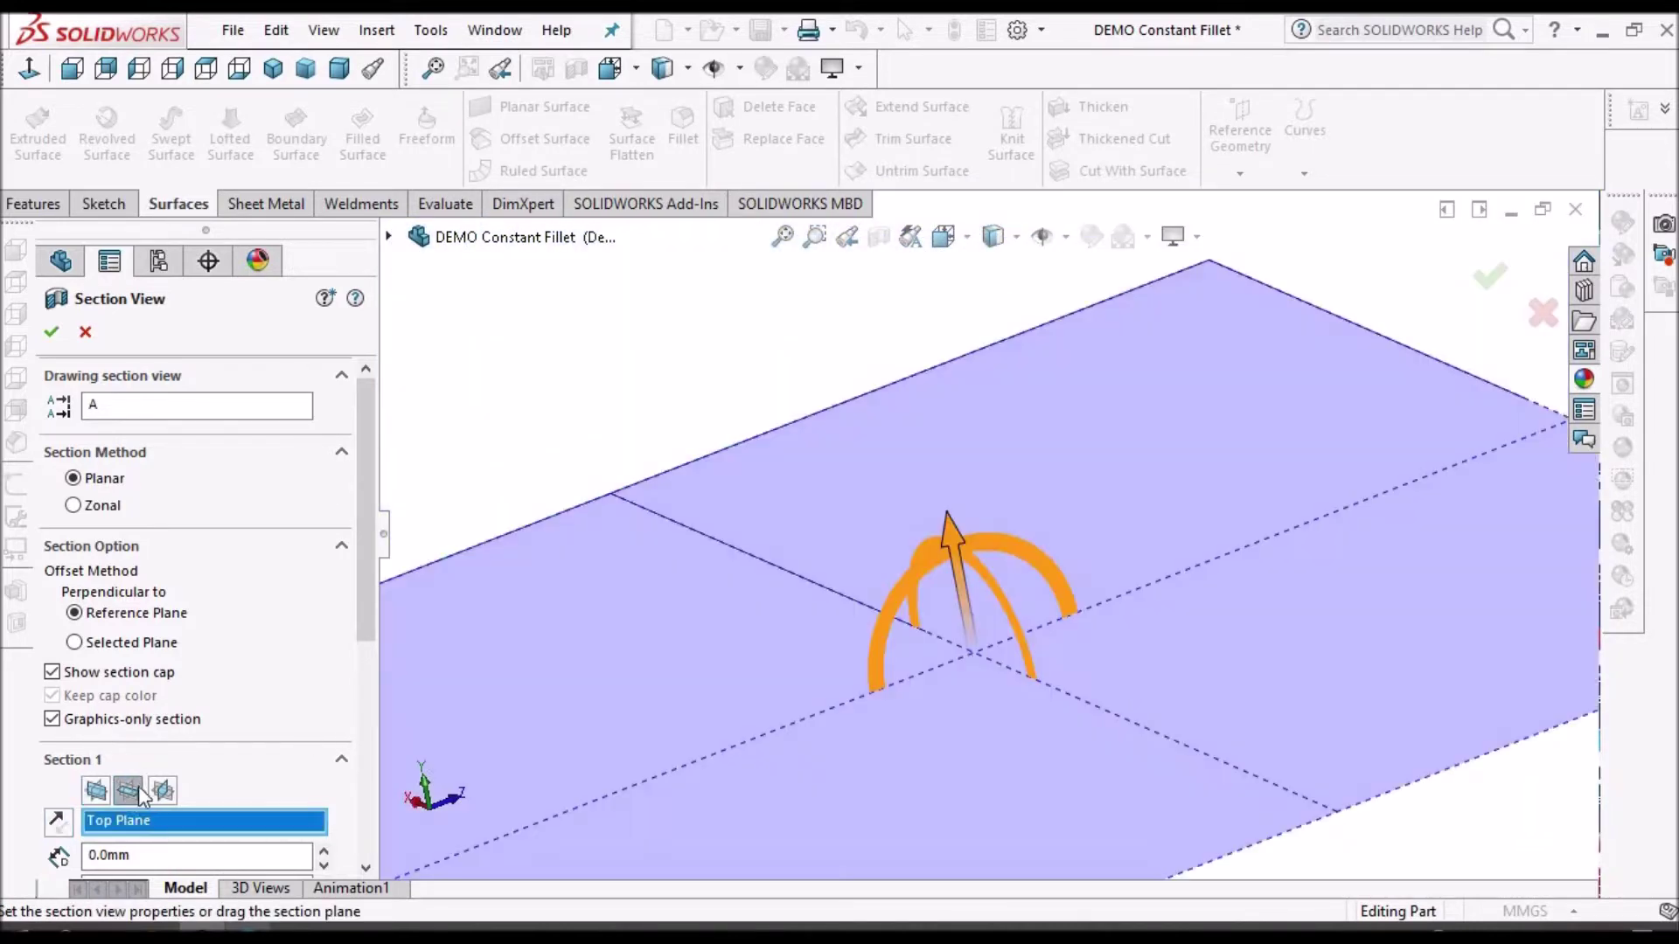
{"action": "left_click", "coordinate": [163, 790]}
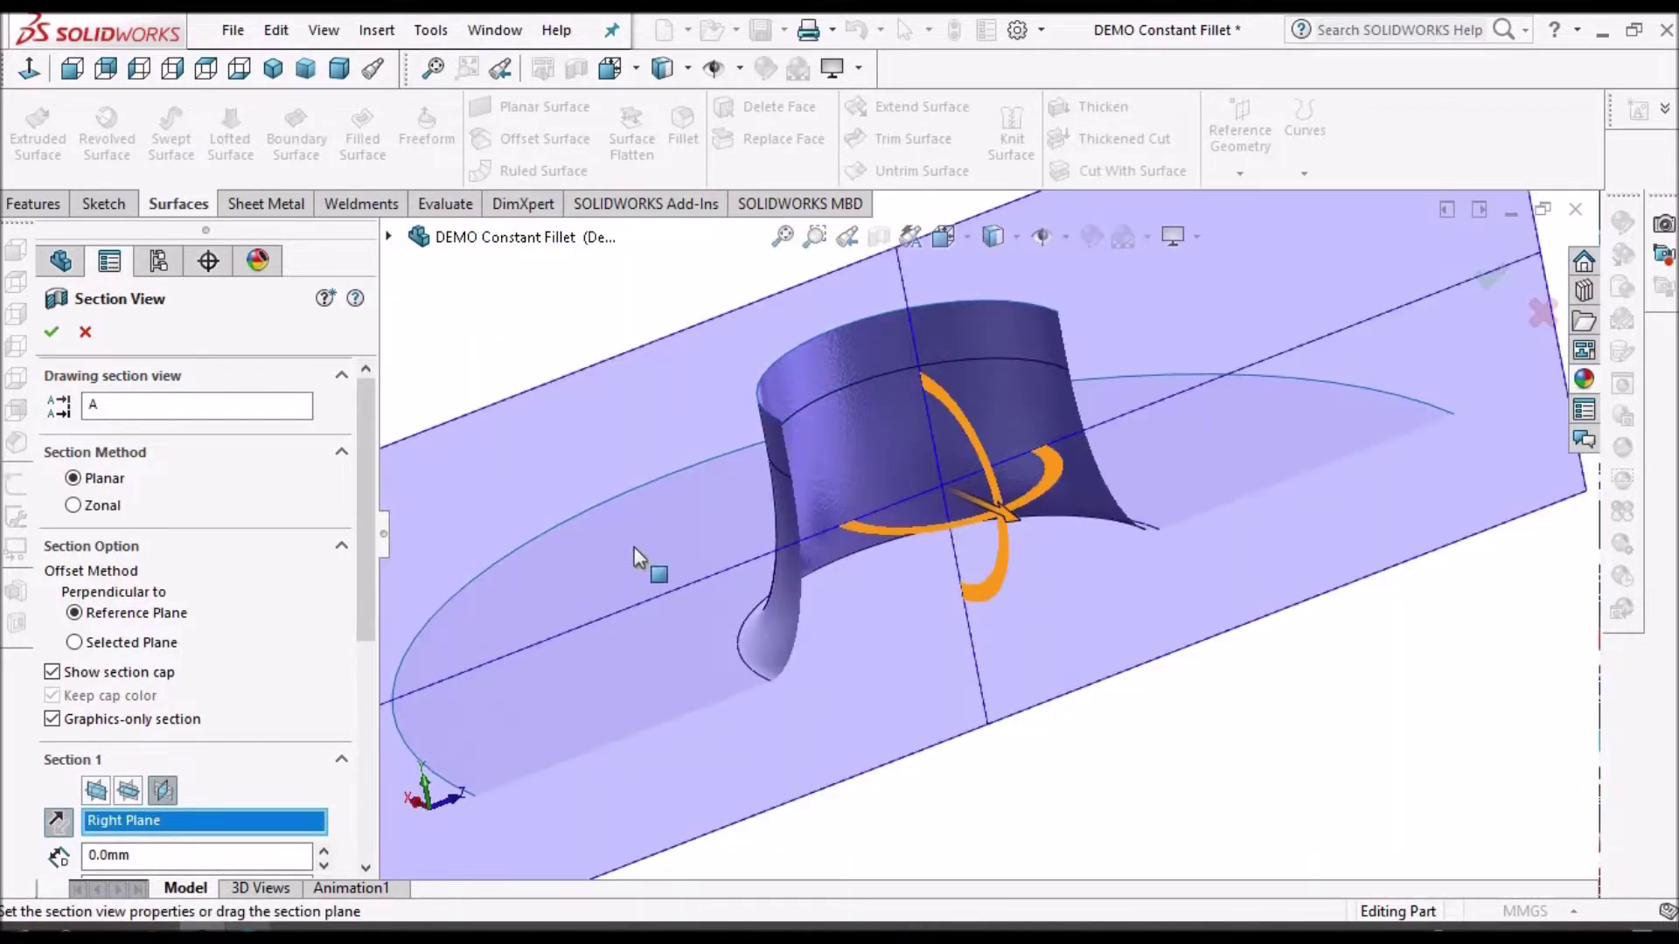
{"action": "scroll", "coordinate": [759, 535], "scroll_direction": "down", "scroll_amount": 3}
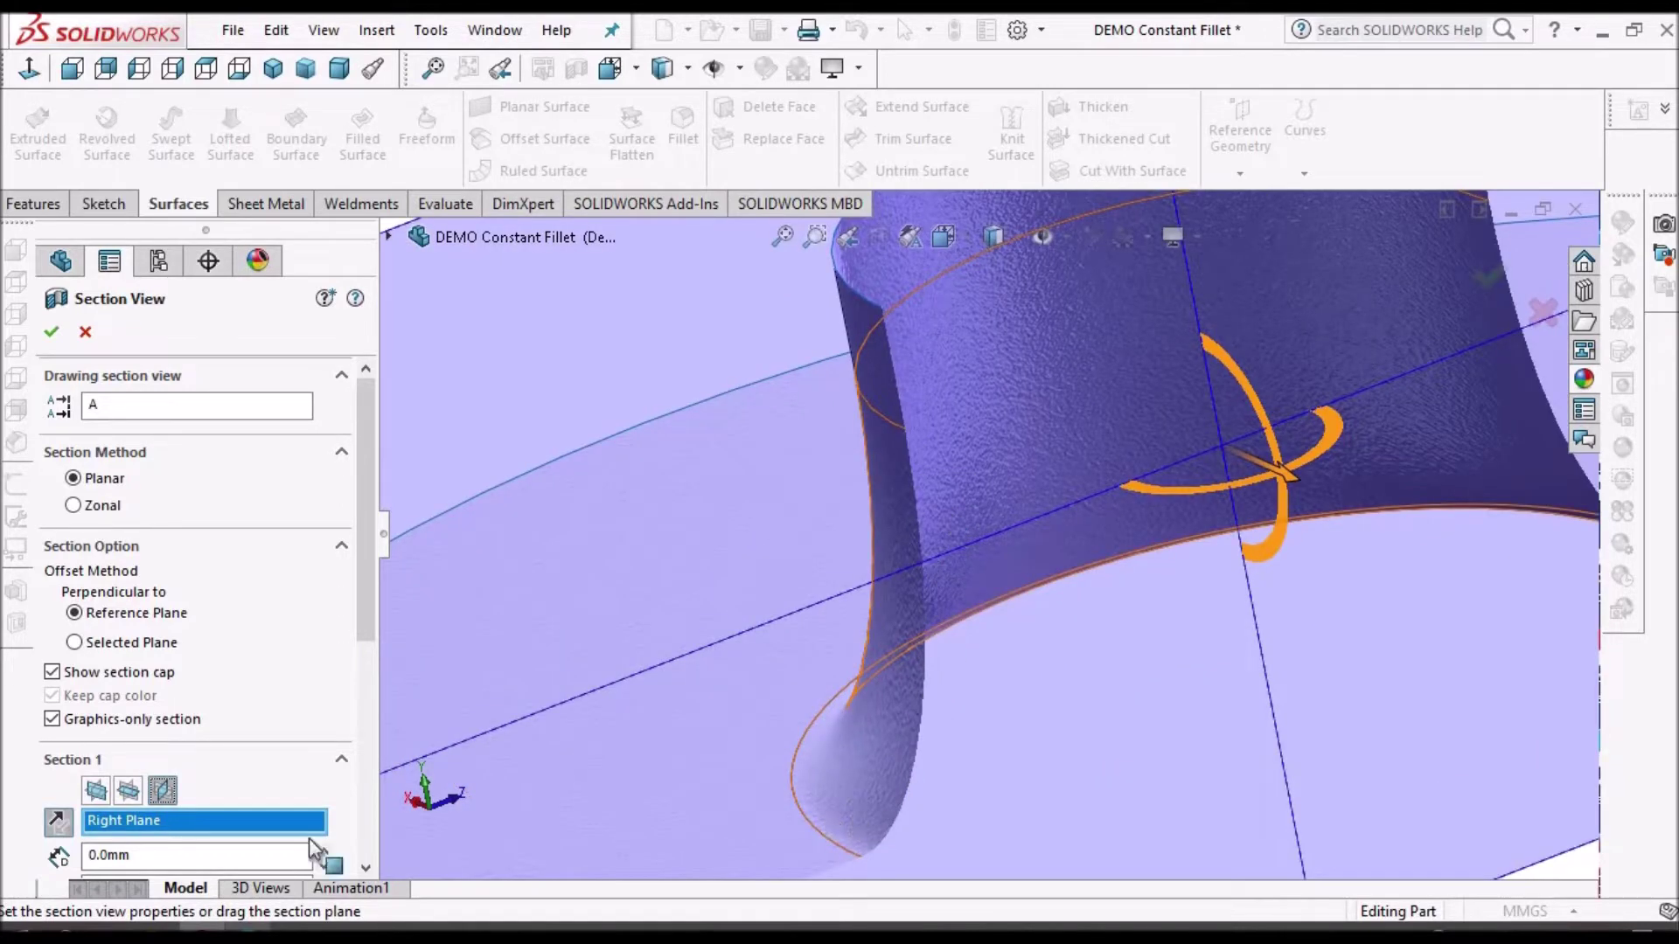
{"action": "left_click", "coordinate": [96, 791]}
{"action": "scroll", "coordinate": [1049, 525], "scroll_direction": "up", "scroll_amount": 5}
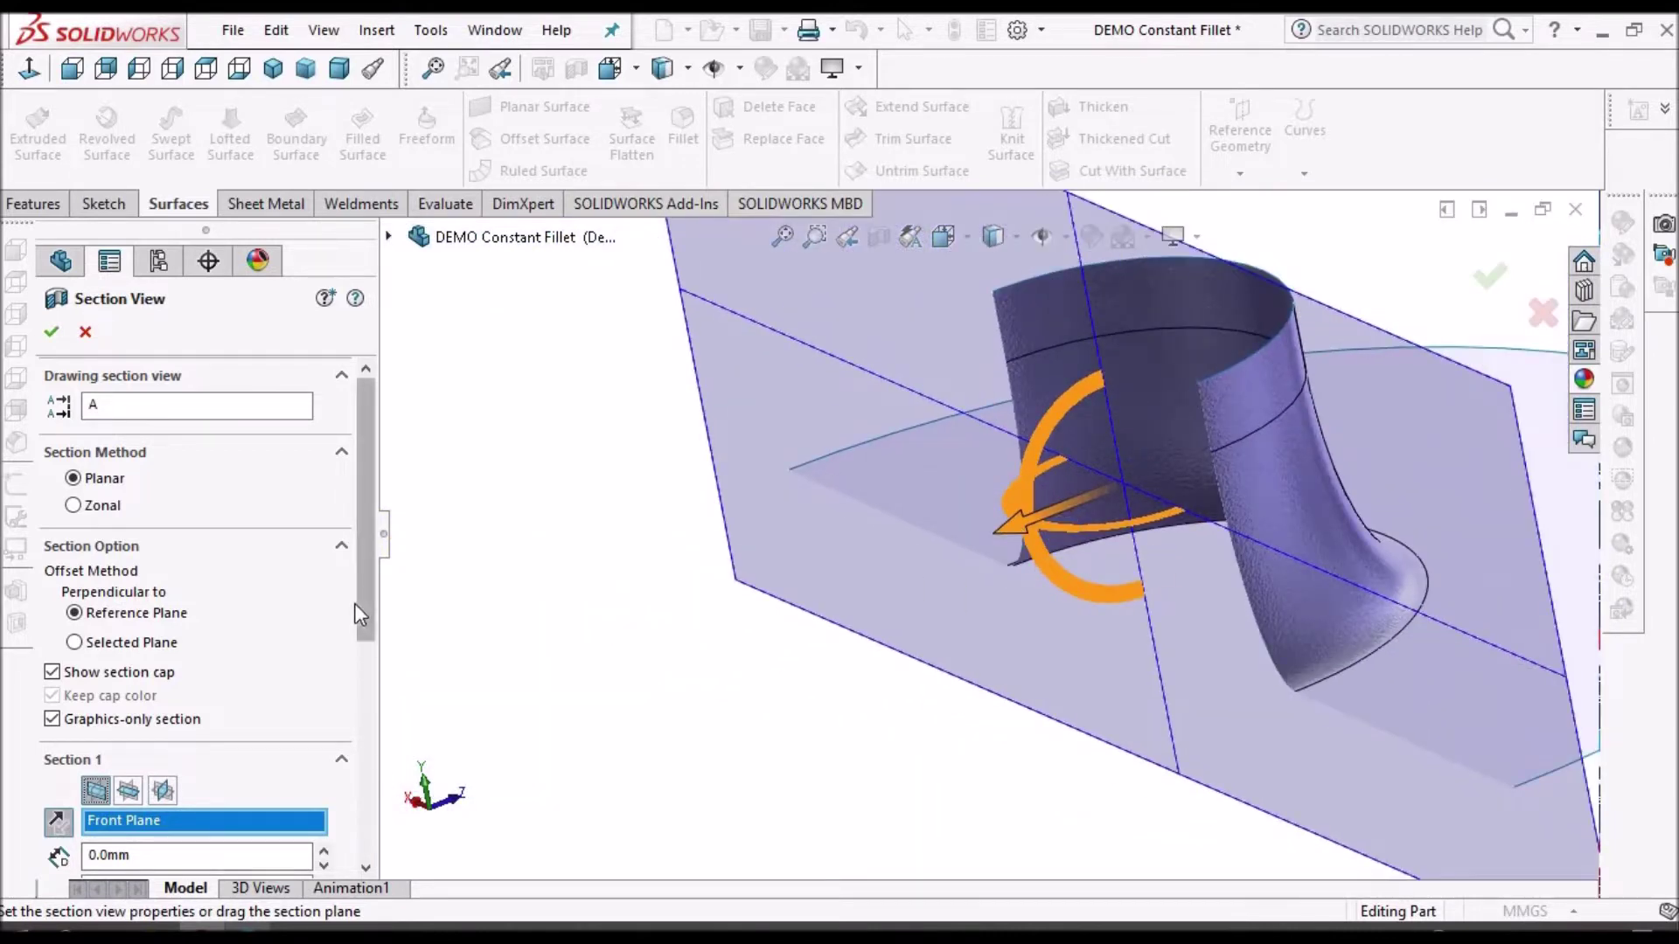
{"action": "scroll", "coordinate": [367, 773], "scroll_direction": "down", "scroll_amount": 2}
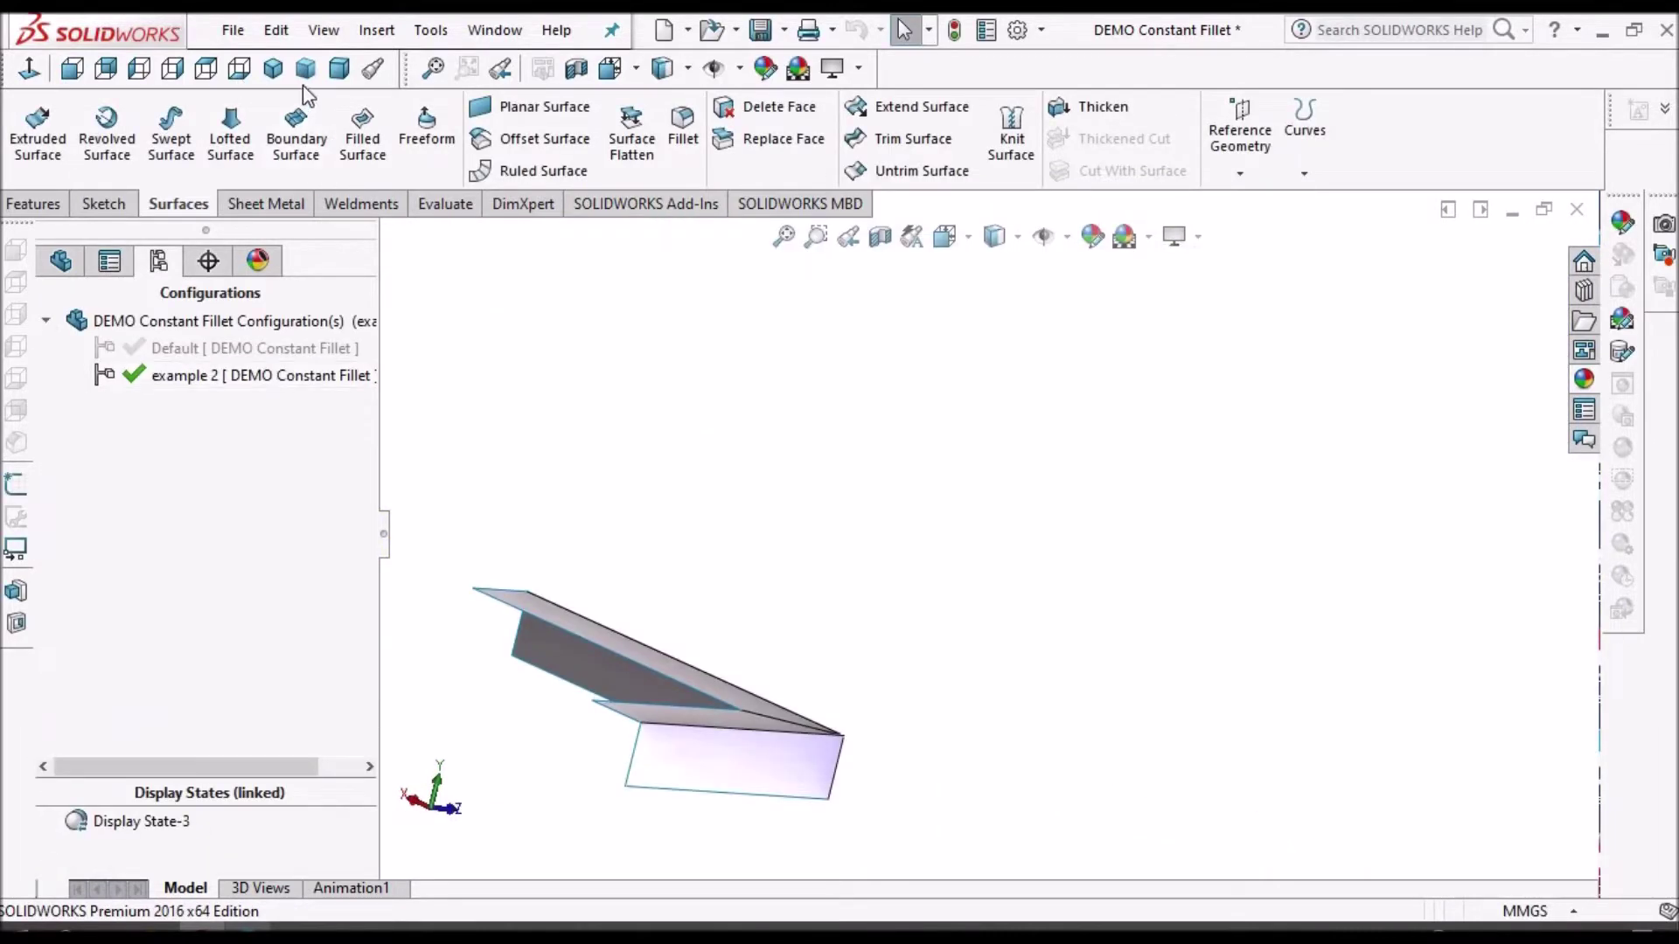
Start a constant size fillet on the long outer upper edge of the L-shaped swept surface with the Symmetric method
{"action": "left_click", "coordinate": [341, 69]}
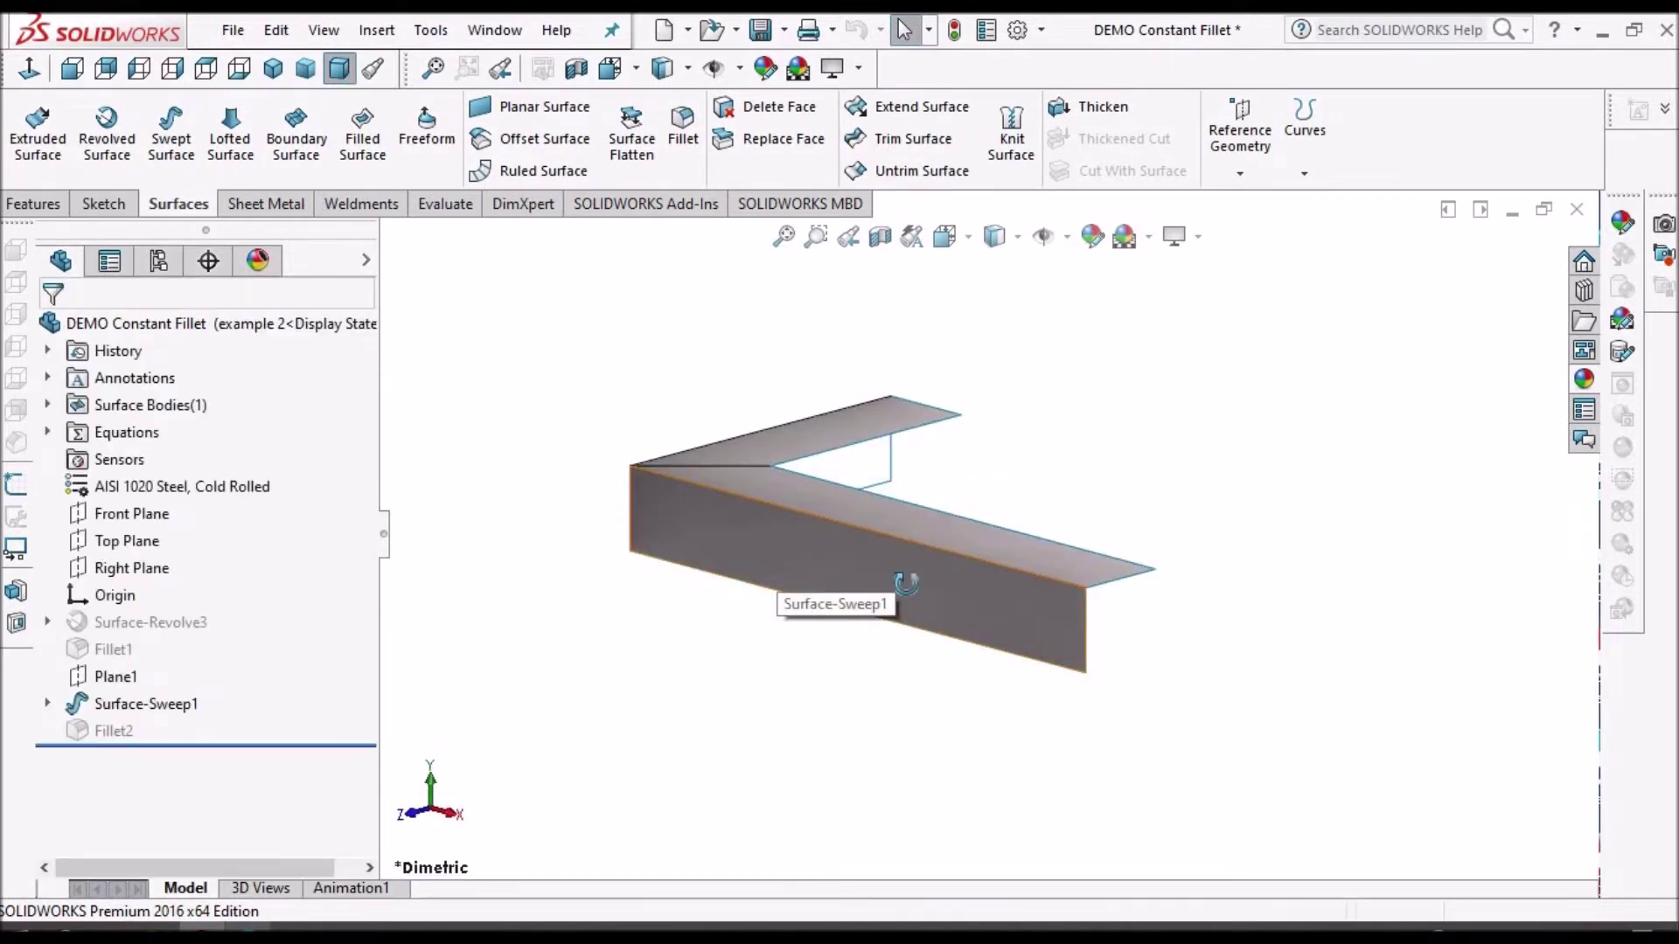
{"action": "mouse_move", "coordinate": [778, 556]}
{"action": "middle_mouse_down"}
{"action": "mouse_move", "coordinate": [912, 674]}
{"action": "mouse_move", "coordinate": [820, 718]}
{"action": "middle_mouse_up"}
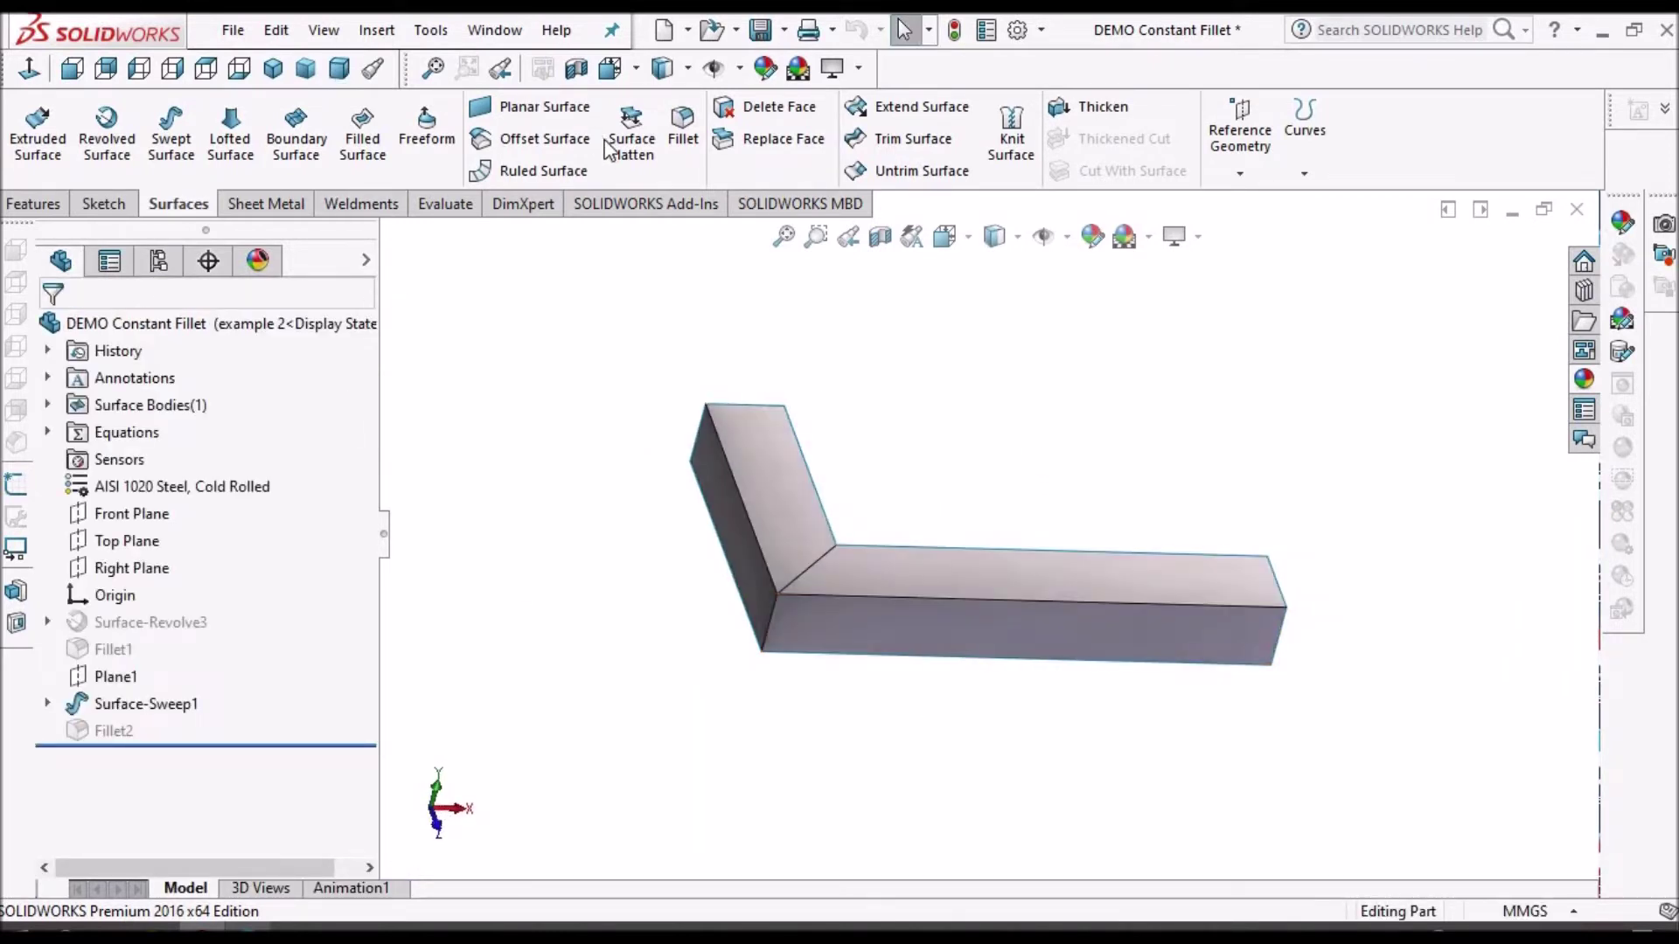
{"action": "left_click", "coordinate": [681, 127]}
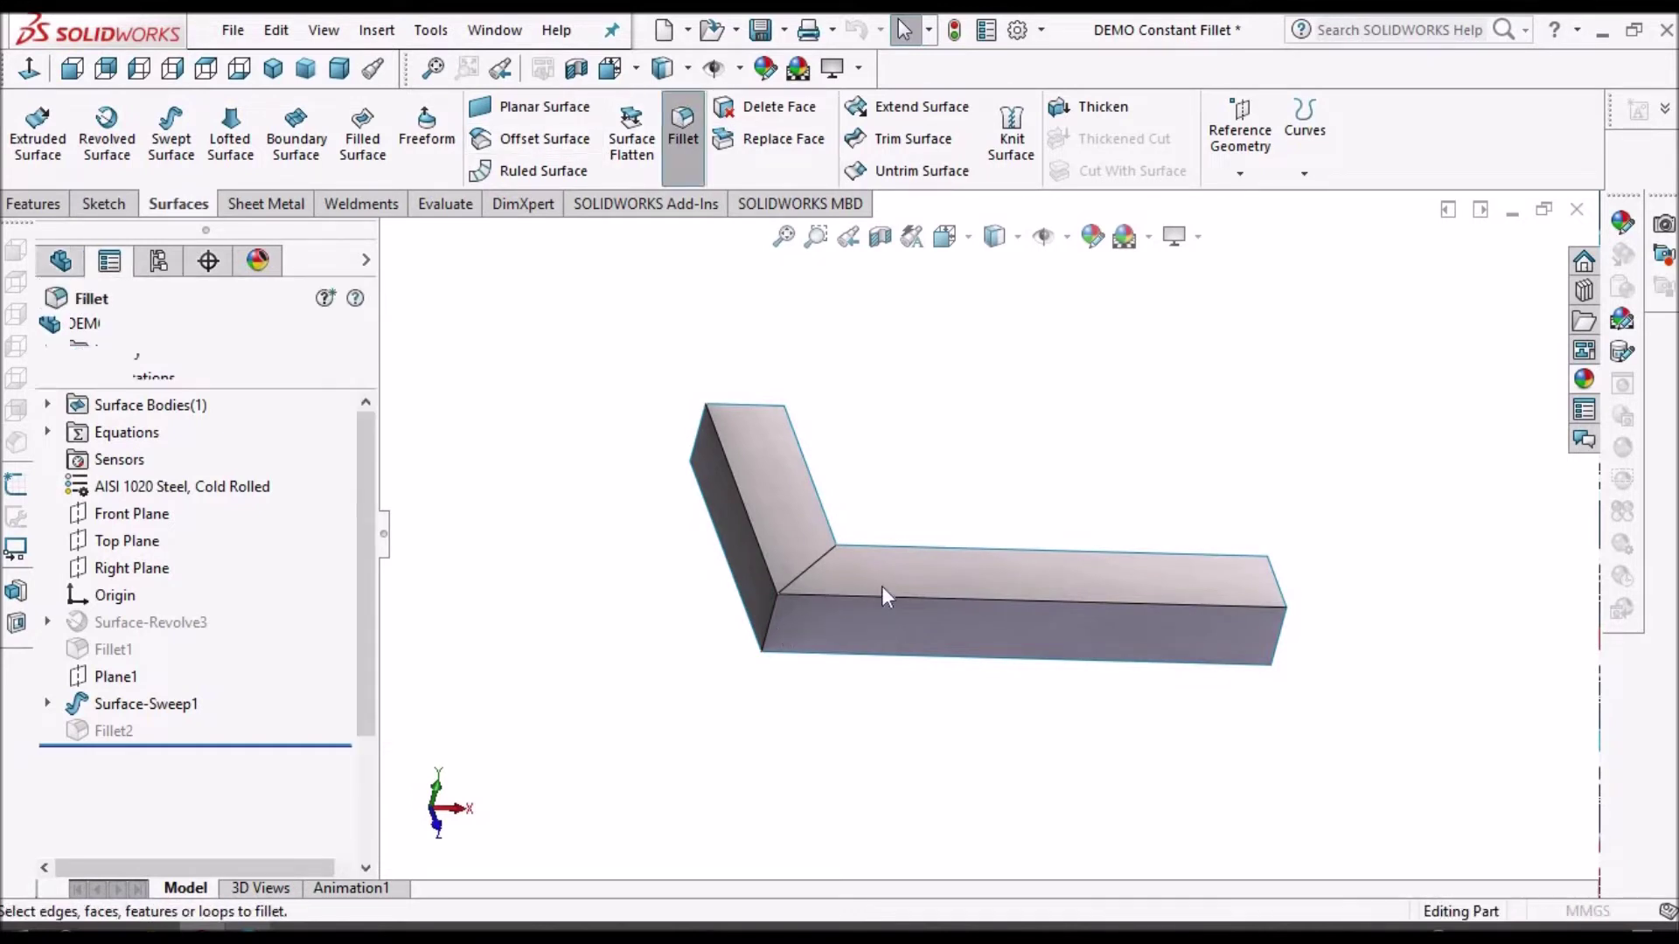
{"action": "scroll", "coordinate": [901, 595], "scroll_direction": "down", "scroll_amount": 2}
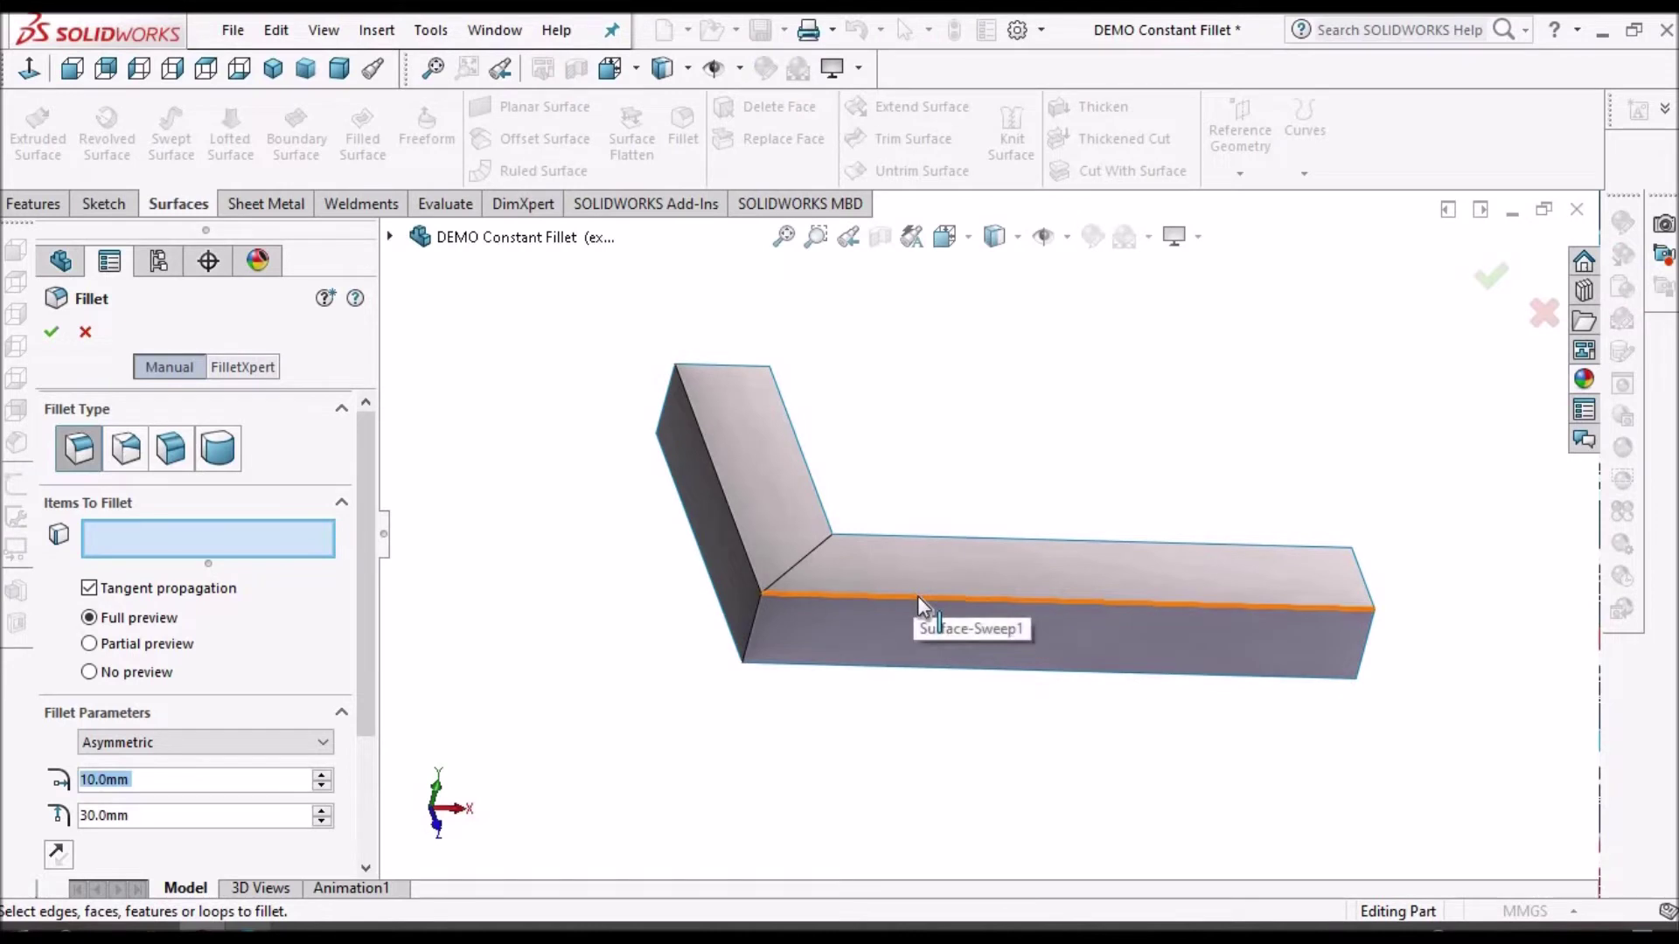
{"action": "left_click", "coordinate": [918, 599]}
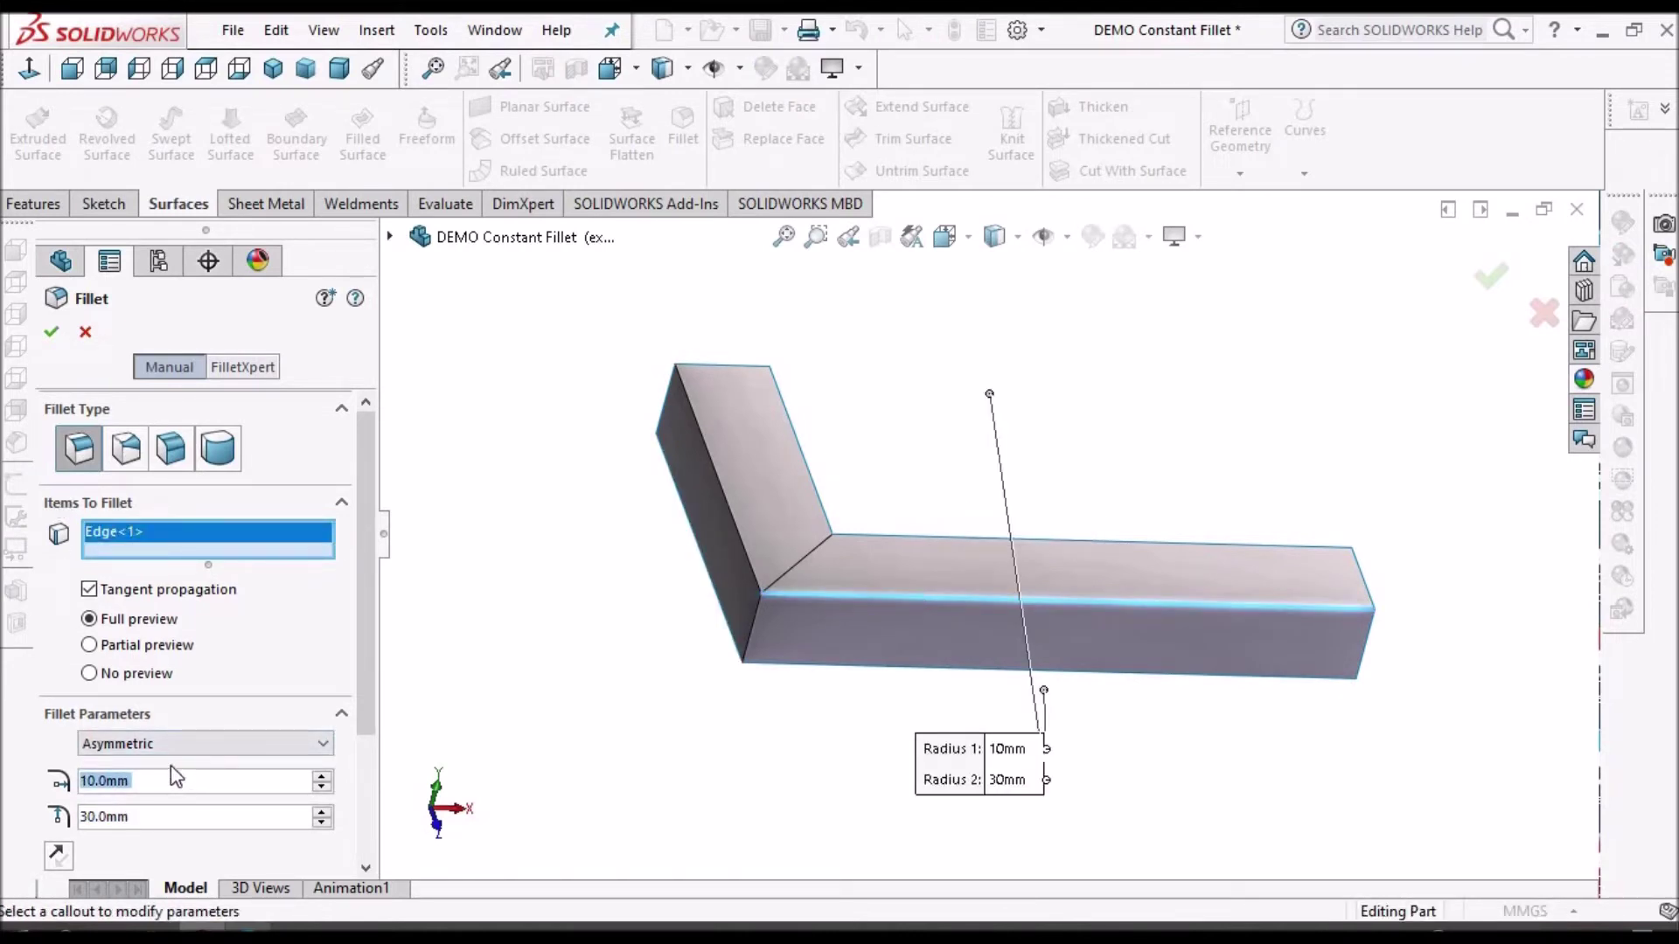
{"action": "left_click", "coordinate": [198, 747]}
{"action": "left_click", "coordinate": [194, 759]}
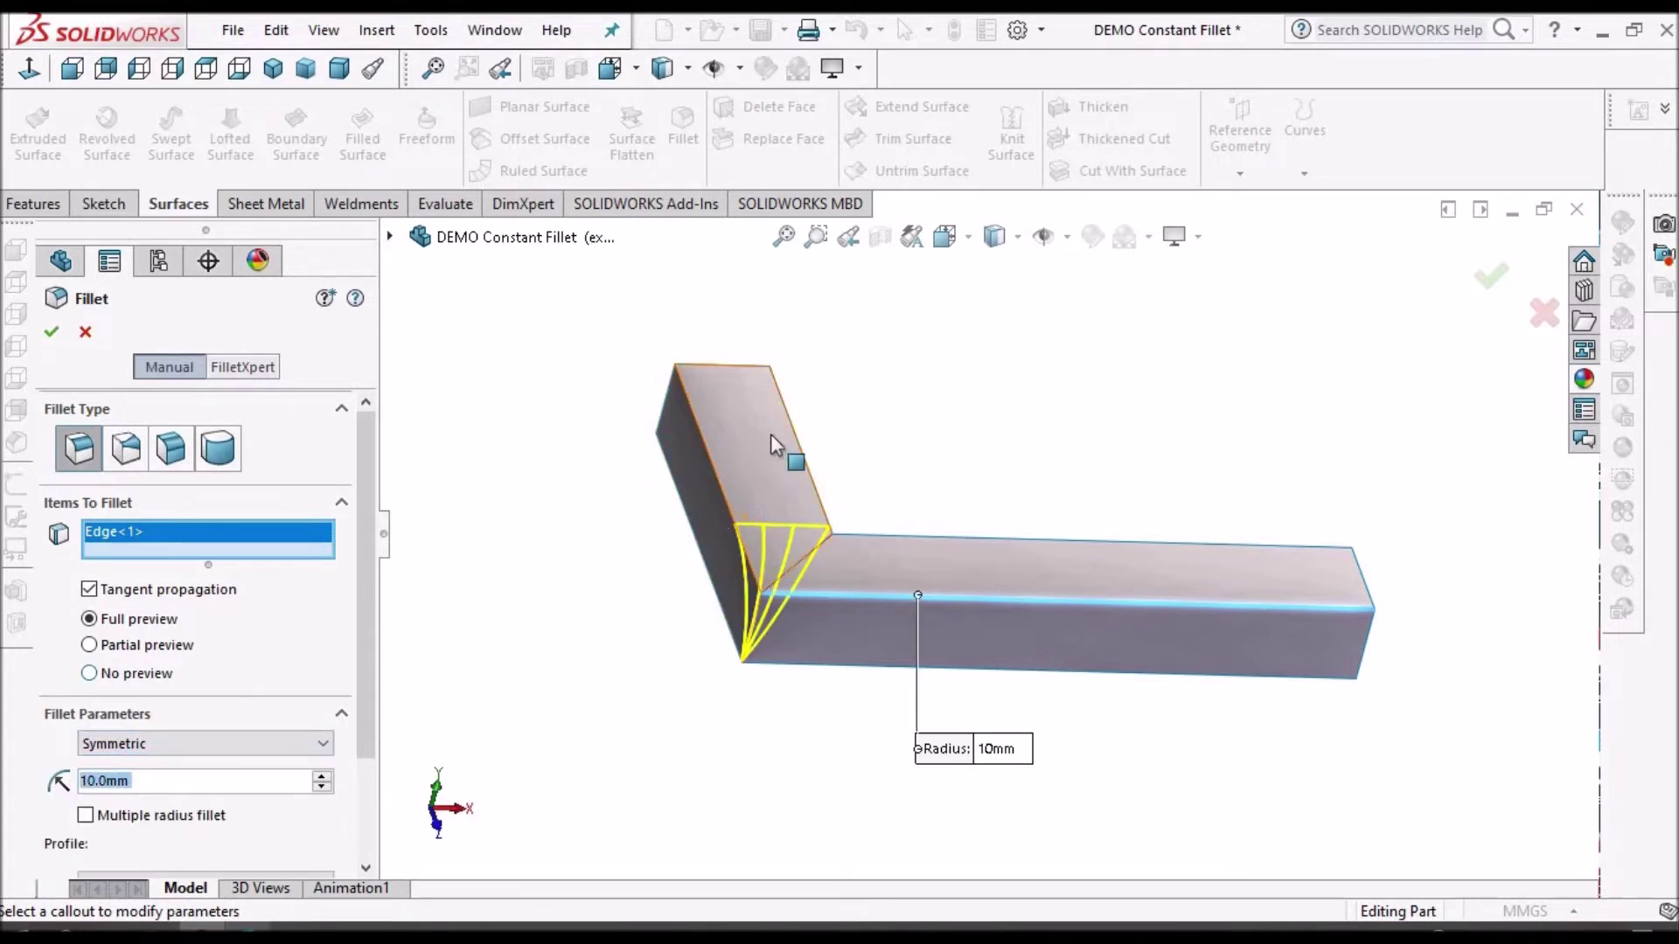
Set the symmetric fillet's radius to 3 mm
{"action": "middle_click_drag", "start_coordinate": [770, 445], "coordinate": [678, 524]}
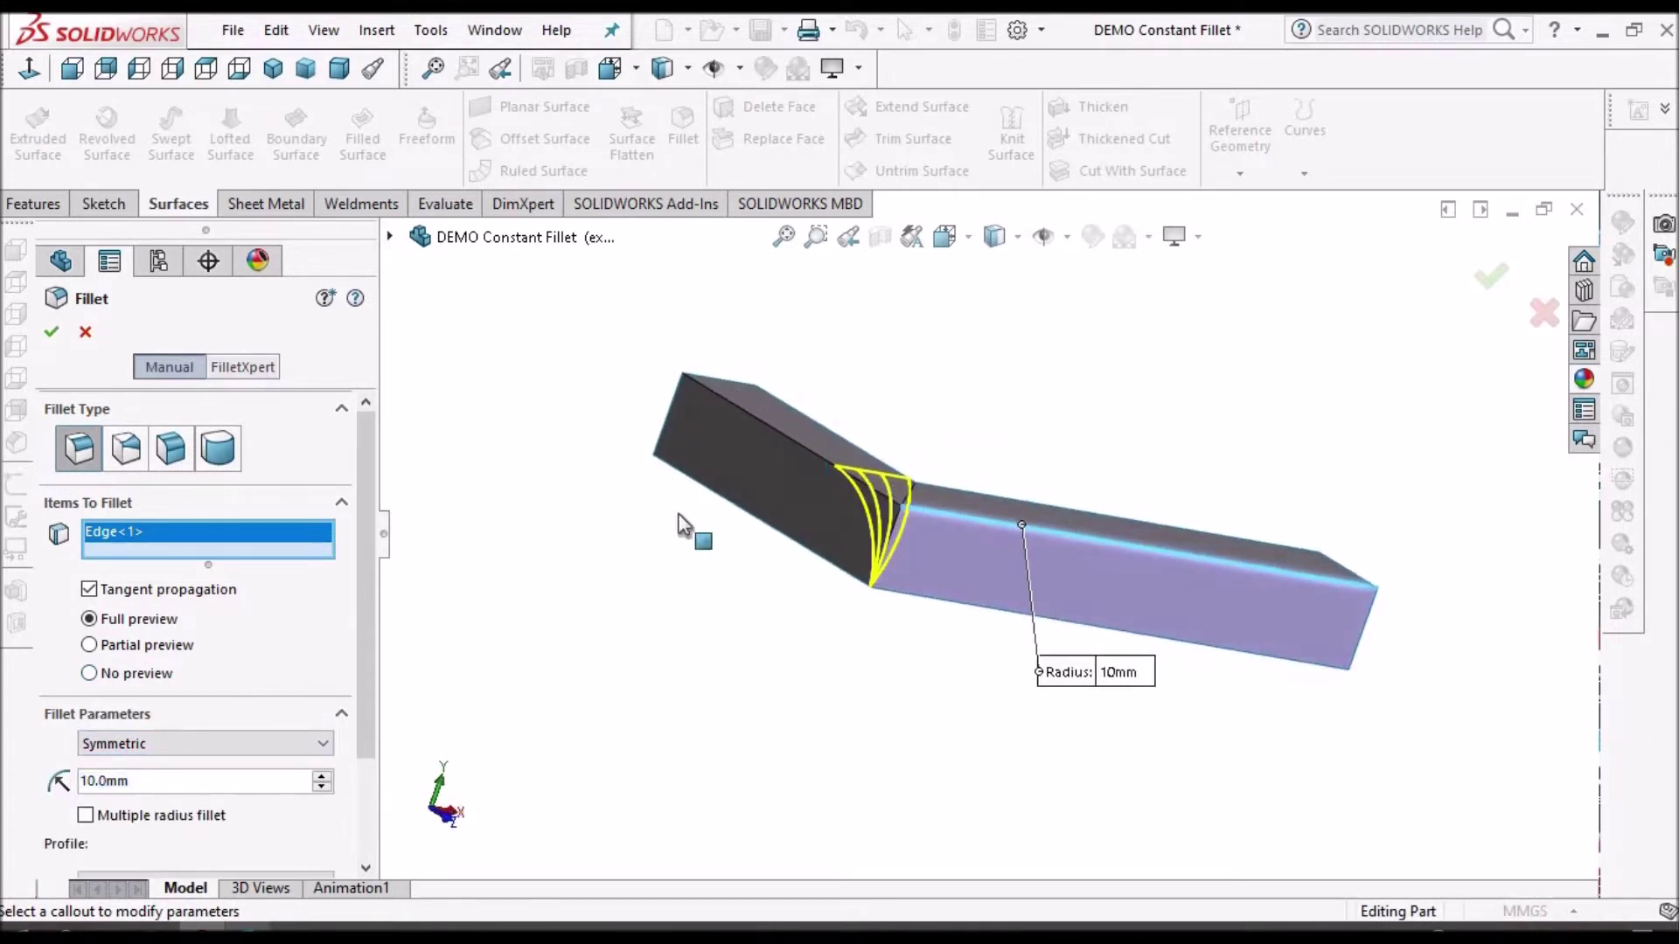
{"action": "left_click", "coordinate": [229, 782]}
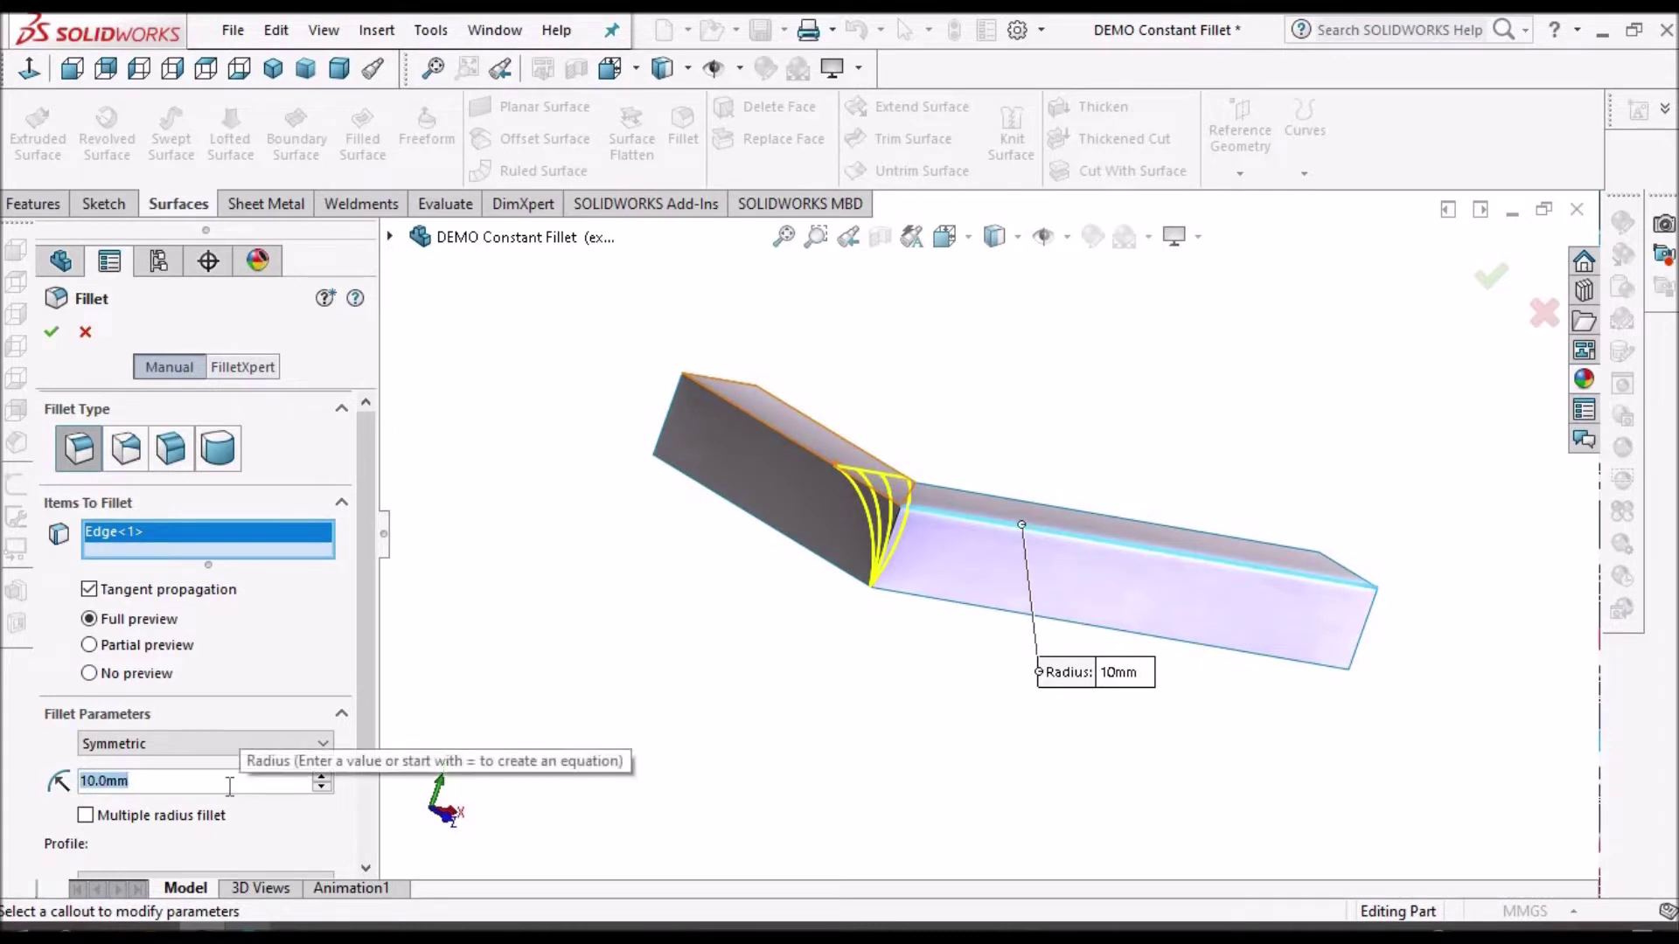
{"action": "type", "text": "3"}
{"action": "key", "text": "Return"}
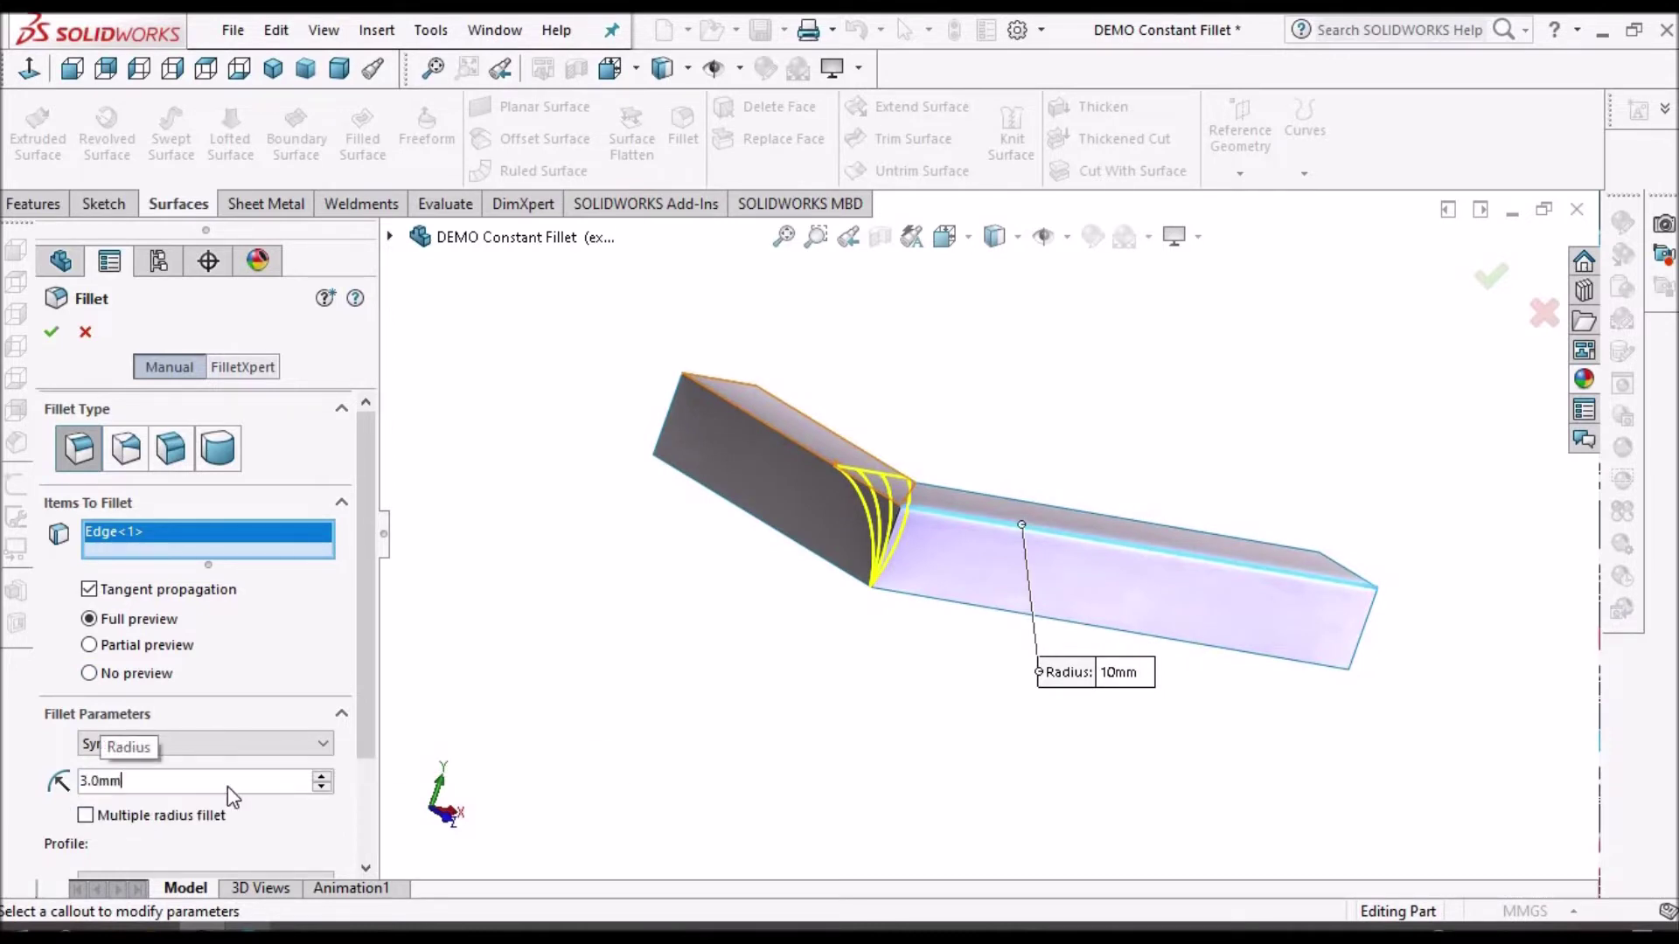
{"action": "middle_click_drag", "start_coordinate": [1061, 591], "coordinate": [811, 609]}
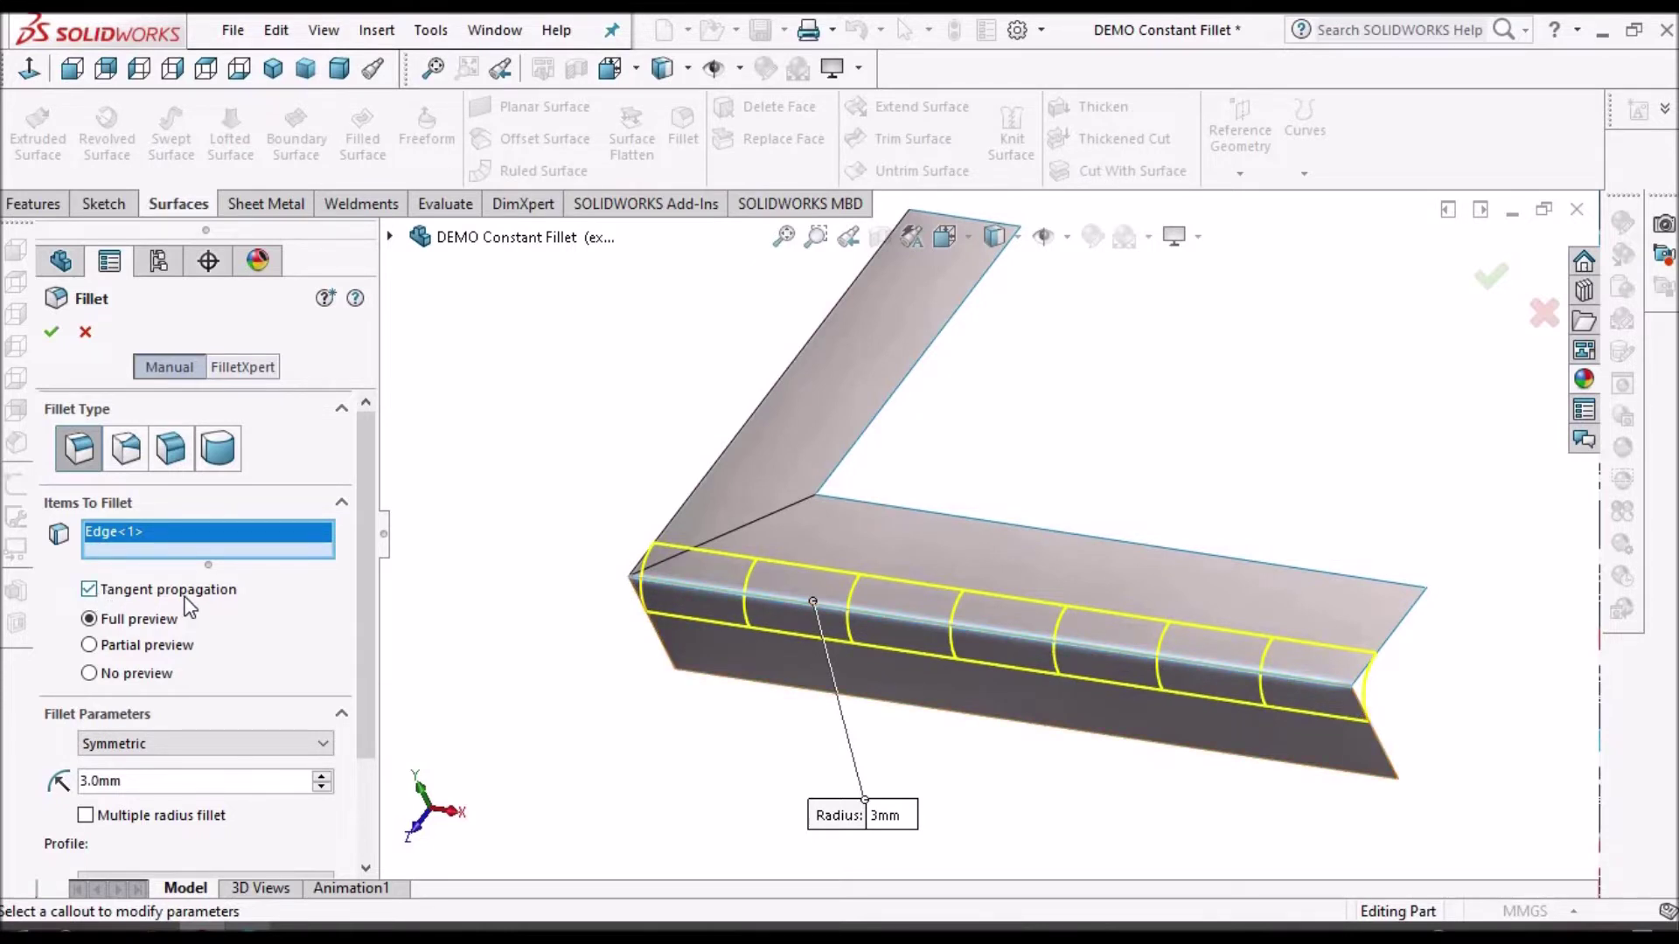
Add the adjoining outer upper edge of the L-shape's other leg to the items to fillet
{"action": "middle_click_drag", "start_coordinate": [1055, 535], "coordinate": [955, 658]}
{"action": "scroll", "coordinate": [995, 630], "scroll_direction": "down", "scroll_amount": 4}
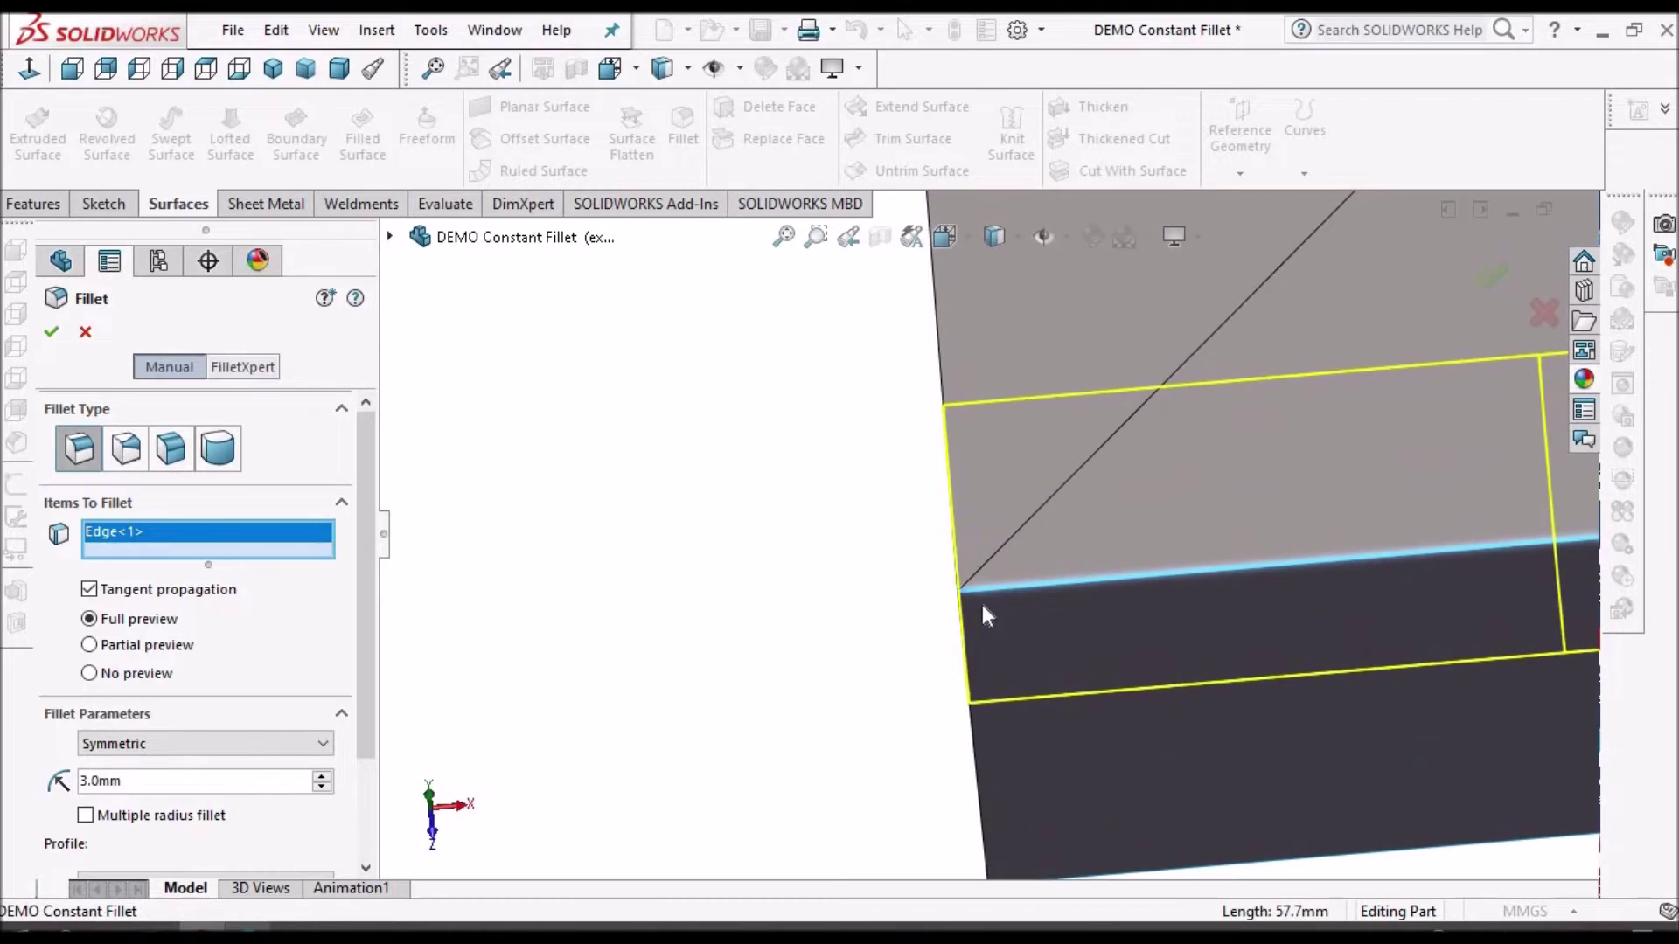
{"action": "scroll", "coordinate": [988, 612], "scroll_direction": "up", "scroll_amount": 2}
{"action": "middle_click_drag", "start_coordinate": [993, 600], "coordinate": [1104, 589]}
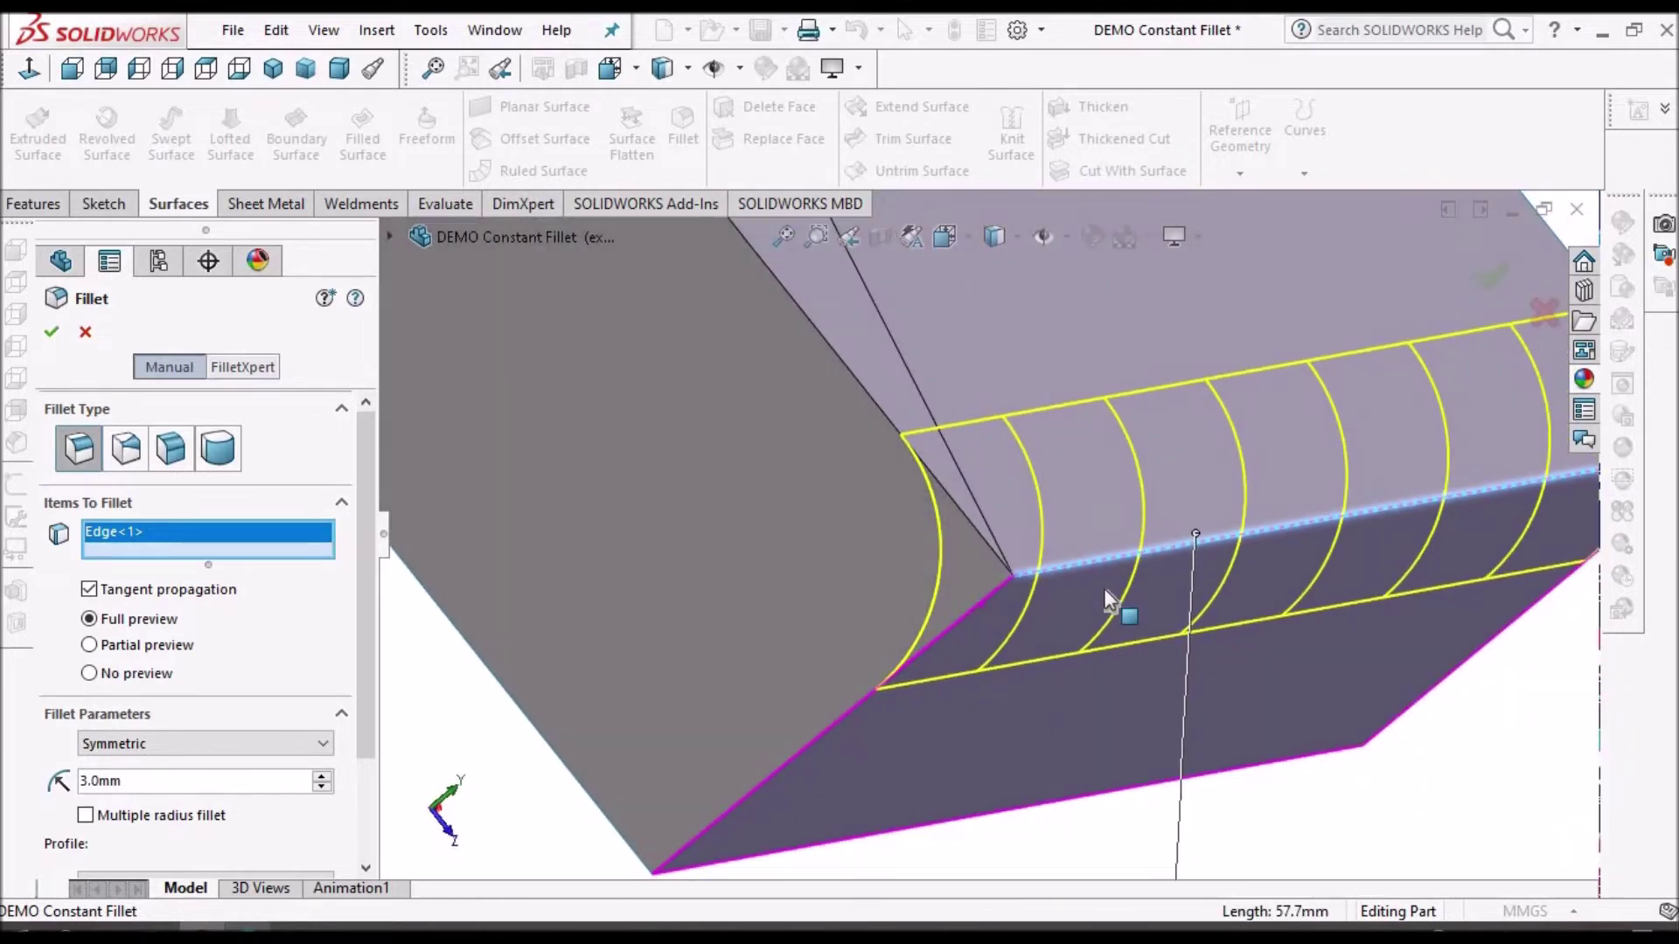
{"action": "scroll", "coordinate": [1104, 590], "scroll_direction": "up", "scroll_amount": 5}
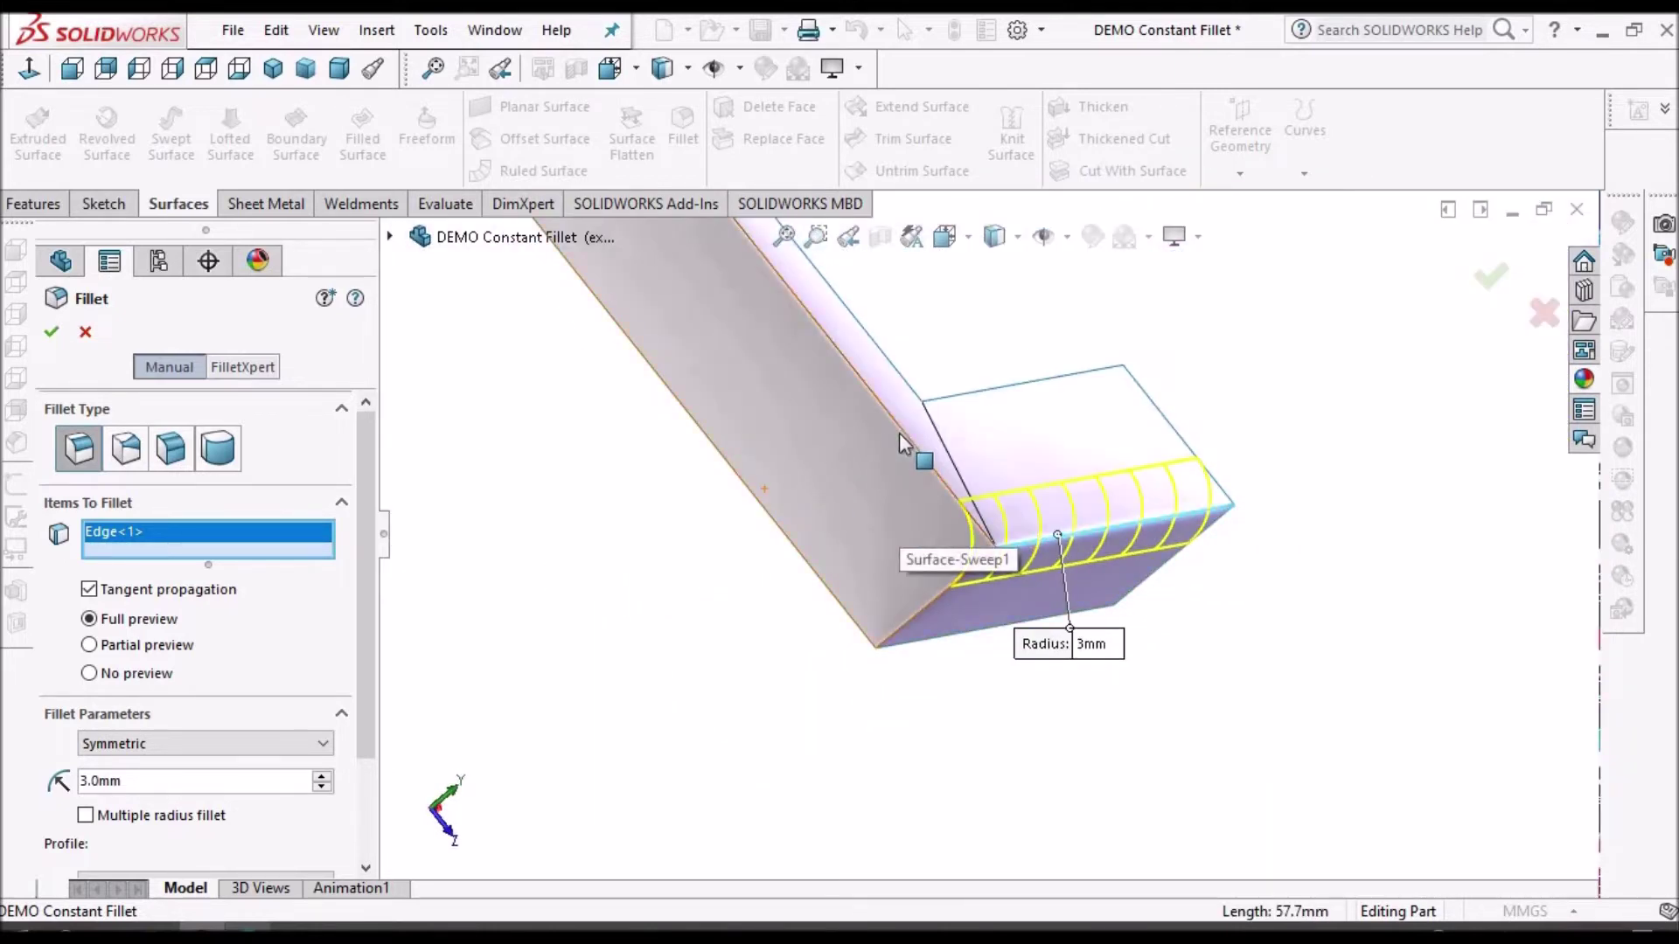
{"action": "left_click", "coordinate": [900, 433]}
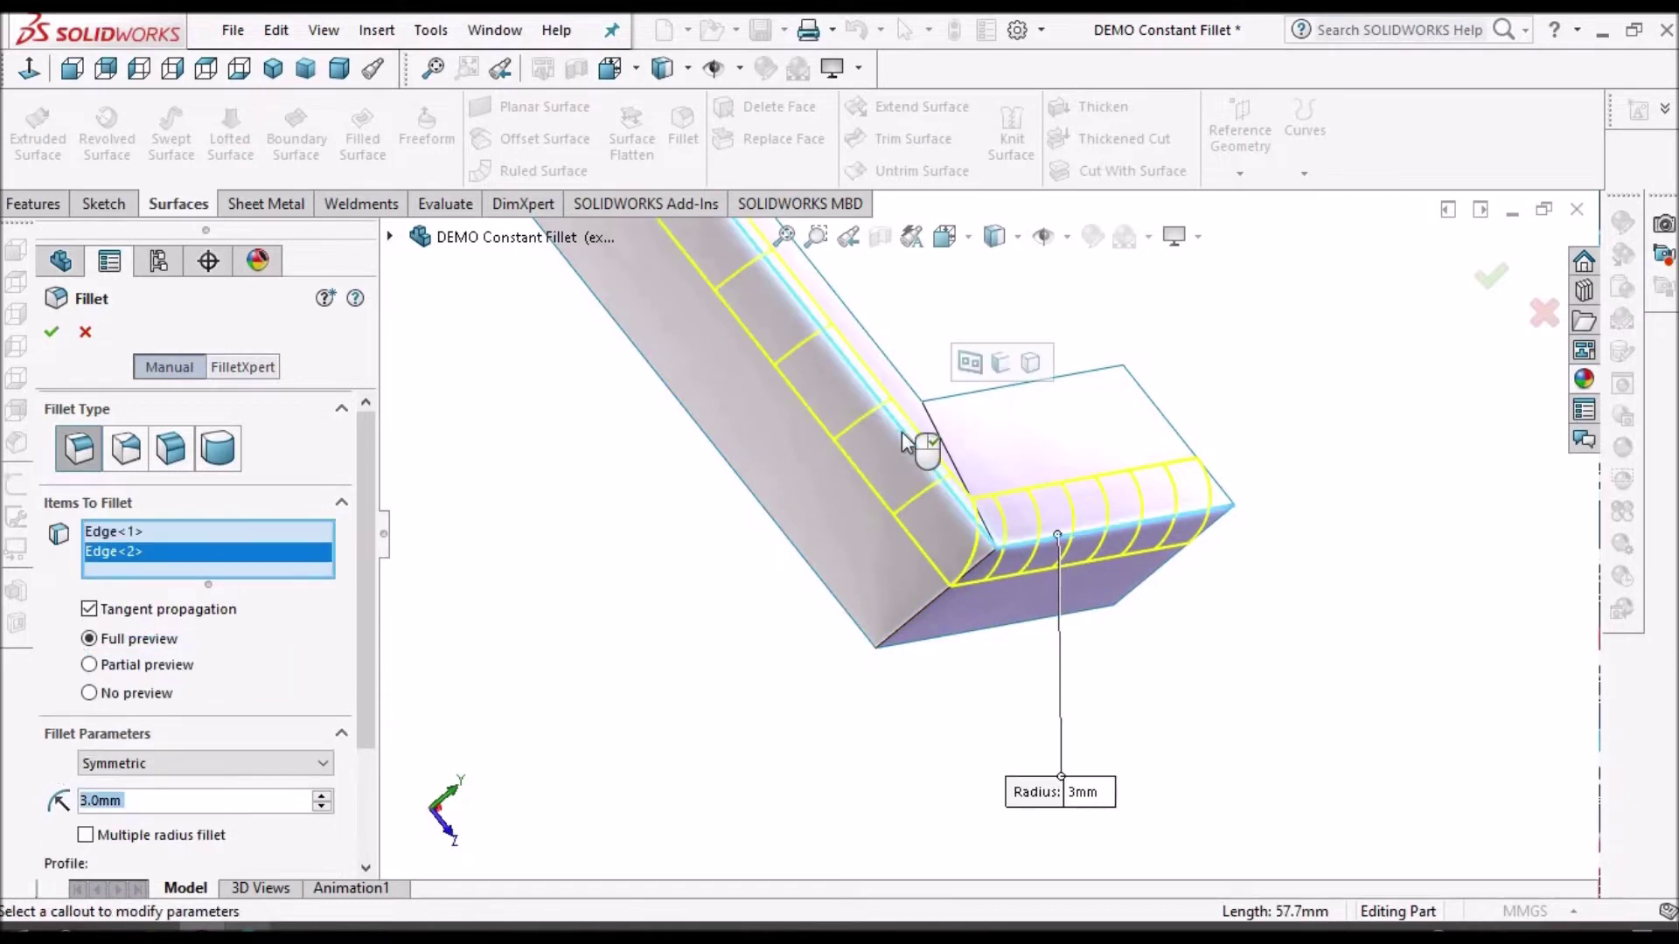
Check the fillet preview around the mitred corner and apply the 3 mm symmetric fillet to both edges
{"action": "scroll", "coordinate": [905, 441], "scroll_direction": "up", "scroll_amount": 3}
{"action": "middle_click_drag", "start_coordinate": [904, 442], "coordinate": [854, 382]}
{"action": "scroll", "coordinate": [1042, 524], "scroll_direction": "up", "scroll_amount": 2}
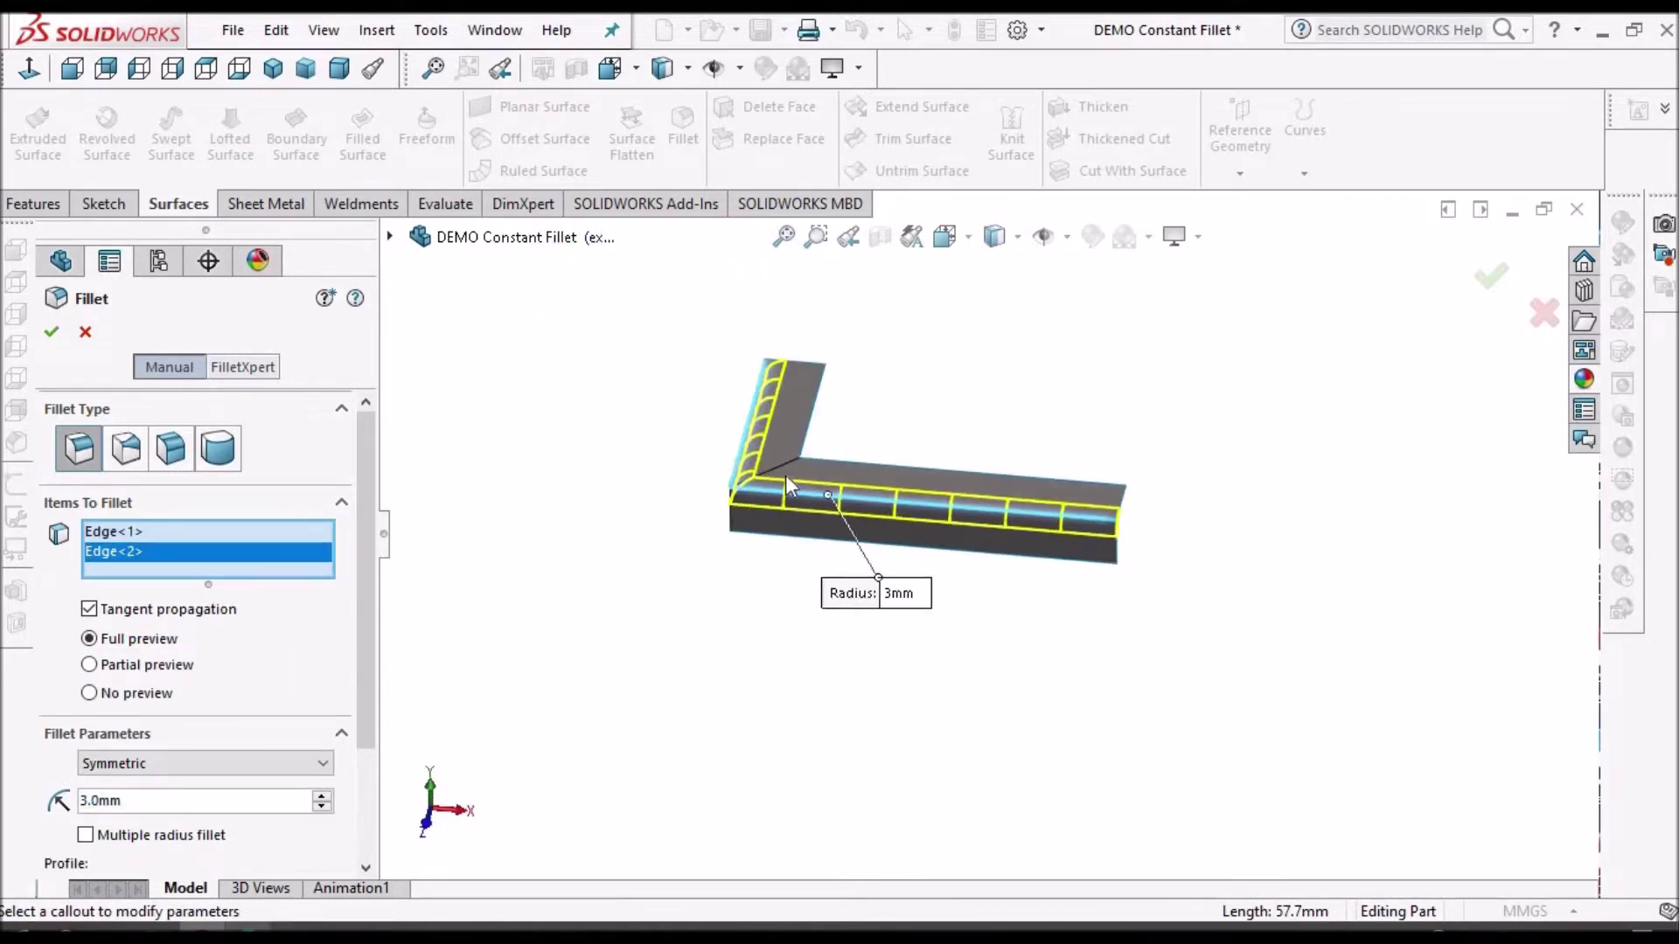
{"action": "middle_click_drag", "start_coordinate": [786, 479], "coordinate": [937, 507]}
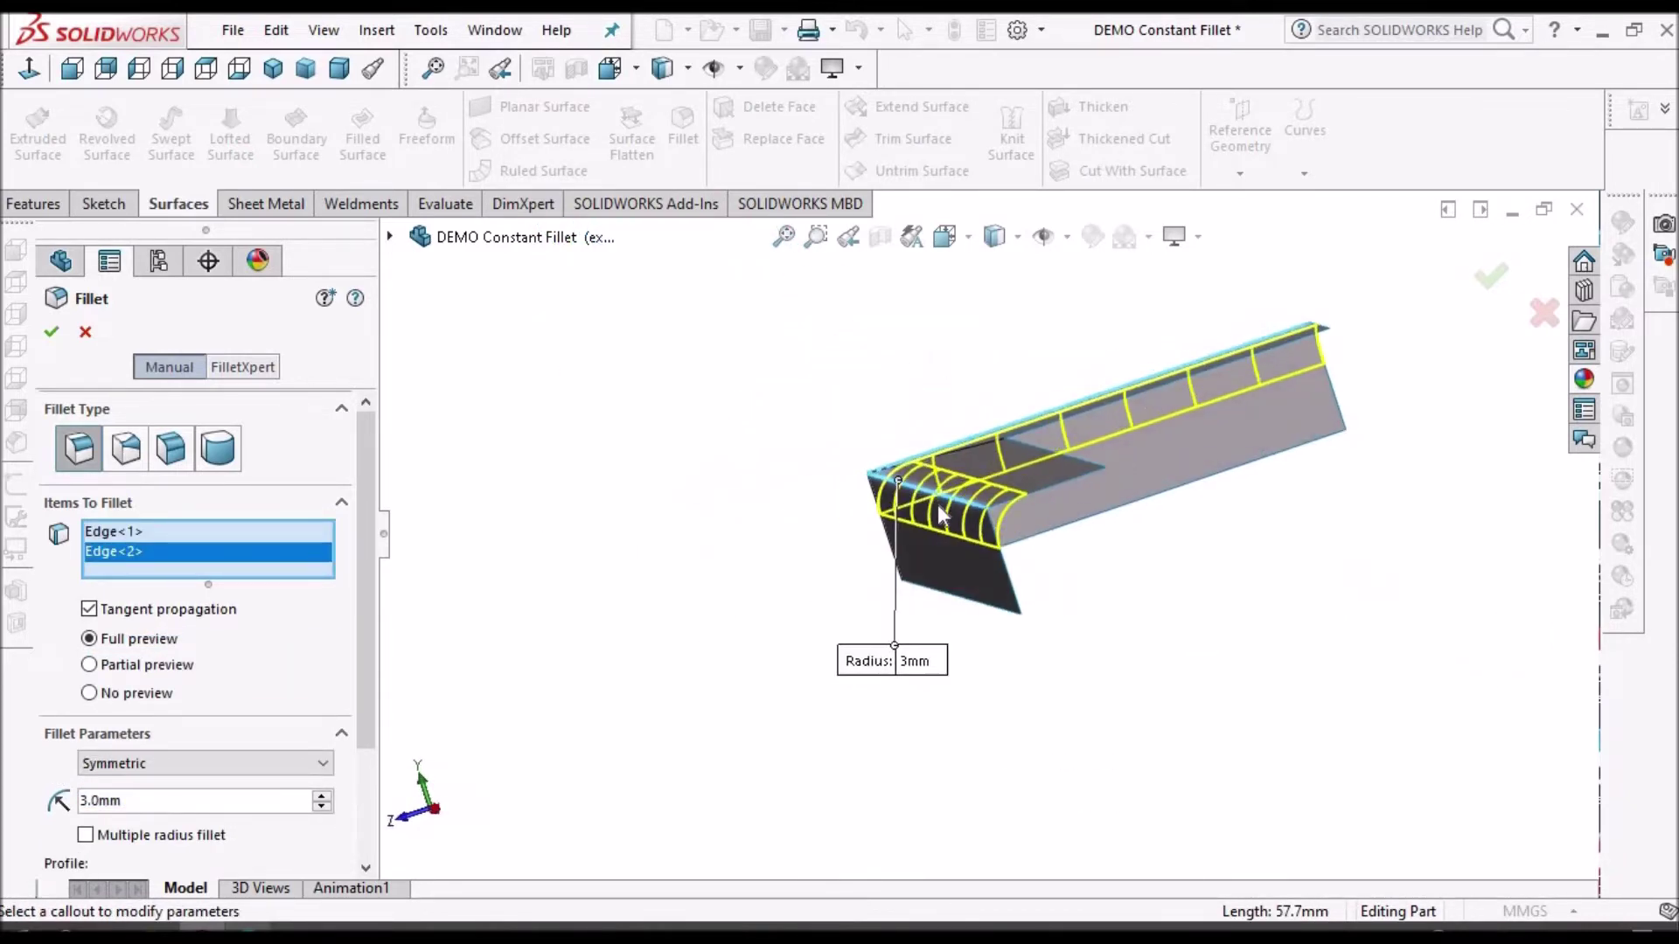
{"action": "scroll", "coordinate": [937, 505], "scroll_direction": "down", "scroll_amount": 5}
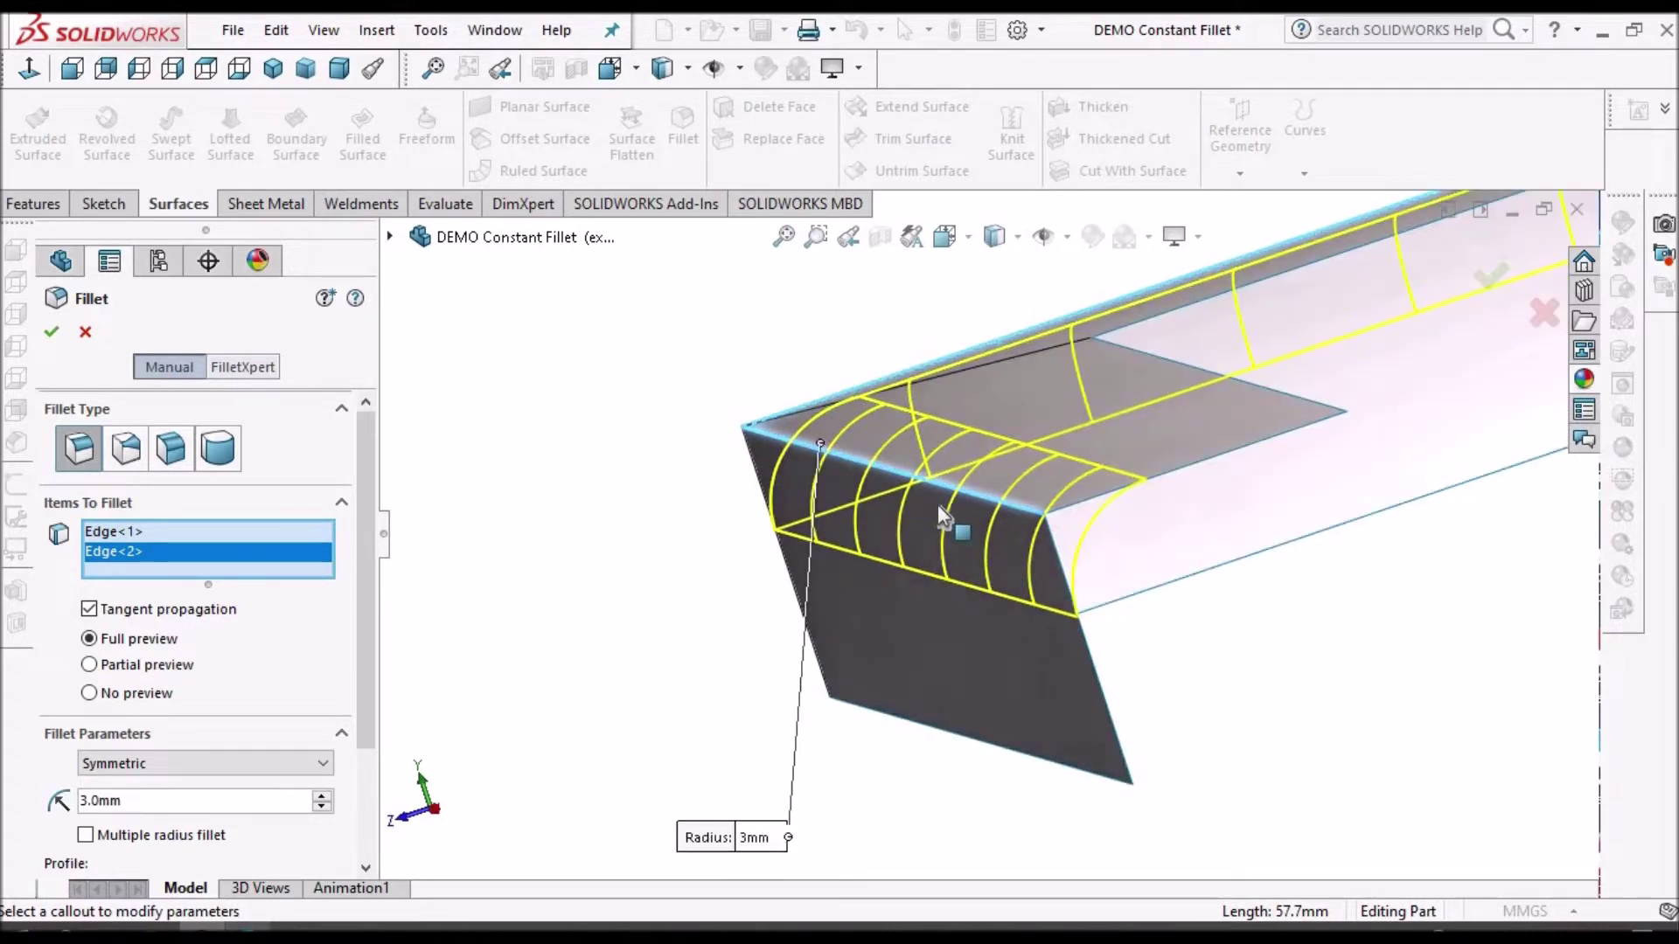
{"action": "middle_click_drag", "start_coordinate": [826, 473], "coordinate": [1005, 584]}
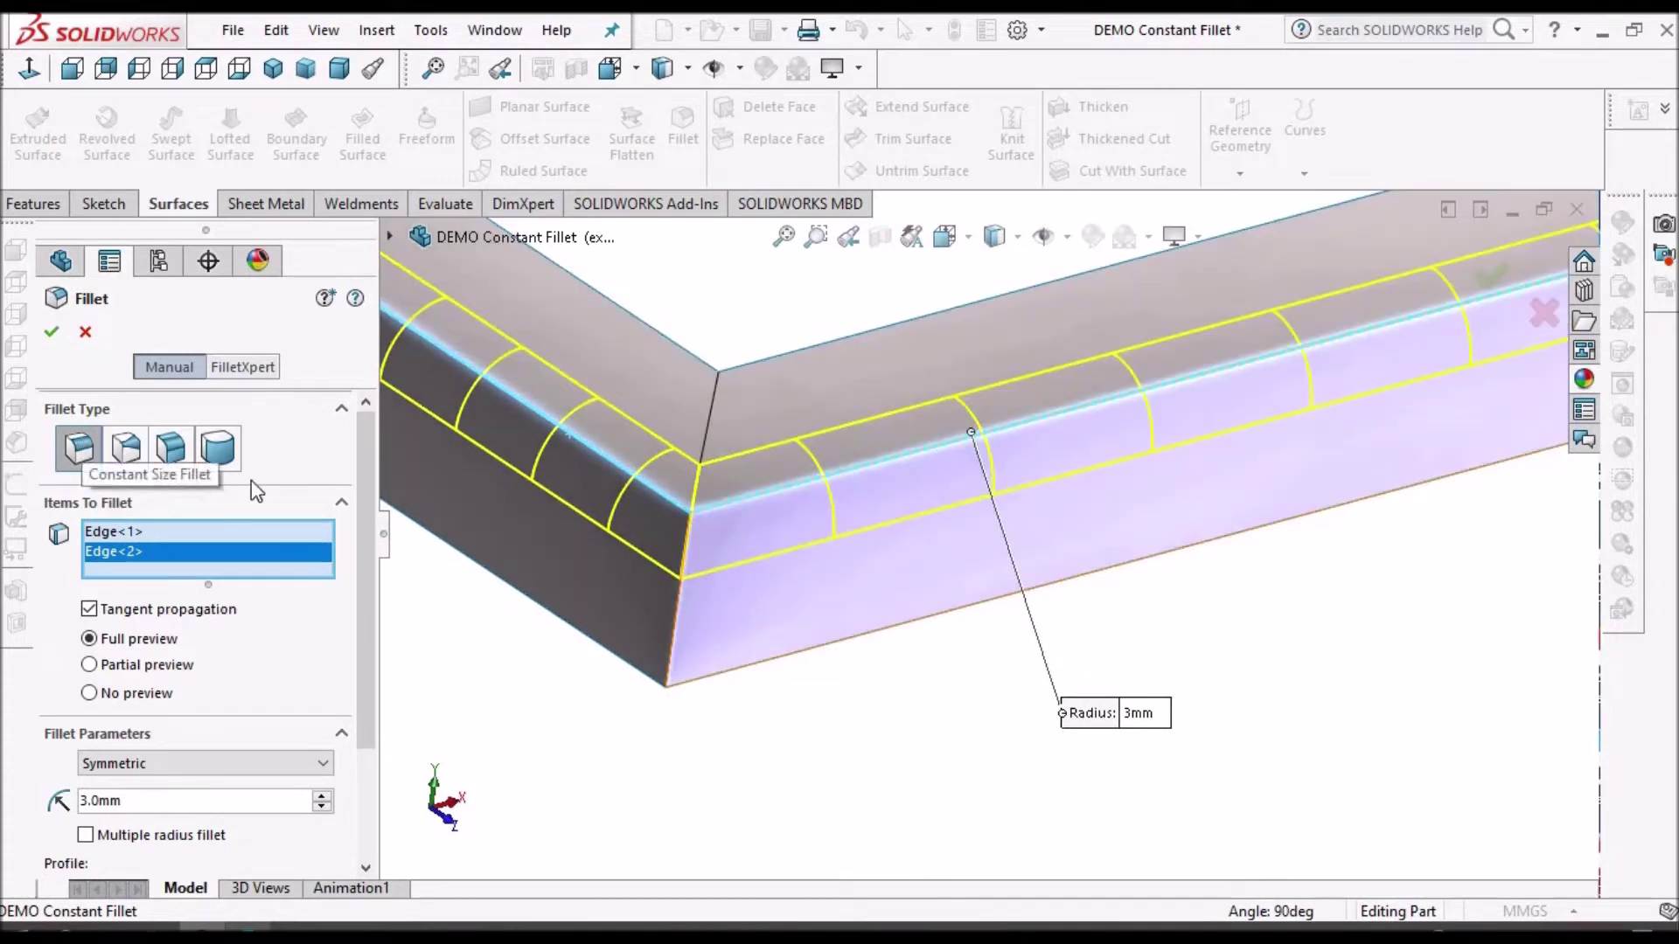
{"action": "key", "text": "f"}
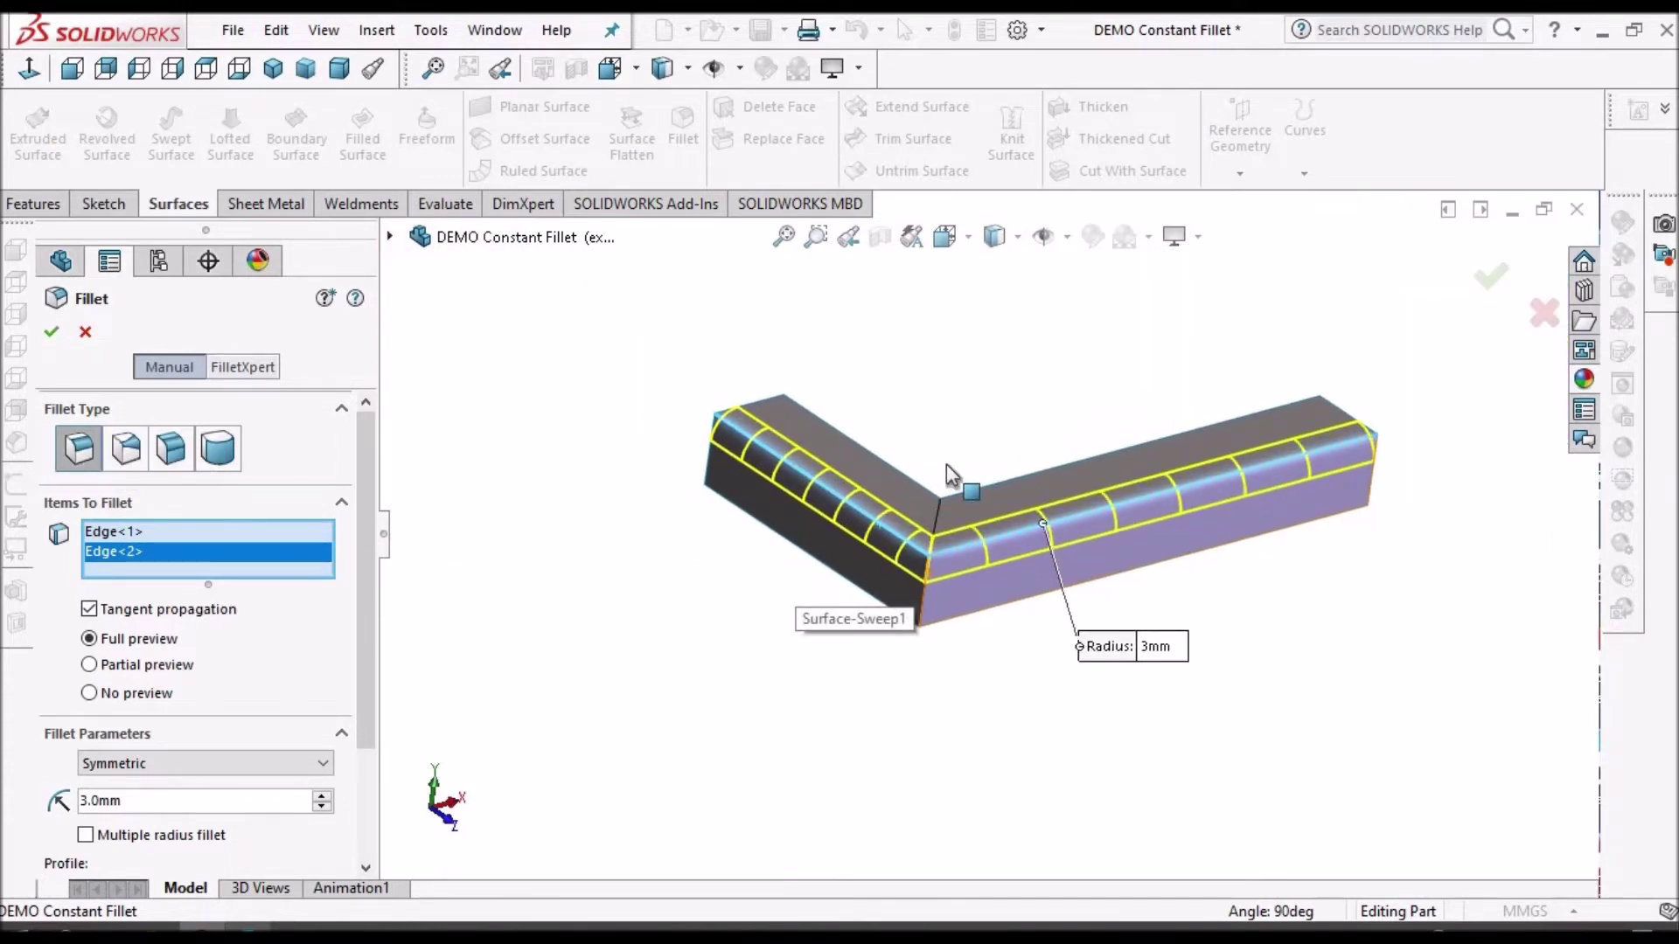
{"action": "scroll", "coordinate": [946, 463], "scroll_direction": "down", "scroll_amount": 3}
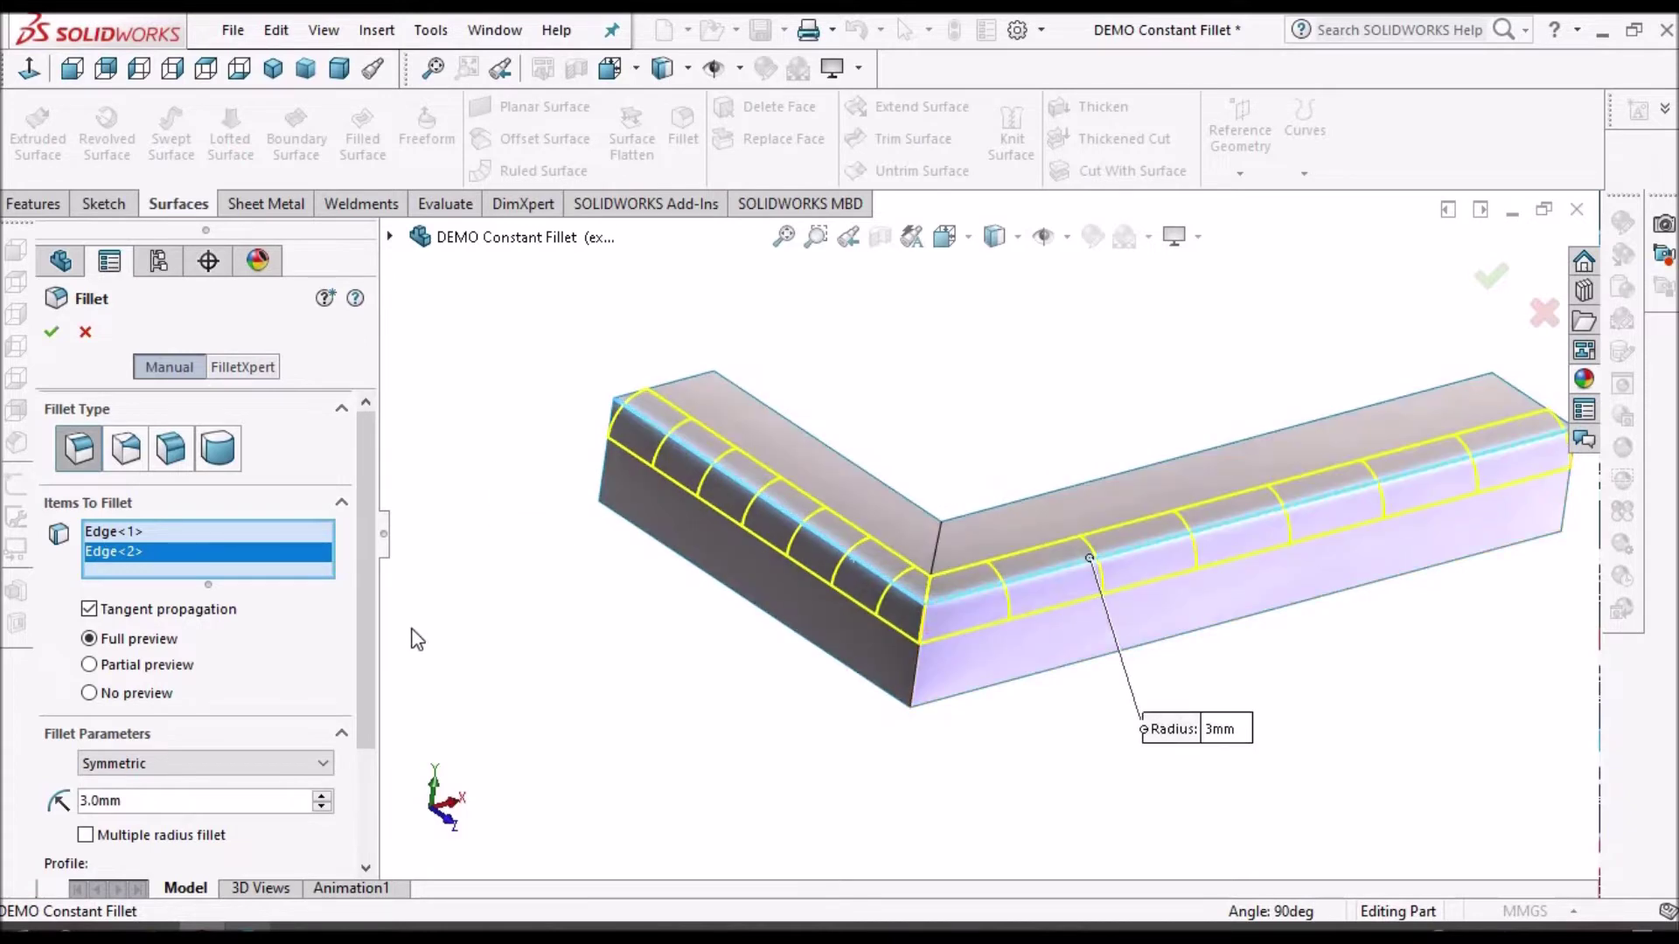
{"action": "left_click", "coordinate": [53, 332]}
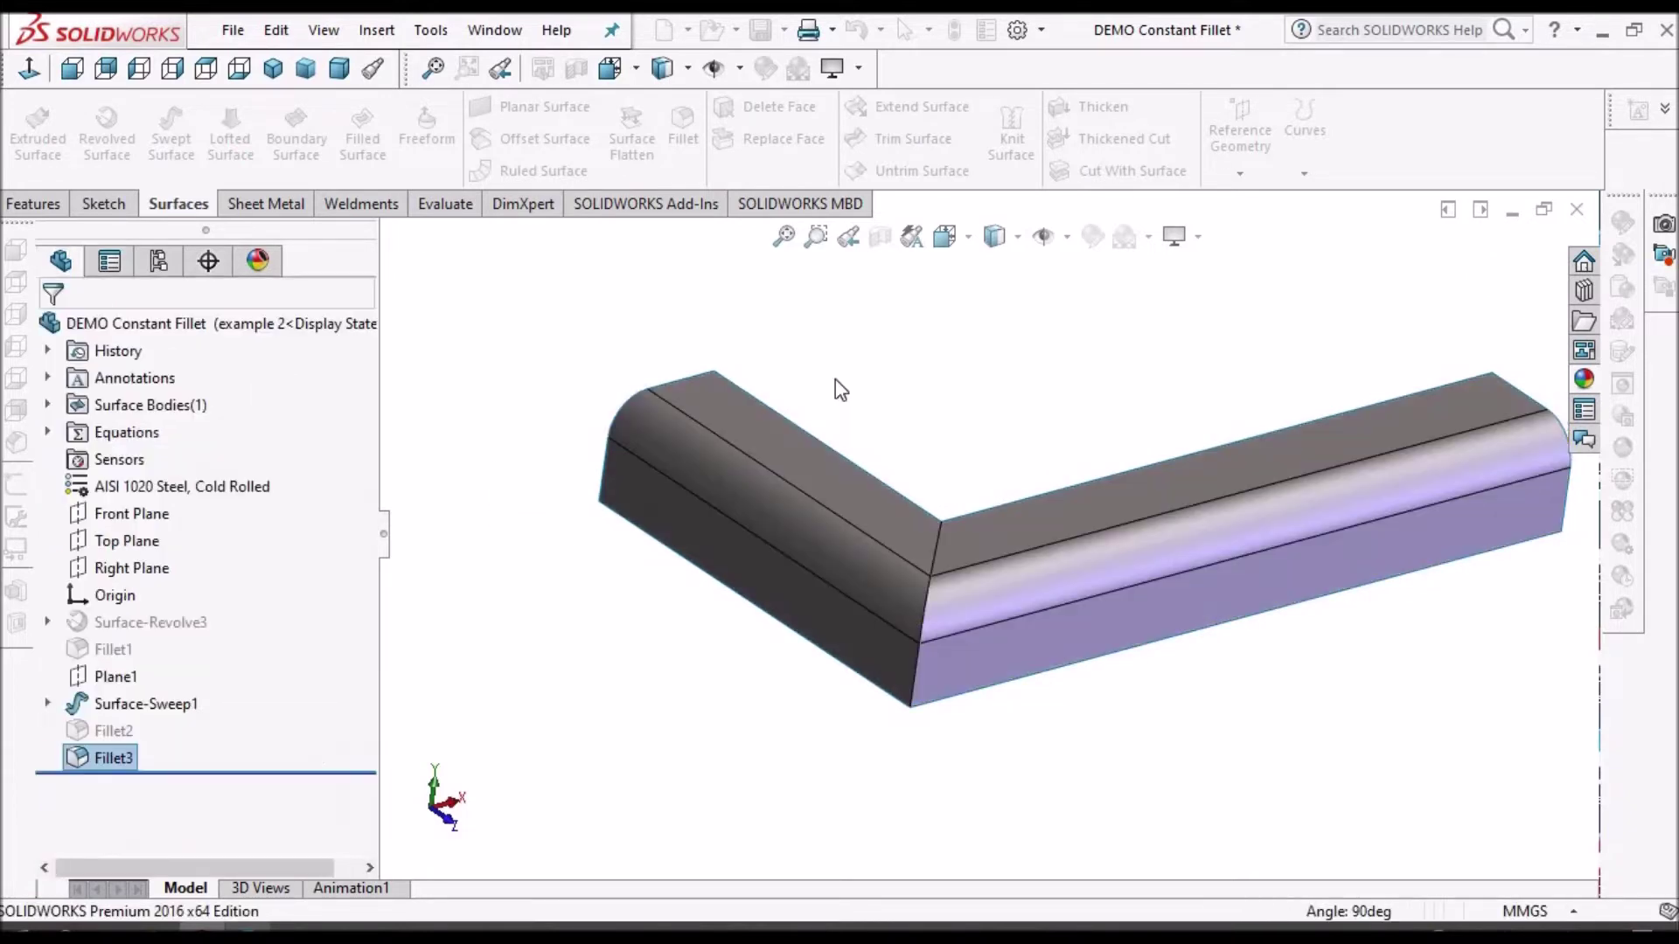
{"action": "middle_click_drag", "start_coordinate": [988, 584], "coordinate": [1135, 766]}
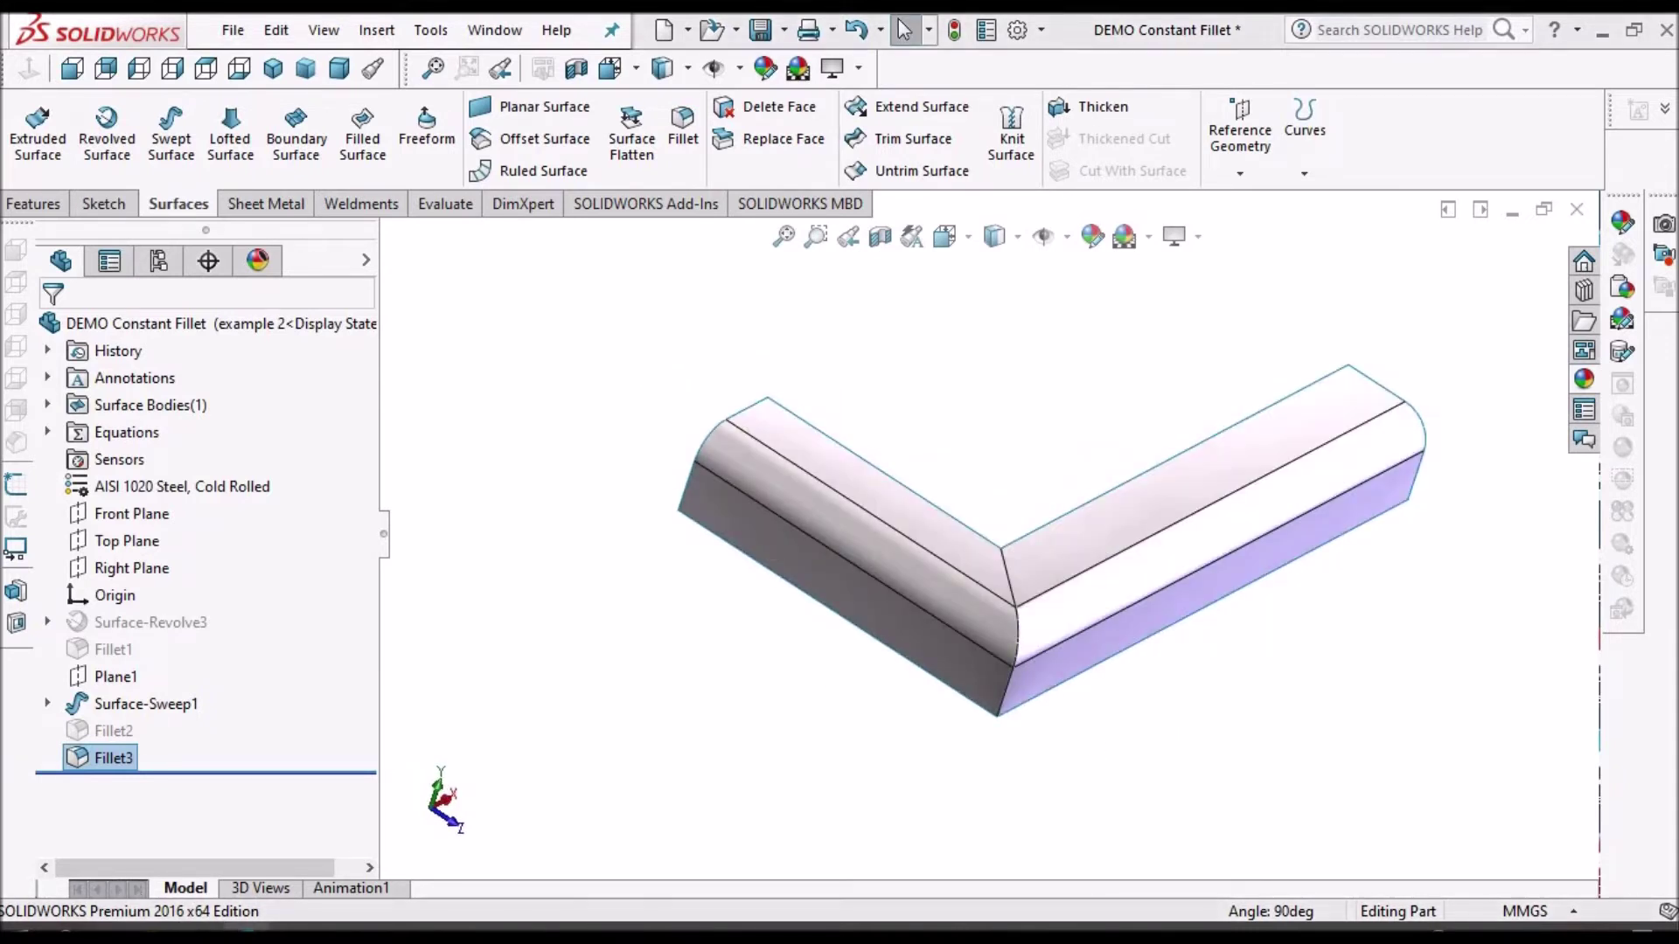
Switch to Desc 2.pdf to view the fillet surface overview, and return to SOLIDWORKS to examine the DEMO Mulitiple Radius Fillet part
{"action": "left_click", "coordinate": [247, 925]}
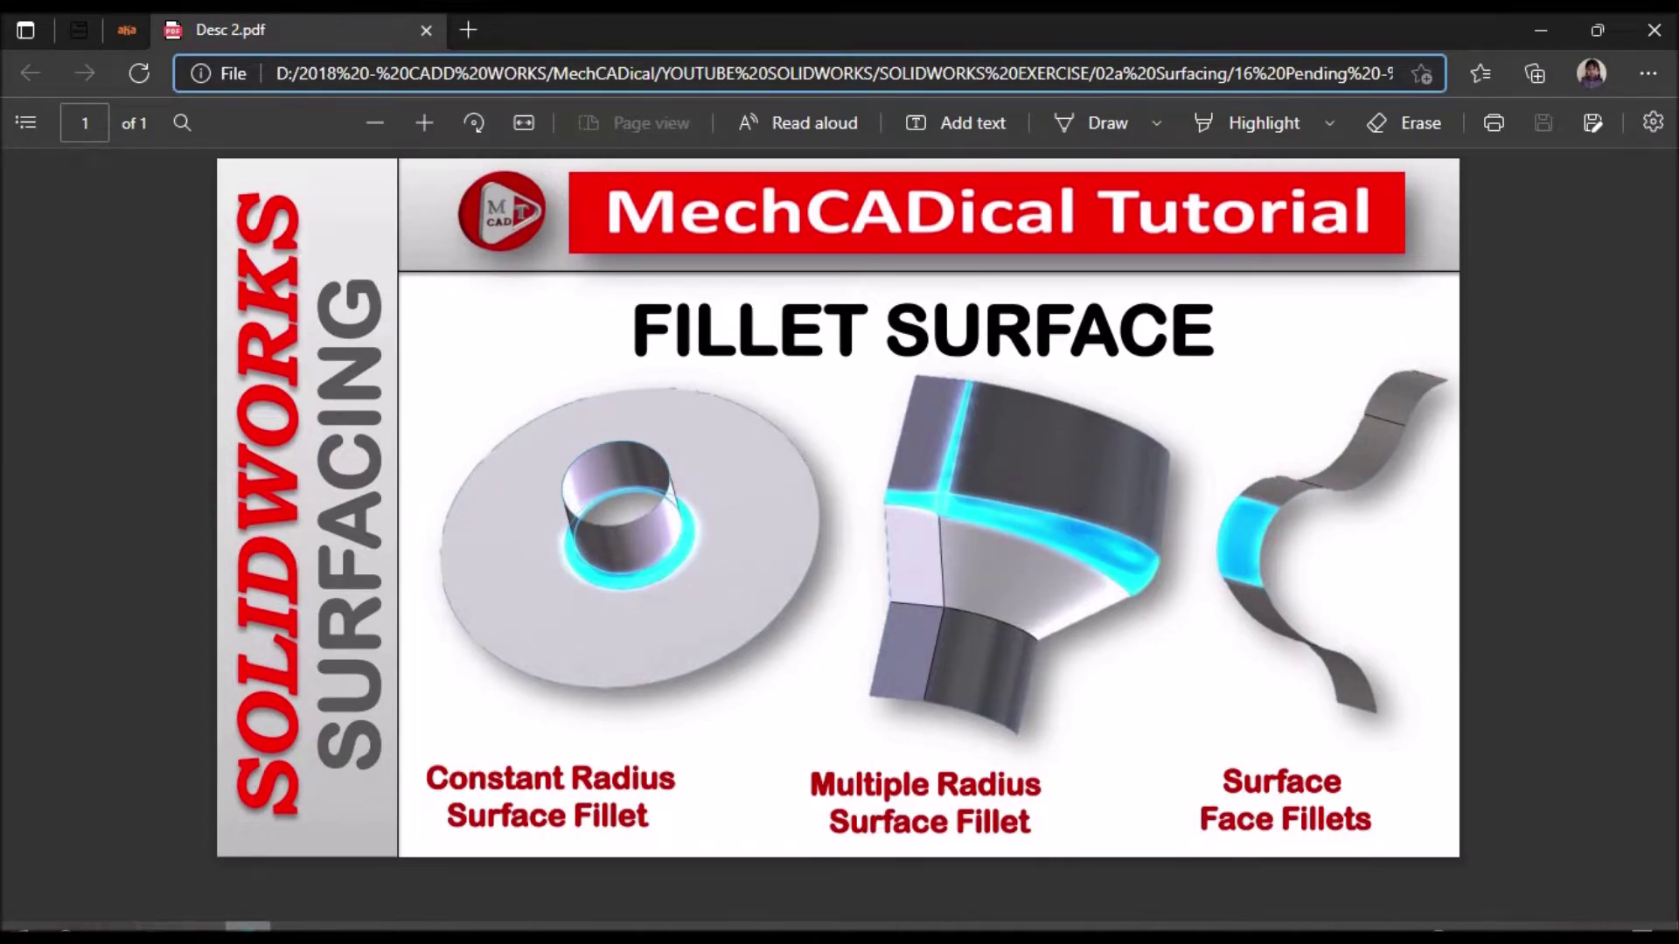
{"action": "key", "text": "alt+Tab"}
{"action": "middle_click_drag", "start_coordinate": [1098, 550], "coordinate": [890, 454]}
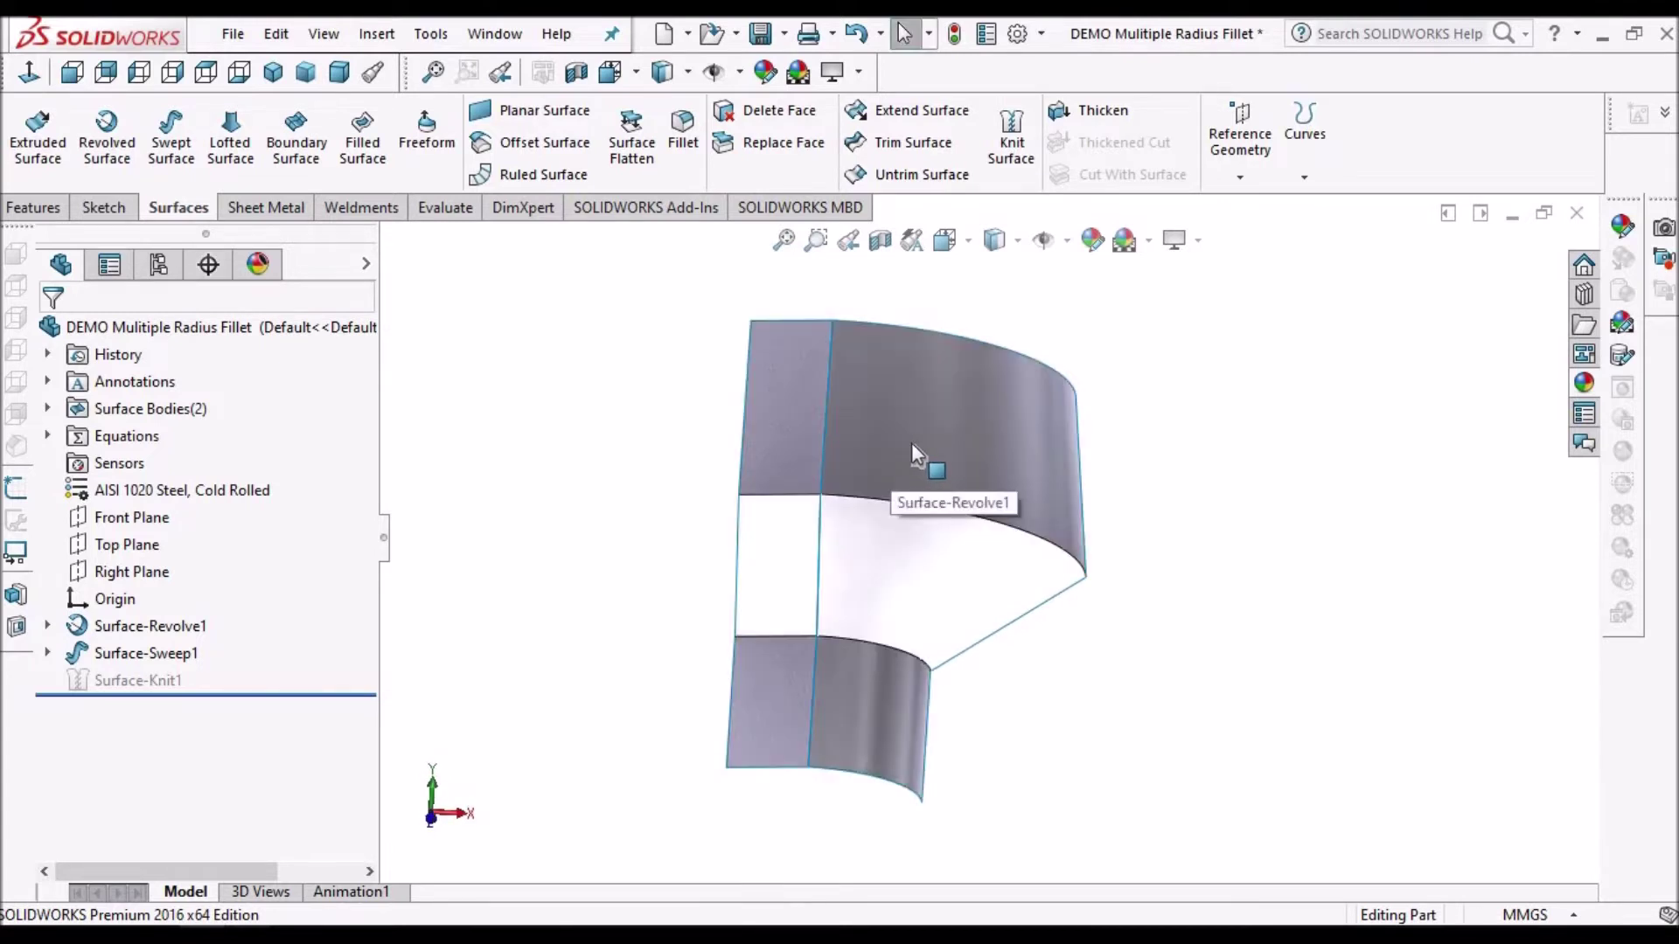
{"action": "middle_click_drag", "start_coordinate": [846, 404], "coordinate": [937, 422]}
{"action": "key", "text": "ctrl+1"}
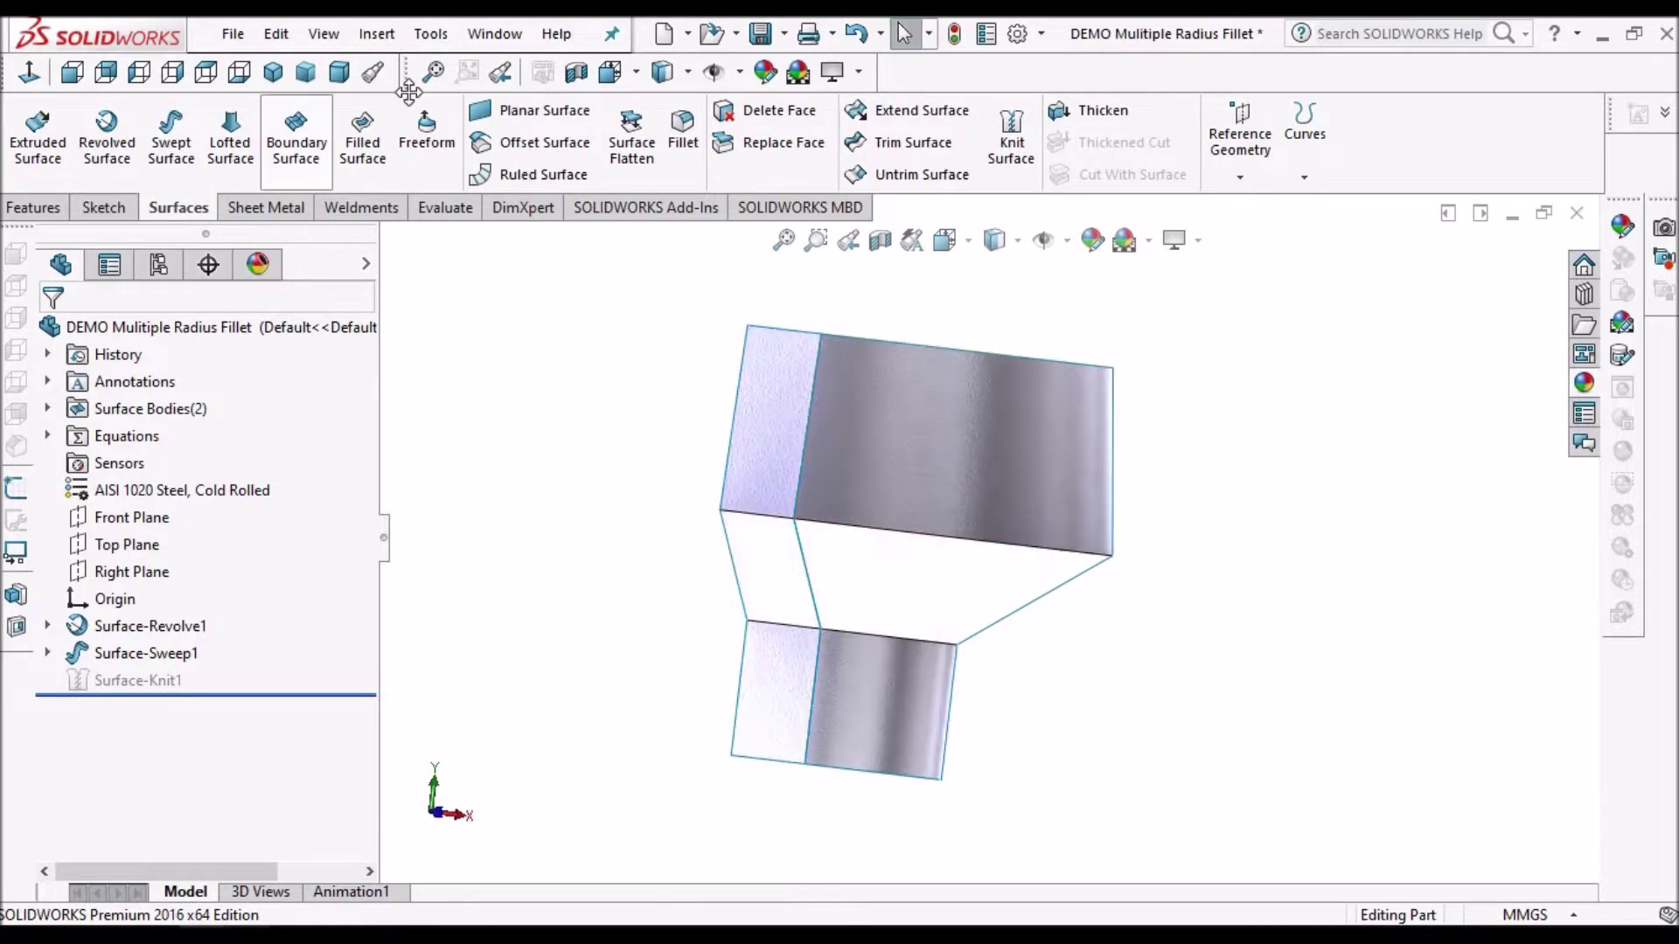
{"action": "left_click", "coordinate": [684, 131]}
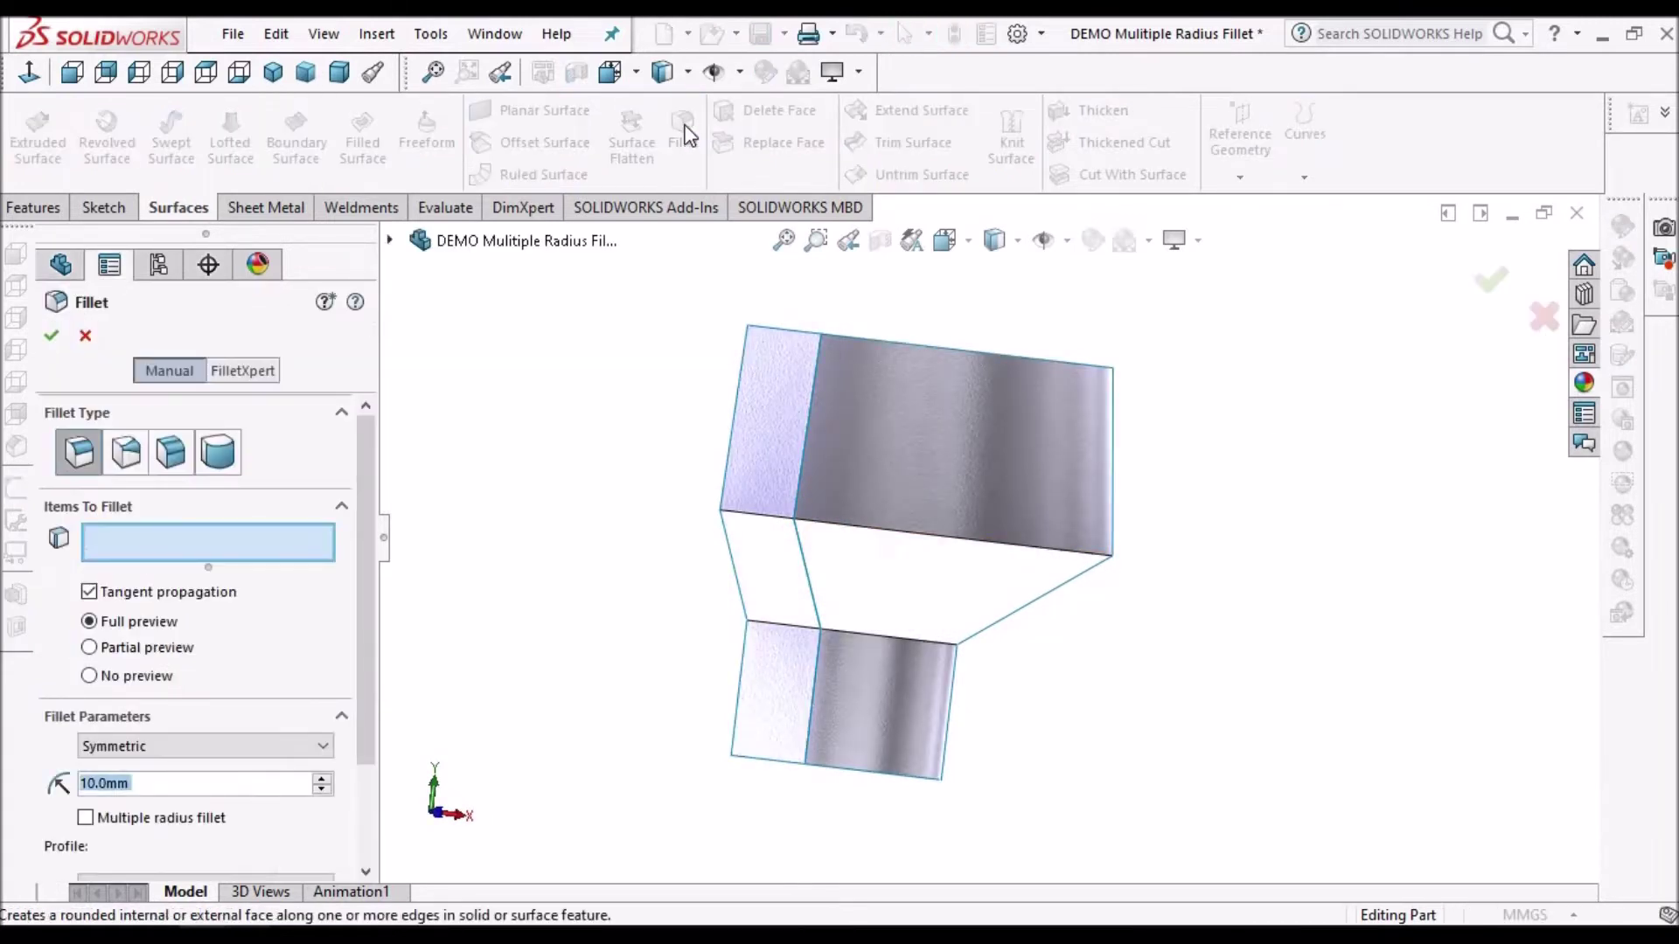
{"action": "middle_click_drag", "start_coordinate": [789, 654], "coordinate": [862, 477]}
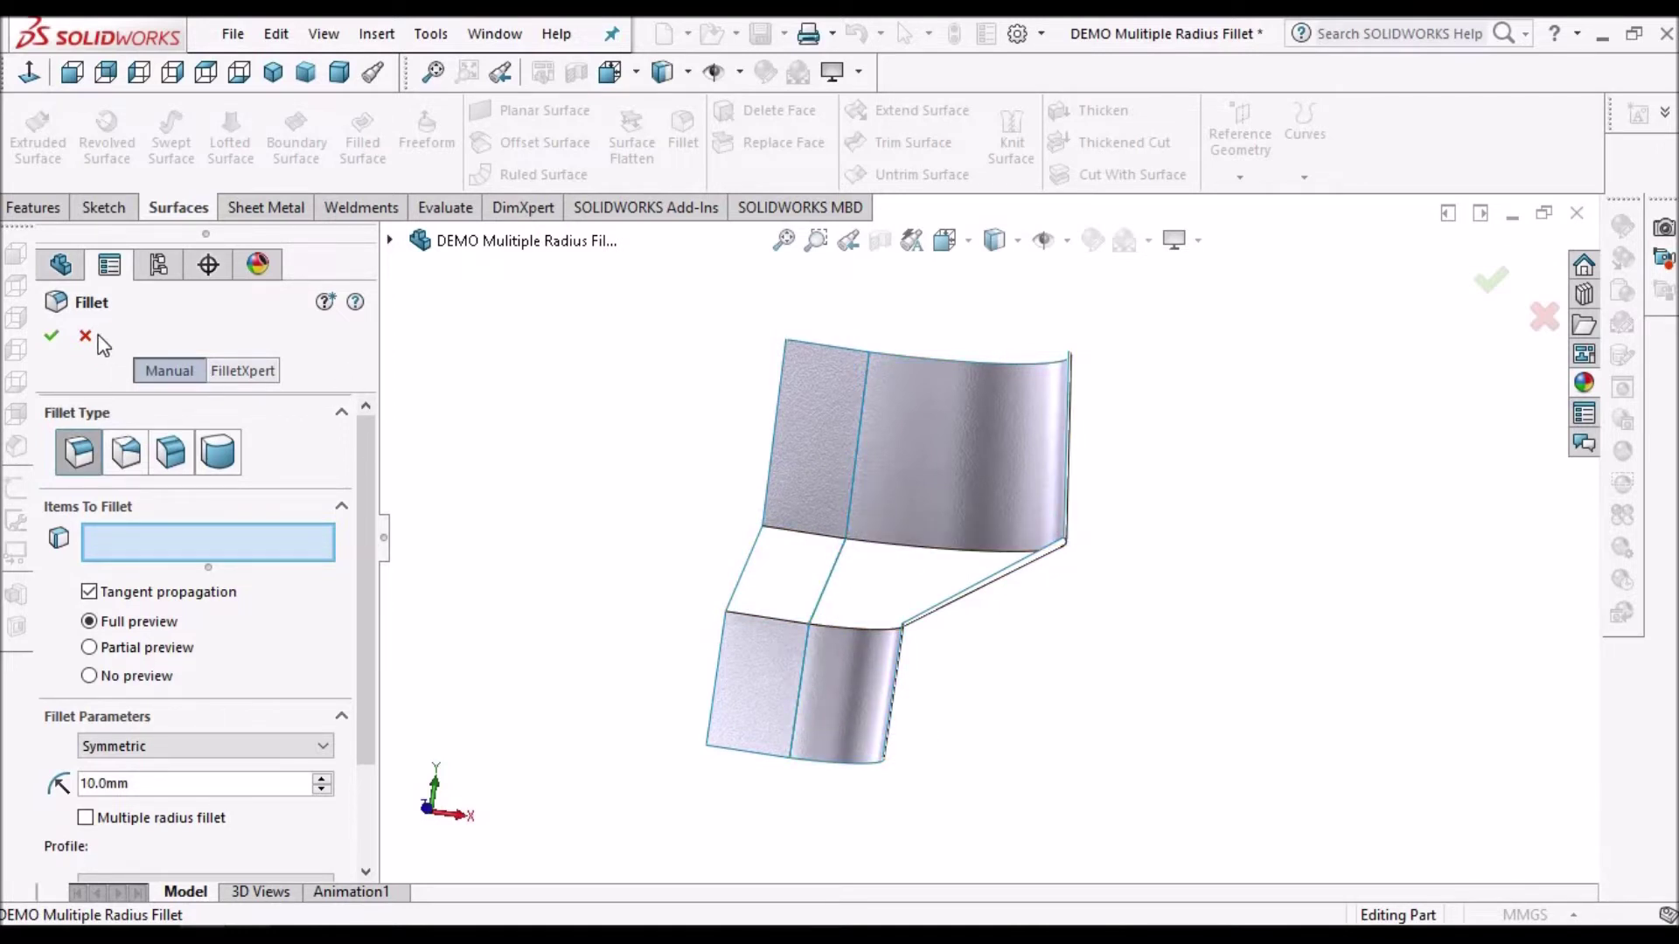
{"action": "key", "text": "Escape"}
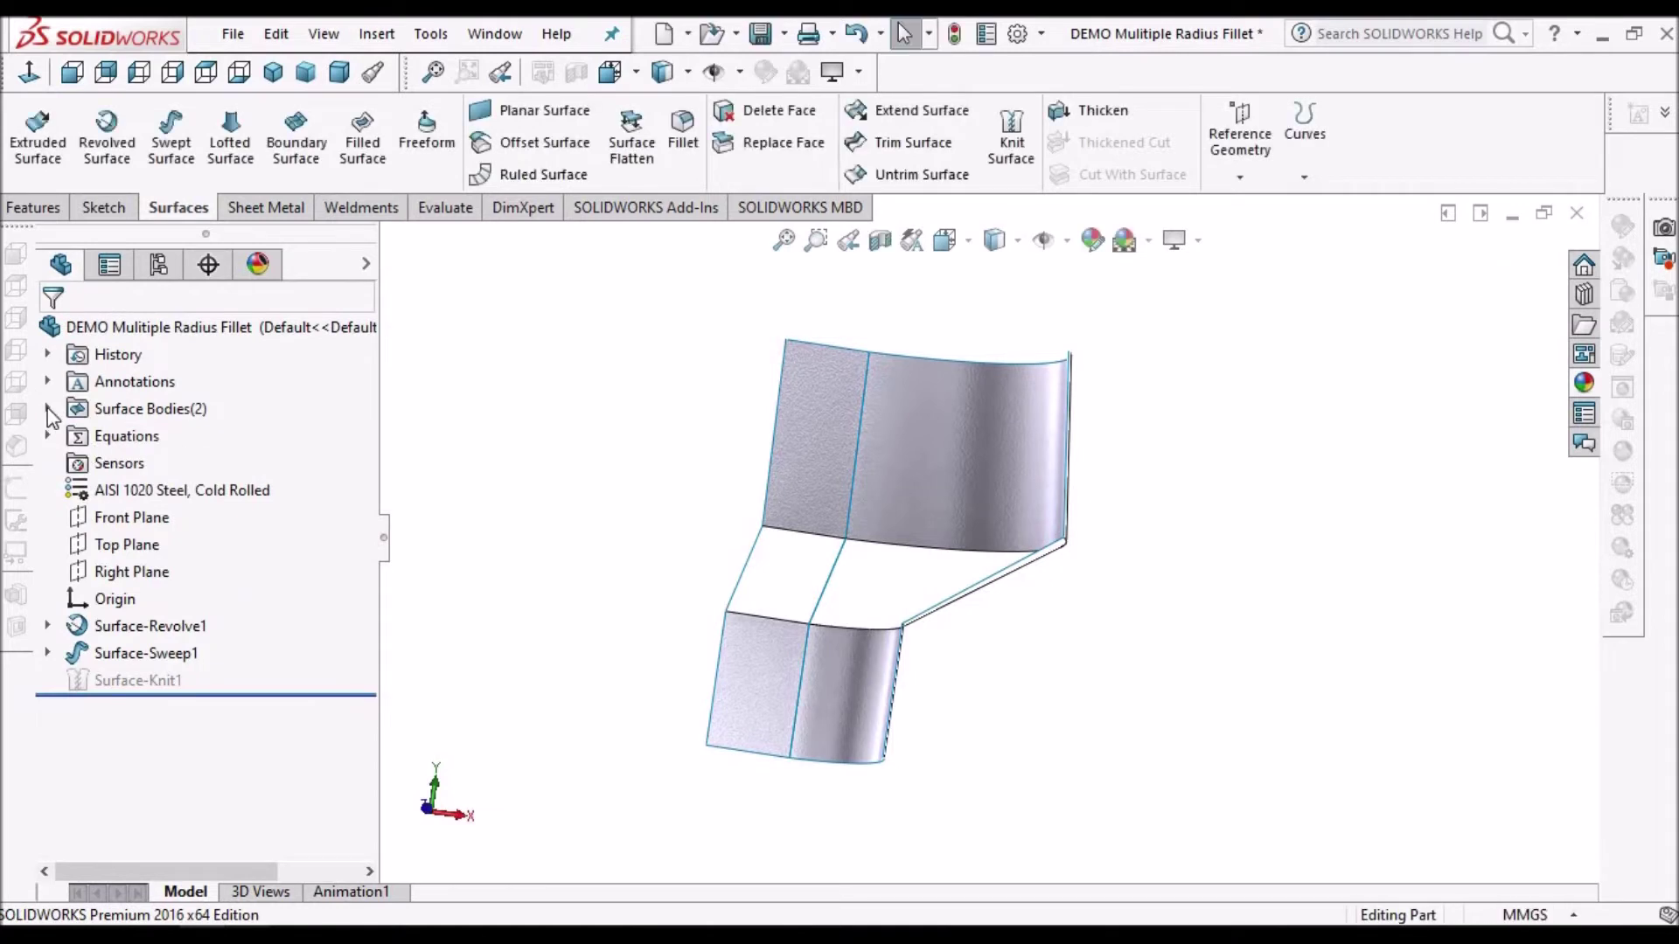
Examine the Surface-Revolve1 and Surface-Sweep1 bodies that make up the part before they are knitted
{"action": "left_click", "coordinate": [174, 462]}
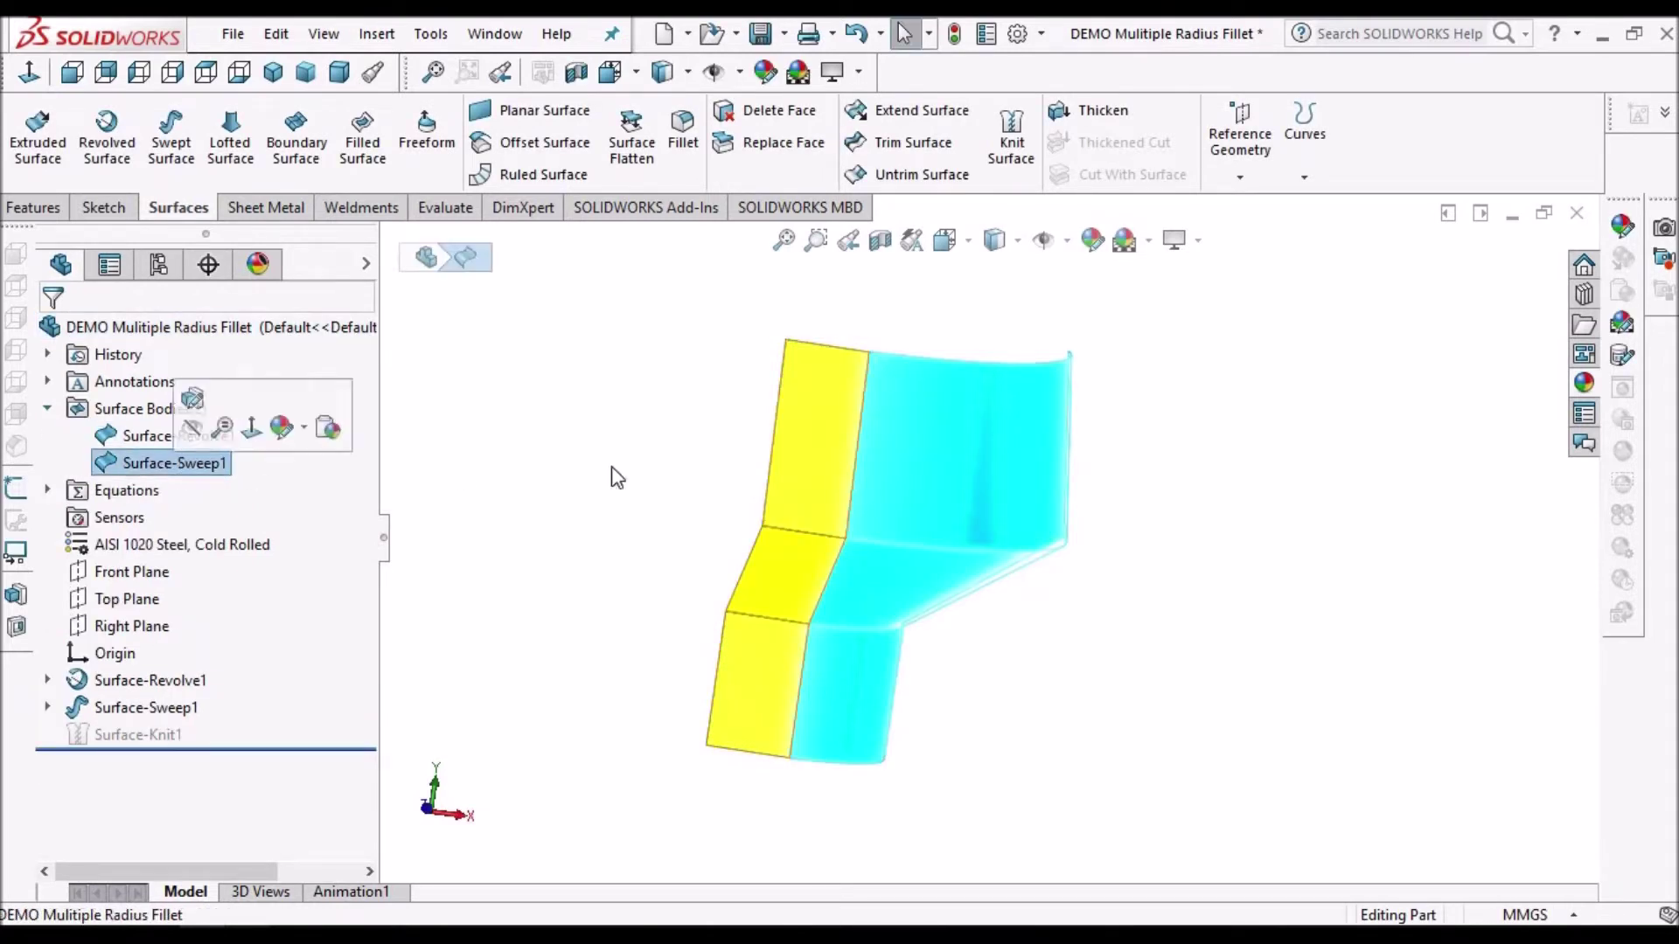
{"action": "left_click", "coordinate": [610, 508]}
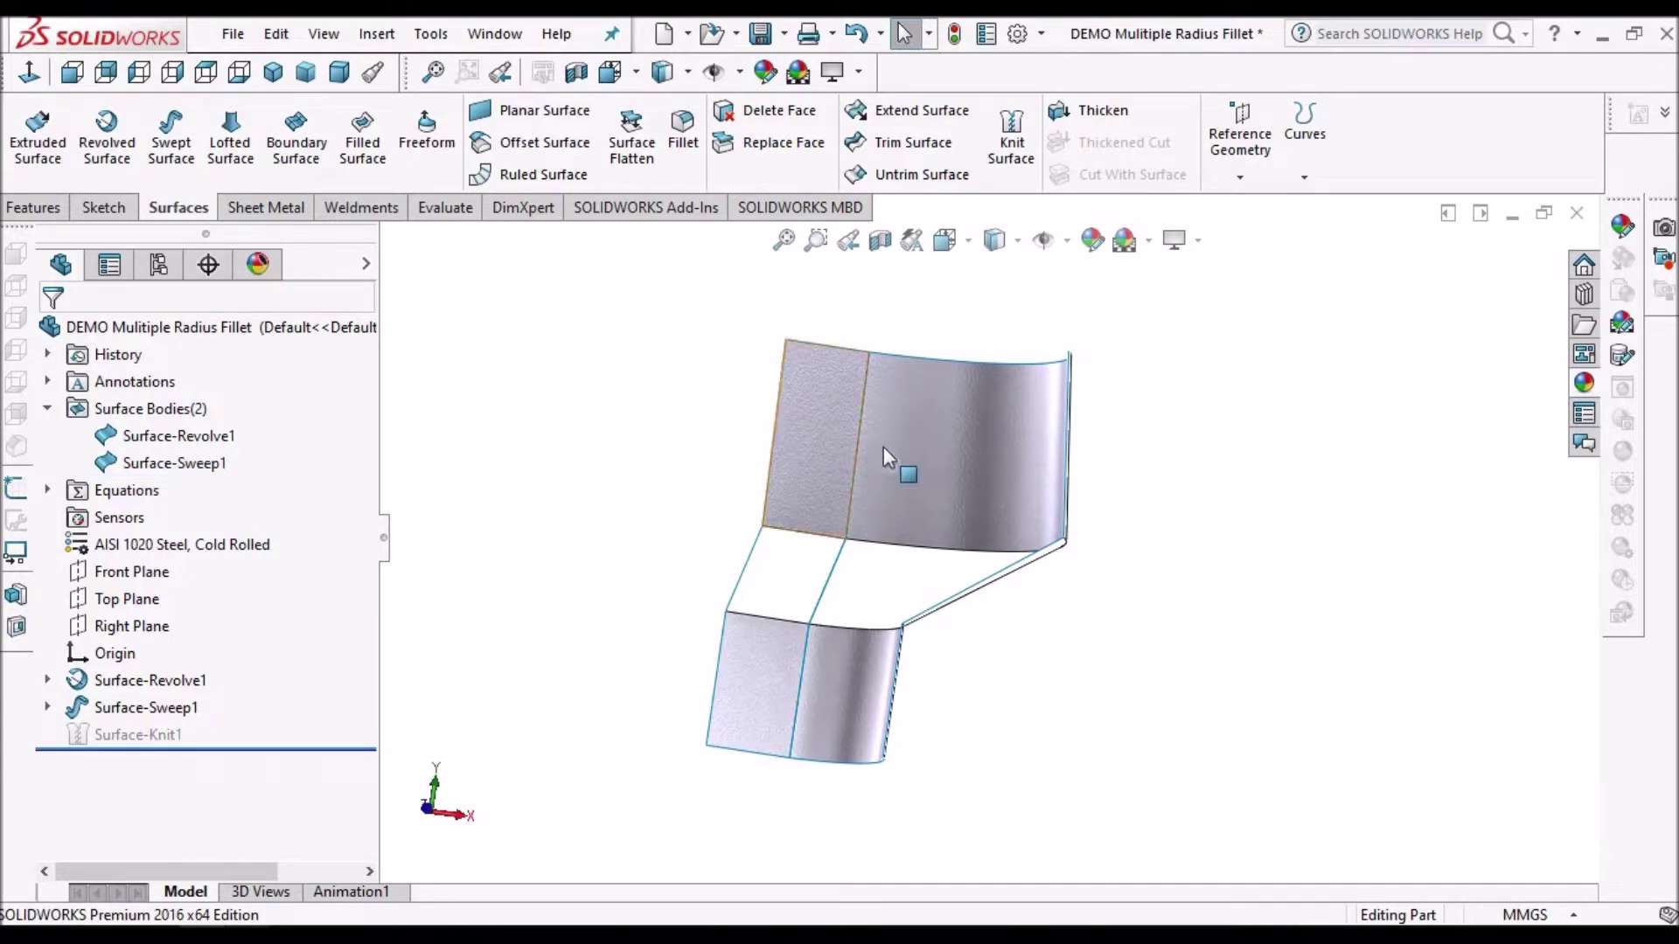
{"action": "scroll", "coordinate": [883, 448], "scroll_direction": "down", "scroll_amount": 6}
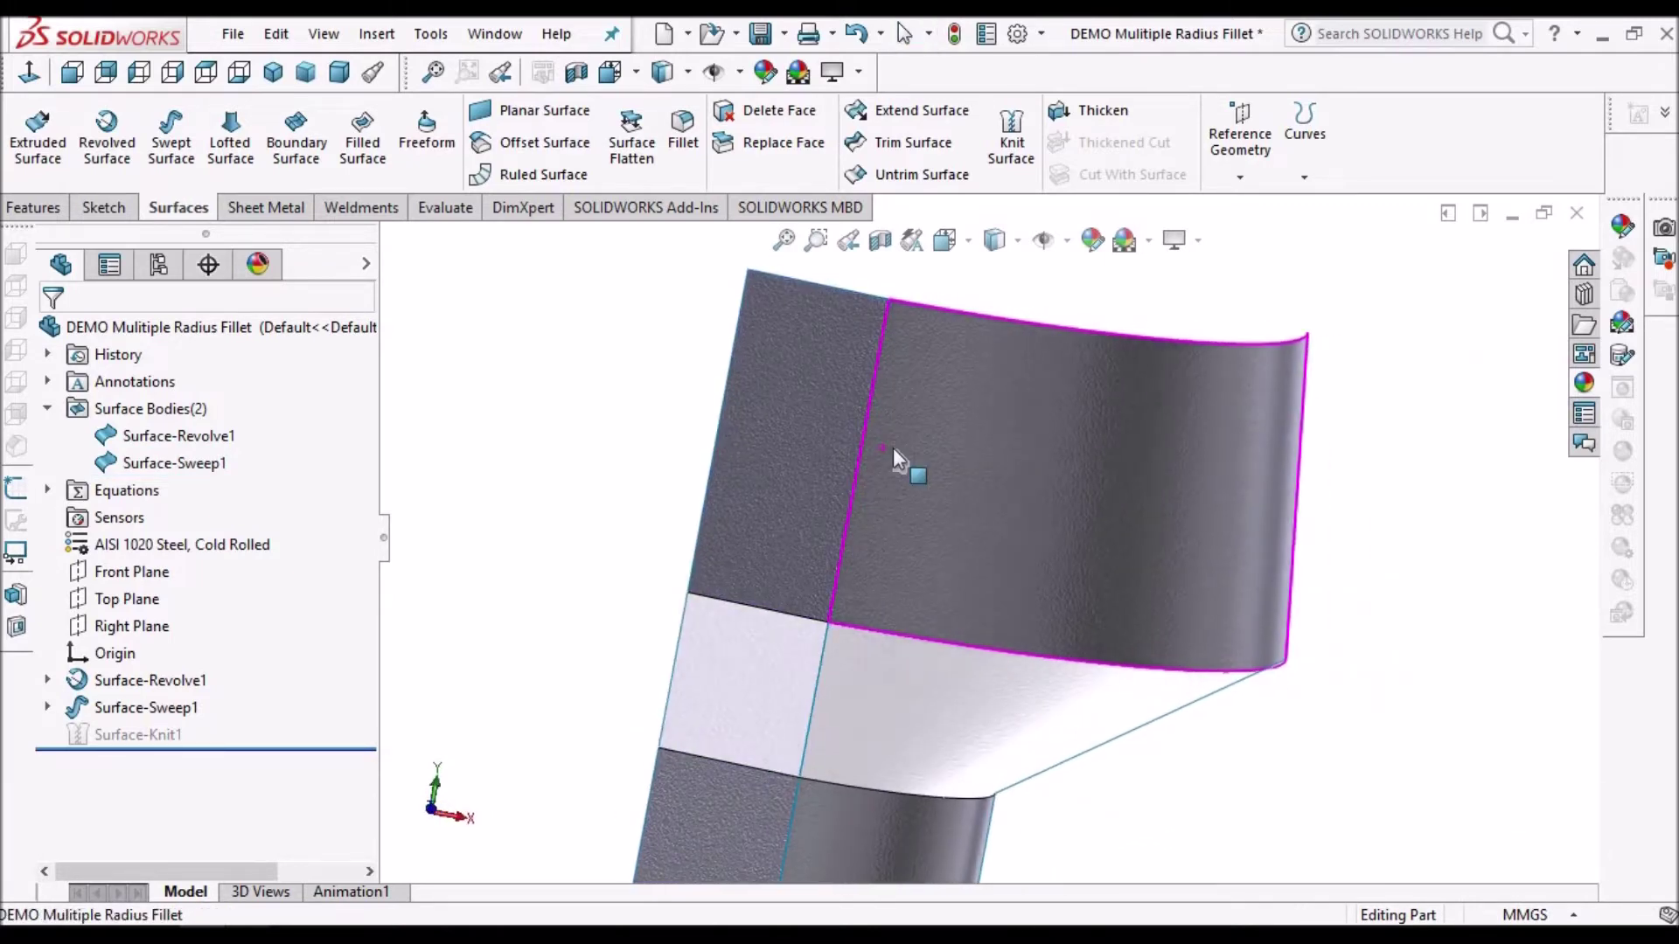
{"action": "scroll", "coordinate": [894, 448], "scroll_direction": "up", "scroll_amount": 4}
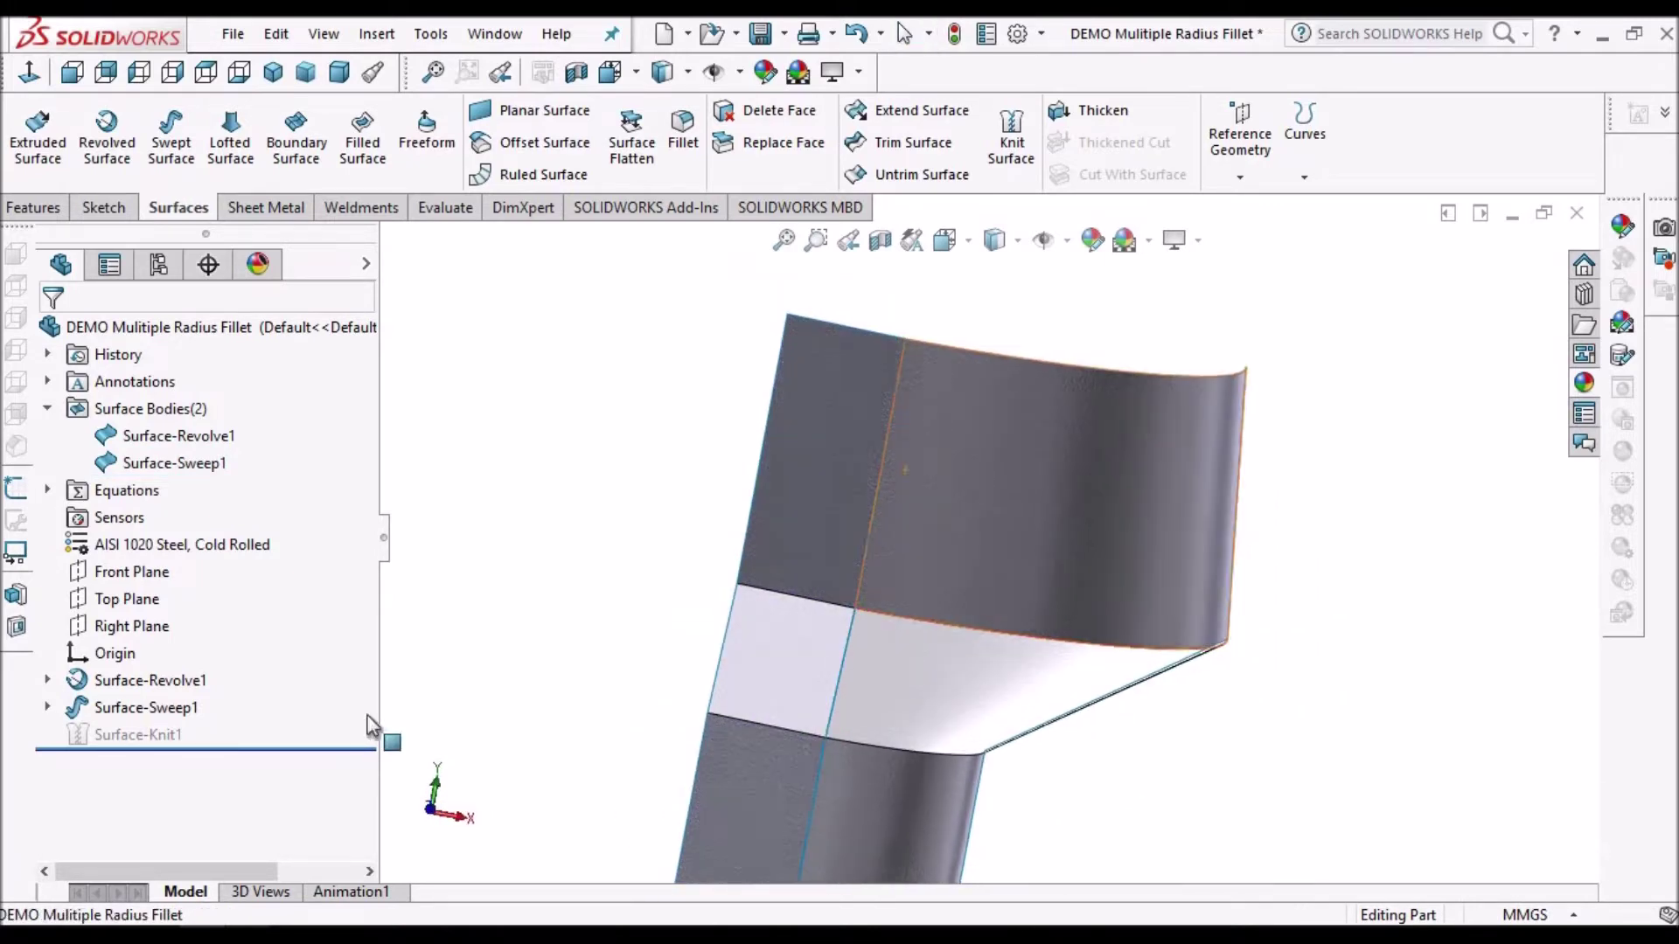
Unsuppress the Surface-Knit1 feature and check the extent of the knitted surface body
{"action": "right_click", "coordinate": [197, 442]}
{"action": "left_click", "coordinate": [183, 364]}
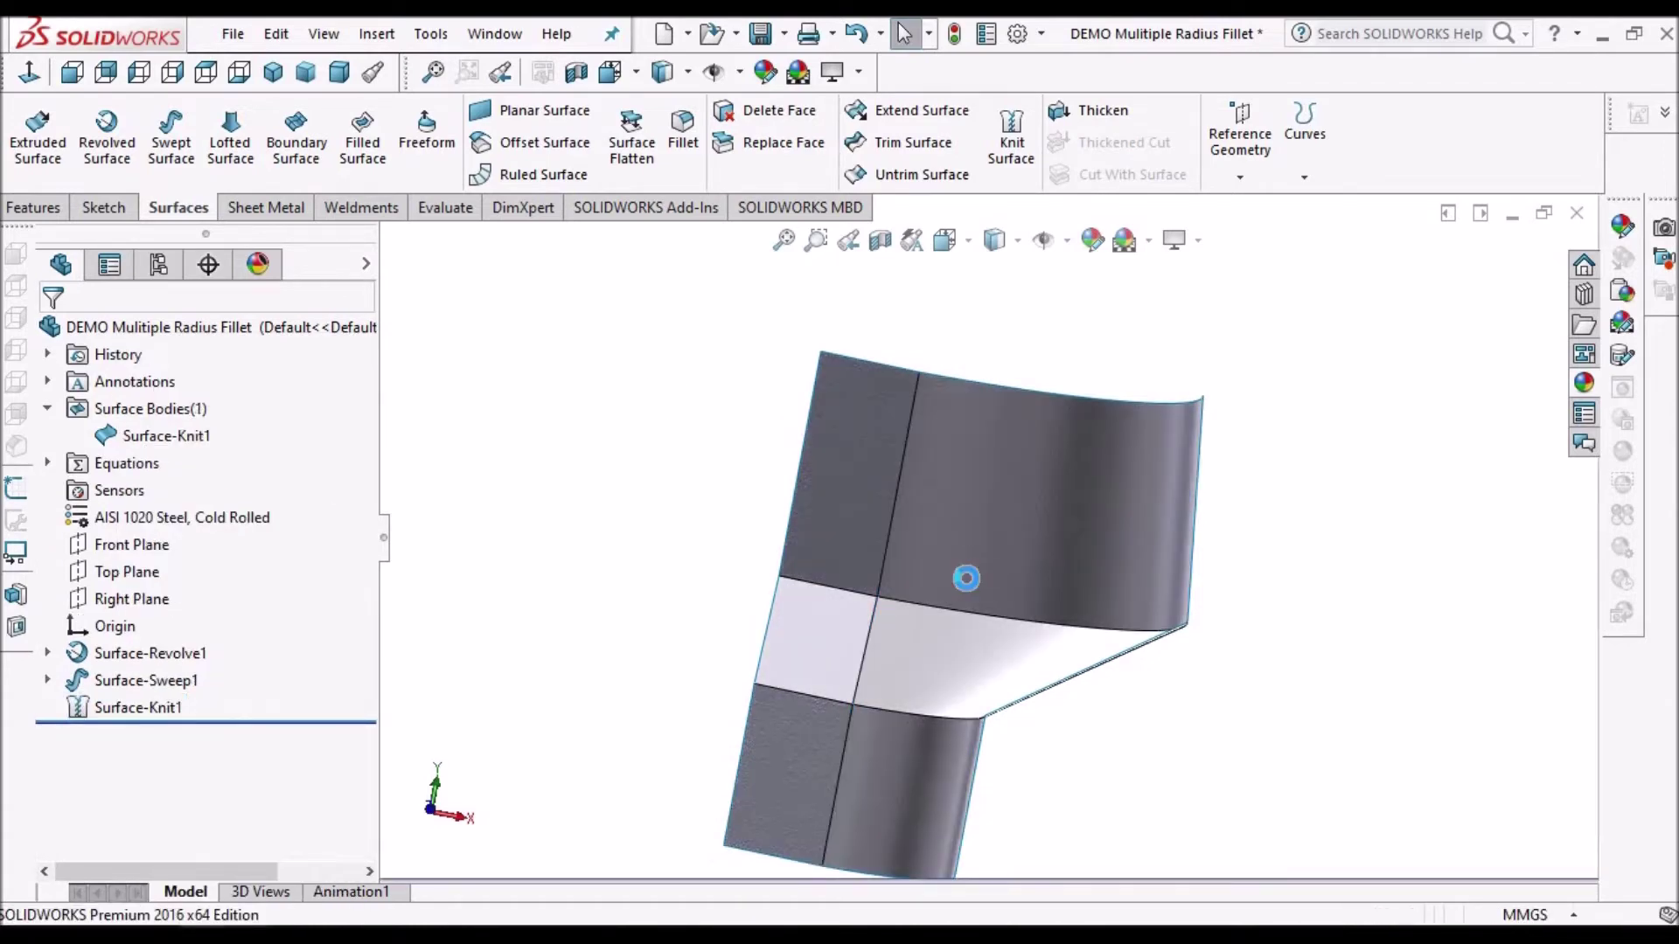
{"action": "left_click", "coordinate": [166, 435]}
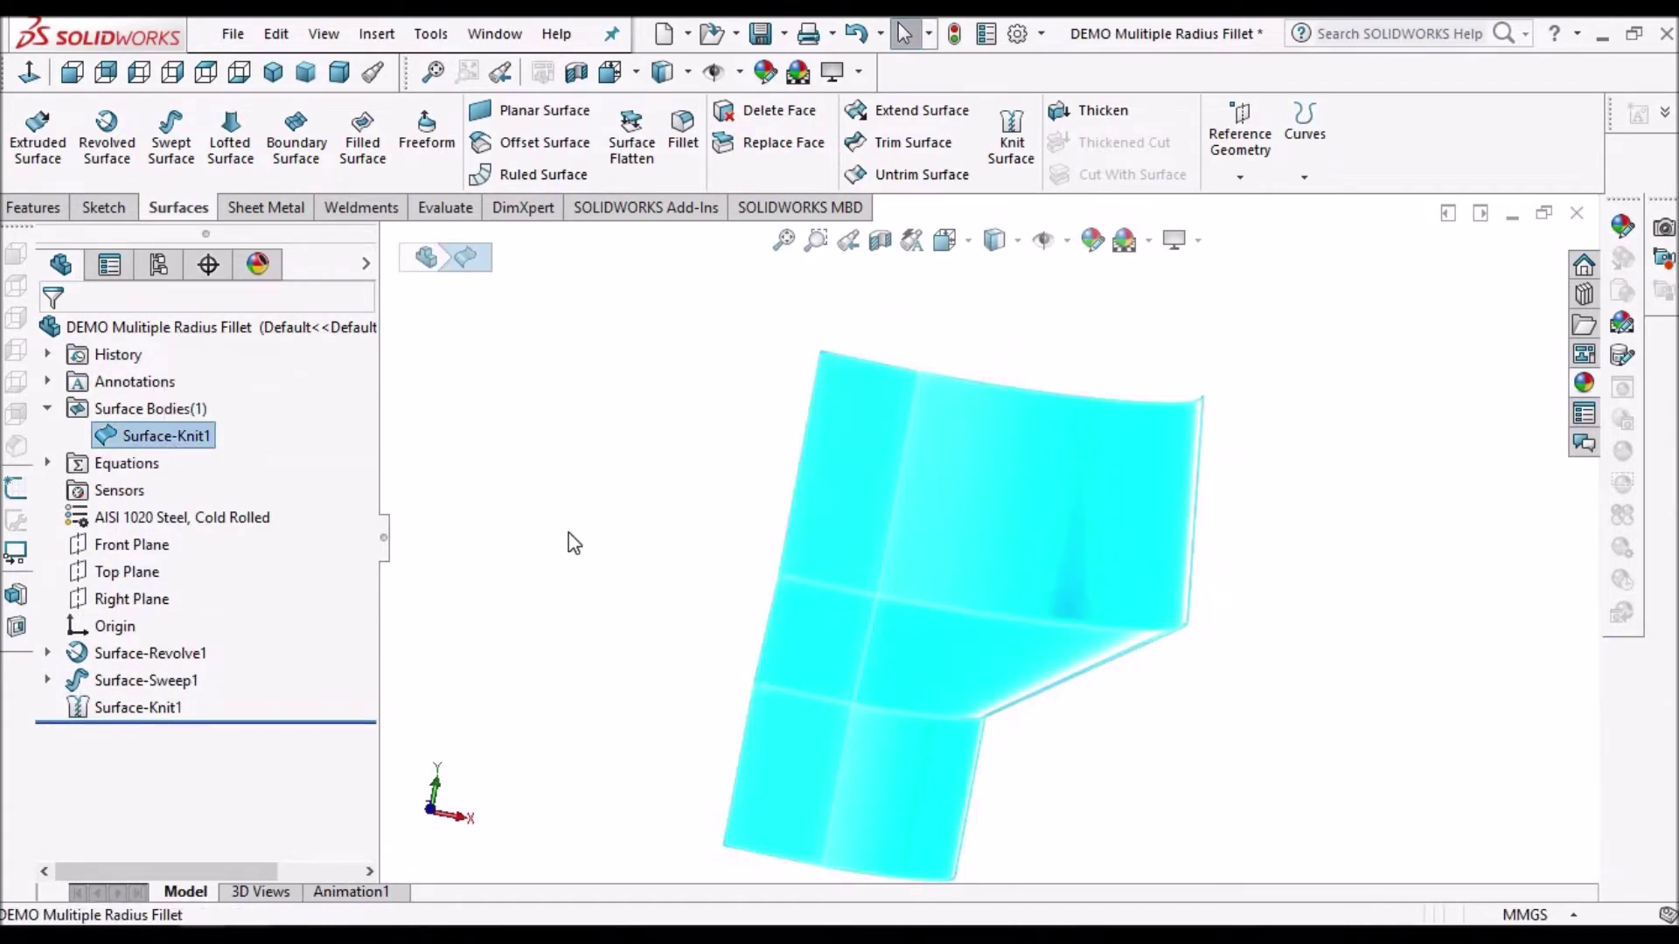
{"action": "left_click", "coordinate": [572, 544]}
{"action": "scroll", "coordinate": [850, 506], "scroll_direction": "up", "scroll_amount": 2}
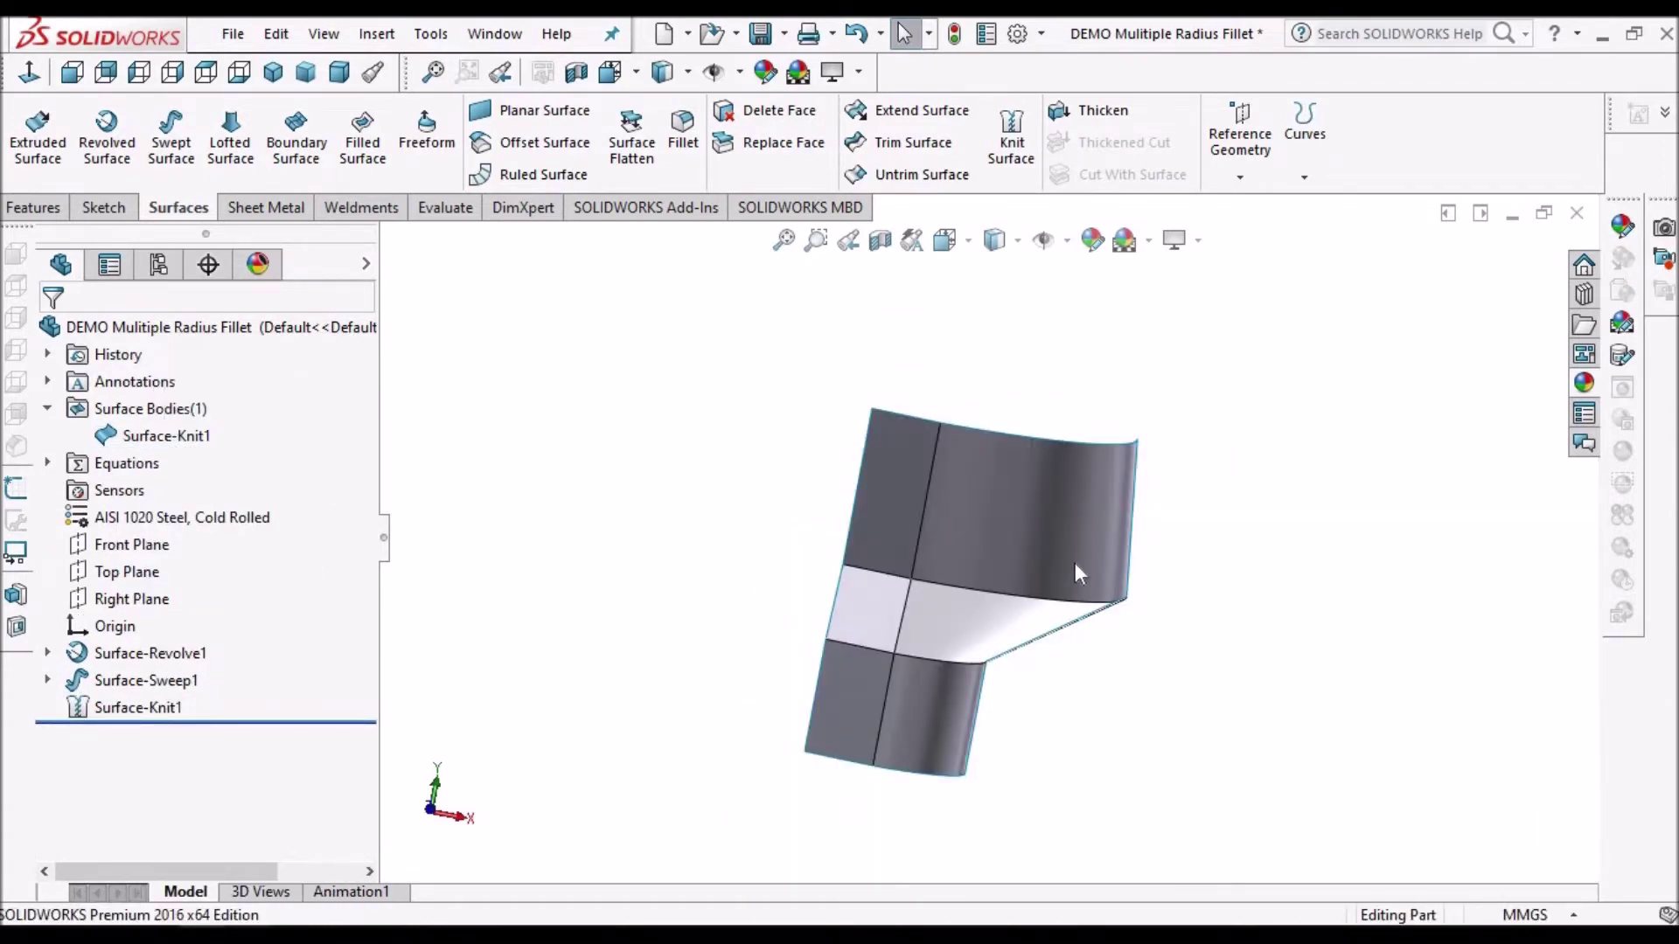
Start a fillet on the upper edge between the flat face and the curved face, and inspect its preview
{"action": "left_click", "coordinate": [688, 140]}
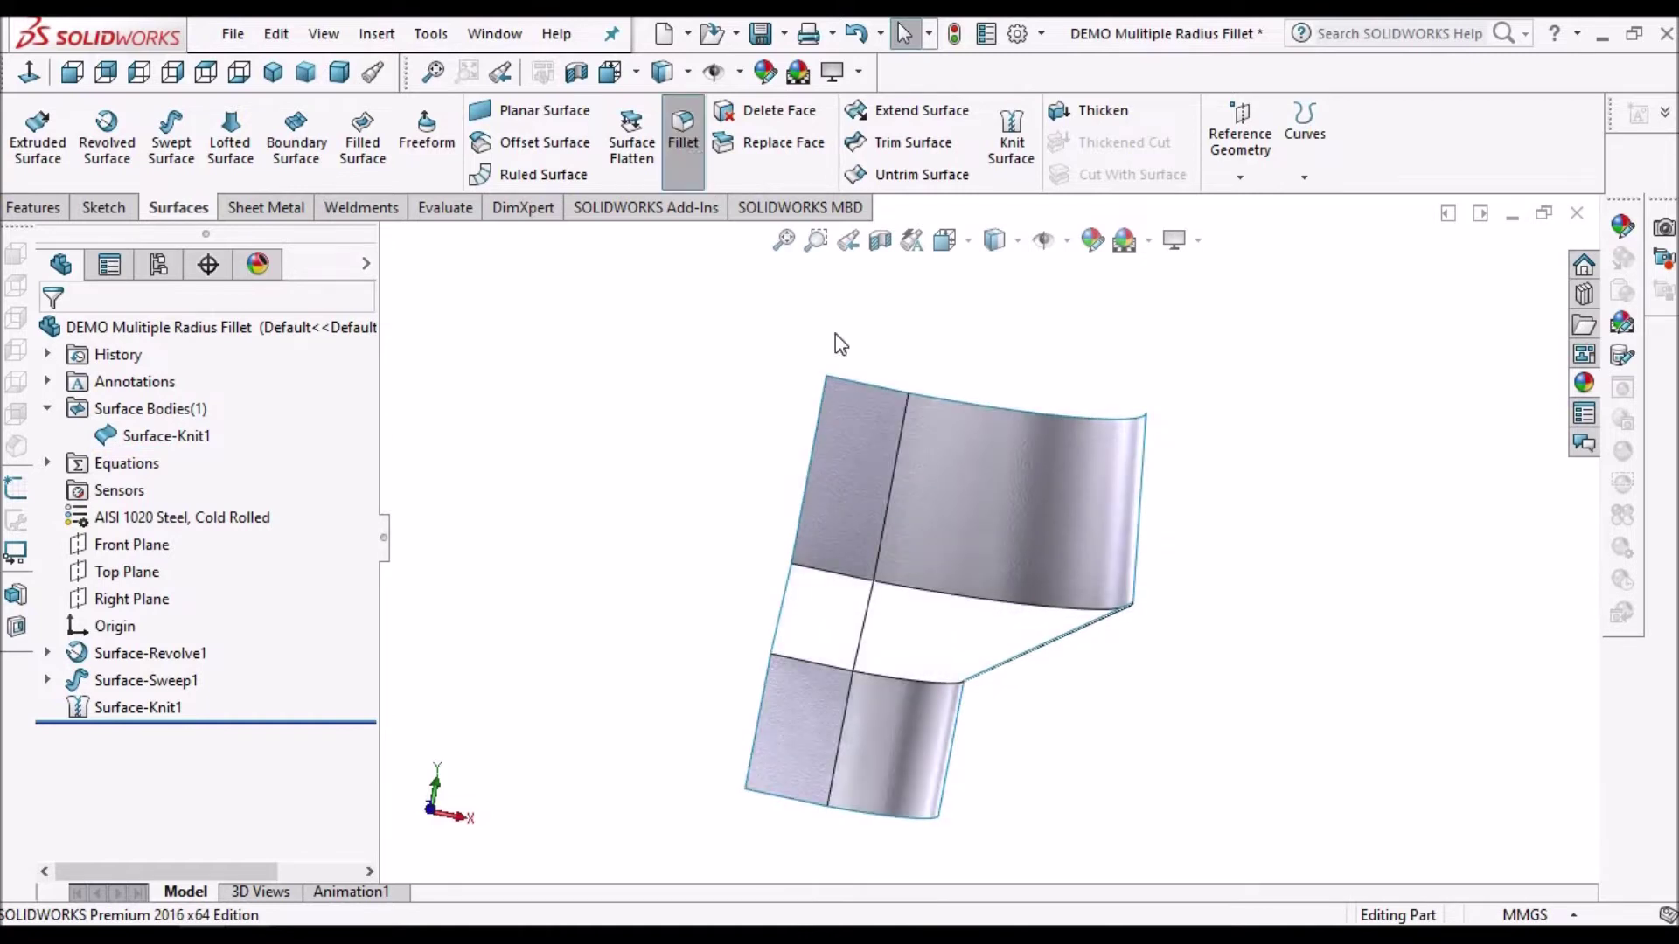
{"action": "left_click", "coordinate": [892, 465]}
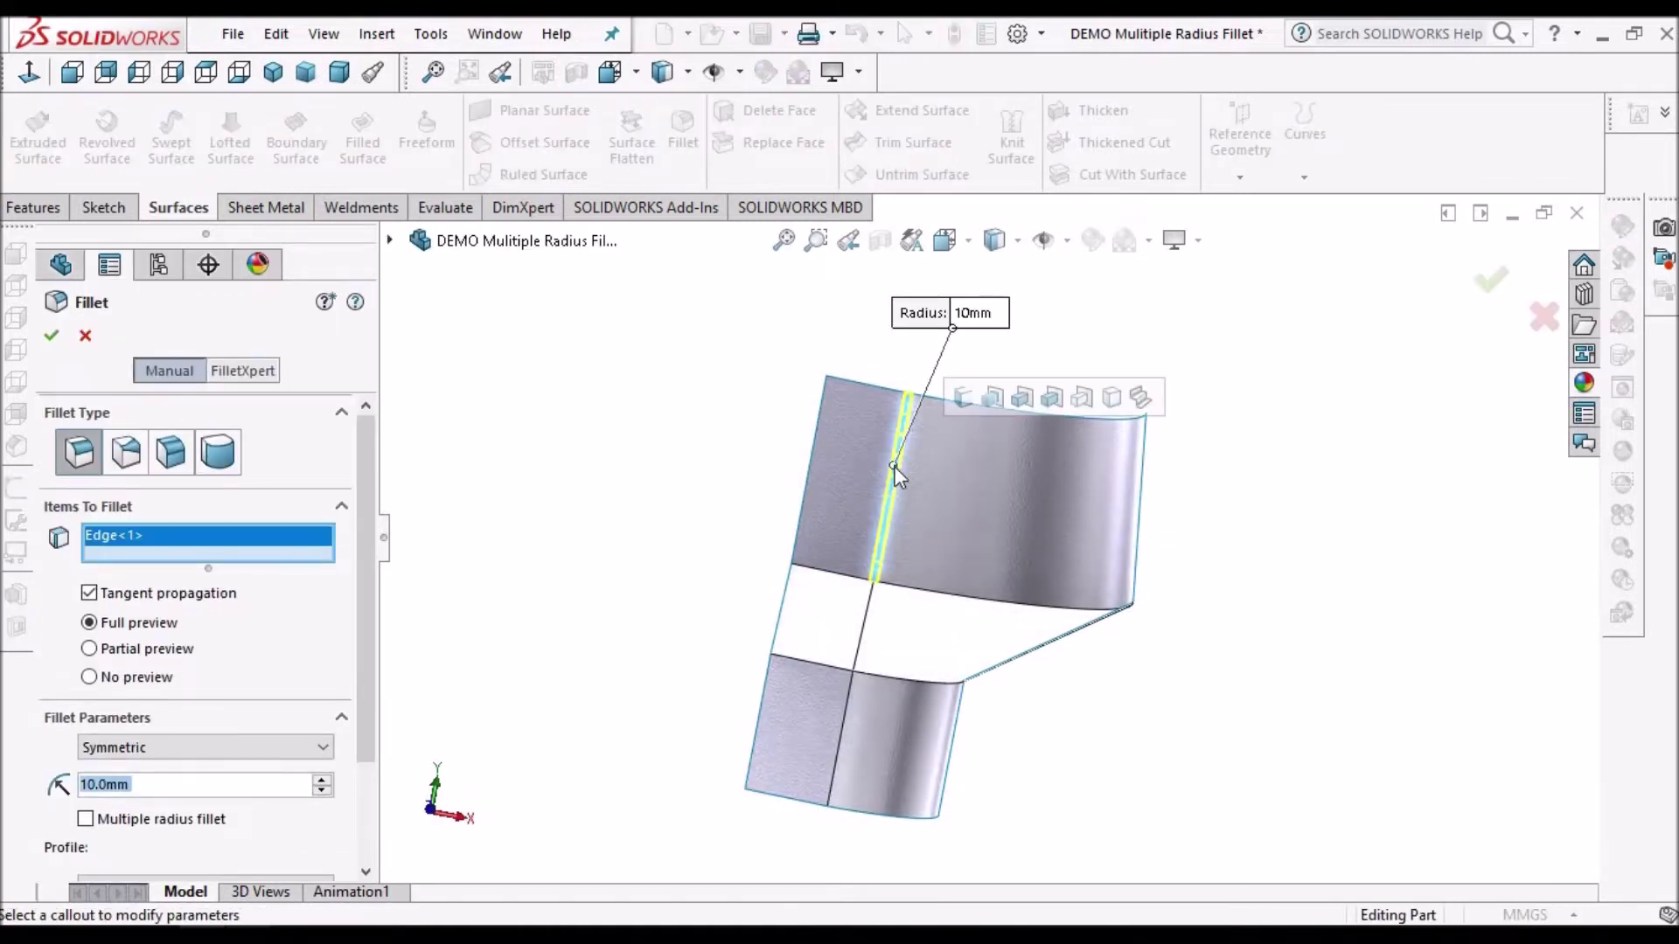
{"action": "scroll", "coordinate": [866, 483], "scroll_direction": "down", "scroll_amount": 3}
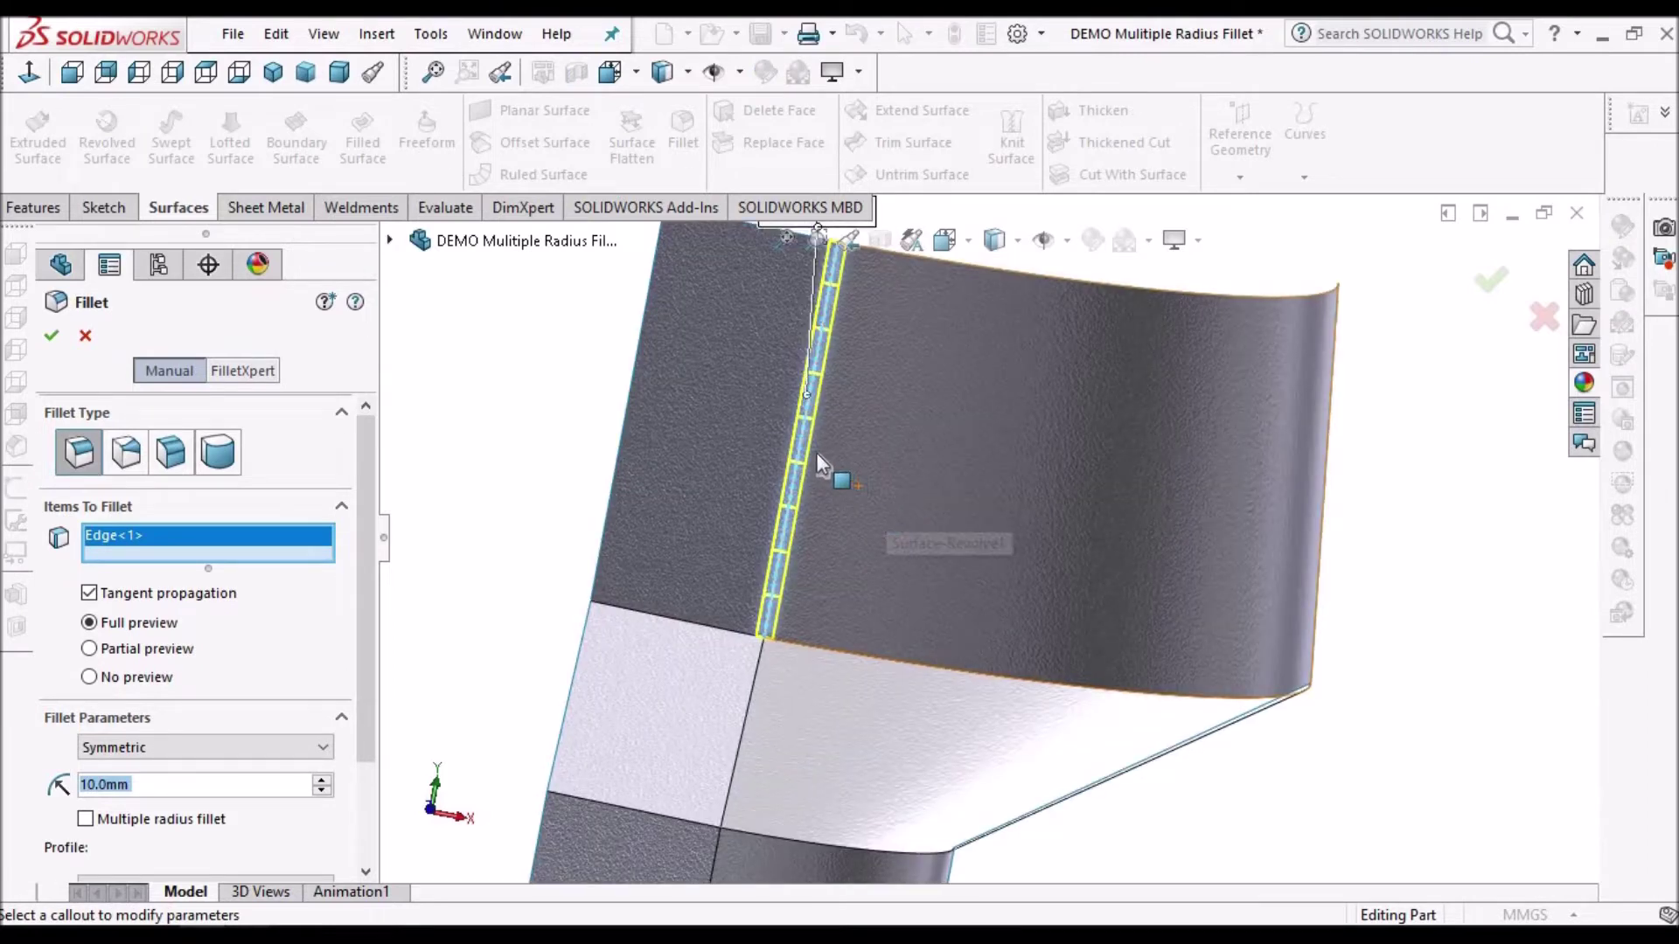
{"action": "scroll", "coordinate": [873, 500], "scroll_direction": "up", "scroll_amount": 1}
{"action": "middle_click_drag", "start_coordinate": [864, 454], "coordinate": [855, 473]}
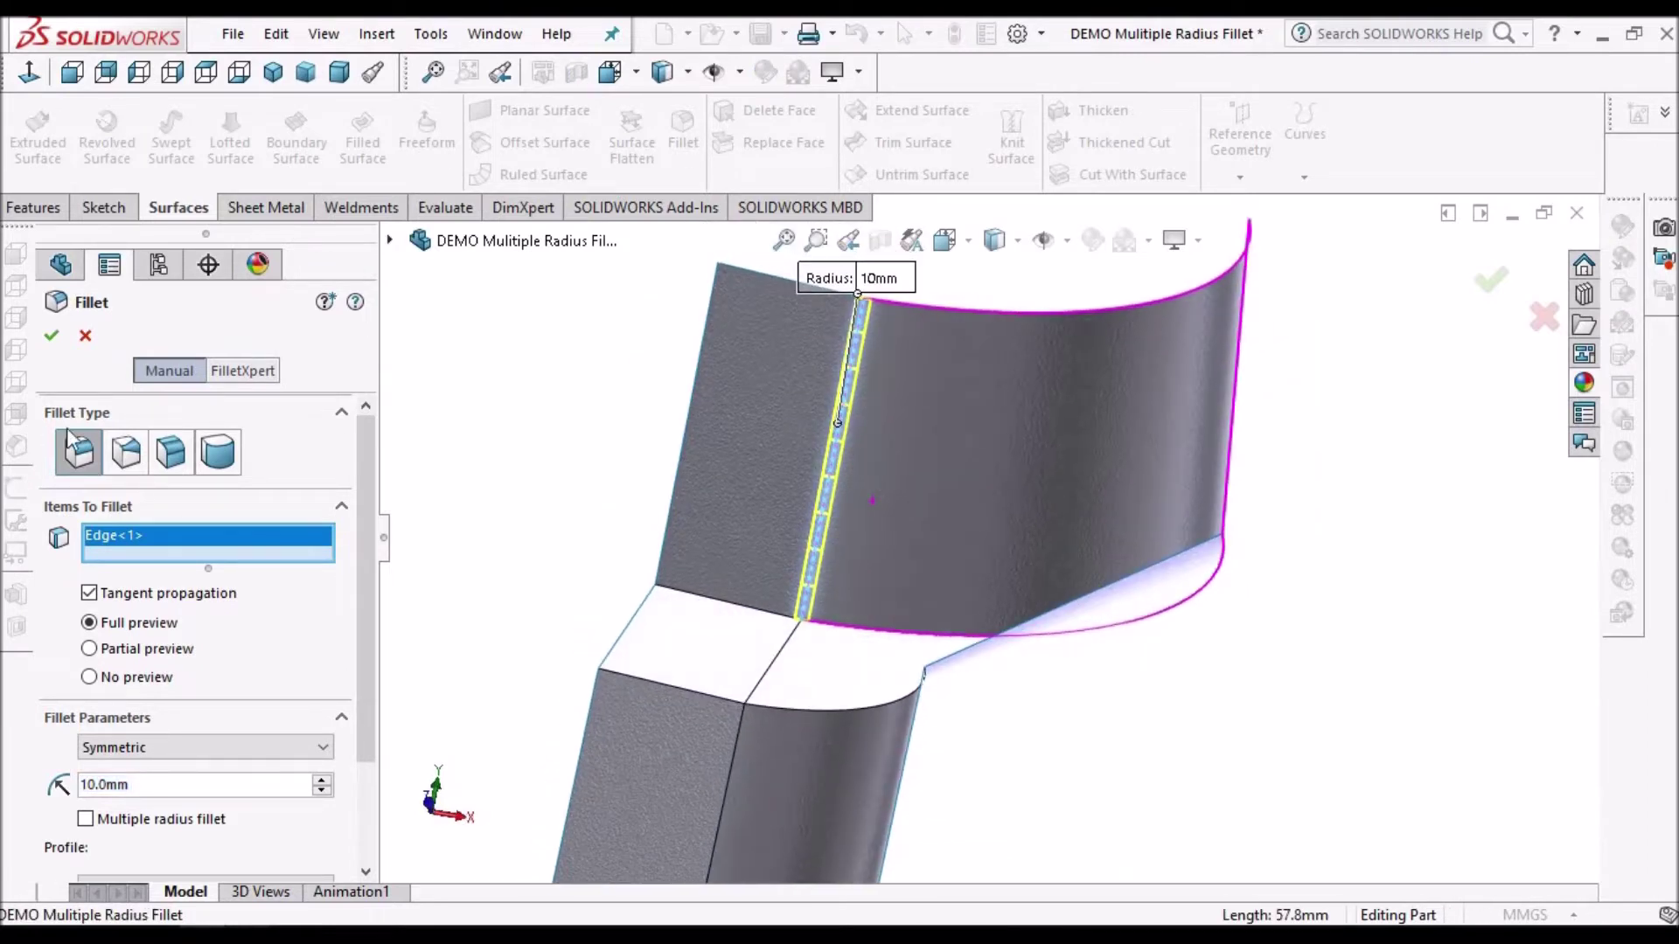
Change the fillet type to Variable Size Fillet and inspect the radius callouts and control points along the edge
{"action": "left_click", "coordinate": [126, 453]}
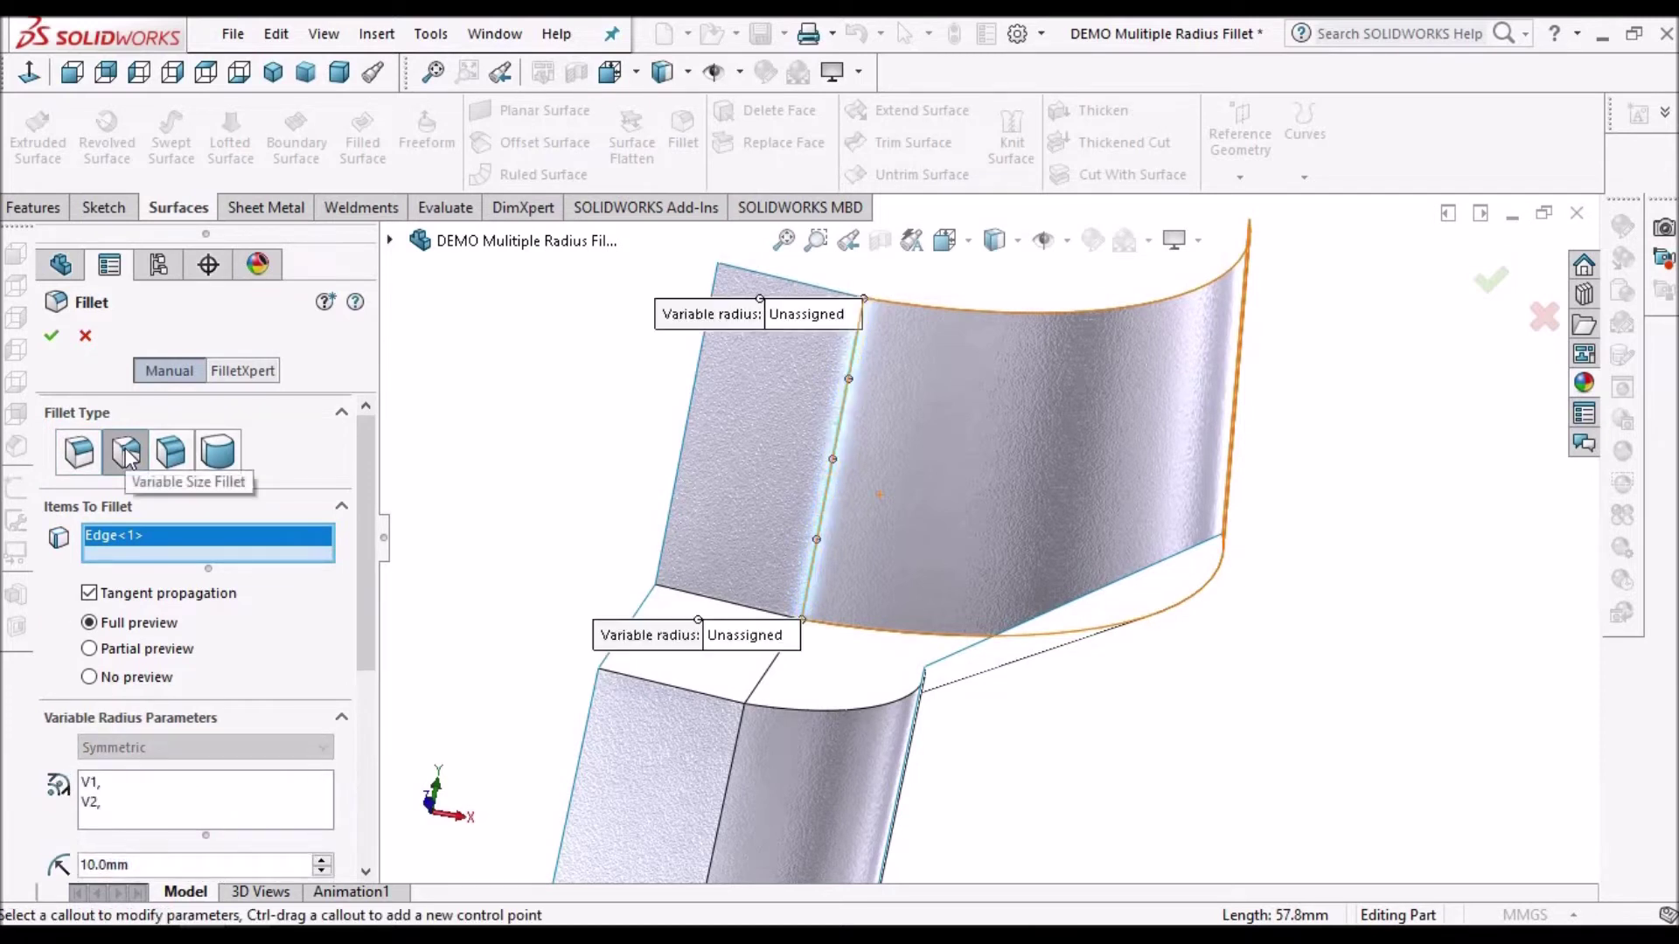
{"action": "mouse_move", "coordinate": [992, 485]}
{"action": "middle_mouse_down"}
{"action": "mouse_move", "coordinate": [974, 502]}
{"action": "mouse_move", "coordinate": [1002, 560]}
{"action": "mouse_move", "coordinate": [918, 402]}
{"action": "mouse_move", "coordinate": [749, 511]}
{"action": "middle_mouse_up"}
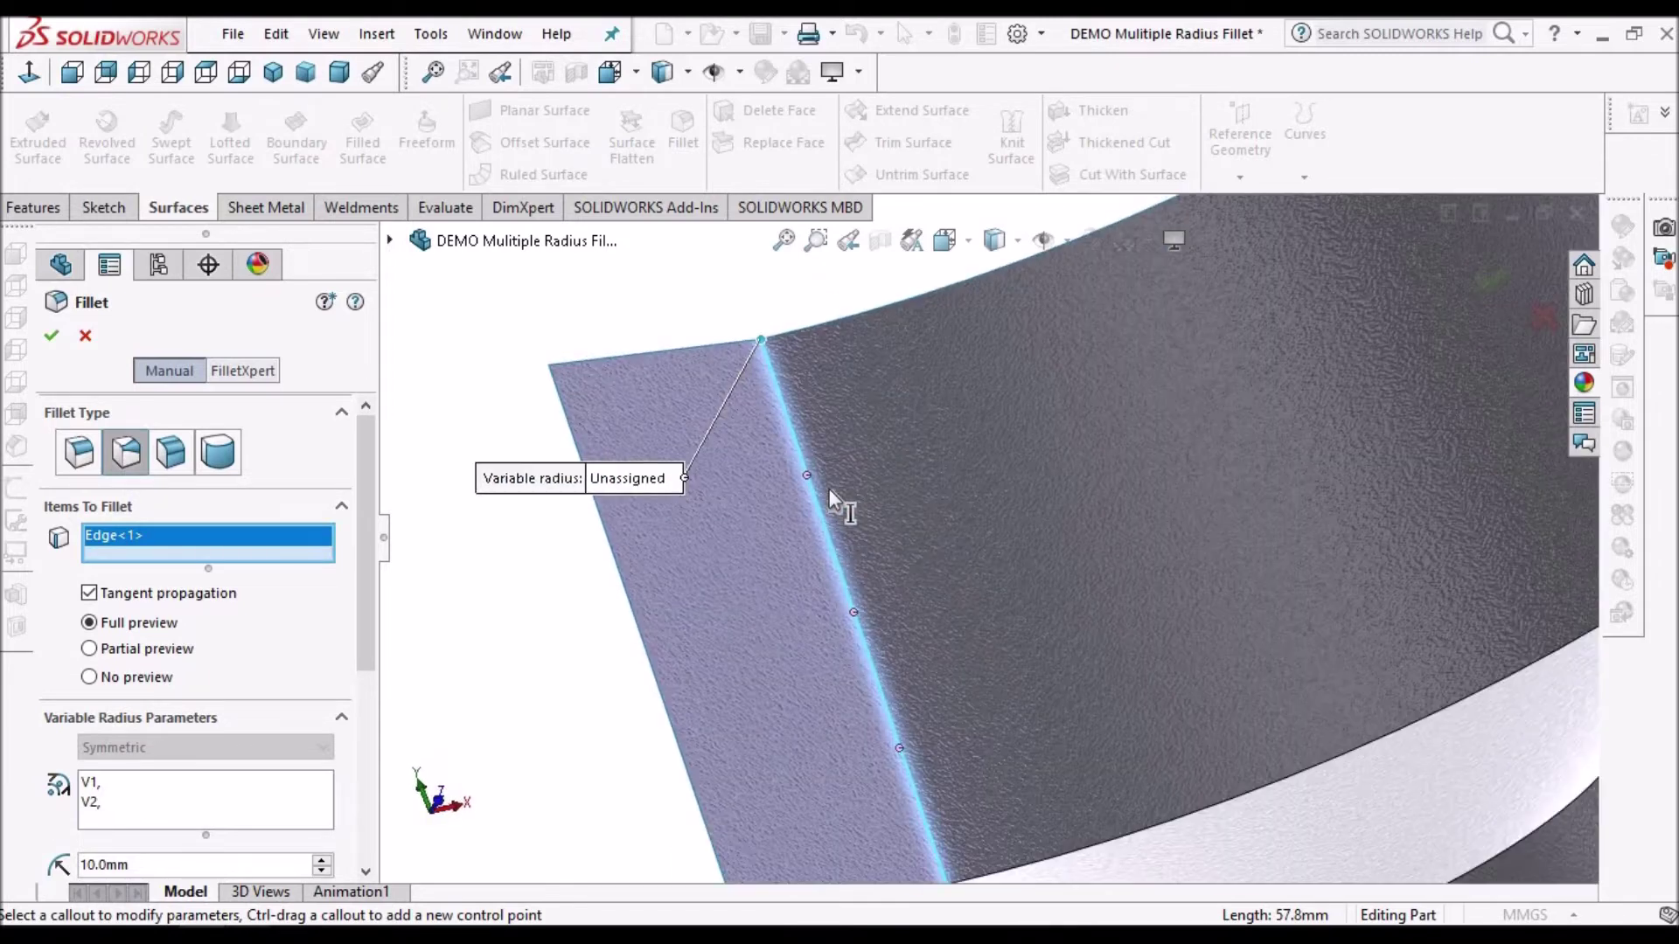
{"action": "scroll", "coordinate": [879, 638], "scroll_direction": "up", "scroll_amount": 2}
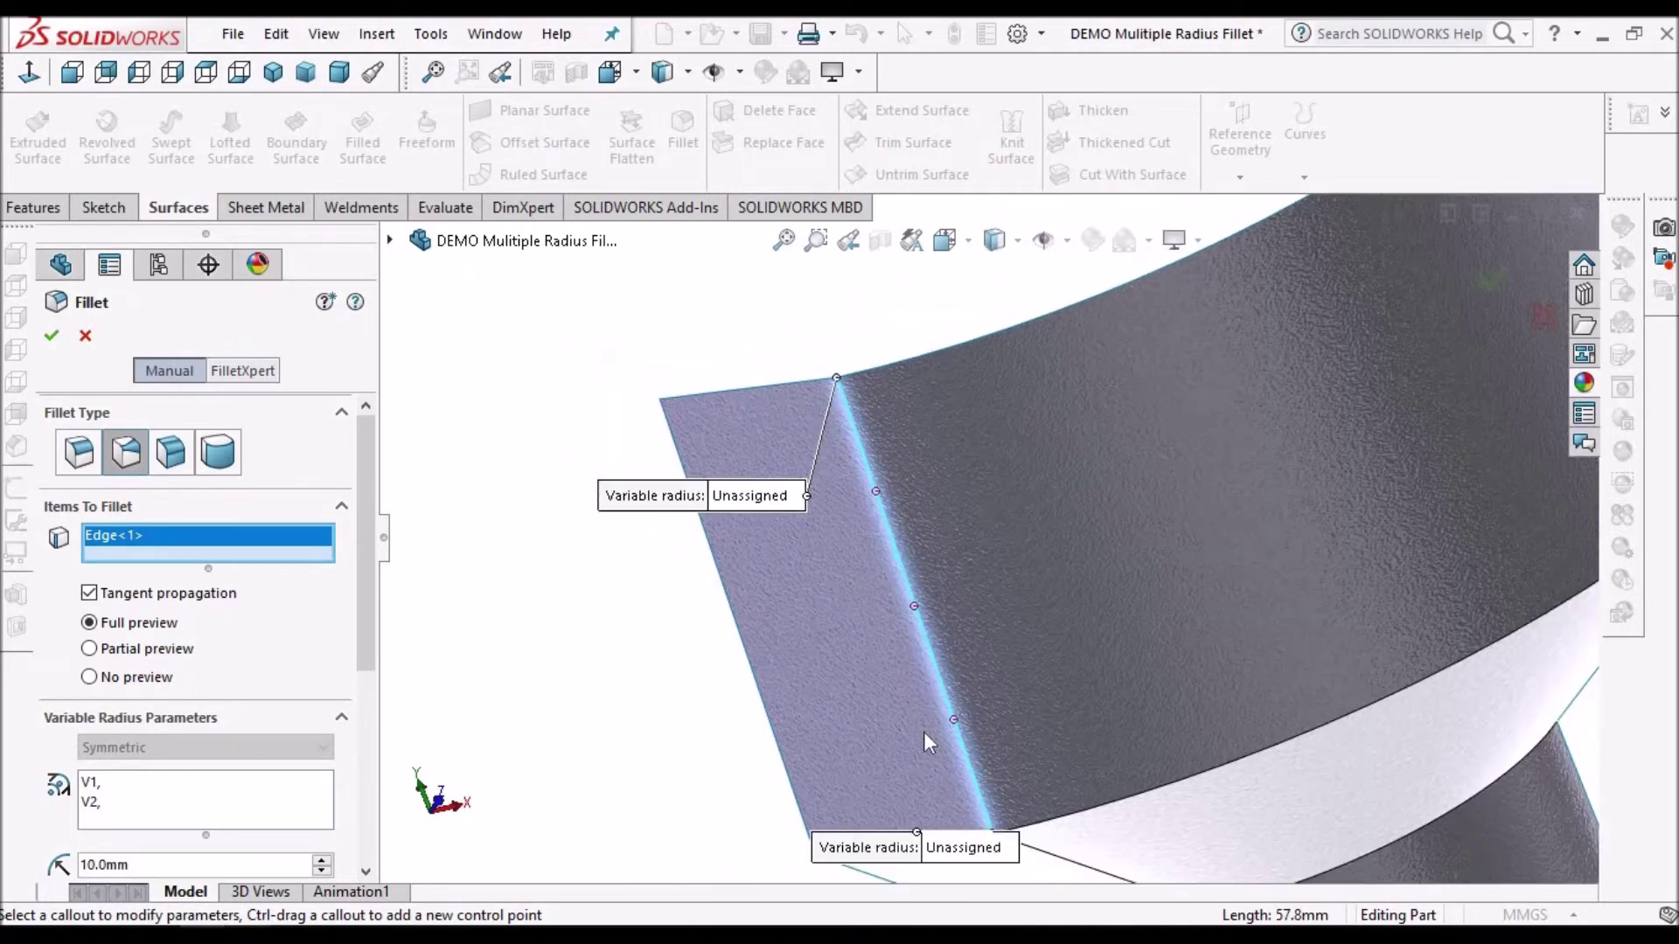
{"action": "scroll", "coordinate": [923, 731], "scroll_direction": "up", "scroll_amount": 2}
{"action": "middle_click_drag", "start_coordinate": [1051, 636], "coordinate": [901, 761]}
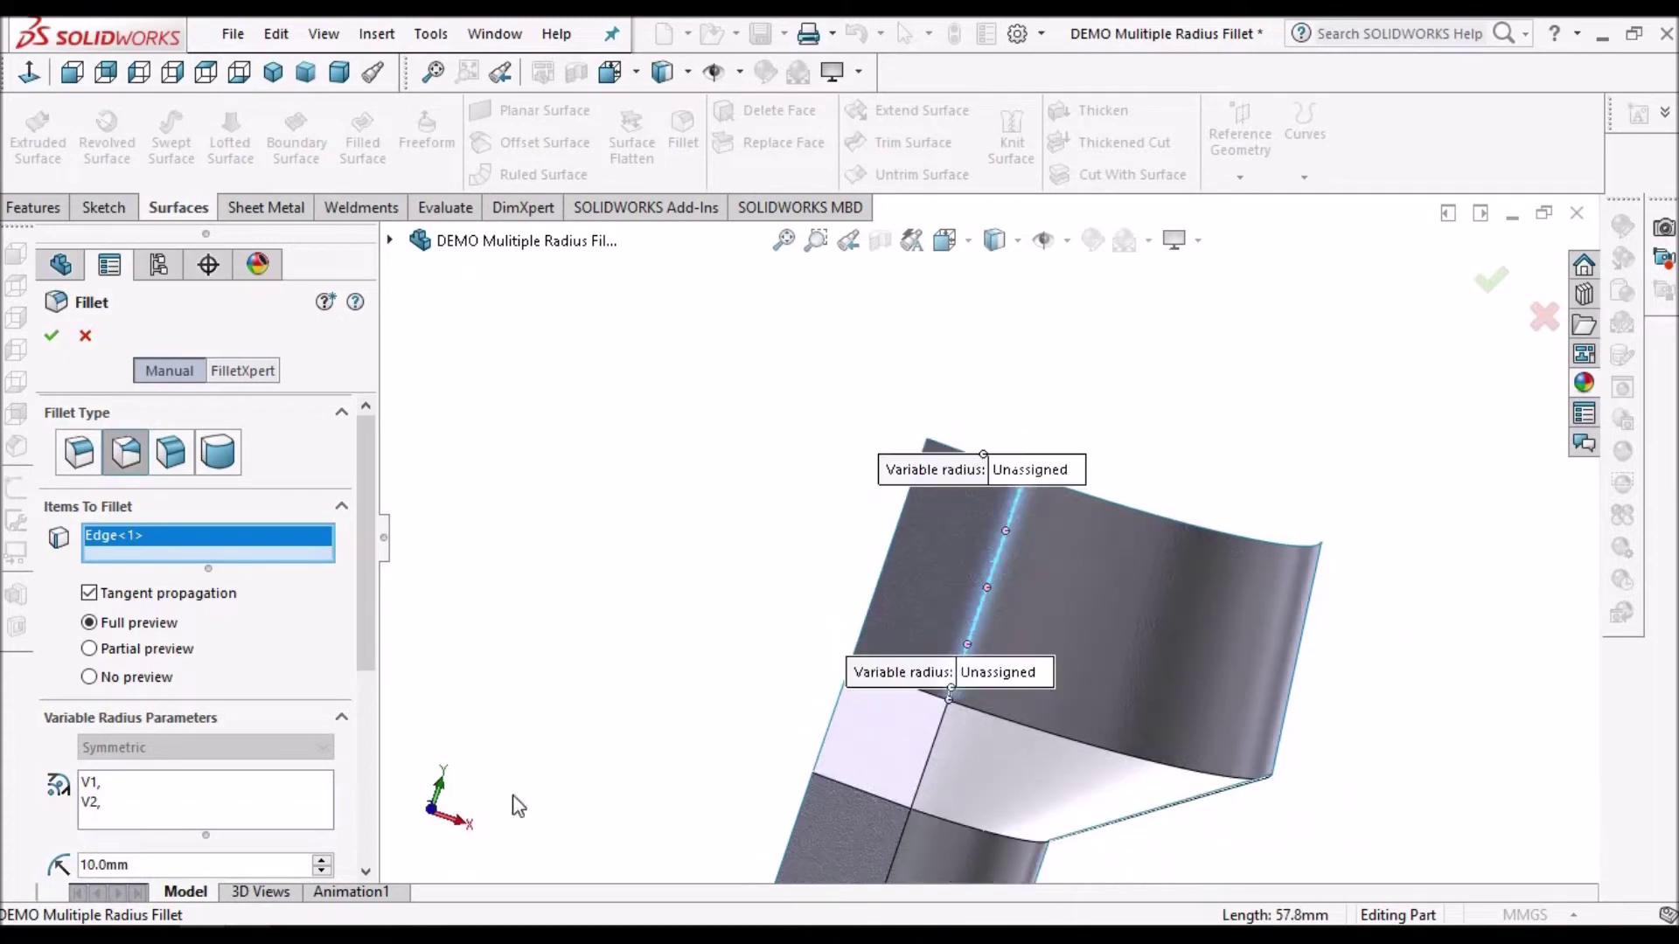
Set the variable radius at V1, the lower end of the edge, to 30 mm
{"action": "scroll", "coordinate": [369, 679], "scroll_direction": "down", "scroll_amount": 3}
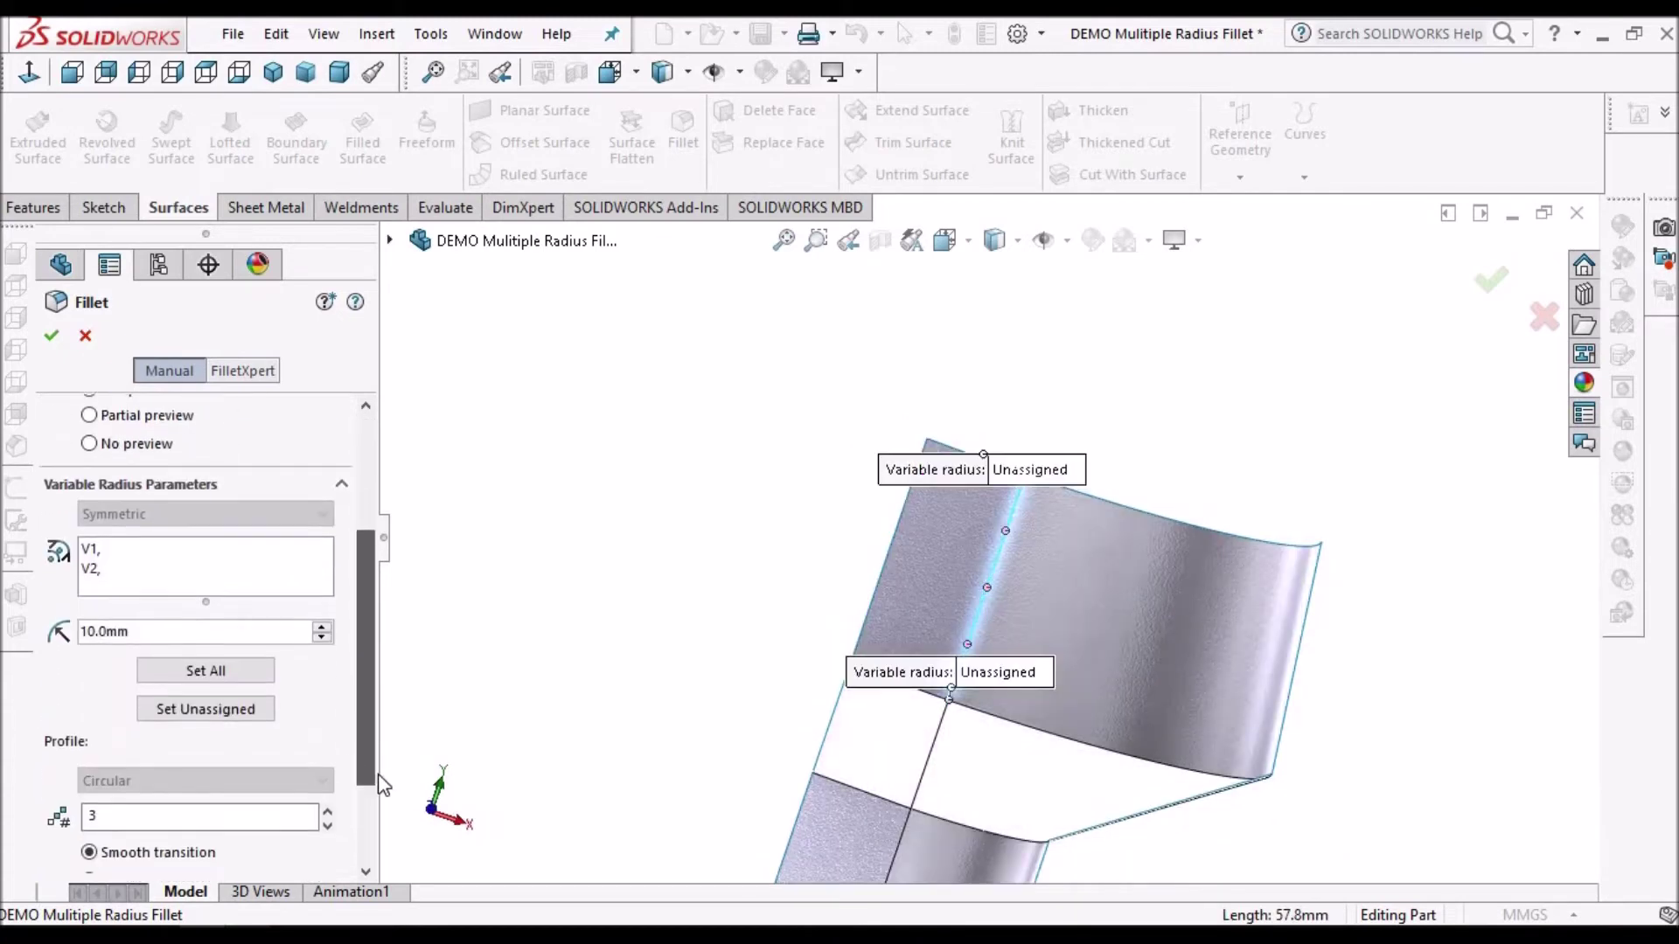
{"action": "left_click", "coordinate": [87, 551]}
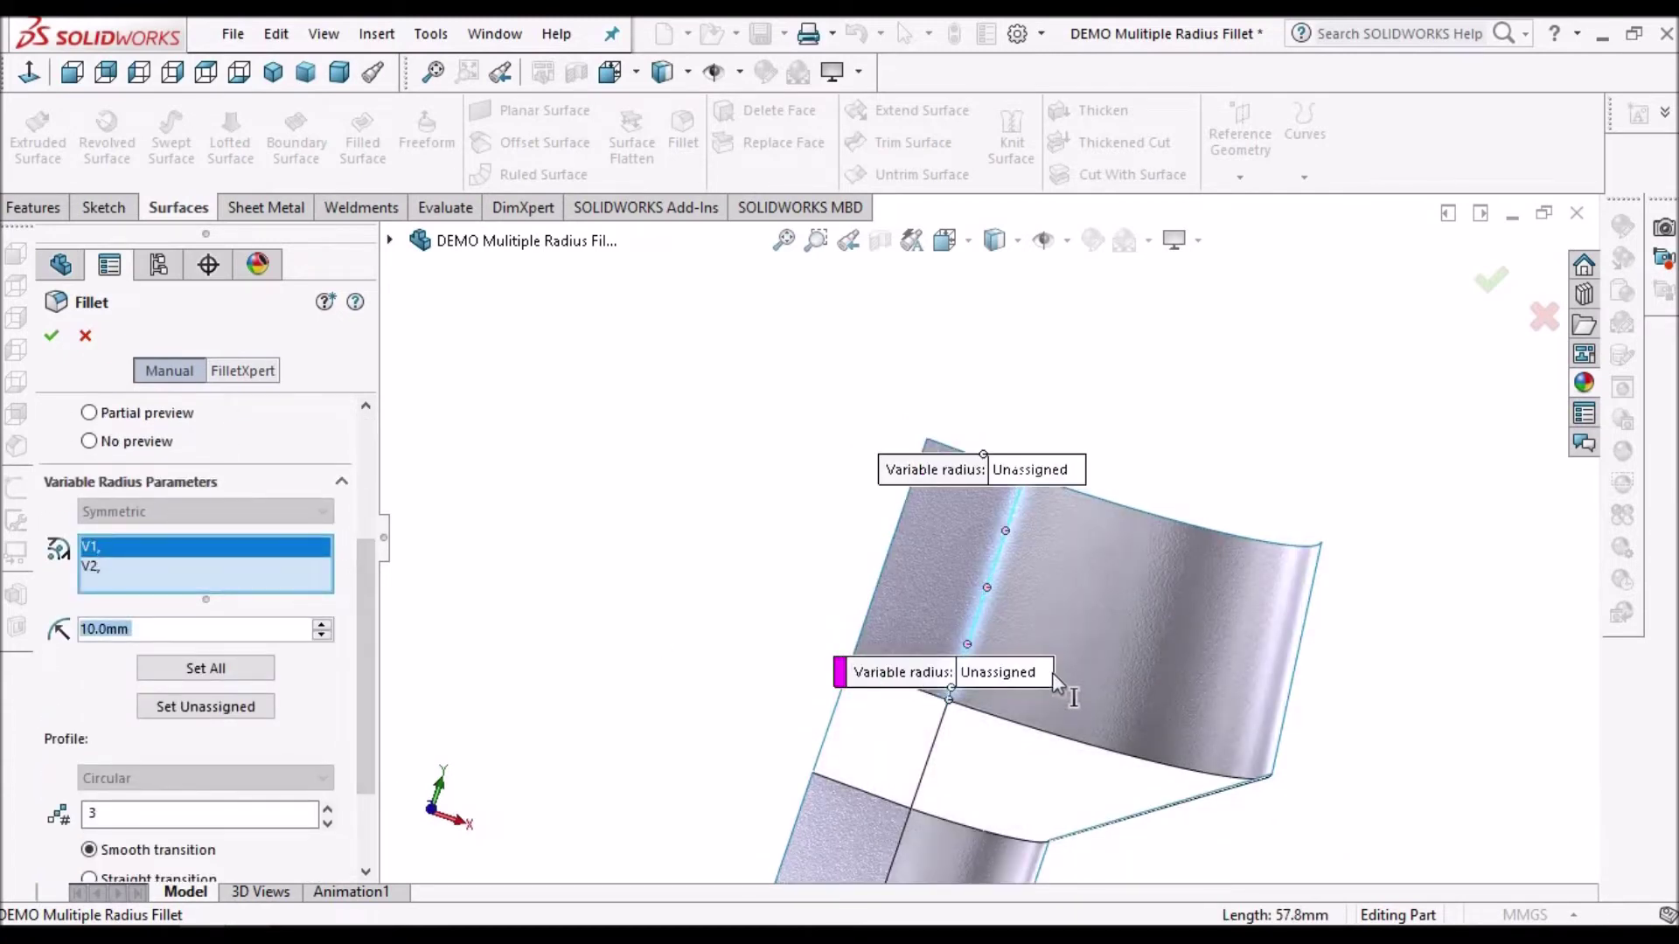
{"action": "scroll", "coordinate": [1031, 672], "scroll_direction": "down", "scroll_amount": 4}
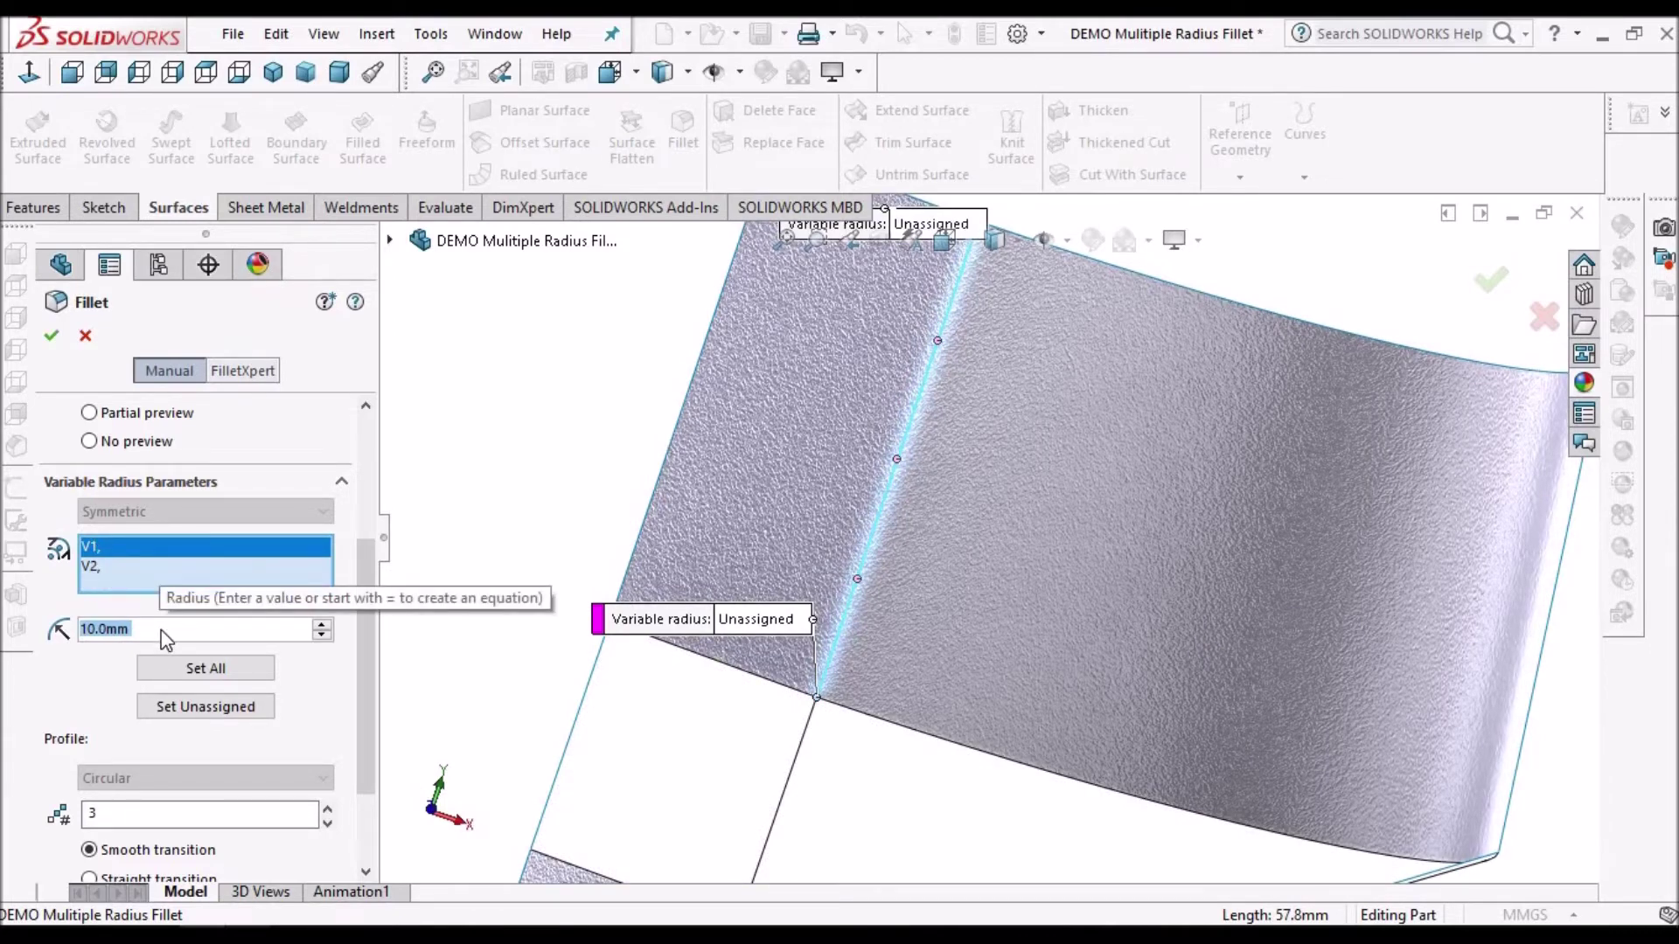
{"action": "type", "text": "30"}
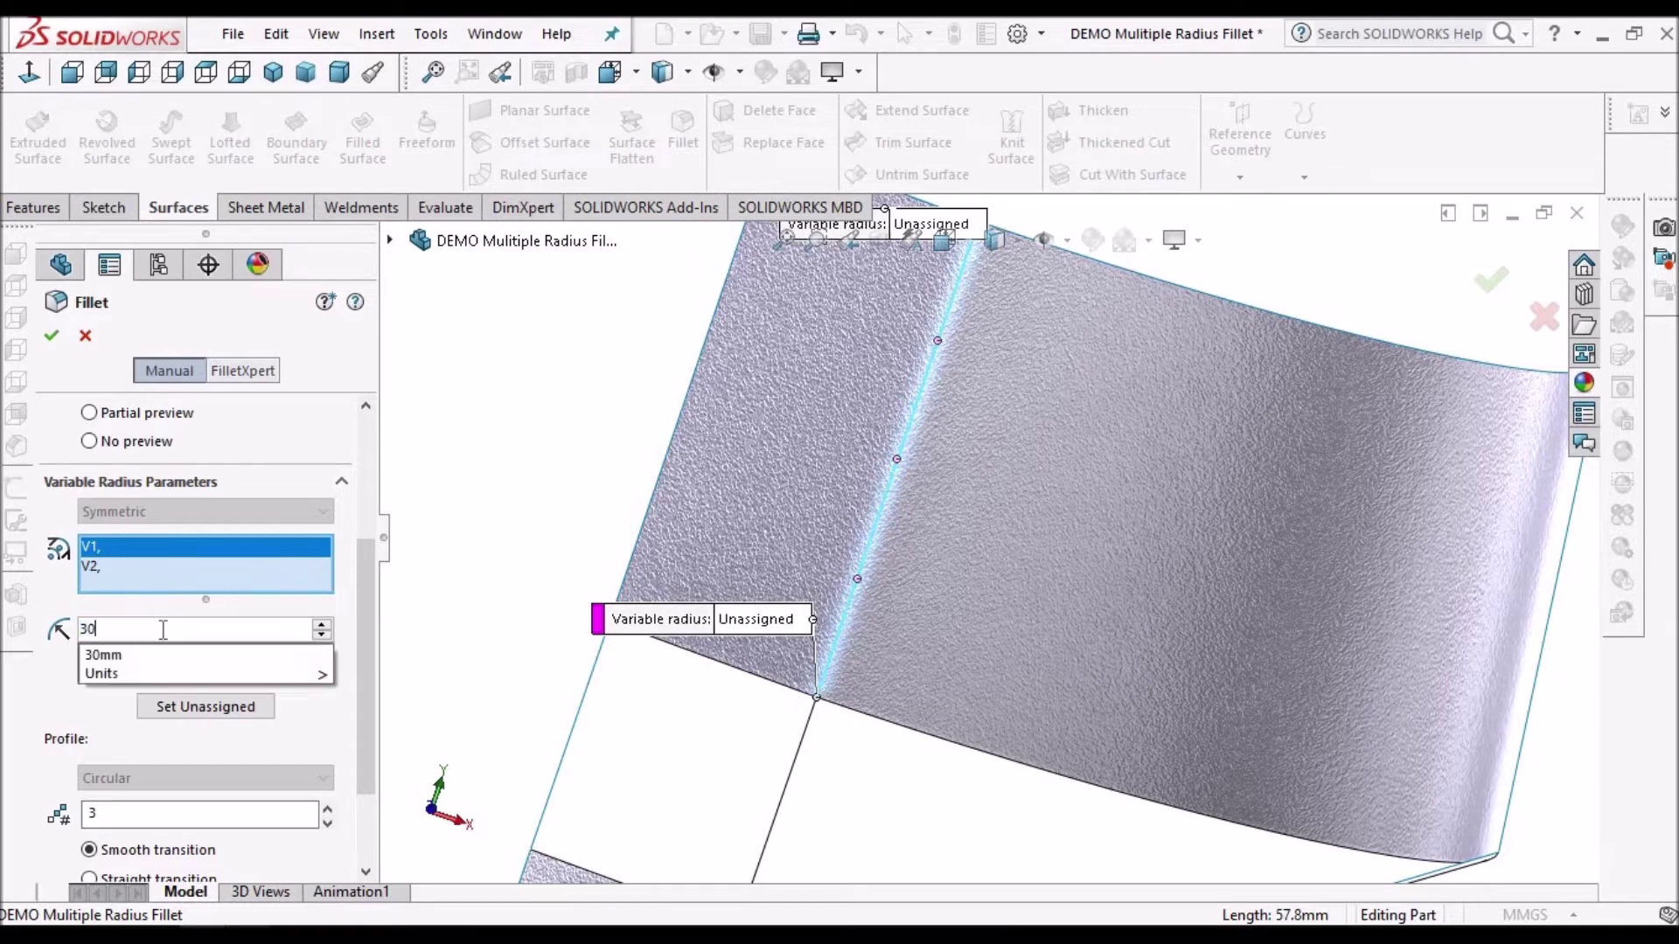
{"action": "key", "text": "Return"}
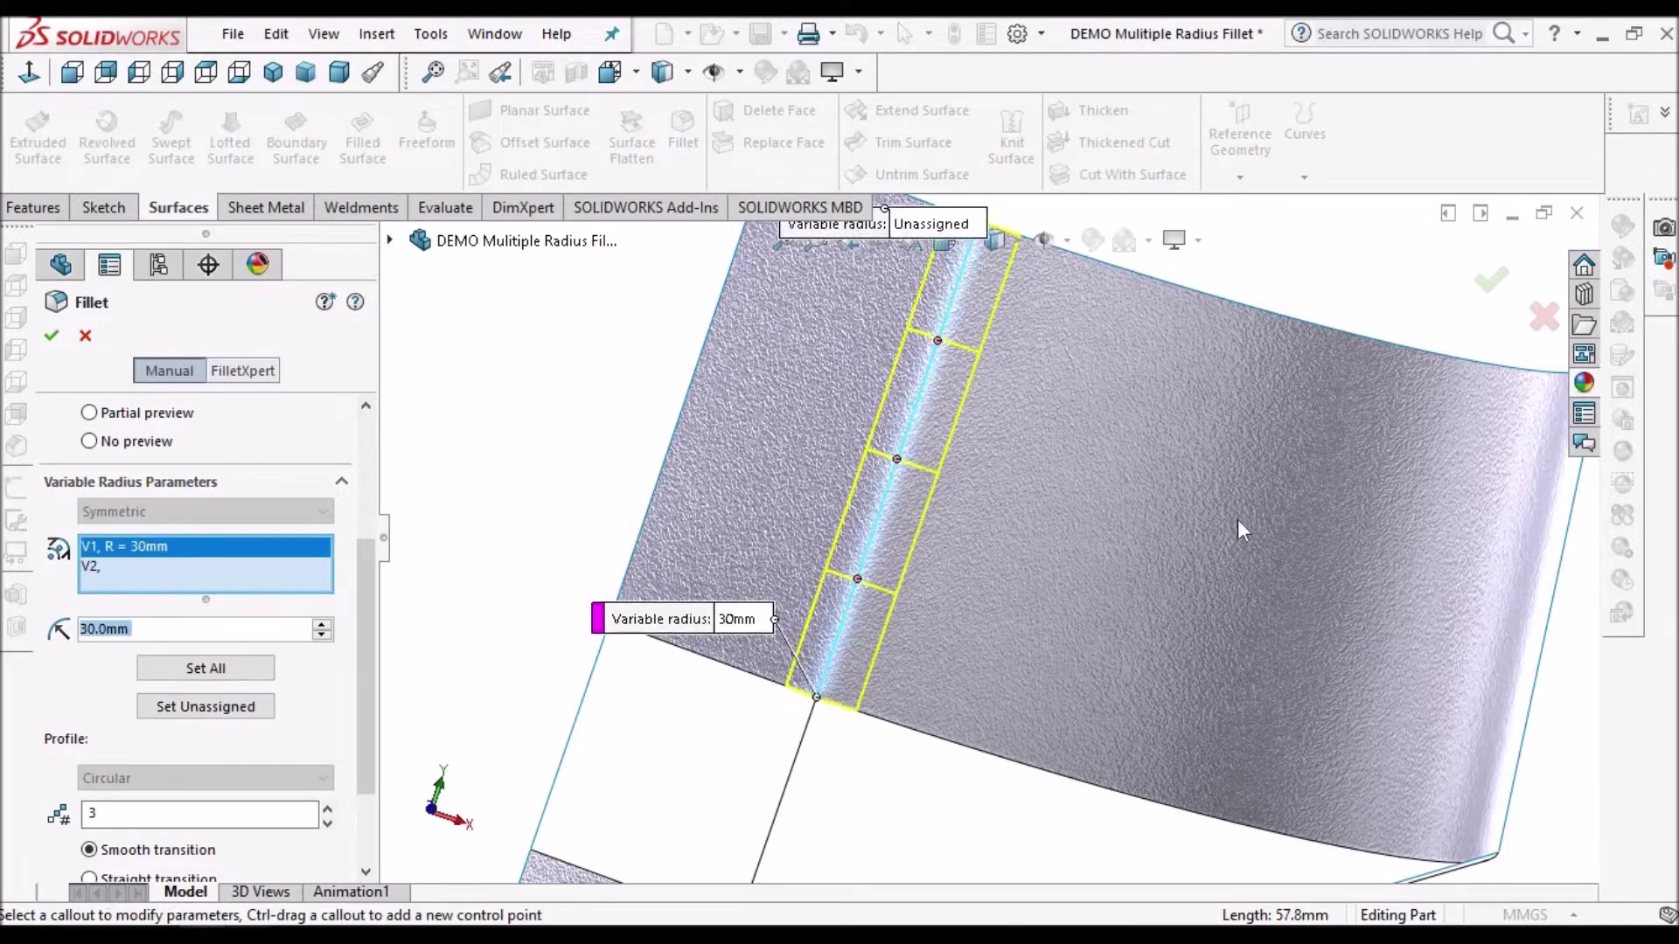
{"action": "middle_click_drag", "start_coordinate": [1250, 529], "coordinate": [1180, 455]}
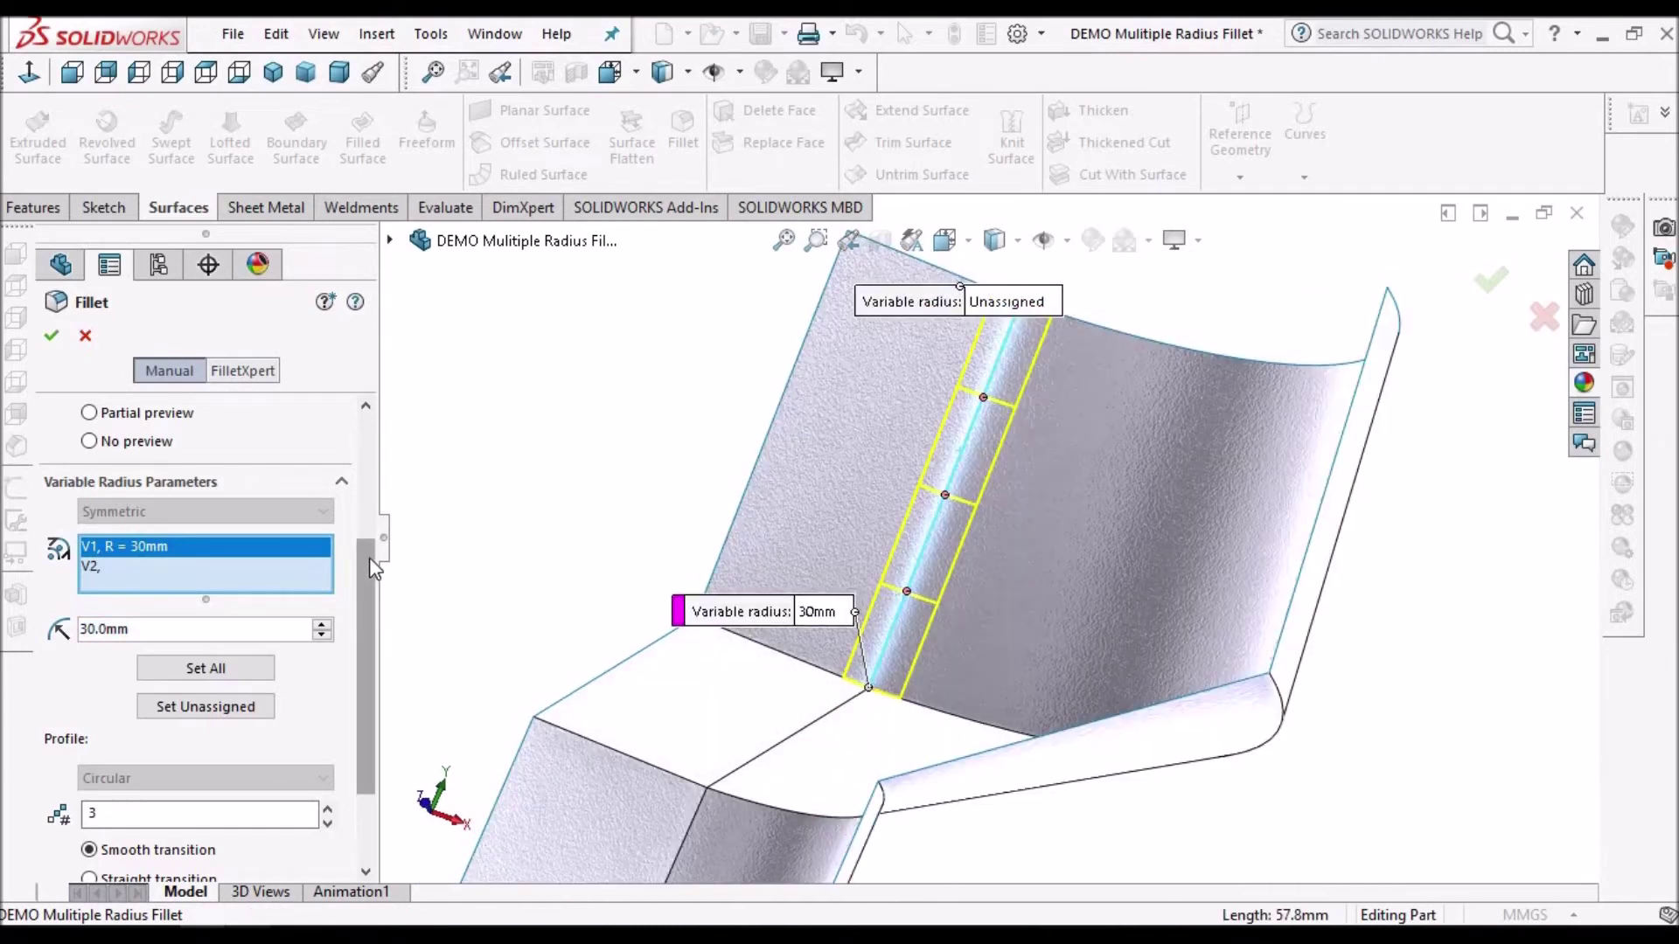
Set the variable radius at V2, the upper end of the edge, to 20 mm and inspect the tapered preview
{"action": "scroll", "coordinate": [369, 558], "scroll_direction": "up", "scroll_amount": 5}
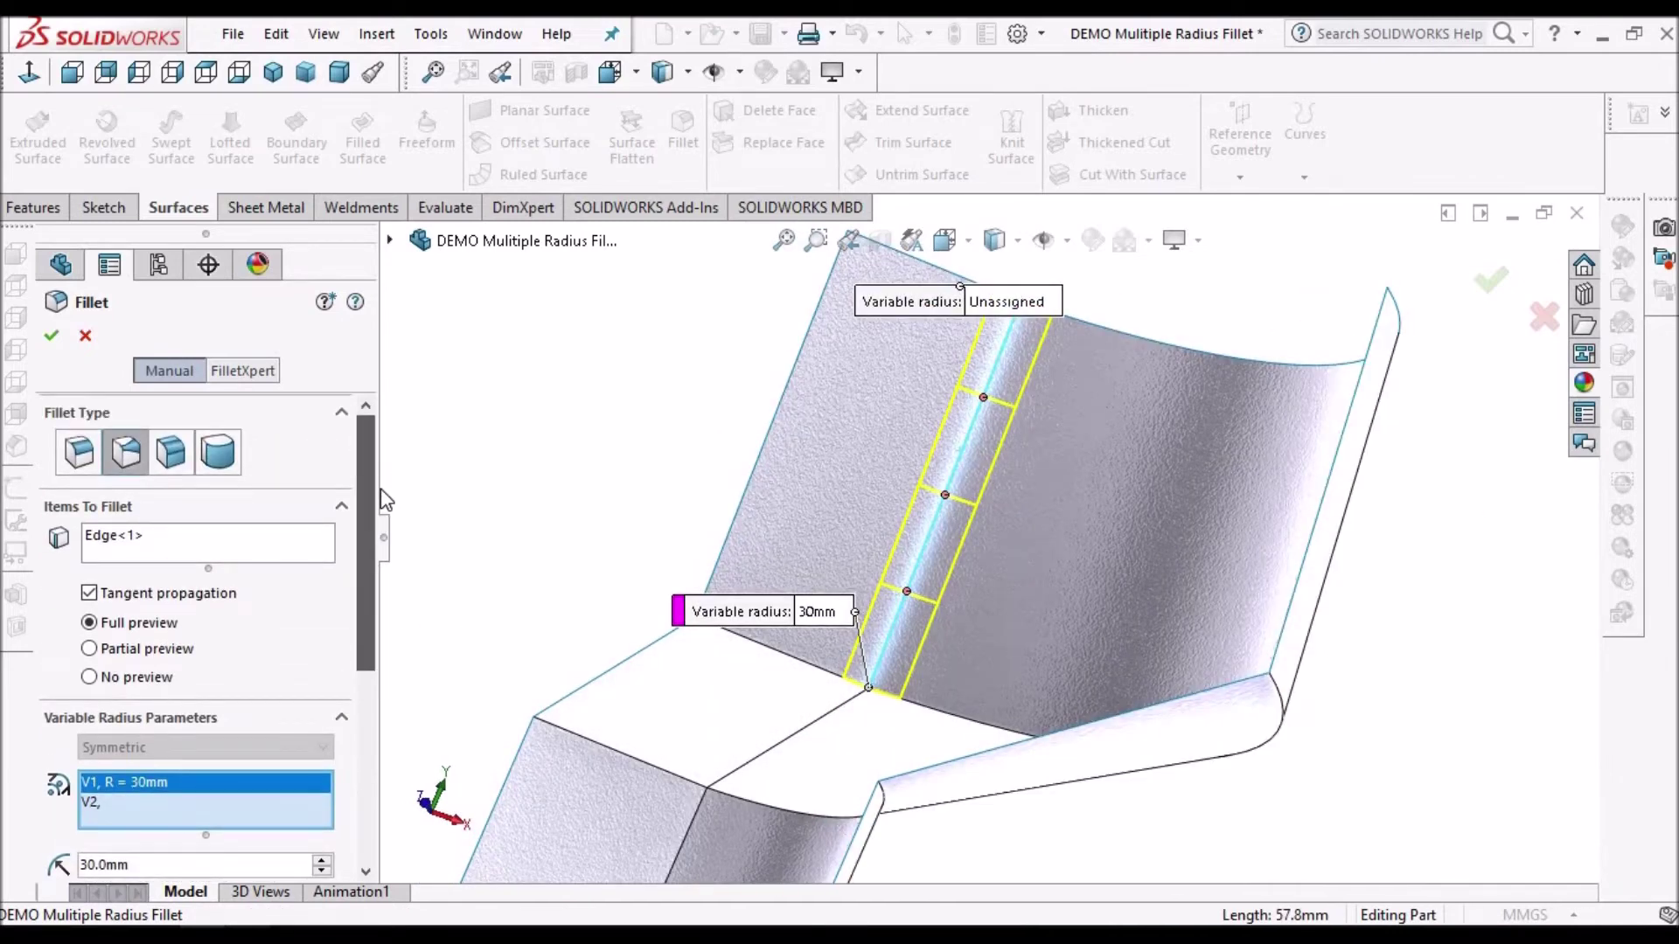
{"action": "scroll", "coordinate": [381, 494], "scroll_direction": "down", "scroll_amount": 3}
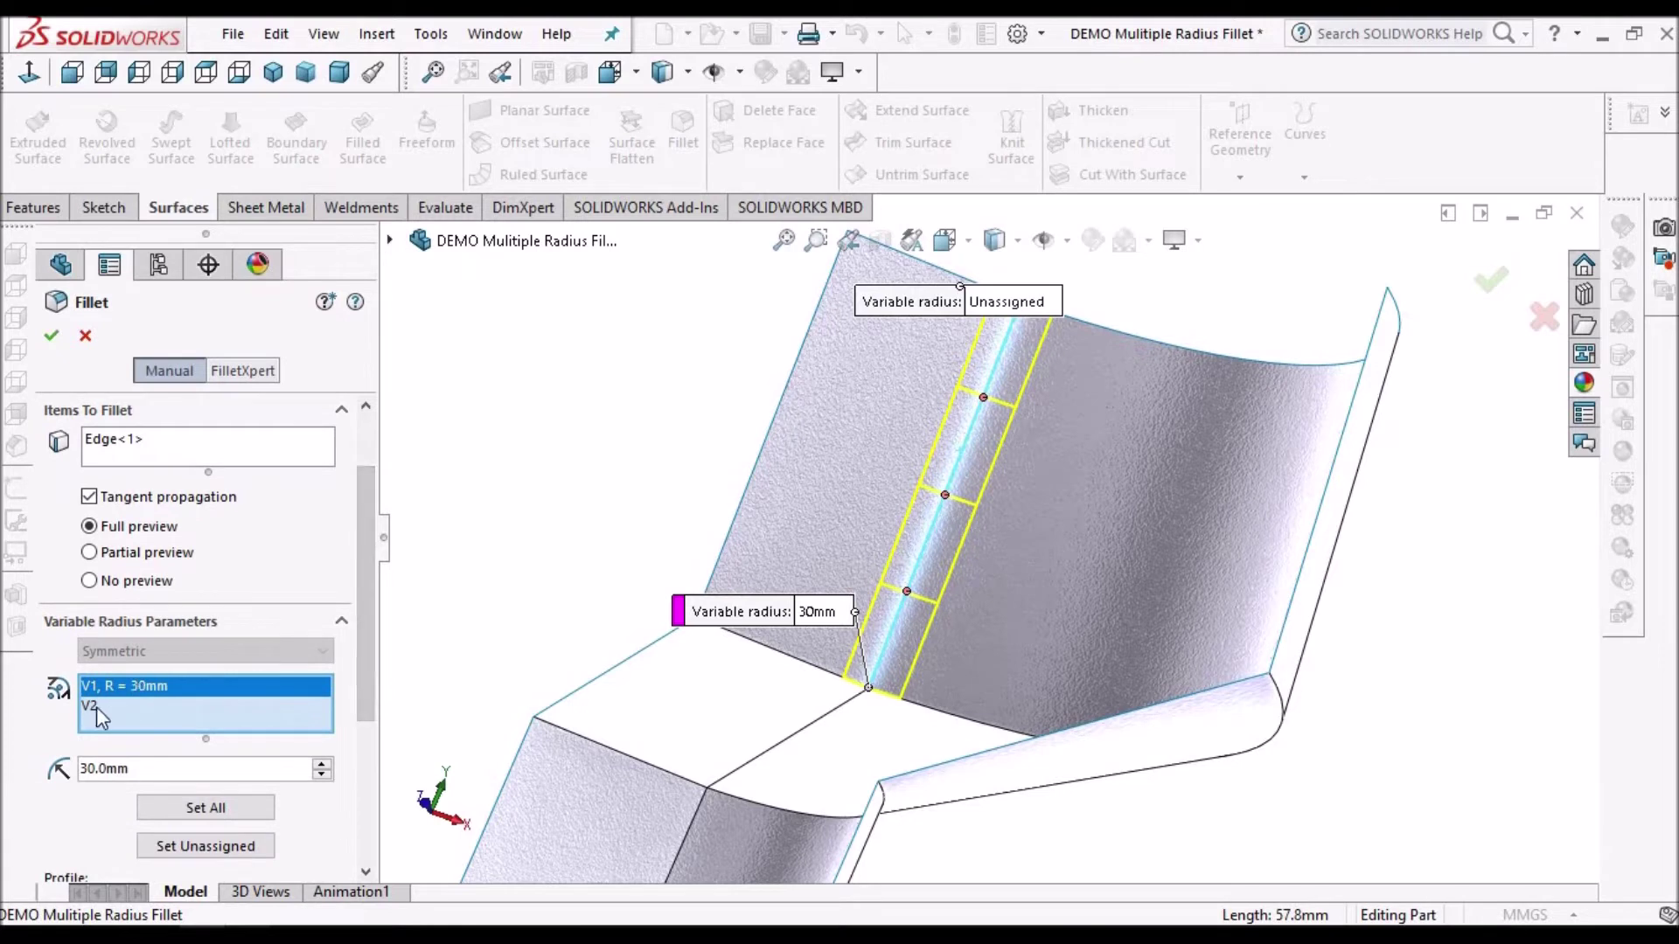
{"action": "left_click", "coordinate": [96, 706]}
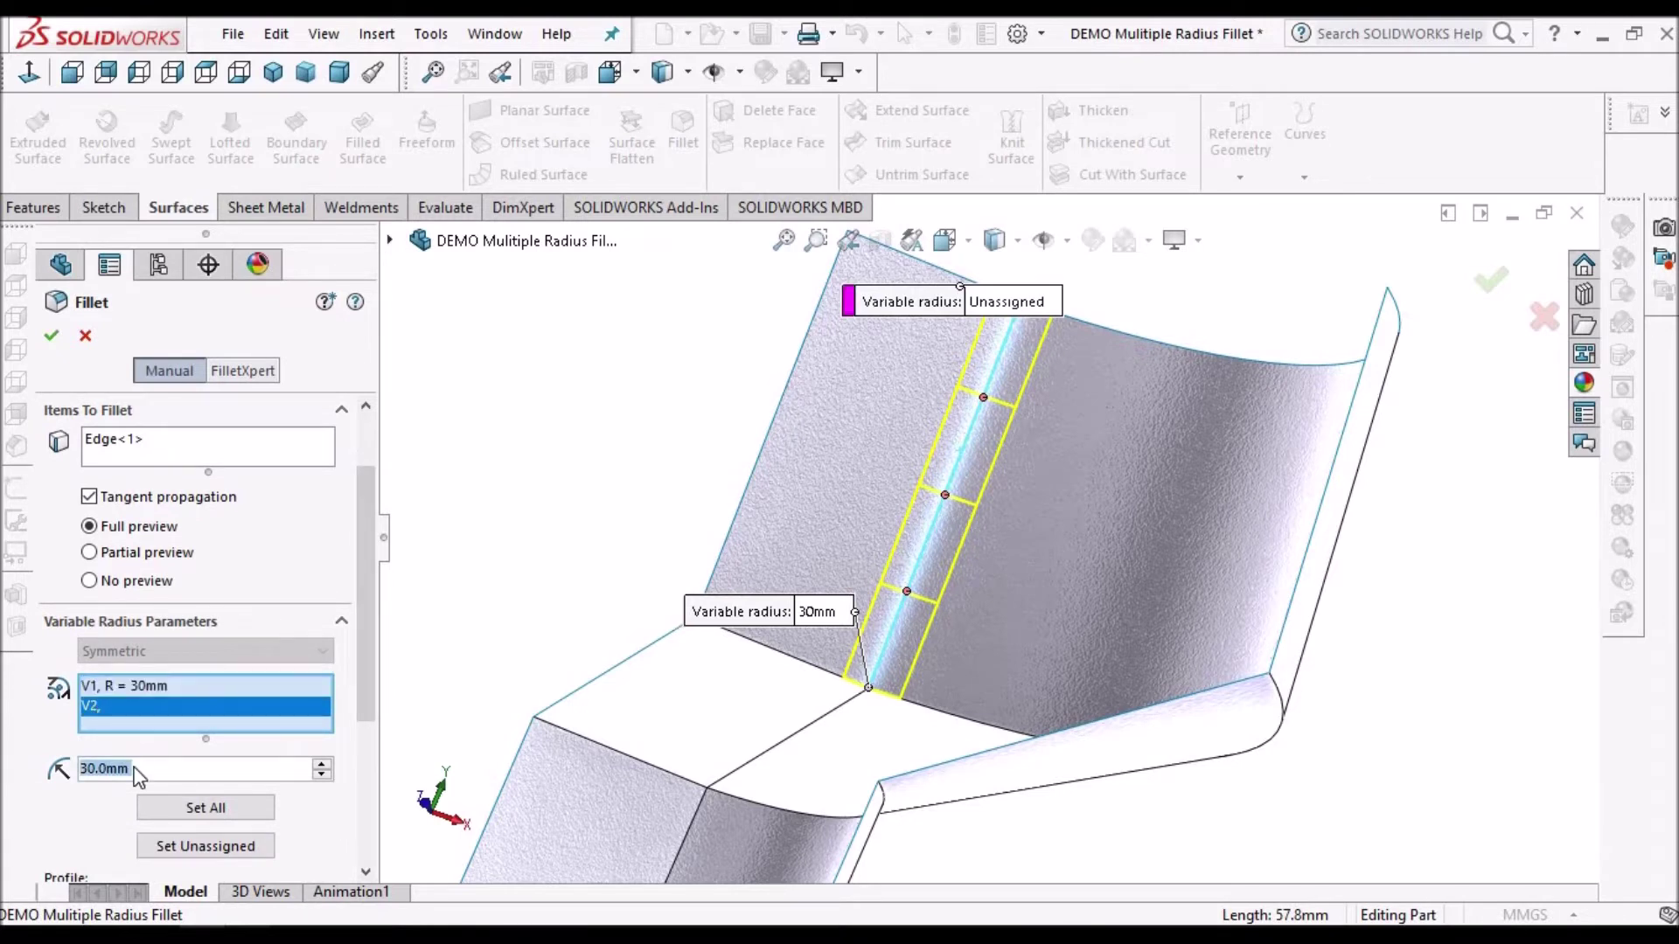
{"action": "type", "text": "20"}
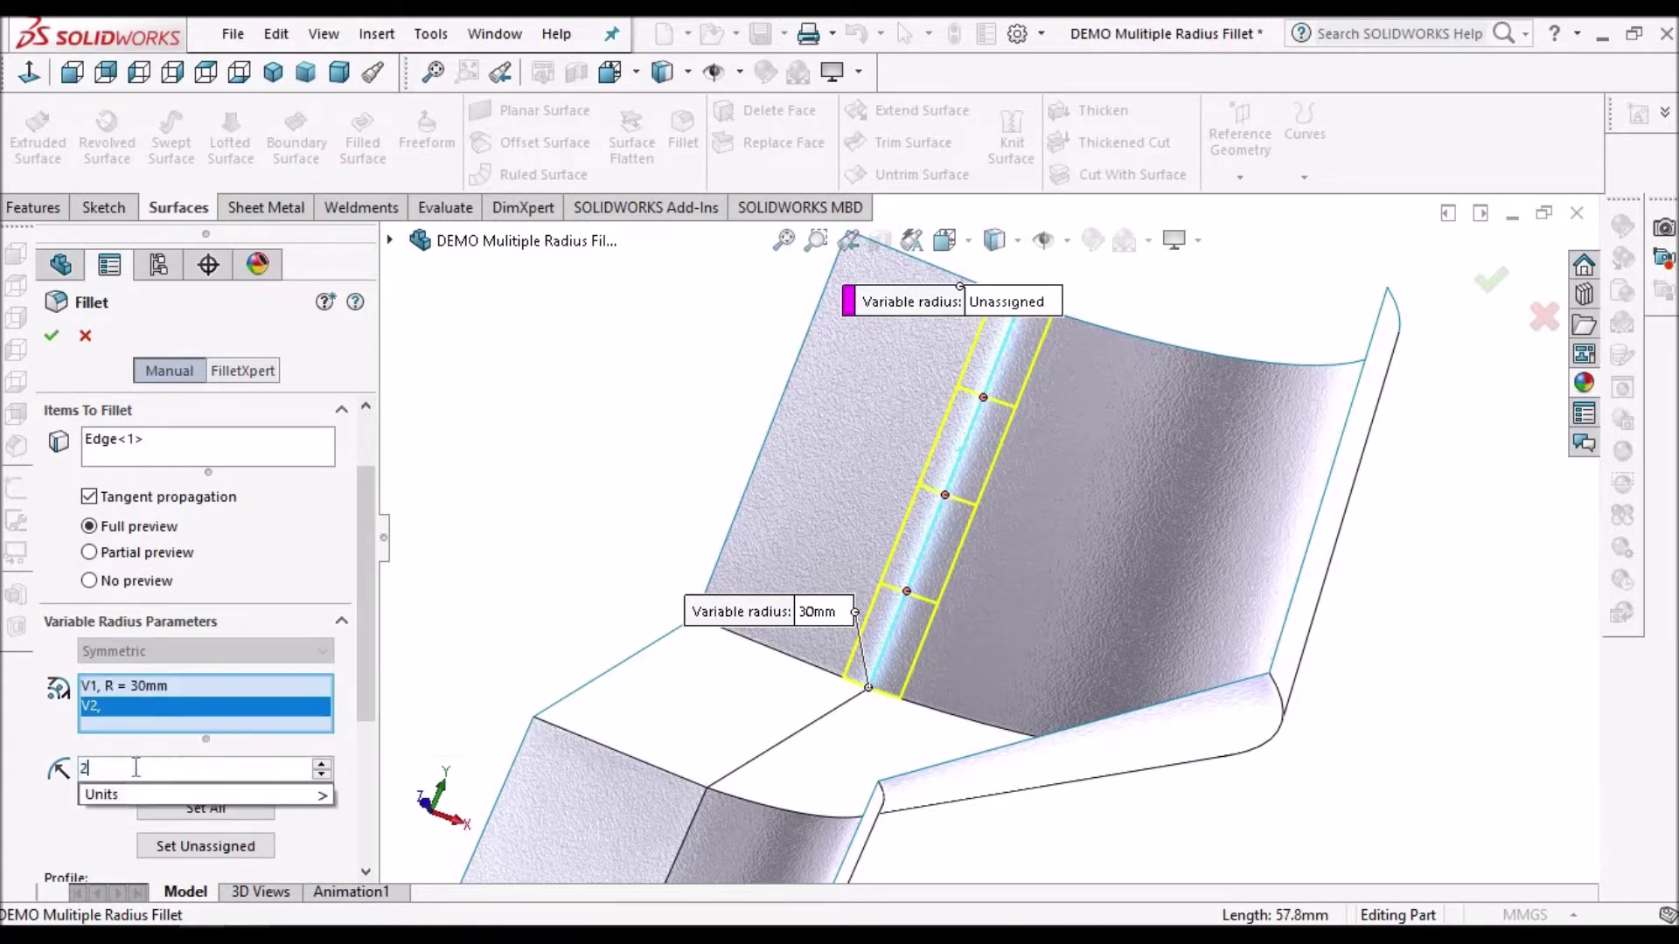
{"action": "key", "text": "Return"}
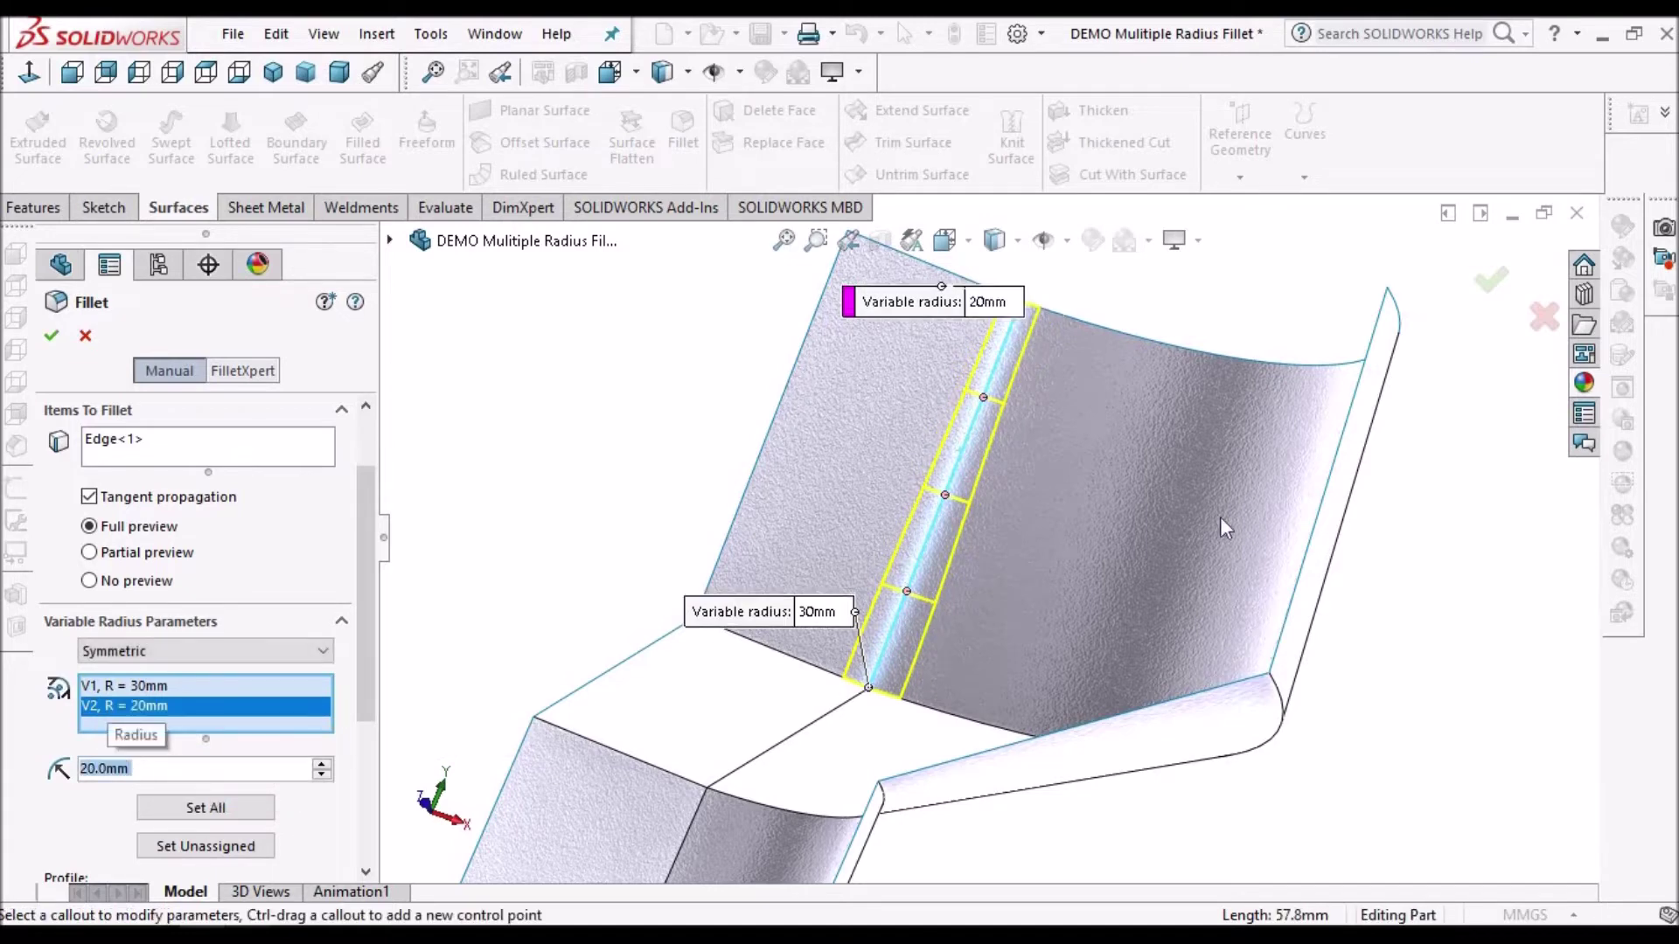
{"action": "scroll", "coordinate": [1004, 425], "scroll_direction": "down", "scroll_amount": 5}
{"action": "scroll", "coordinate": [1014, 490], "scroll_direction": "up", "scroll_amount": 5}
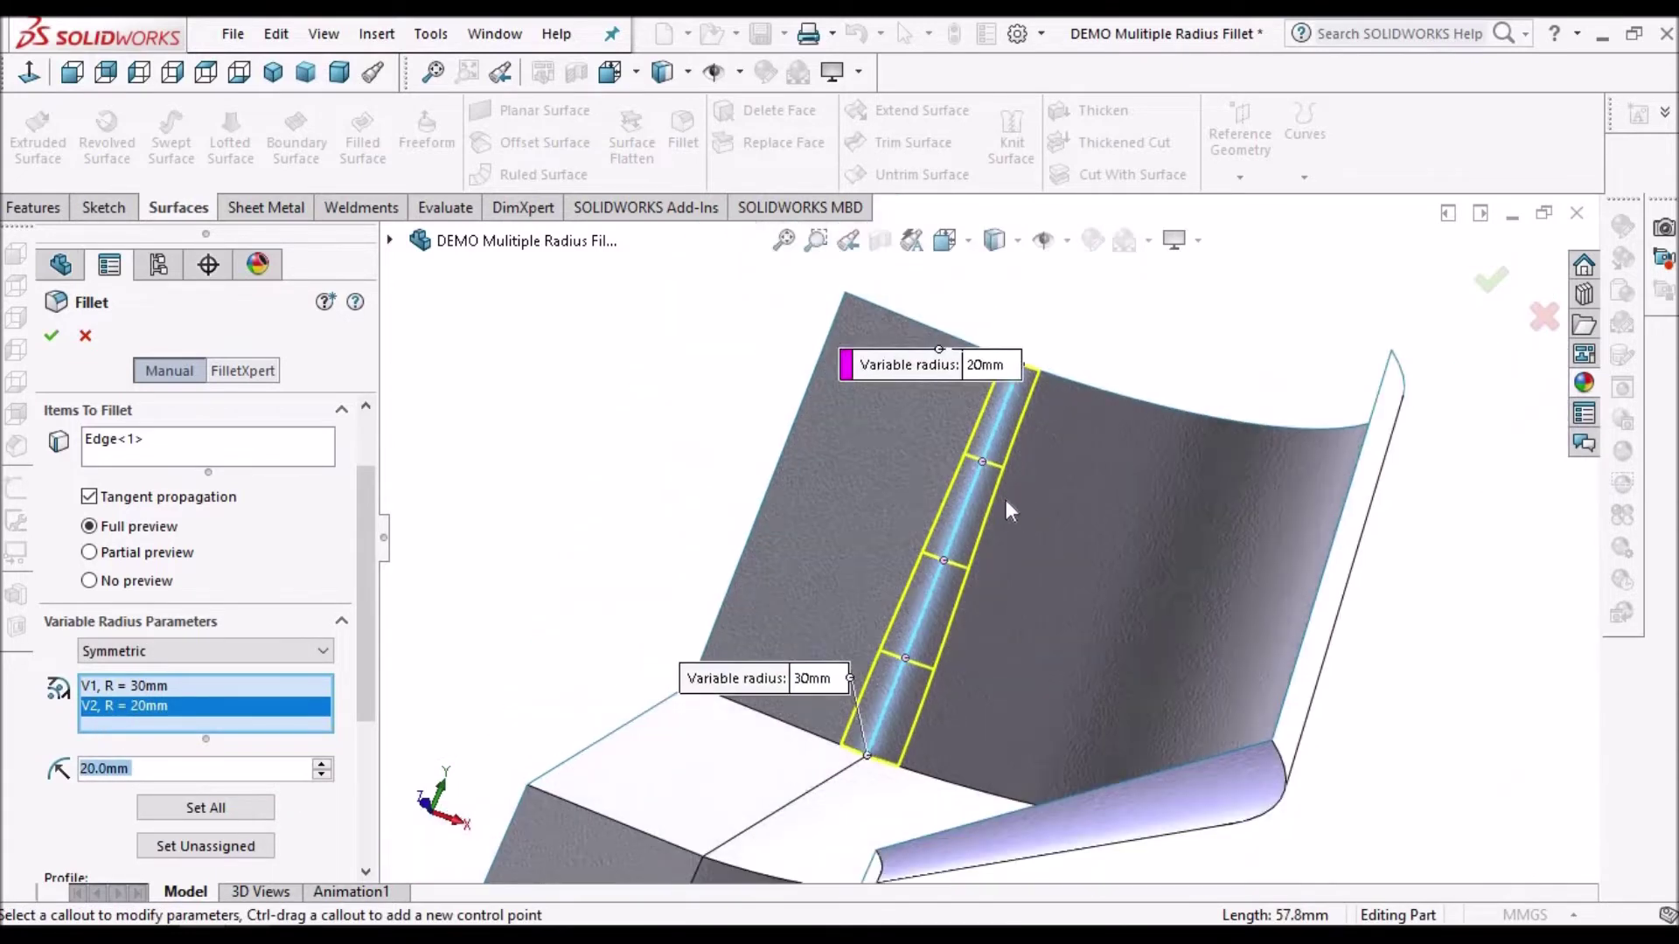
{"action": "middle_click_drag", "start_coordinate": [1006, 500], "coordinate": [922, 581]}
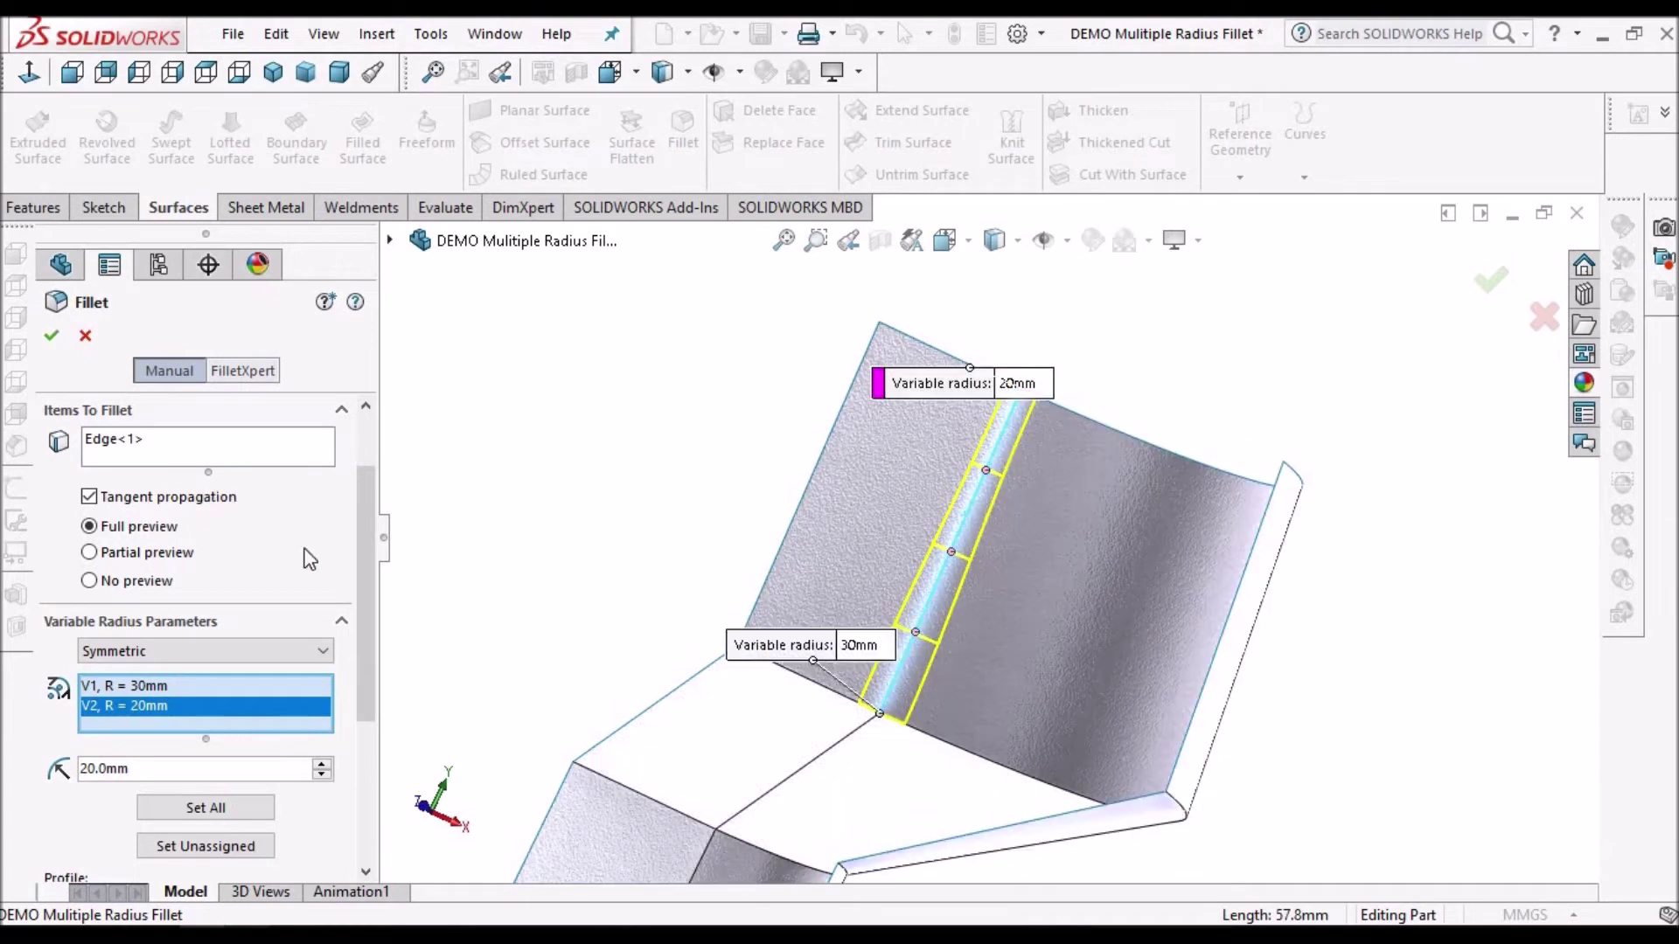
Move both variable radius callouts clear of the edge and activate the control point at 75% of its length
{"action": "left_click_drag", "start_coordinate": [363, 558], "coordinate": [377, 494]}
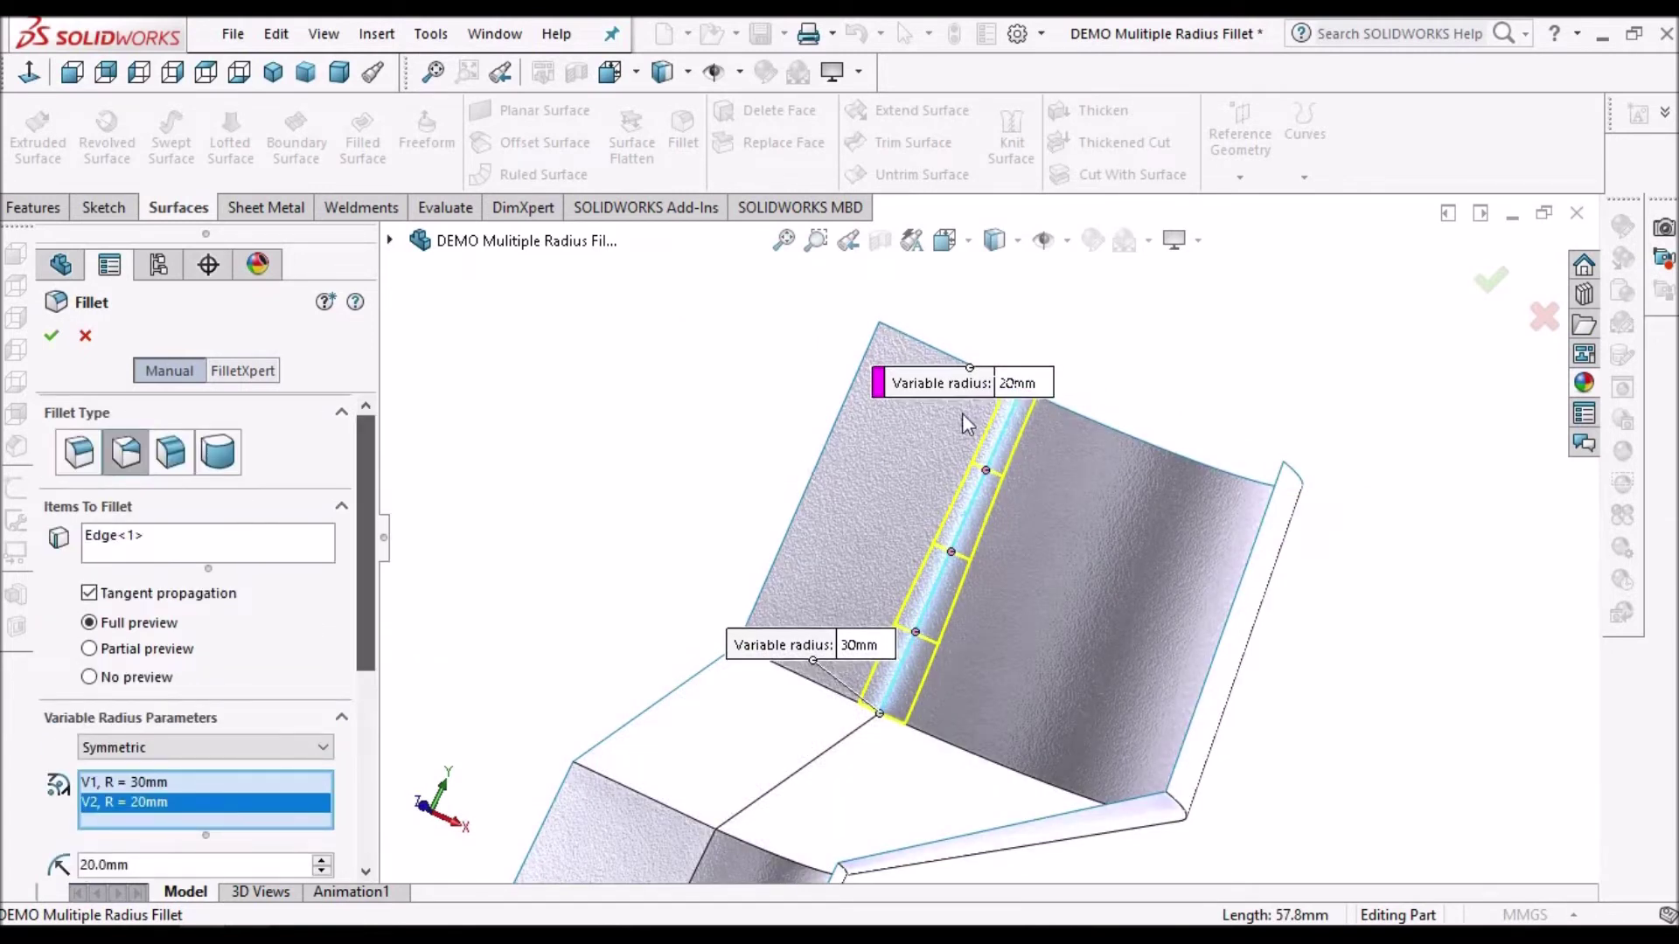
{"action": "left_click_drag", "start_coordinate": [820, 649], "coordinate": [713, 635]}
{"action": "left_click_drag", "start_coordinate": [1047, 328], "coordinate": [1062, 324]}
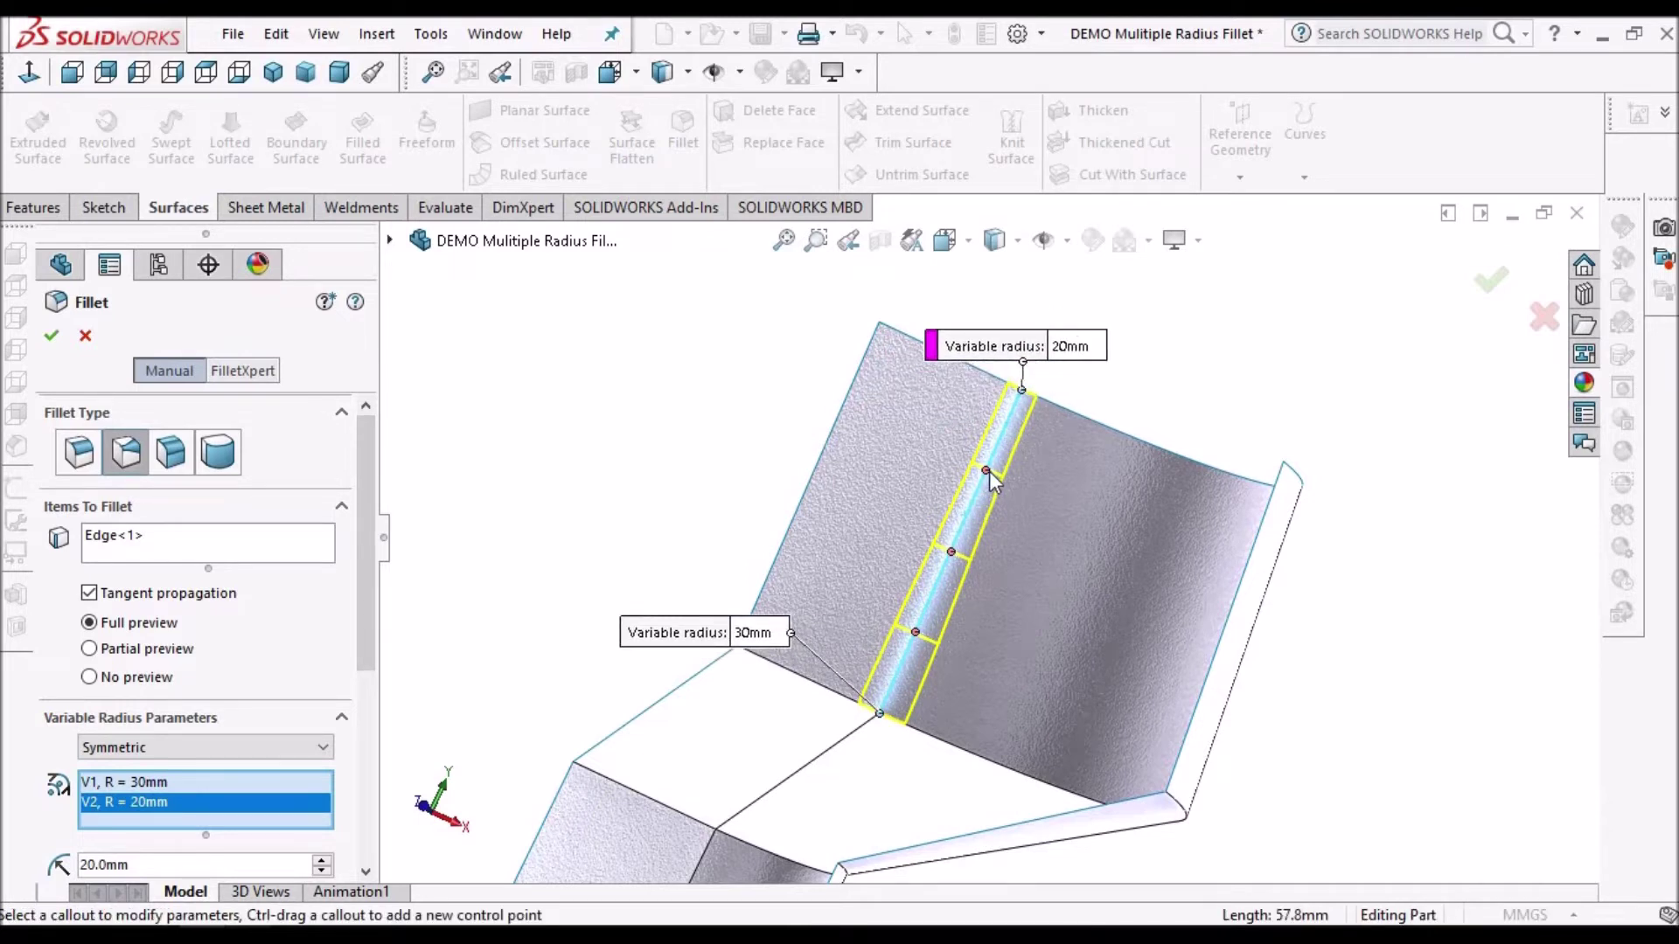
{"action": "left_click", "coordinate": [986, 471]}
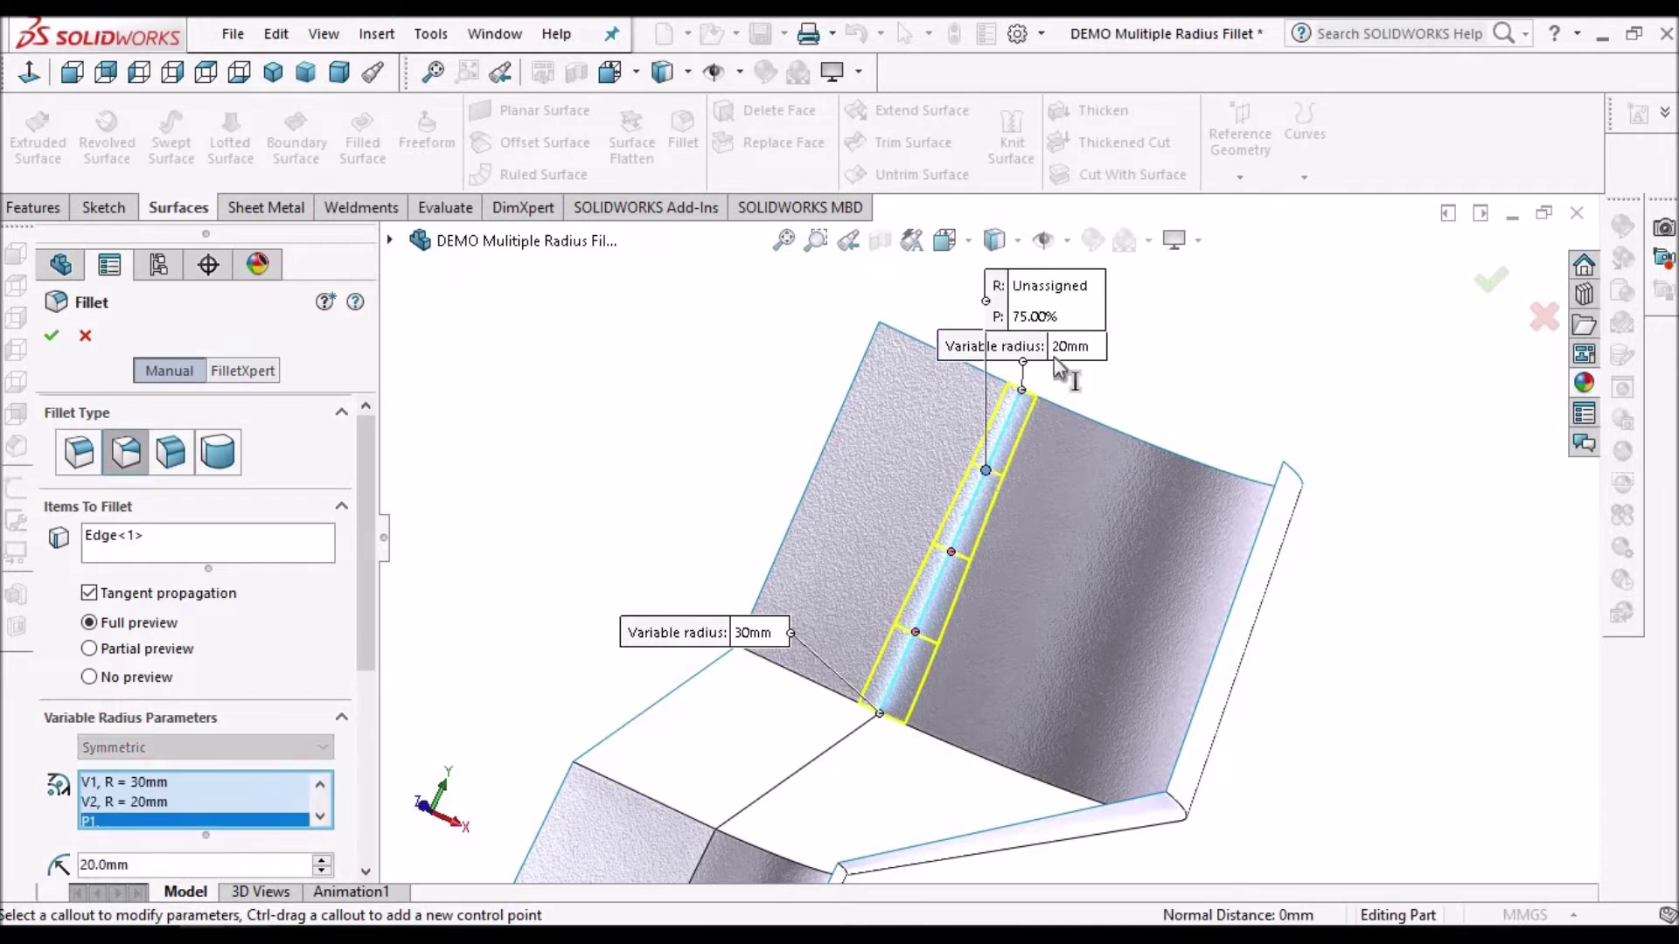
Move the V2 callout away from the part and set the radius at the edge's upper end to 50 mm
{"action": "left_click_drag", "start_coordinate": [838, 358], "coordinate": [747, 378]}
{"action": "left_click", "coordinate": [738, 376]}
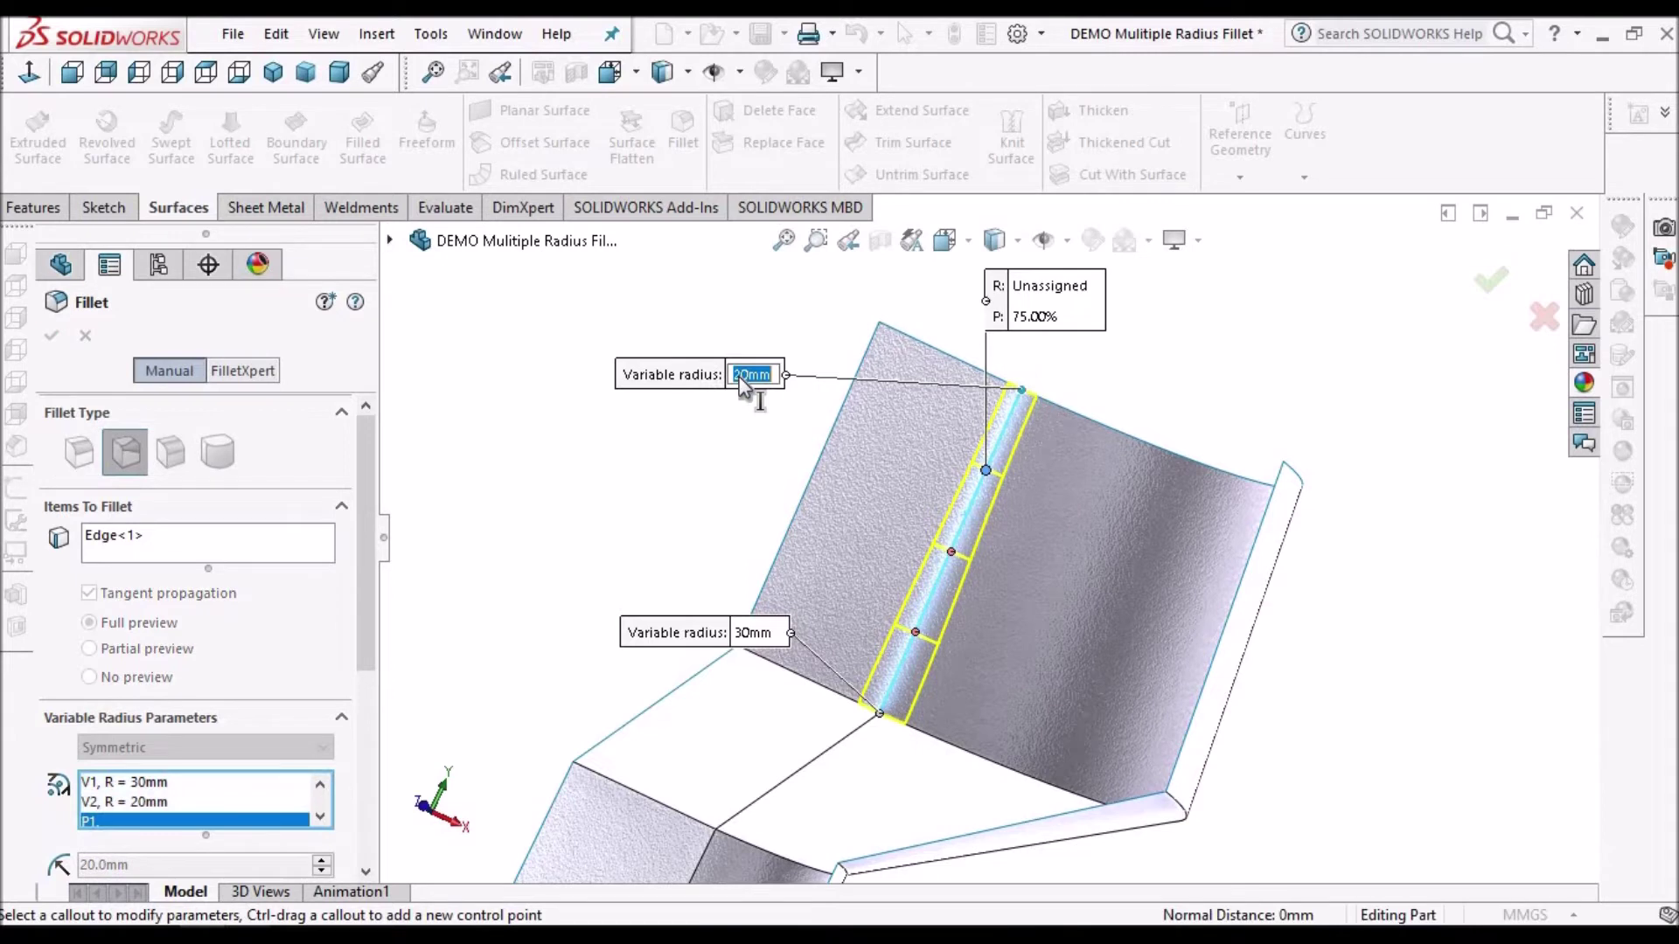
{"action": "type", "text": "50"}
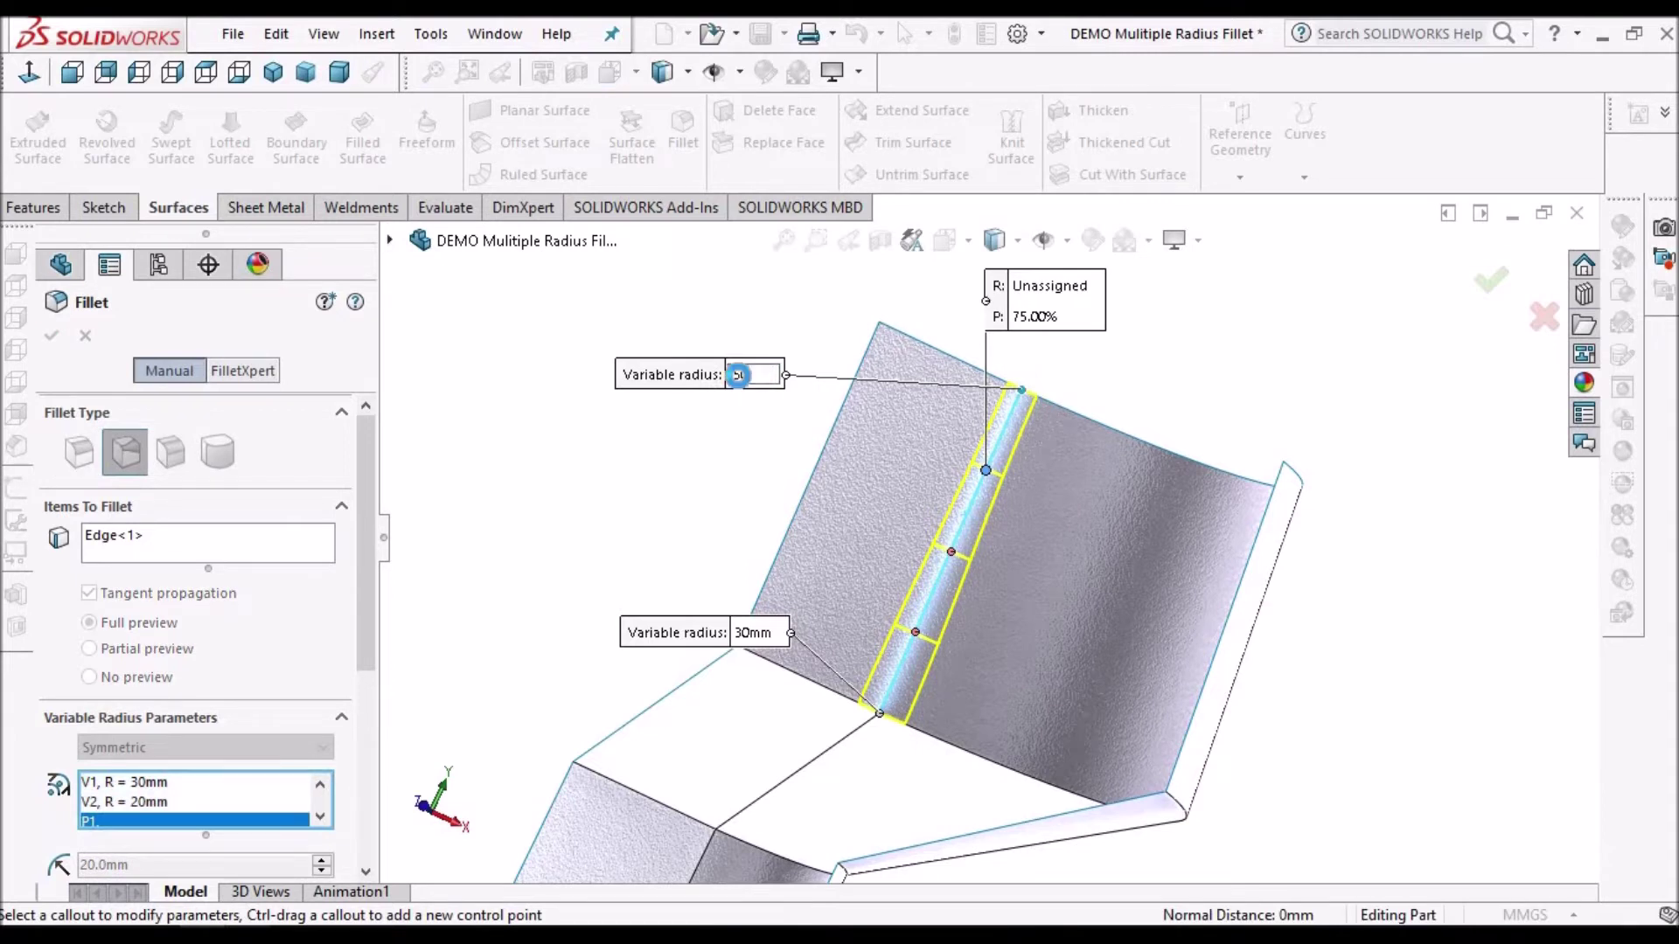
{"action": "key", "text": "Return"}
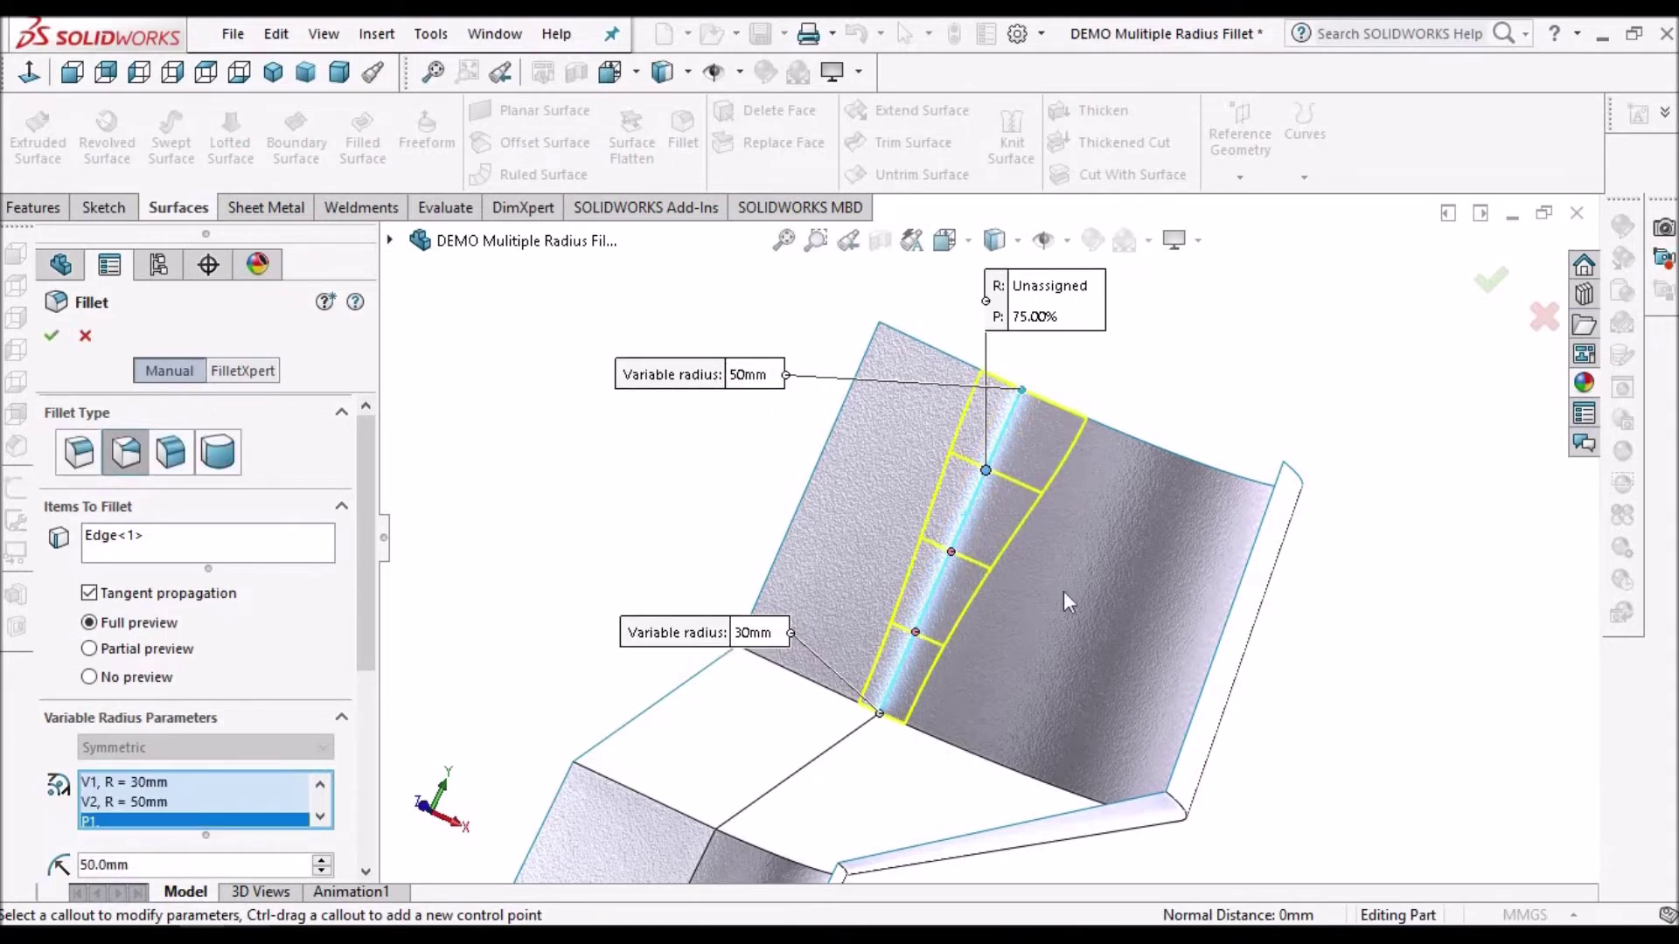
Activate the control point at the edge's midpoint, place its callout clear of the part, and set its position to 20%
{"action": "left_click", "coordinate": [951, 553]}
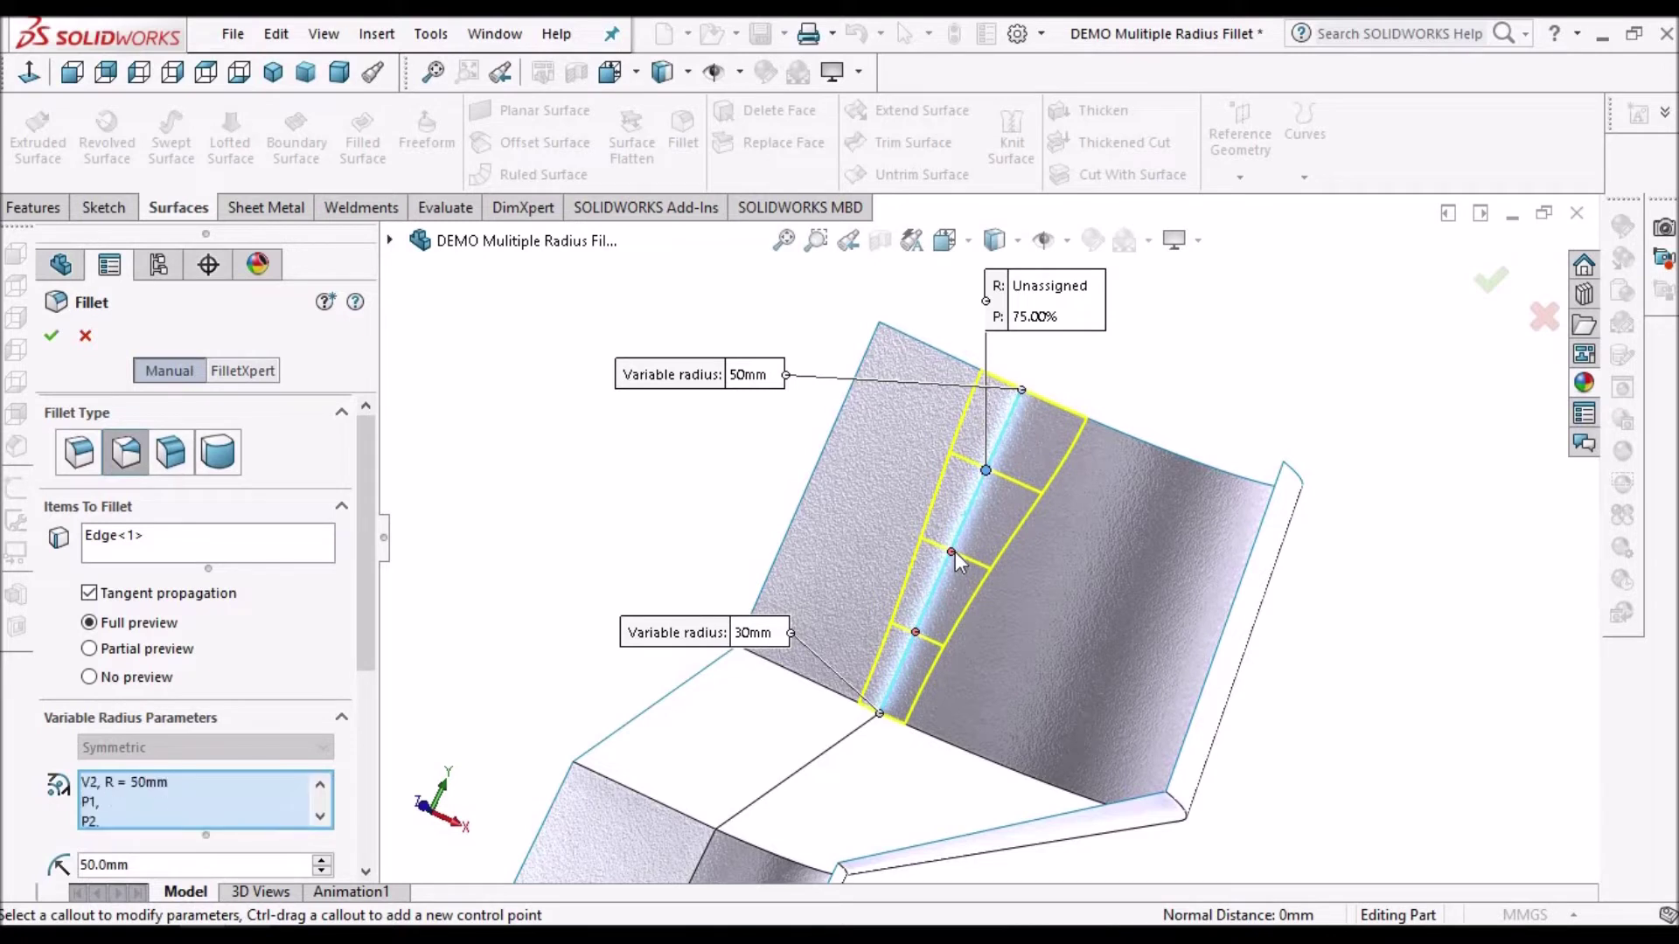
{"action": "left_click_drag", "start_coordinate": [731, 444], "coordinate": [742, 503]}
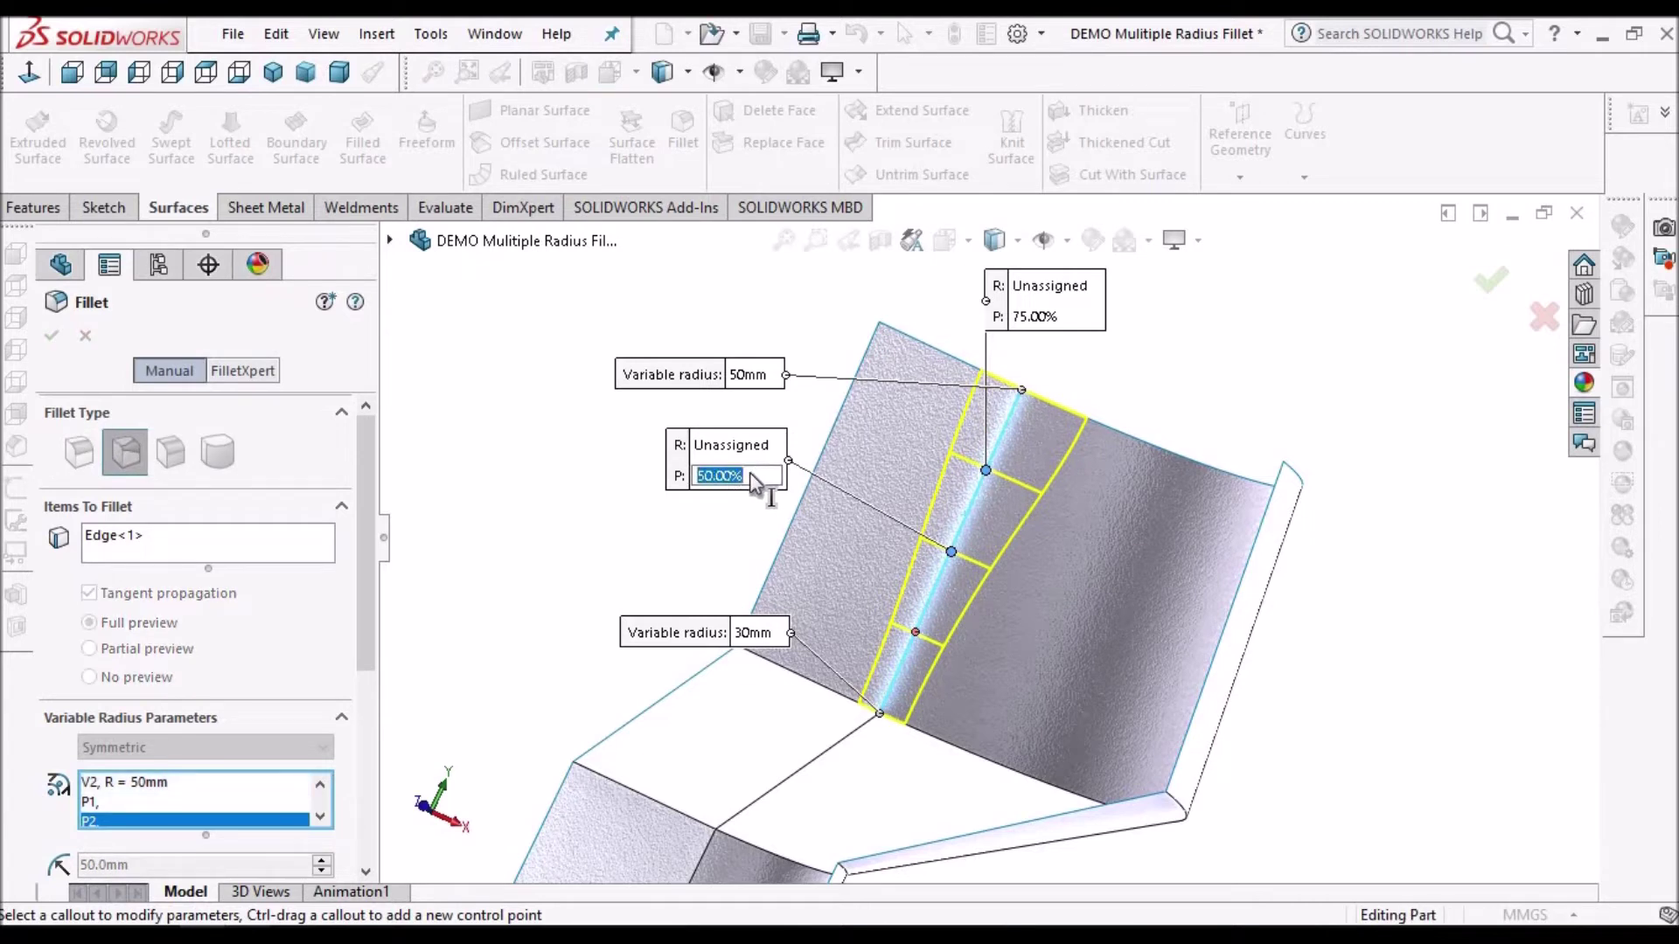
{"action": "type", "text": "25"}
{"action": "key", "text": "Return"}
{"action": "left_click", "coordinate": [721, 475]}
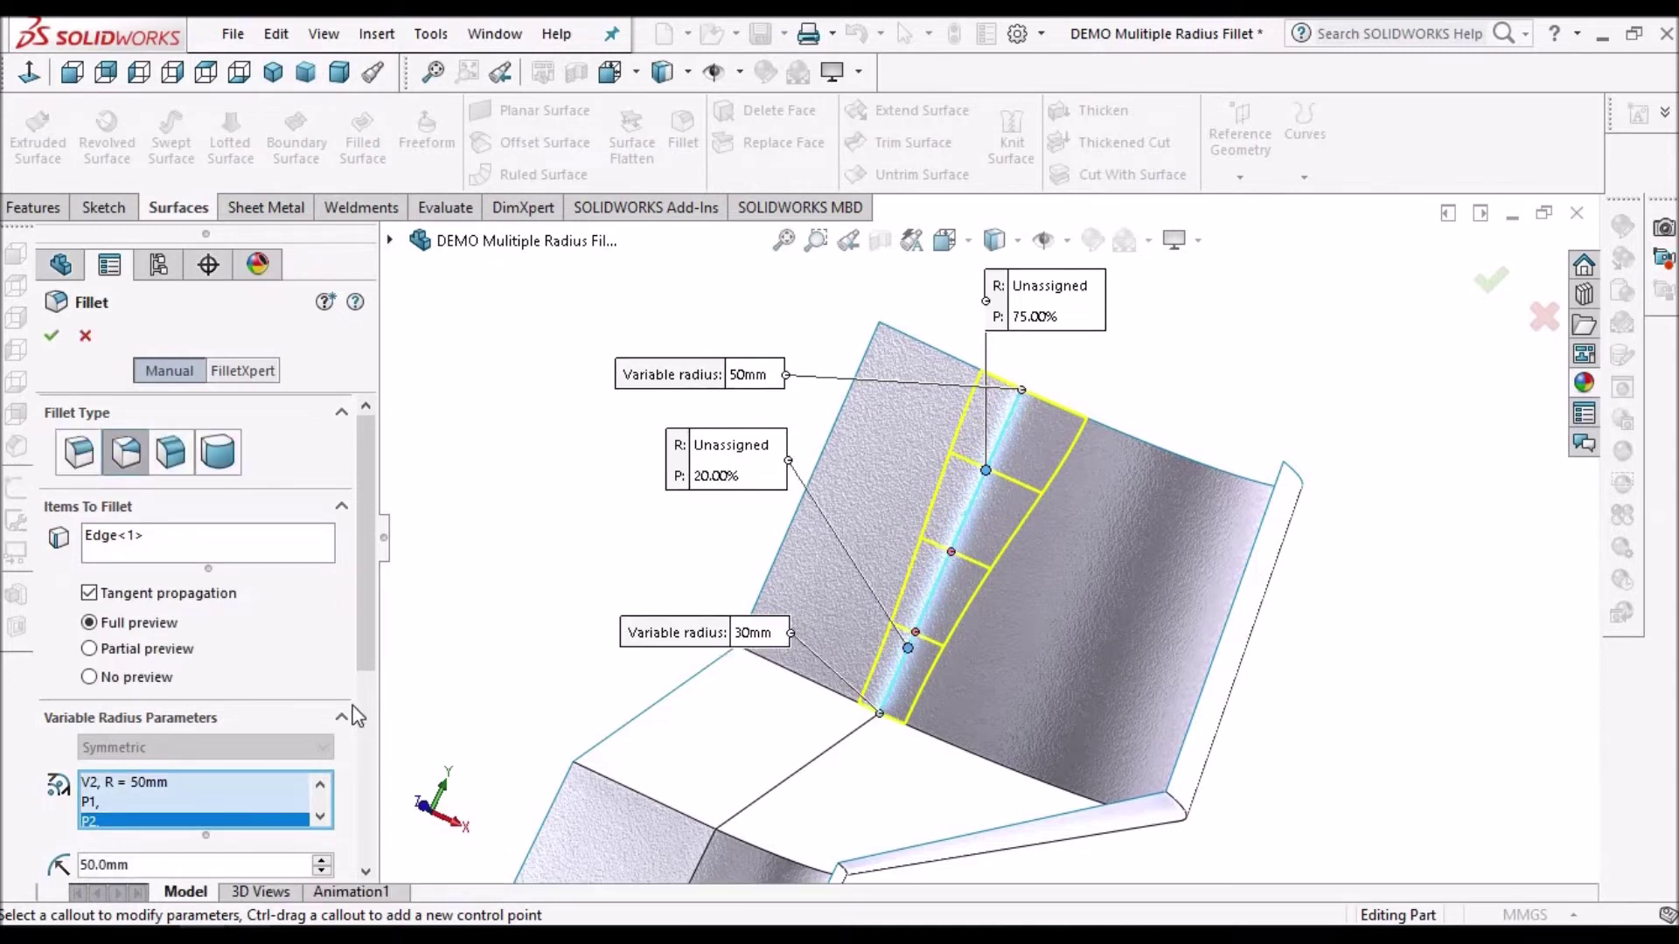
Activate the control point at 25% of the edge, move its callout off the part, and set its position to 10%
{"action": "left_click", "coordinate": [918, 633]}
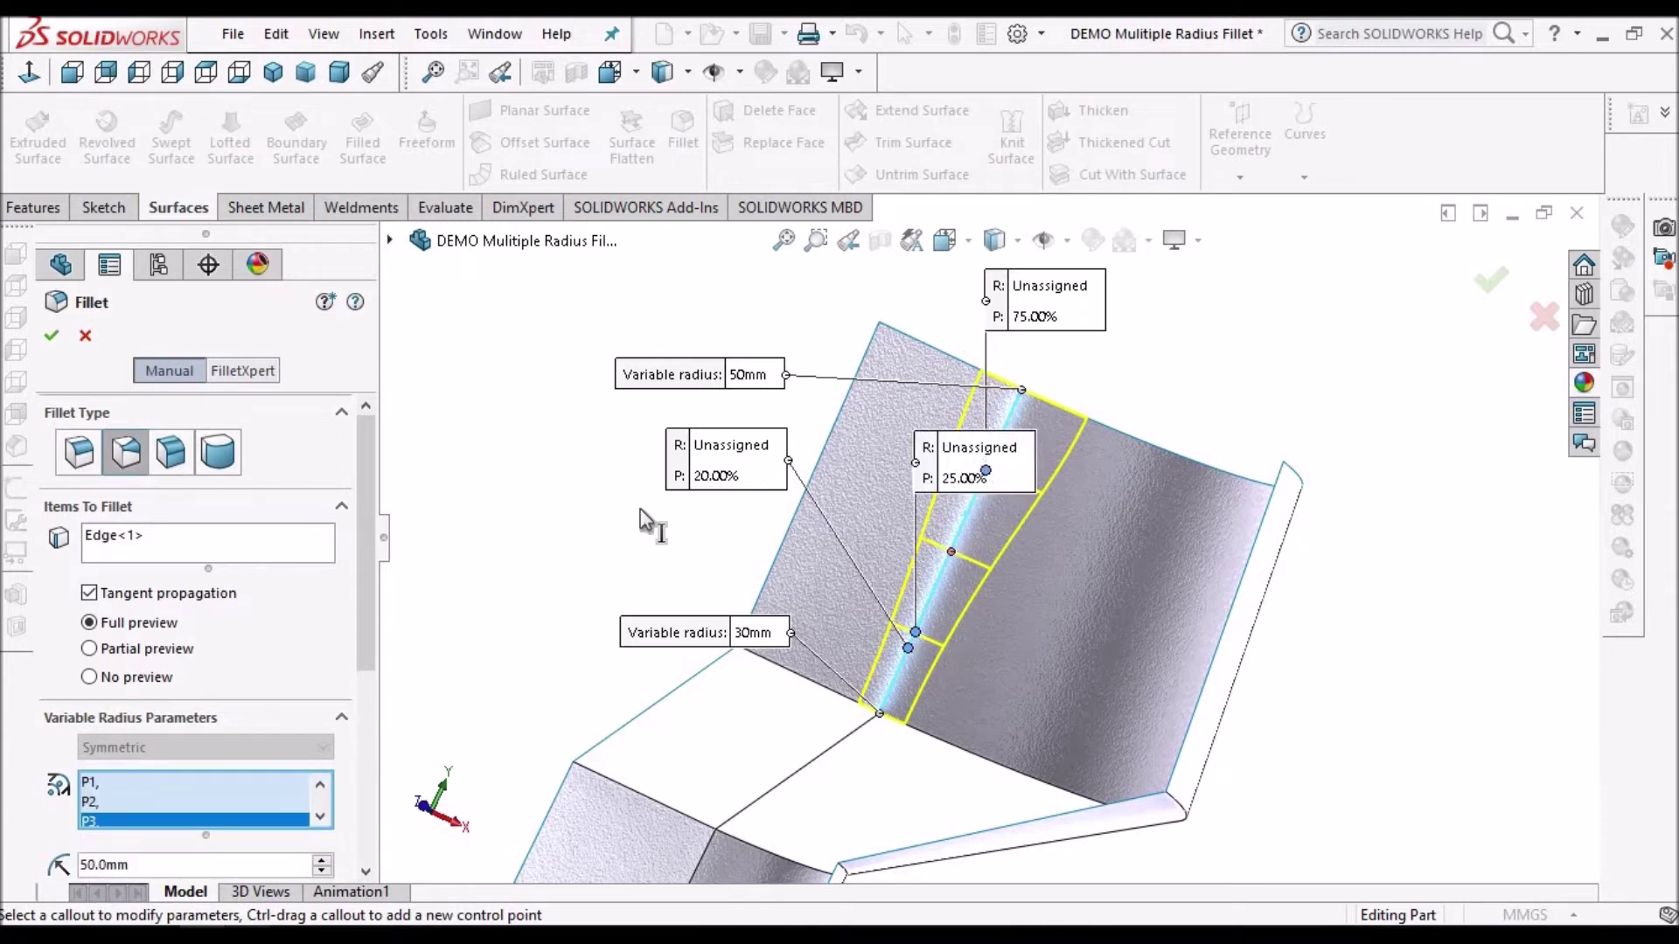
{"action": "left_click_drag", "start_coordinate": [962, 447], "coordinate": [588, 532]}
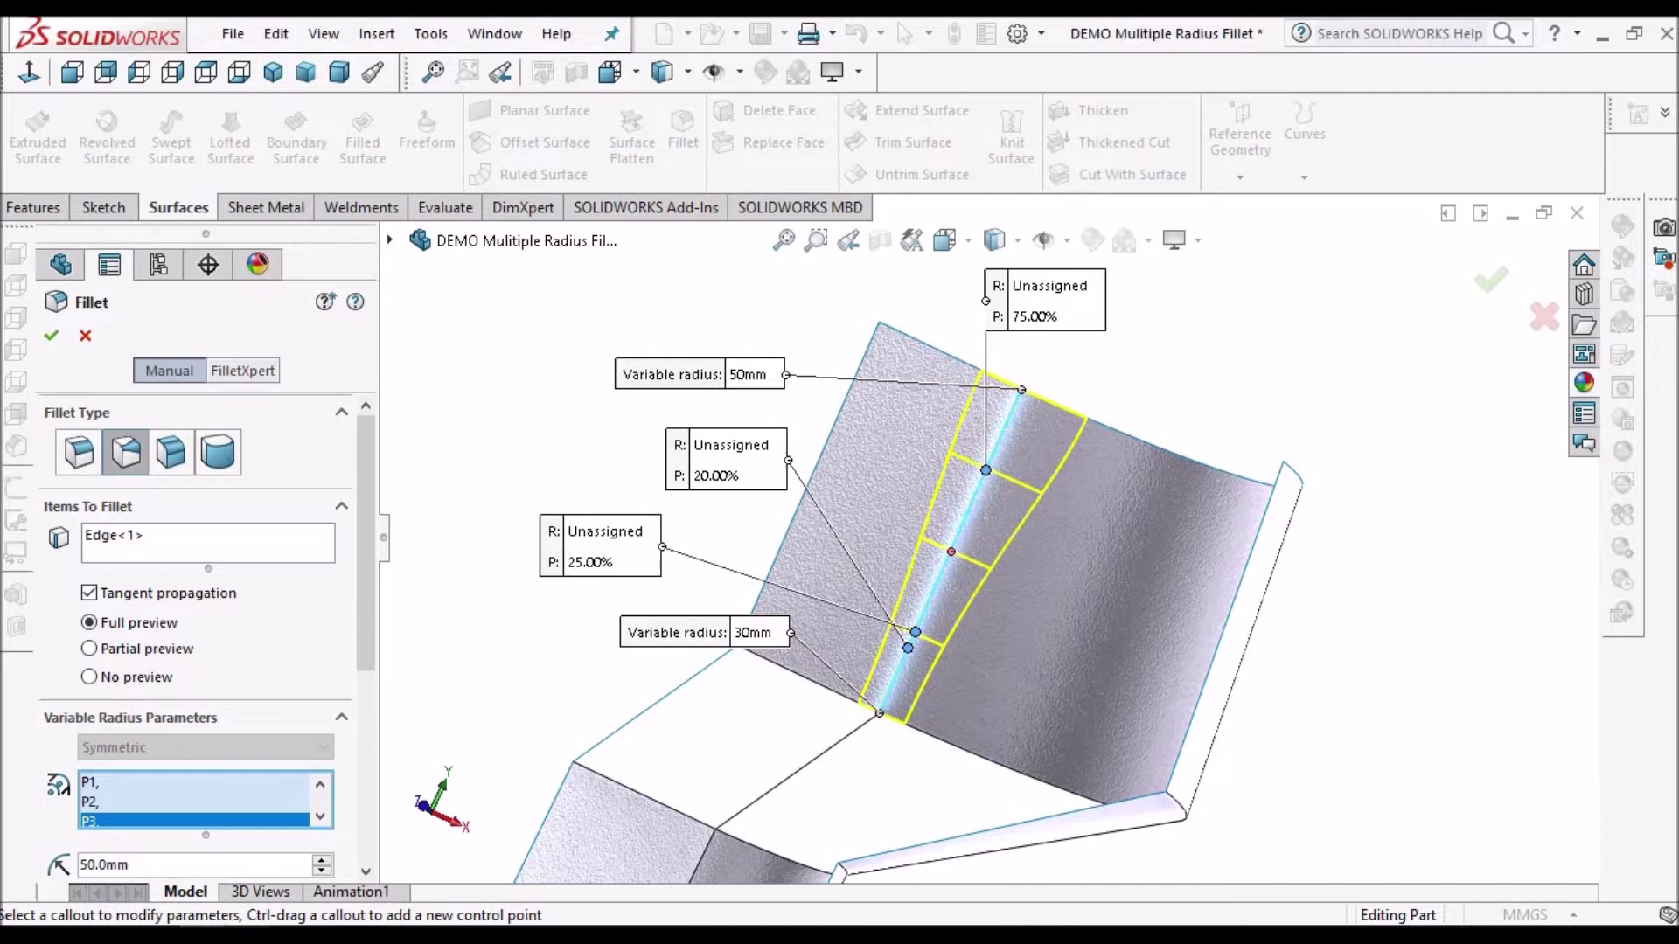
{"action": "left_click", "coordinate": [602, 564]}
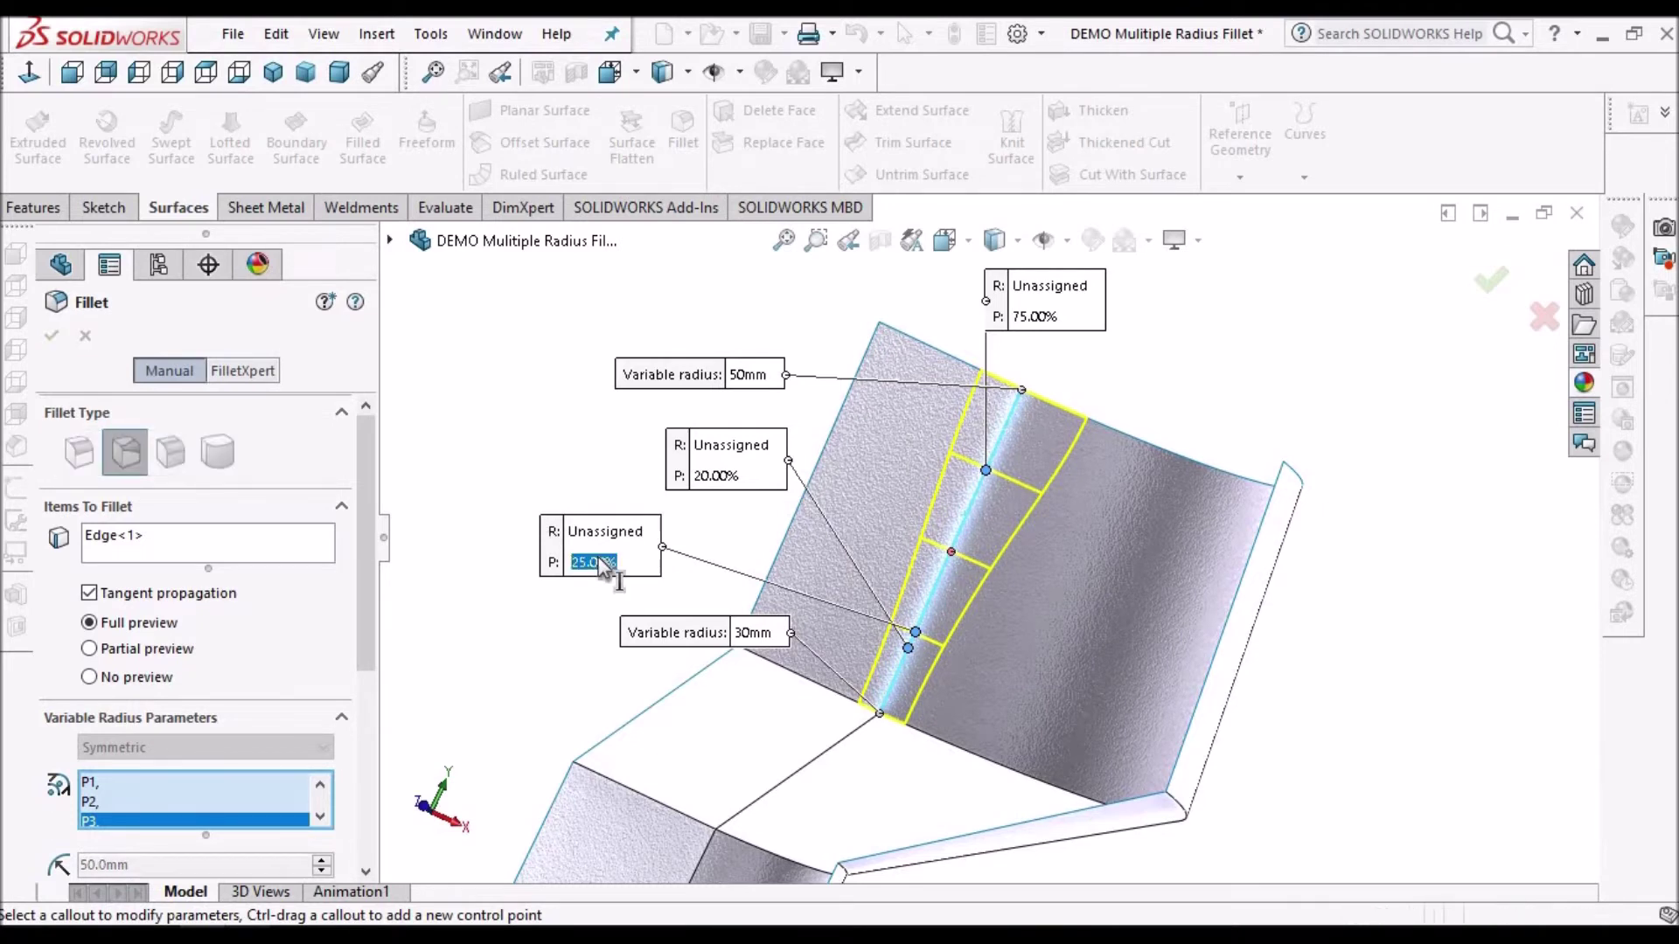
{"action": "type", "text": "10"}
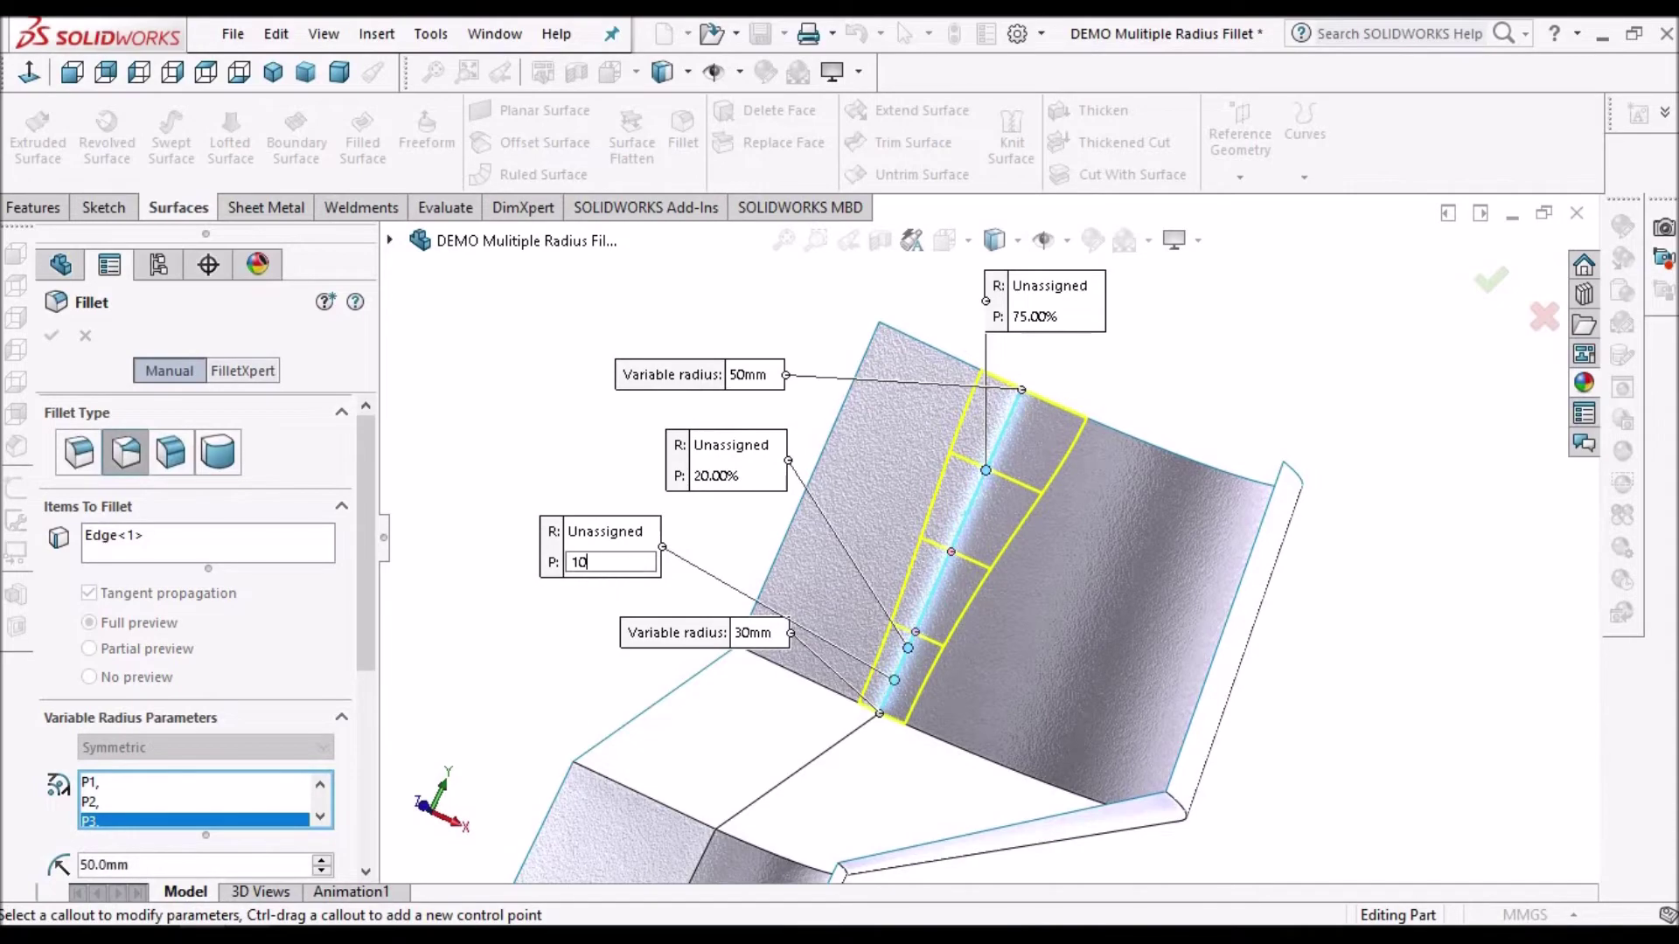
{"action": "key", "text": "Return"}
Check the preview along the edge and accept the variable size fillet
{"action": "scroll", "coordinate": [1082, 522], "scroll_direction": "down", "scroll_amount": 3}
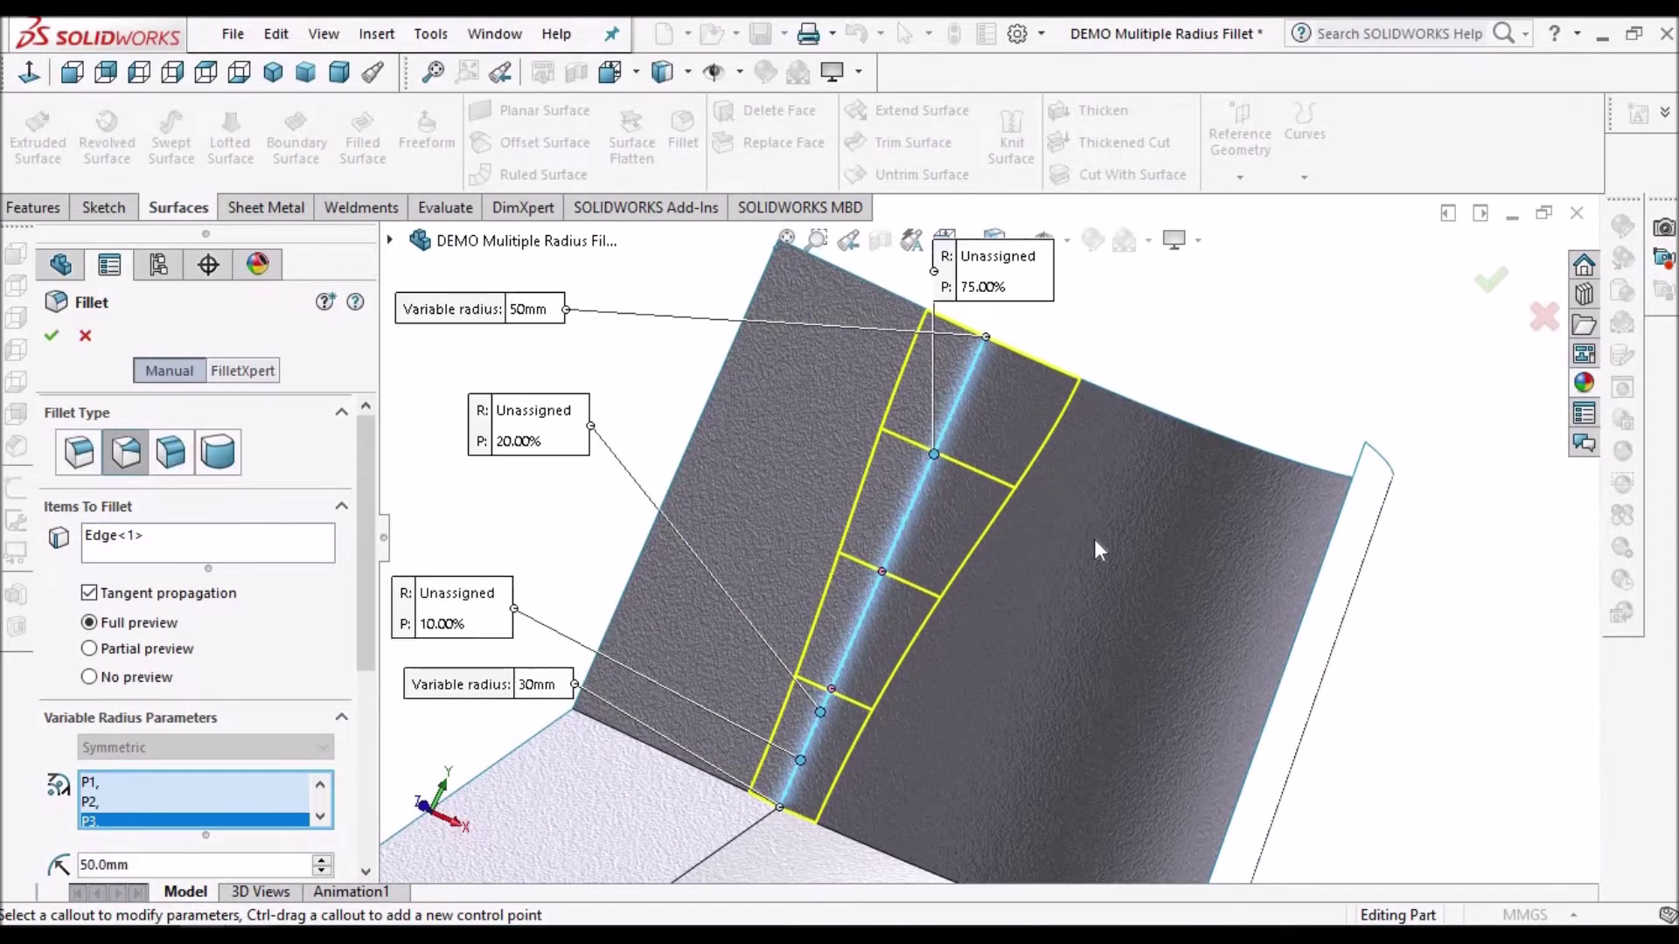
{"action": "mouse_move", "coordinate": [1083, 522]}
{"action": "middle_mouse_down"}
{"action": "mouse_move", "coordinate": [835, 470]}
{"action": "mouse_move", "coordinate": [1121, 659]}
{"action": "mouse_move", "coordinate": [1096, 679]}
{"action": "mouse_move", "coordinate": [958, 547]}
{"action": "mouse_move", "coordinate": [986, 523]}
{"action": "middle_mouse_up"}
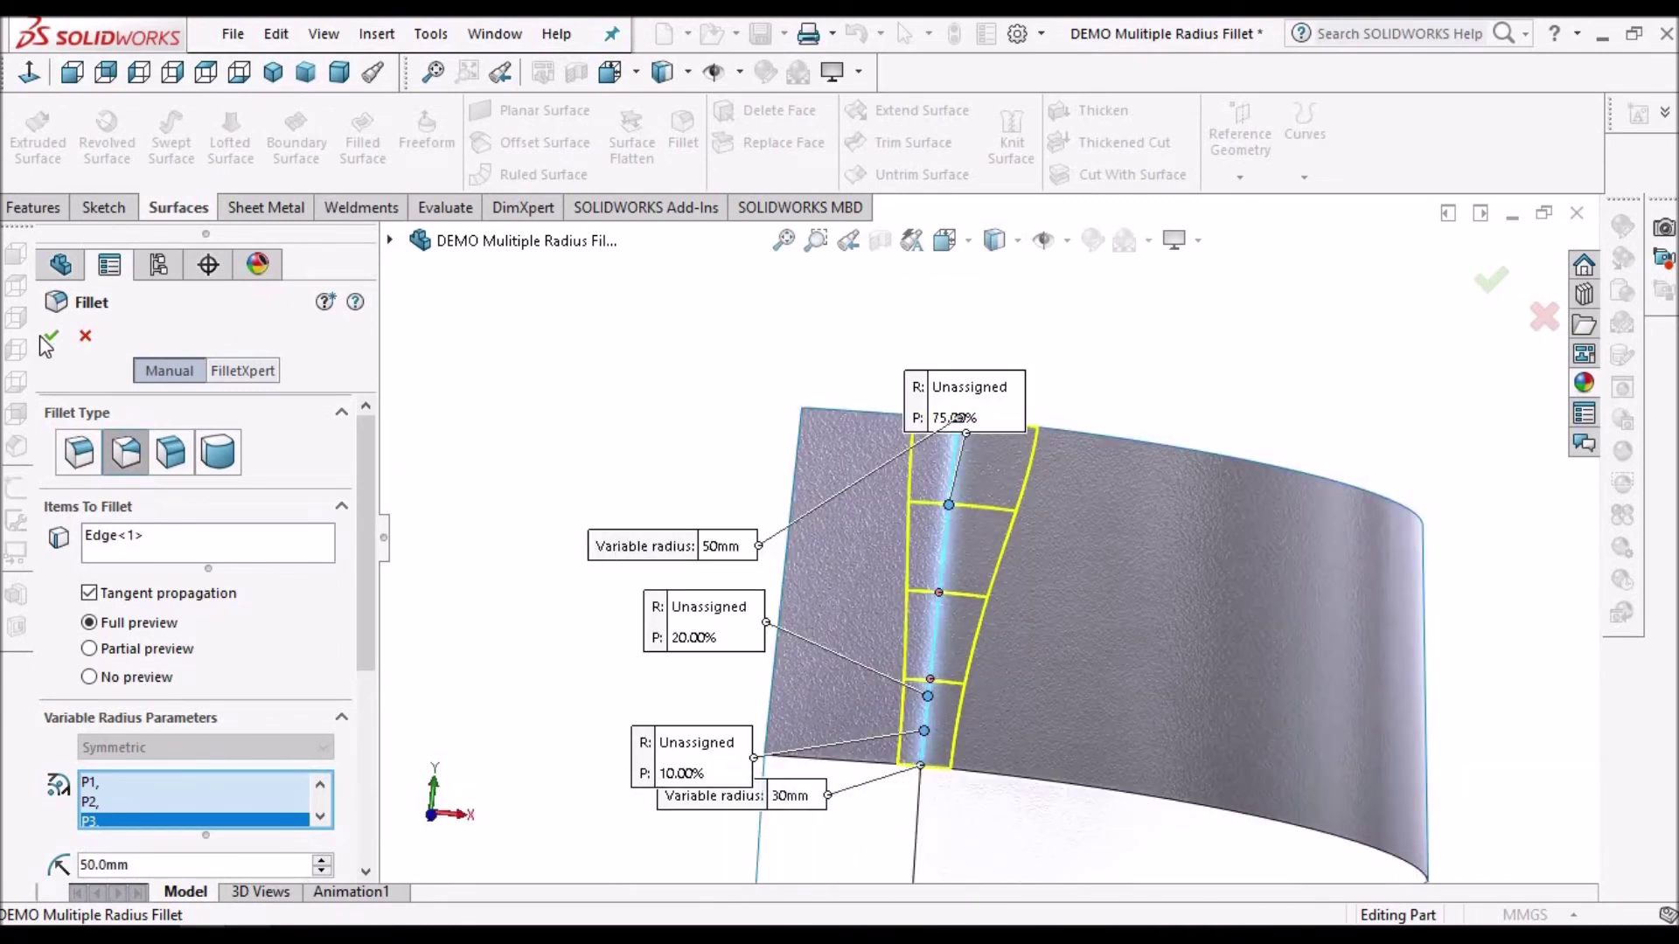
{"action": "left_click", "coordinate": [48, 338]}
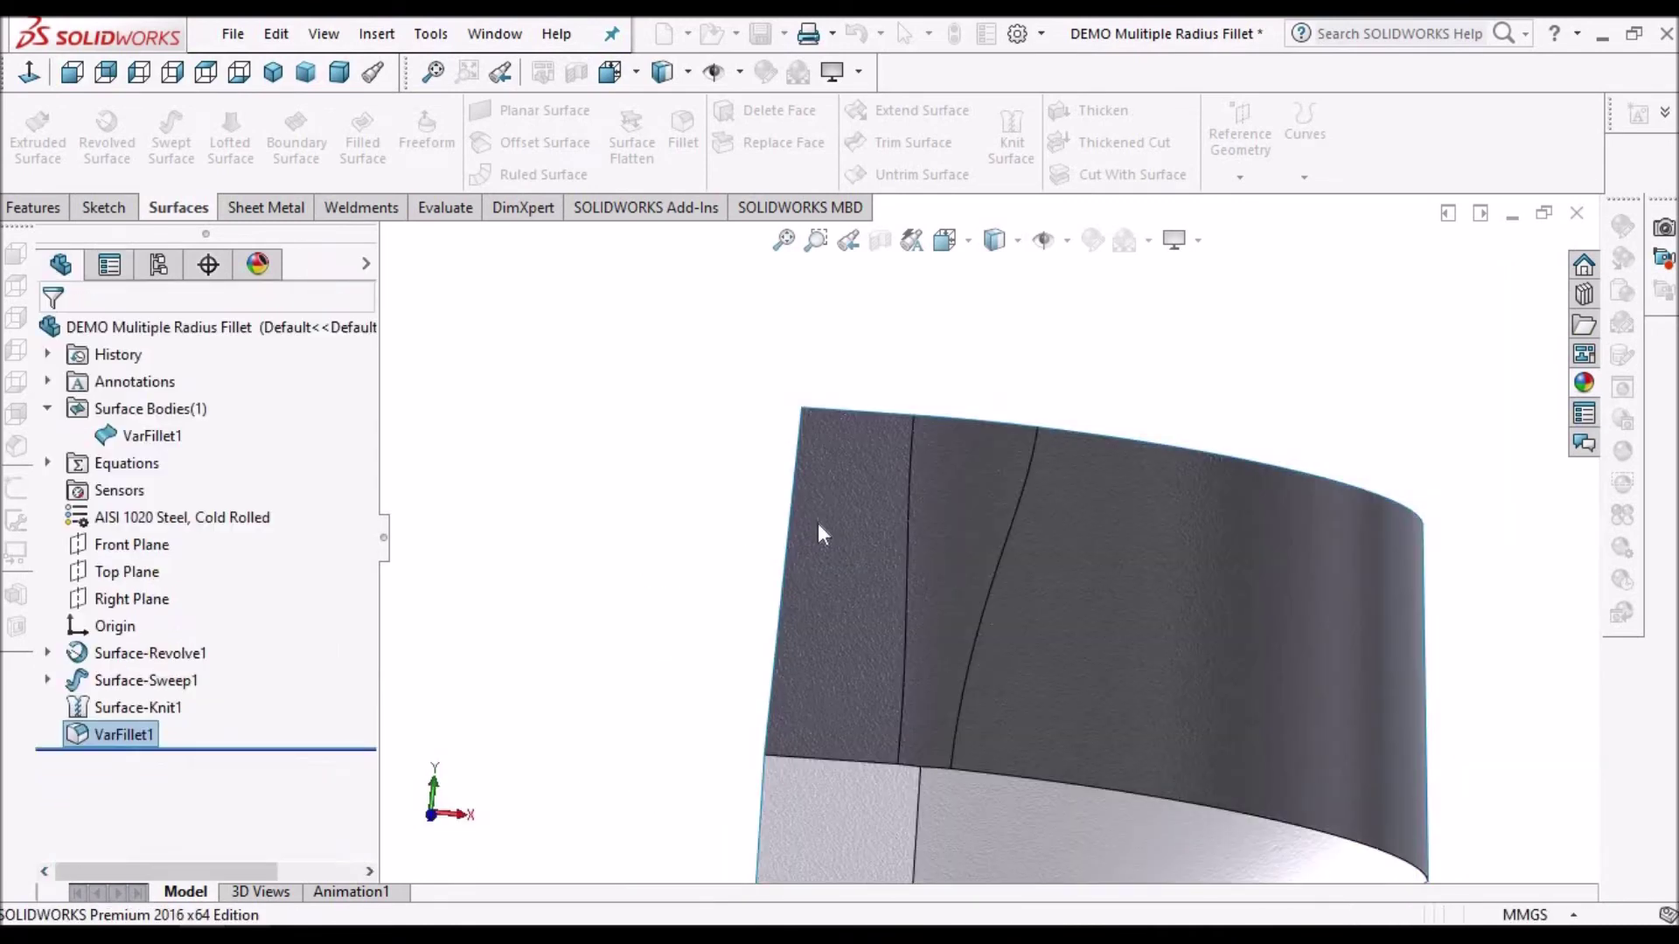
Examine the finished variable radius fillet from both sides of the part, comparing its width along the edge
{"action": "middle_click_drag", "start_coordinate": [956, 554], "coordinate": [688, 457]}
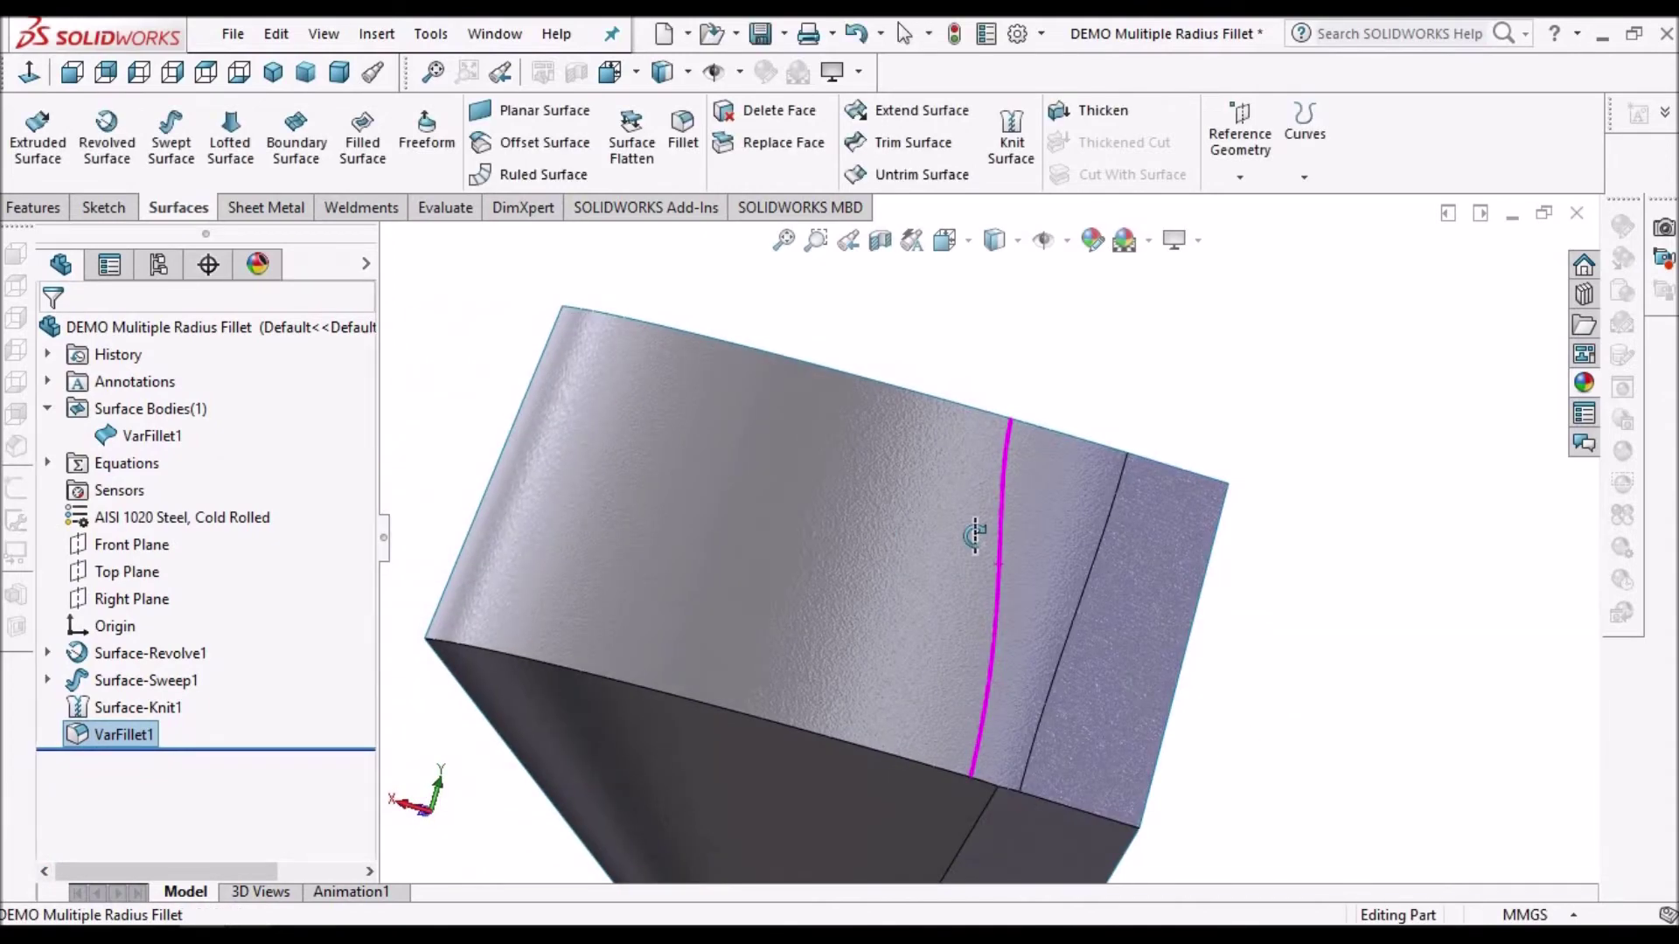
{"action": "scroll", "coordinate": [1004, 530], "scroll_direction": "down", "scroll_amount": 5}
{"action": "scroll", "coordinate": [1003, 530], "scroll_direction": "up", "scroll_amount": 5}
{"action": "middle_click_drag", "start_coordinate": [963, 569], "coordinate": [1058, 603]}
{"action": "scroll", "coordinate": [1137, 673], "scroll_direction": "up", "scroll_amount": 6}
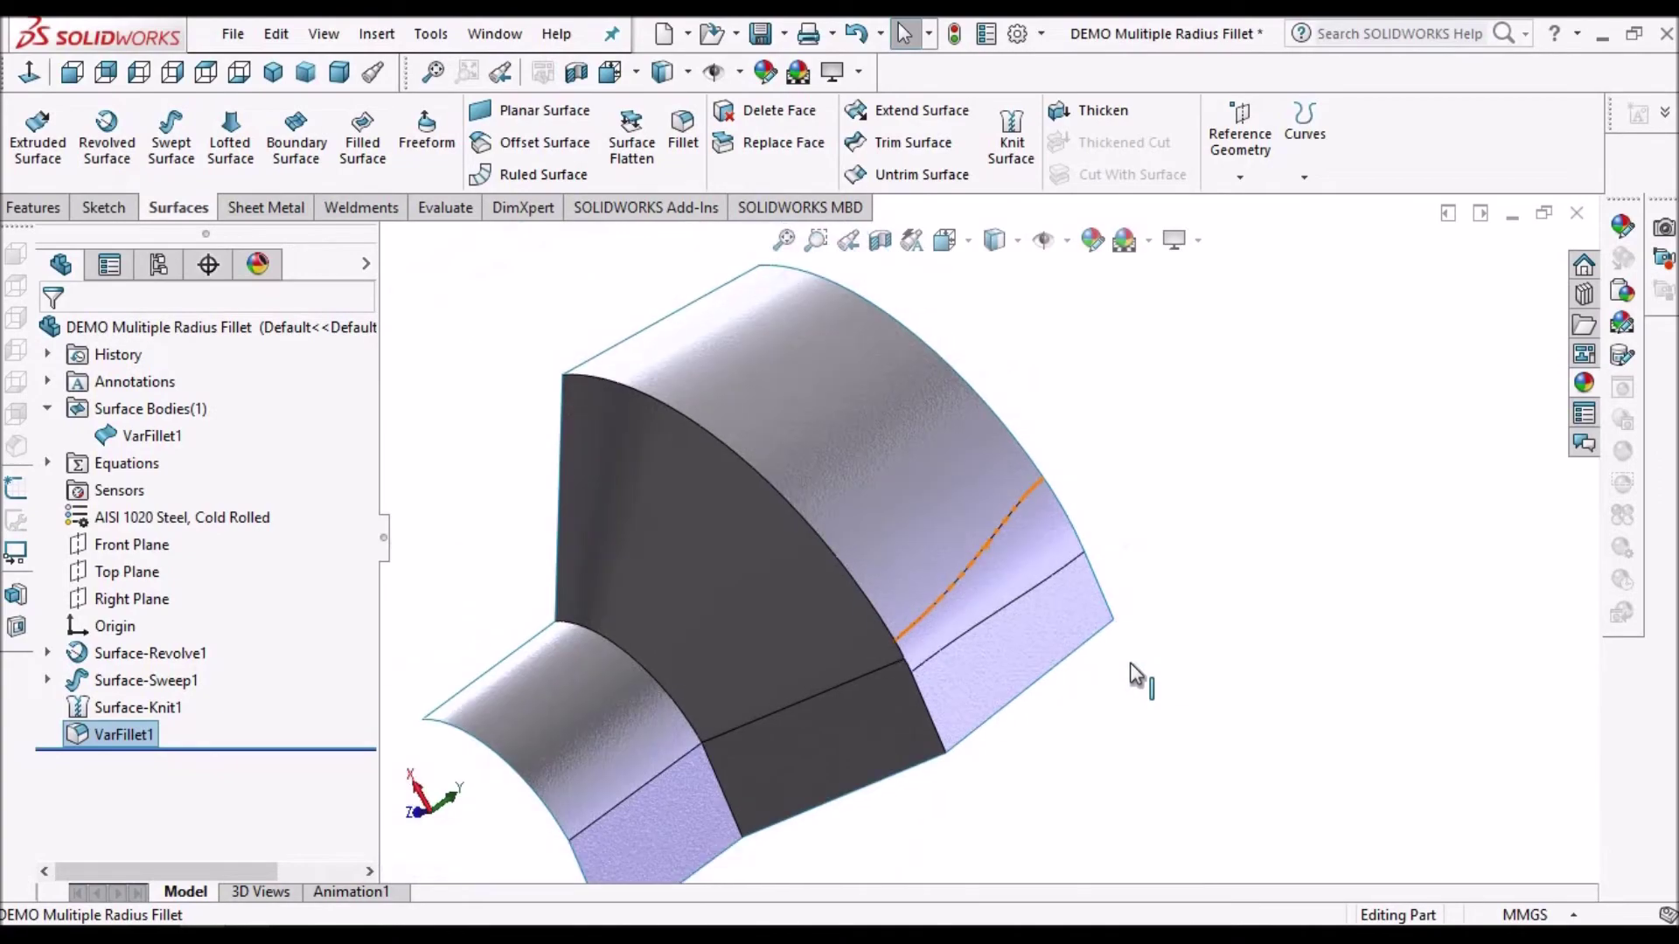
{"action": "scroll", "coordinate": [1019, 589], "scroll_direction": "down", "scroll_amount": 4}
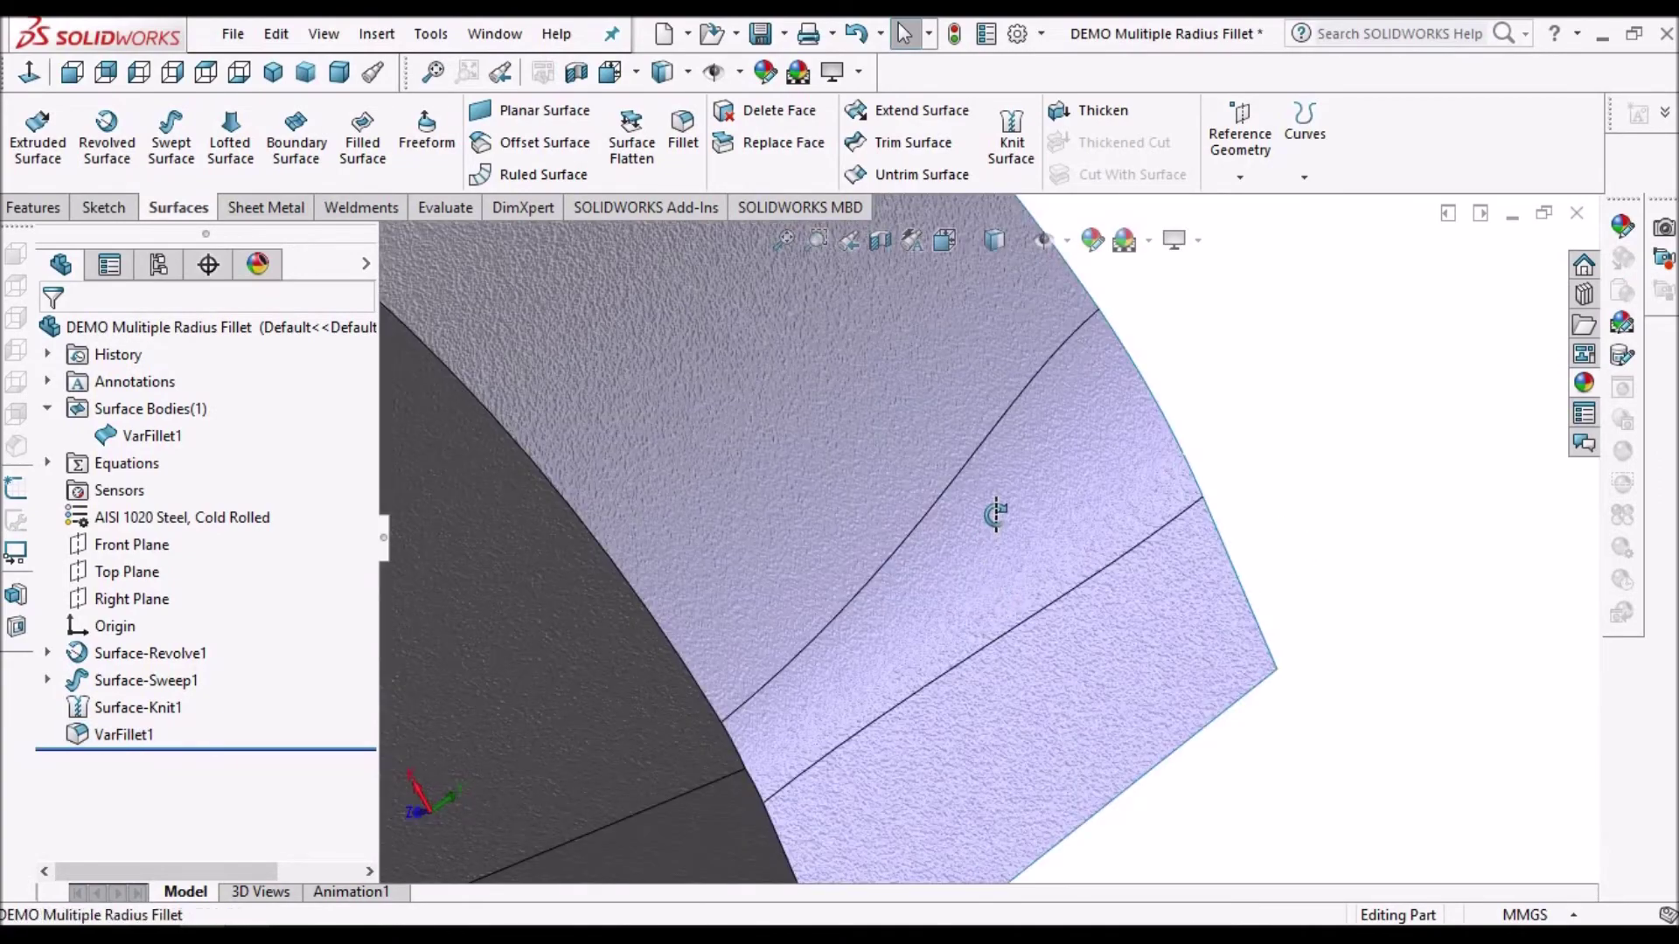
{"action": "middle_click_drag", "start_coordinate": [993, 516], "coordinate": [1103, 385]}
{"action": "scroll", "coordinate": [1047, 619], "scroll_direction": "down", "scroll_amount": 5}
{"action": "middle_click_drag", "start_coordinate": [1046, 612], "coordinate": [1003, 673]}
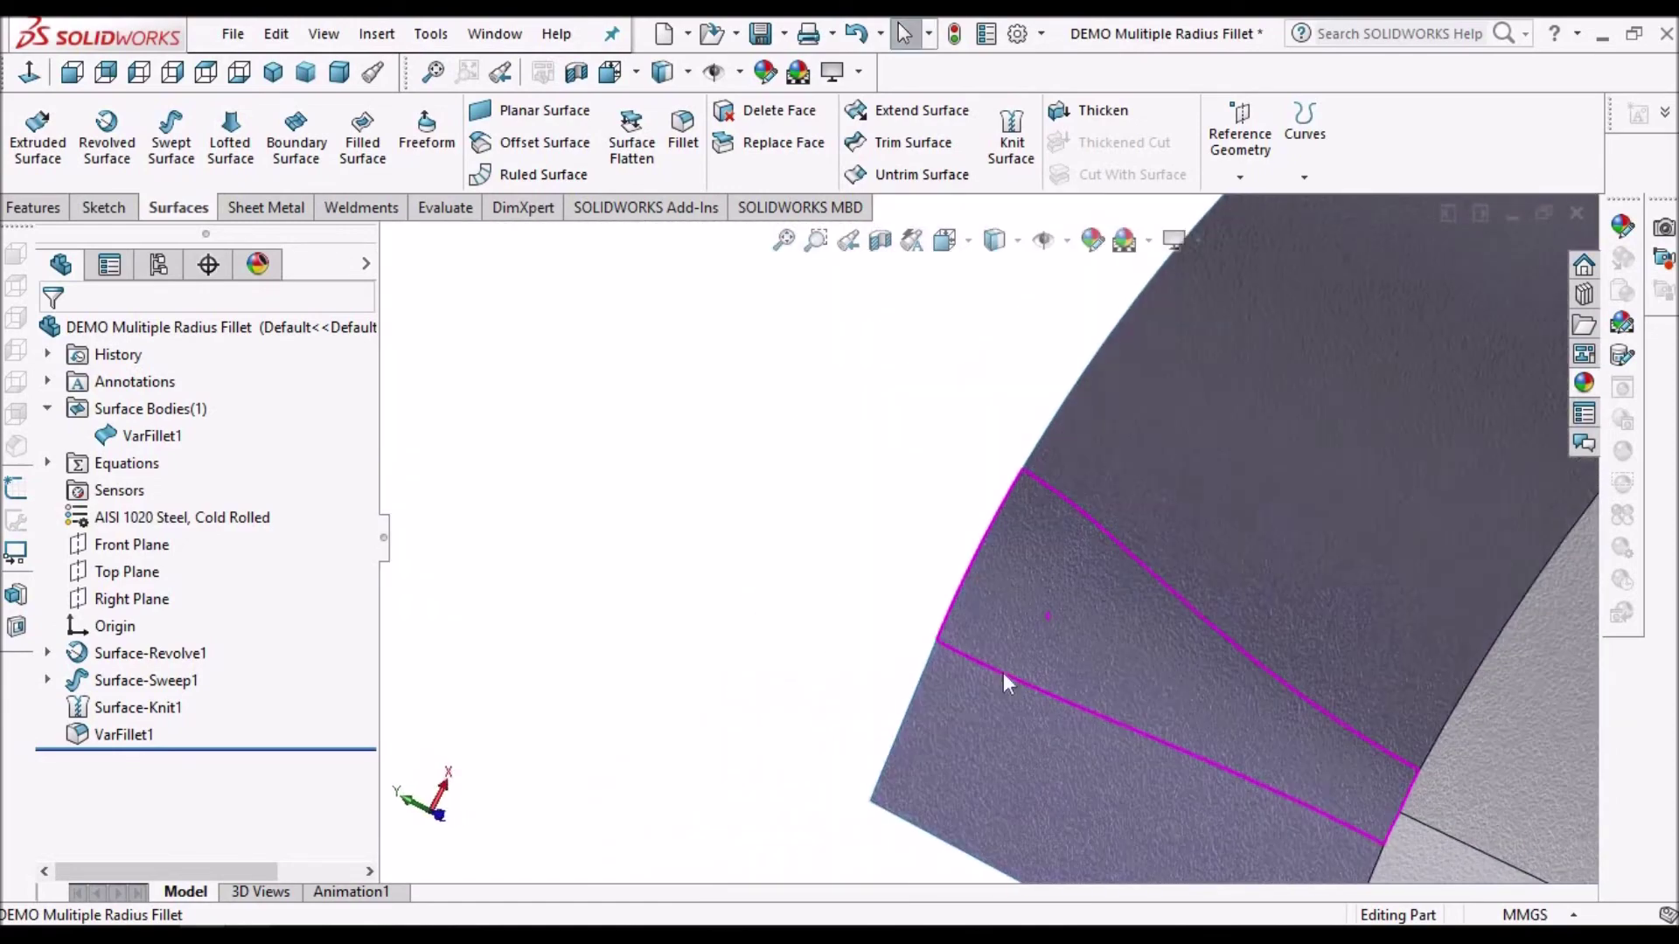
{"action": "scroll", "coordinate": [1144, 616], "scroll_direction": "up", "scroll_amount": 5}
{"action": "scroll", "coordinate": [1168, 598], "scroll_direction": "down", "scroll_amount": 3}
{"action": "middle_click_drag", "start_coordinate": [1137, 596], "coordinate": [900, 664]}
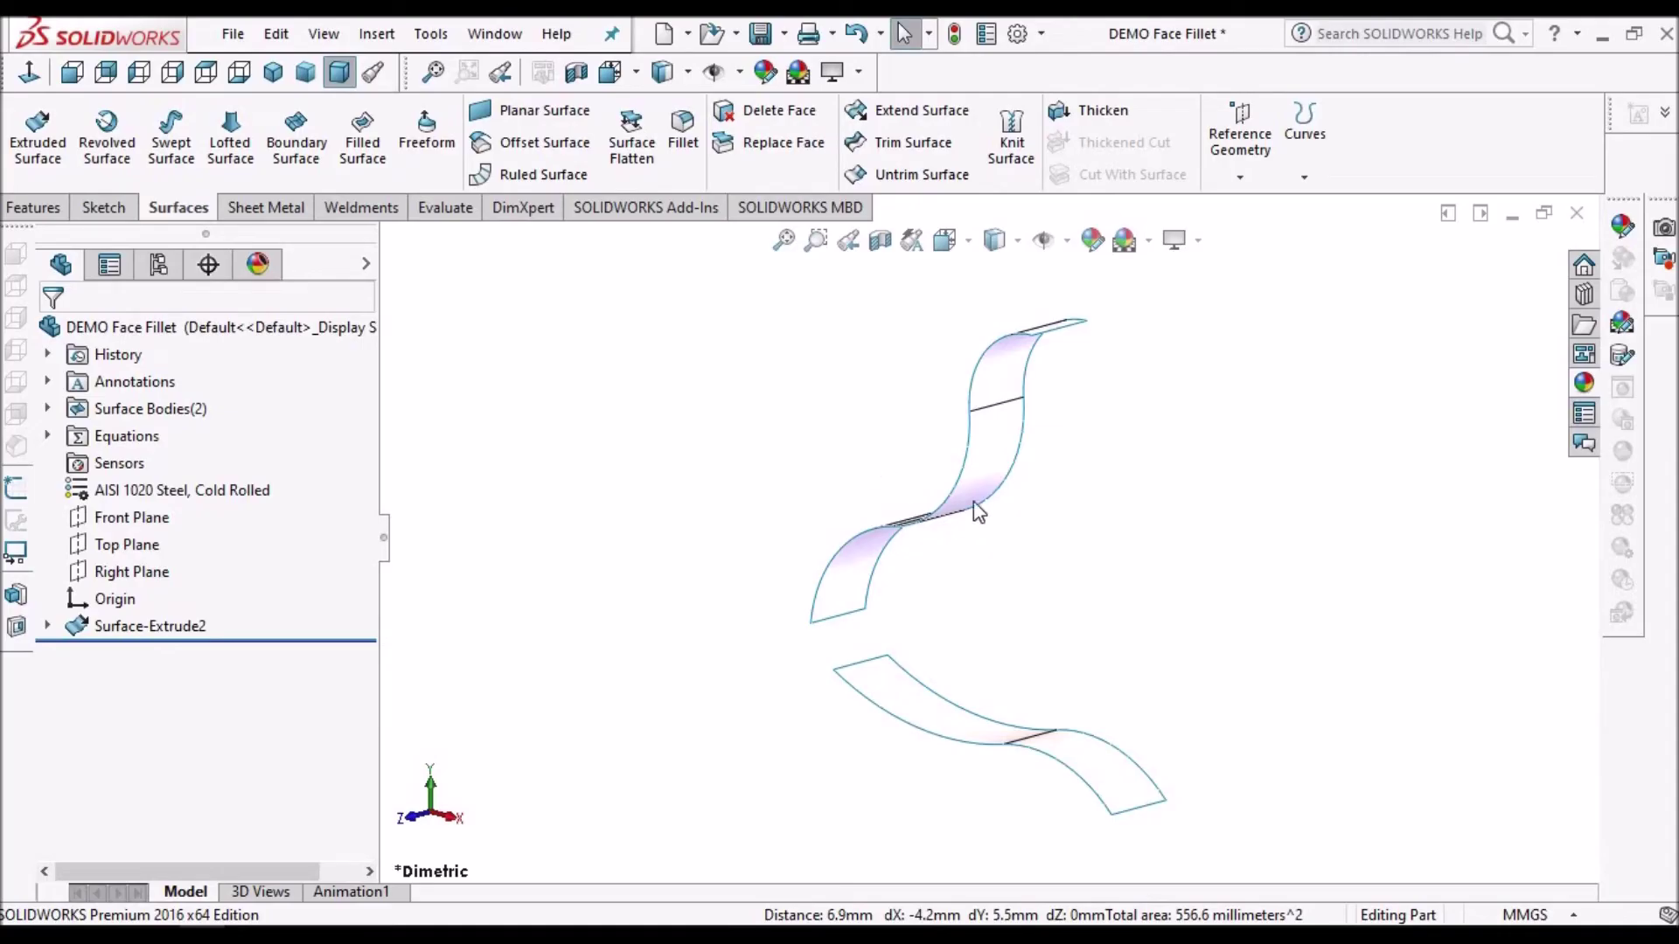
Inspect the two separate wavy surfaces and the sketch curves behind the Surface-Extrude2 feature
{"action": "middle_click_drag", "start_coordinate": [1043, 548], "coordinate": [1019, 551]}
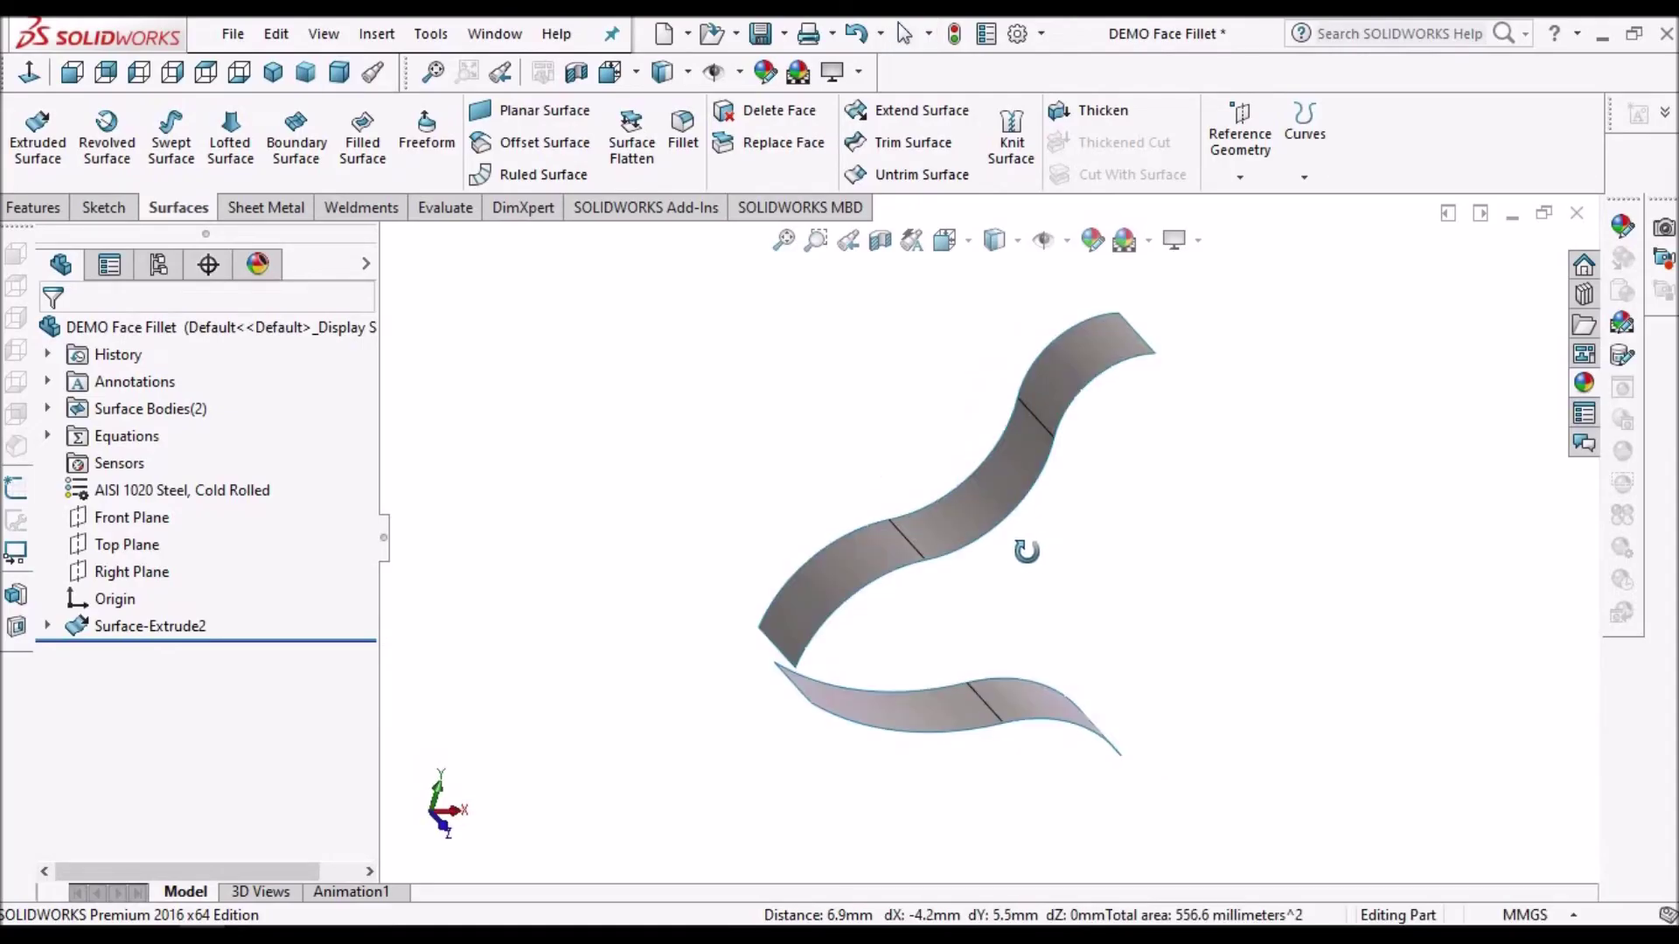
{"action": "left_click", "coordinate": [153, 627]}
{"action": "right_click", "coordinate": [154, 629]}
{"action": "left_click", "coordinate": [179, 385]}
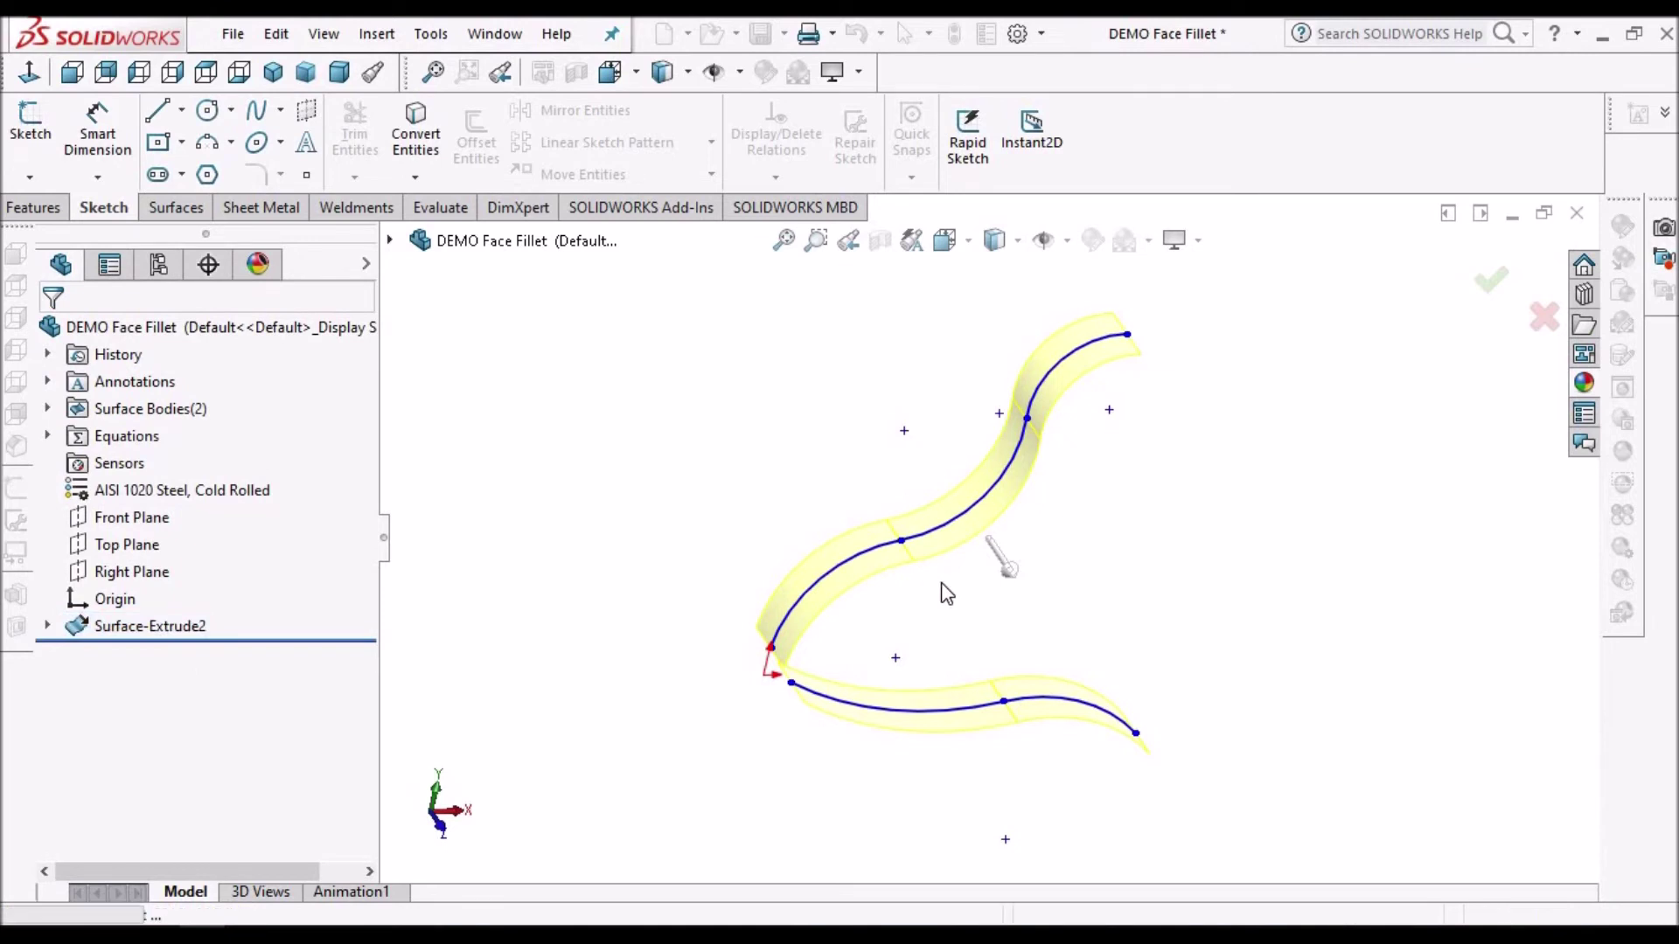
{"action": "middle_click_drag", "start_coordinate": [823, 523], "coordinate": [861, 638]}
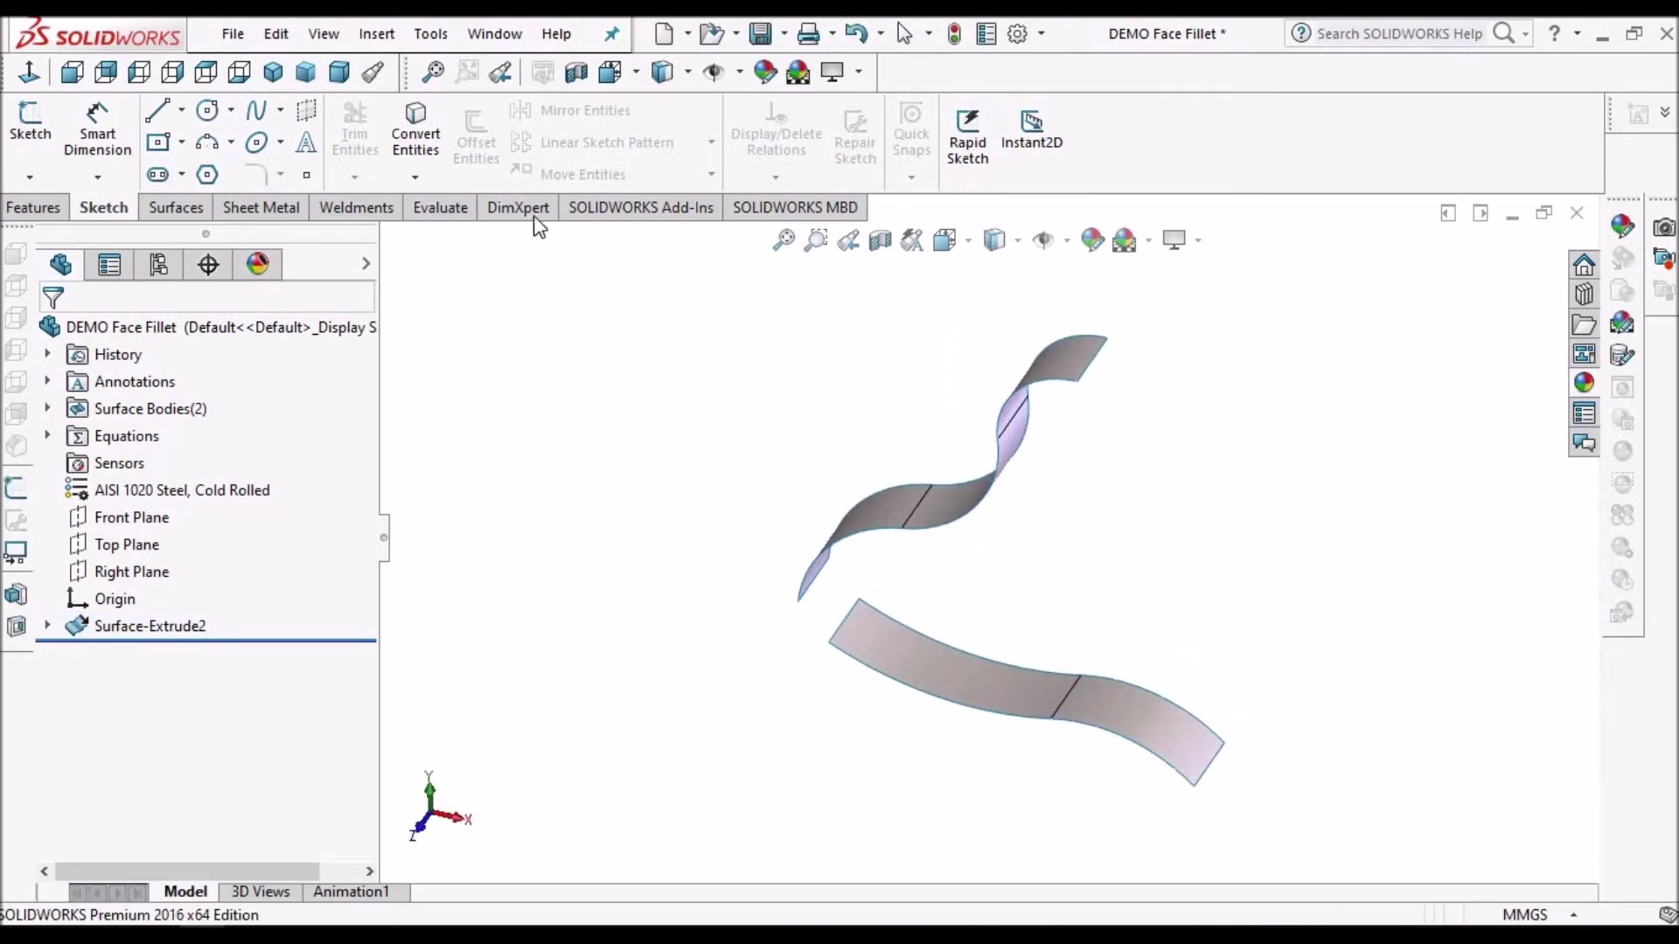
Start a face fillet with the upper ribbon's lowest face as face set 1 and the lower ribbon's nearest face as face set 2
{"action": "left_click", "coordinate": [243, 212]}
{"action": "left_click", "coordinate": [168, 208]}
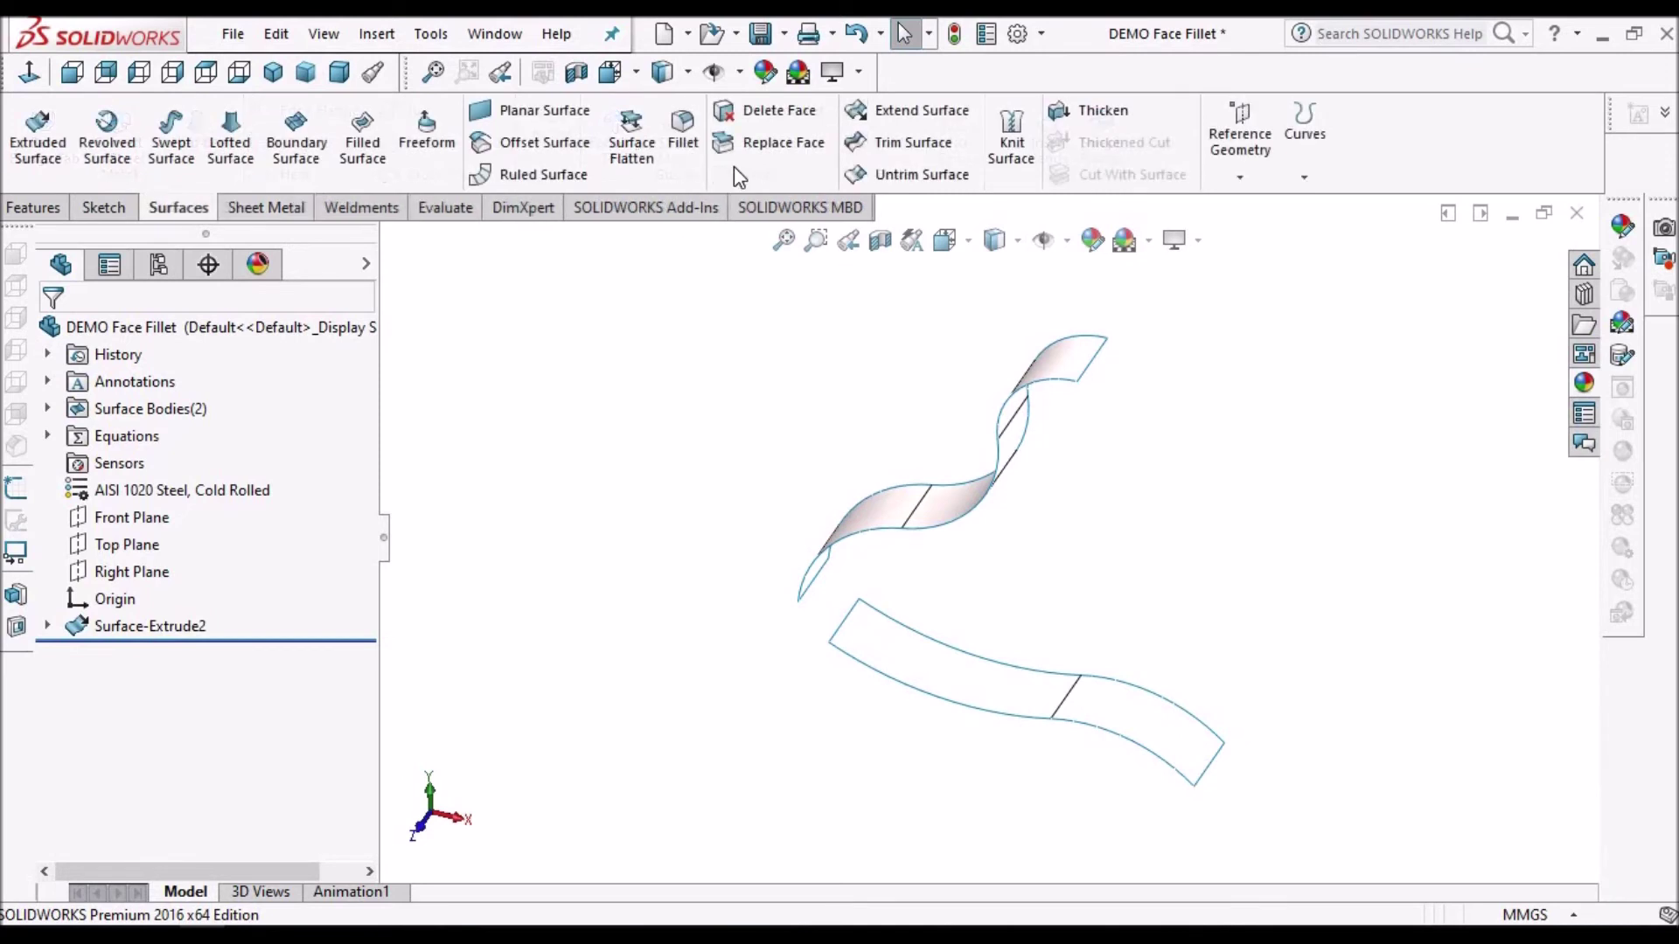
{"action": "left_click", "coordinate": [681, 140]}
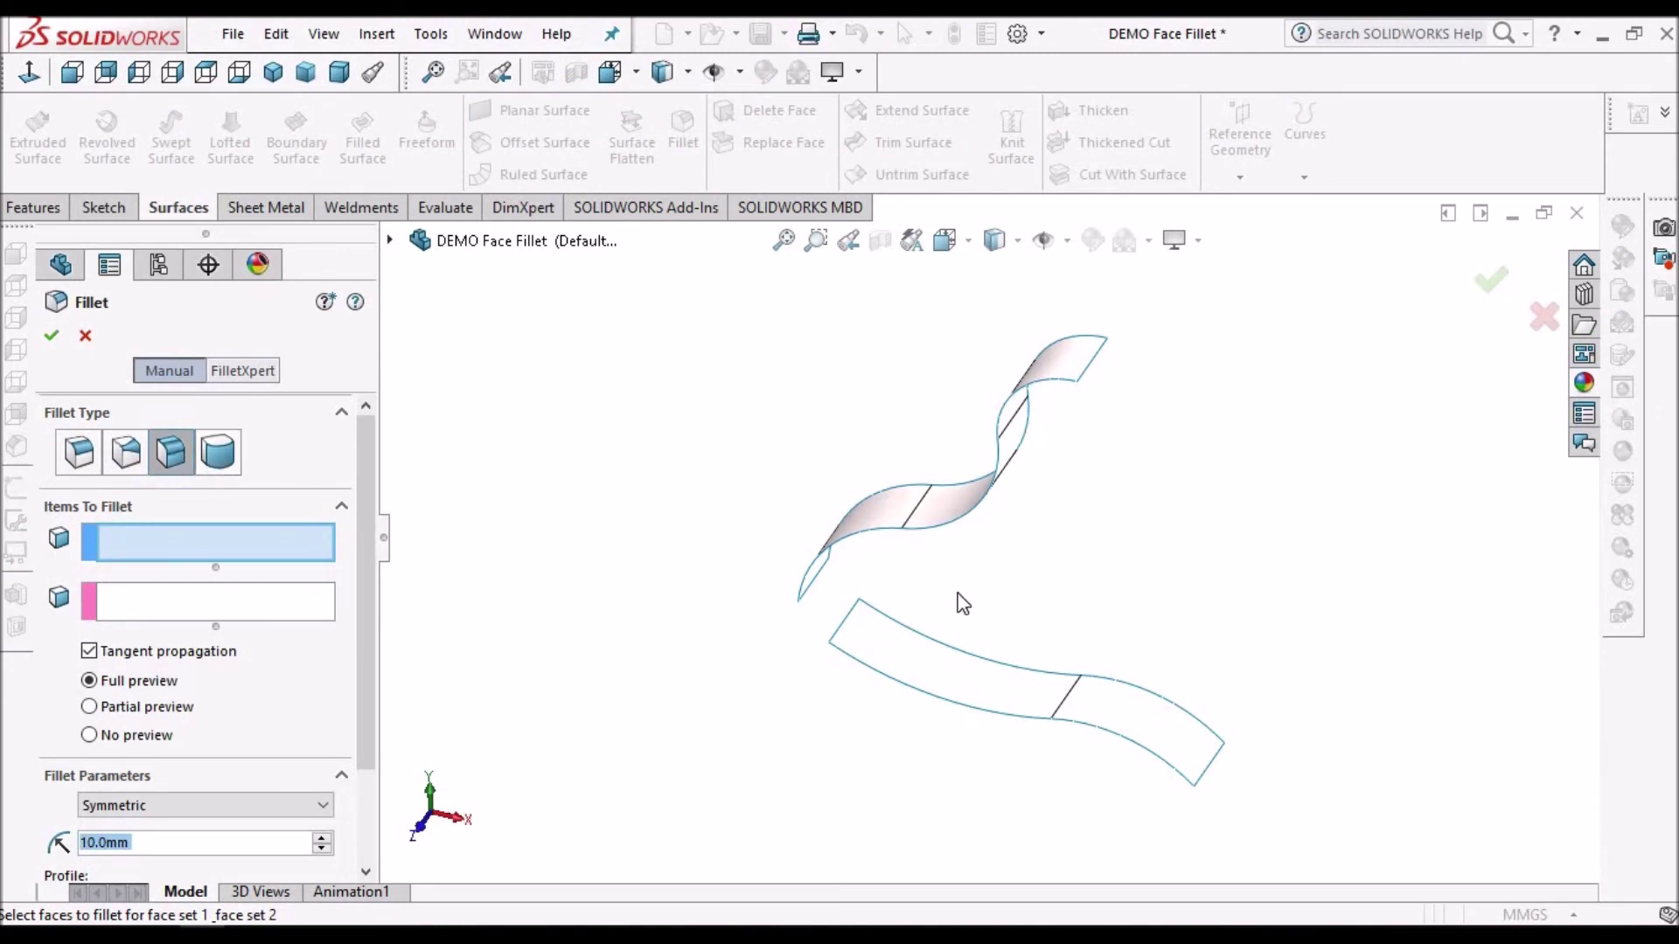
{"action": "mouse_move", "coordinate": [963, 603]}
{"action": "middle_mouse_down"}
{"action": "mouse_move", "coordinate": [930, 443]}
{"action": "mouse_move", "coordinate": [978, 620]}
{"action": "middle_mouse_up"}
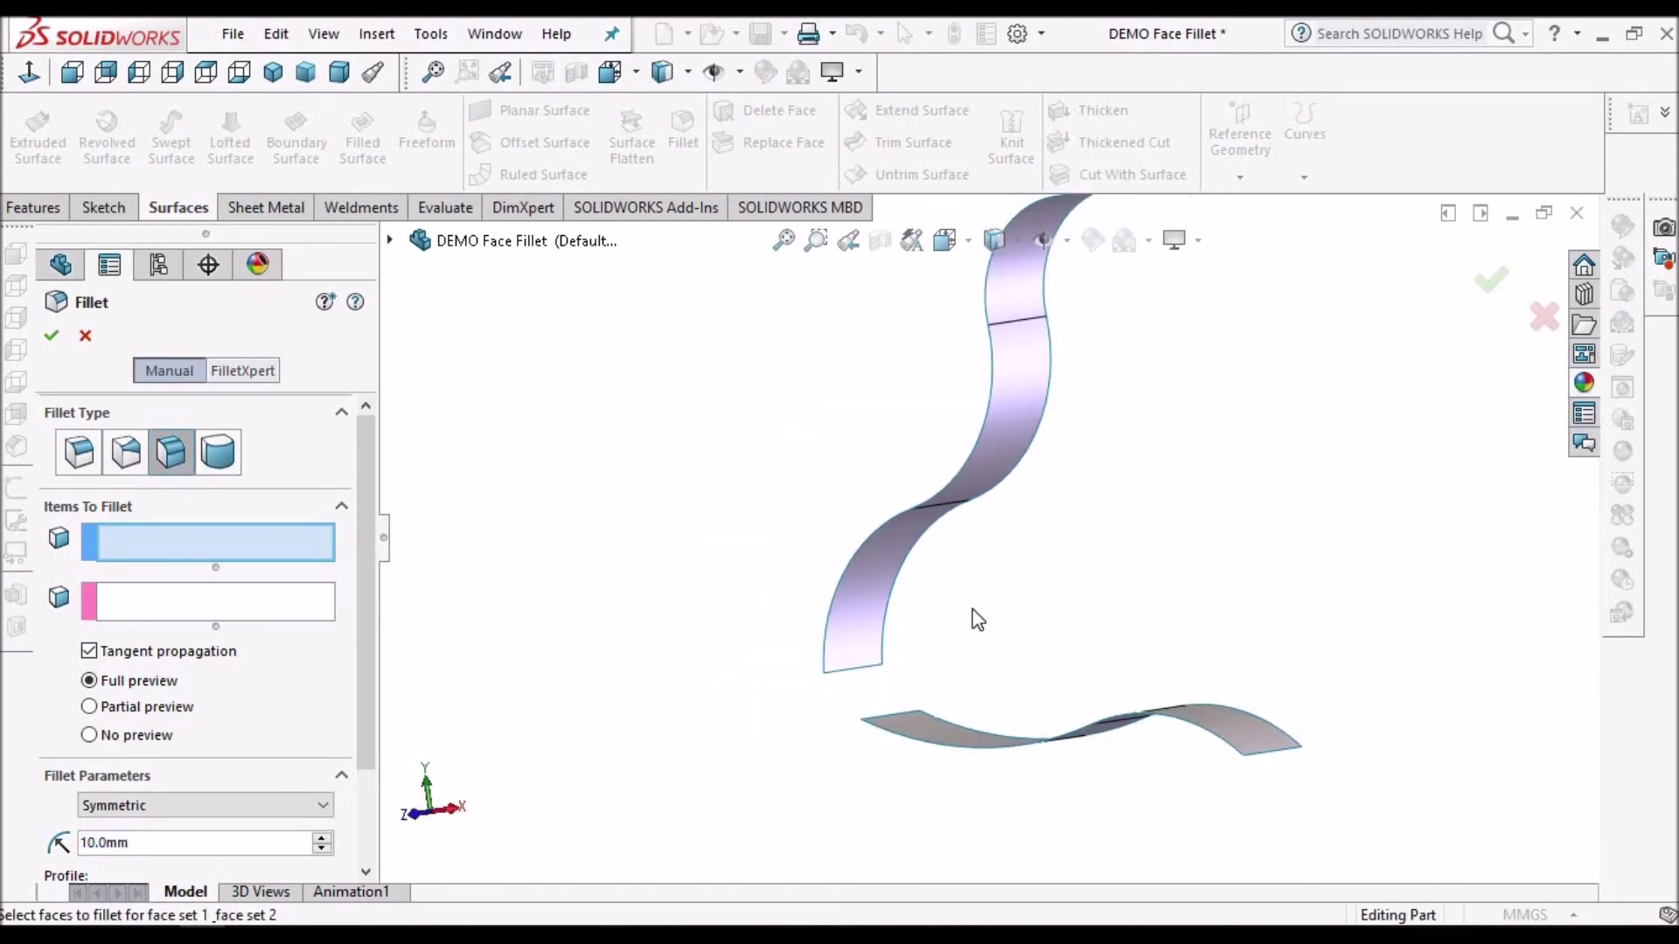
{"action": "left_click", "coordinate": [828, 642]}
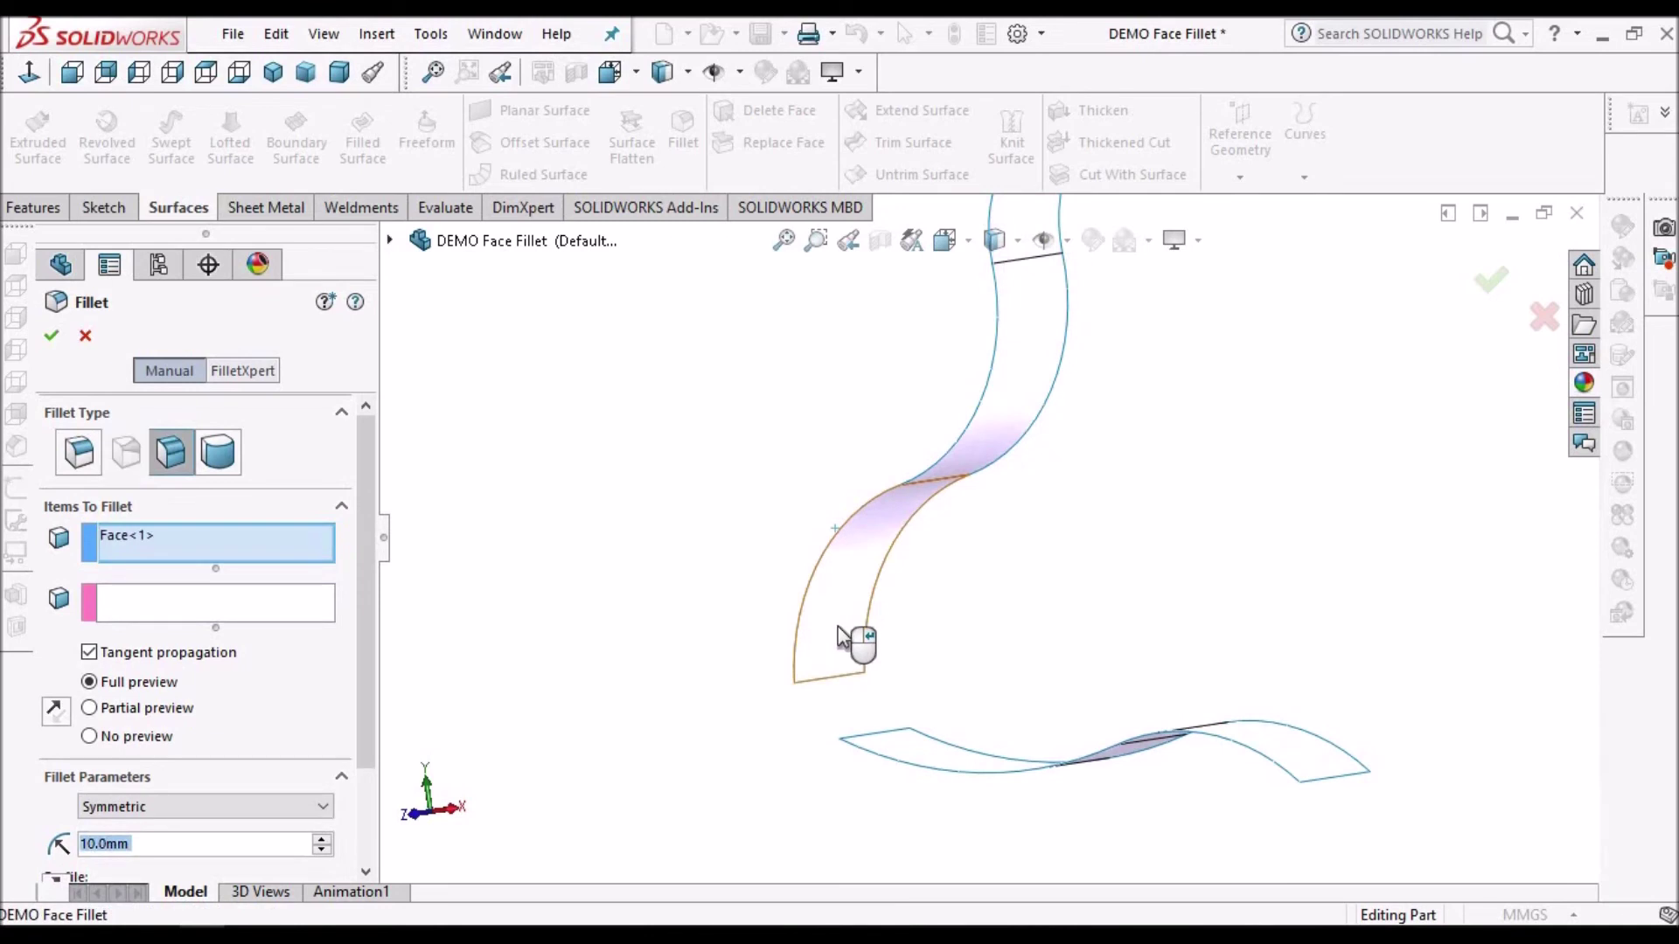
{"action": "right_click", "coordinate": [842, 636]}
{"action": "middle_click_drag", "start_coordinate": [895, 619], "coordinate": [967, 738]}
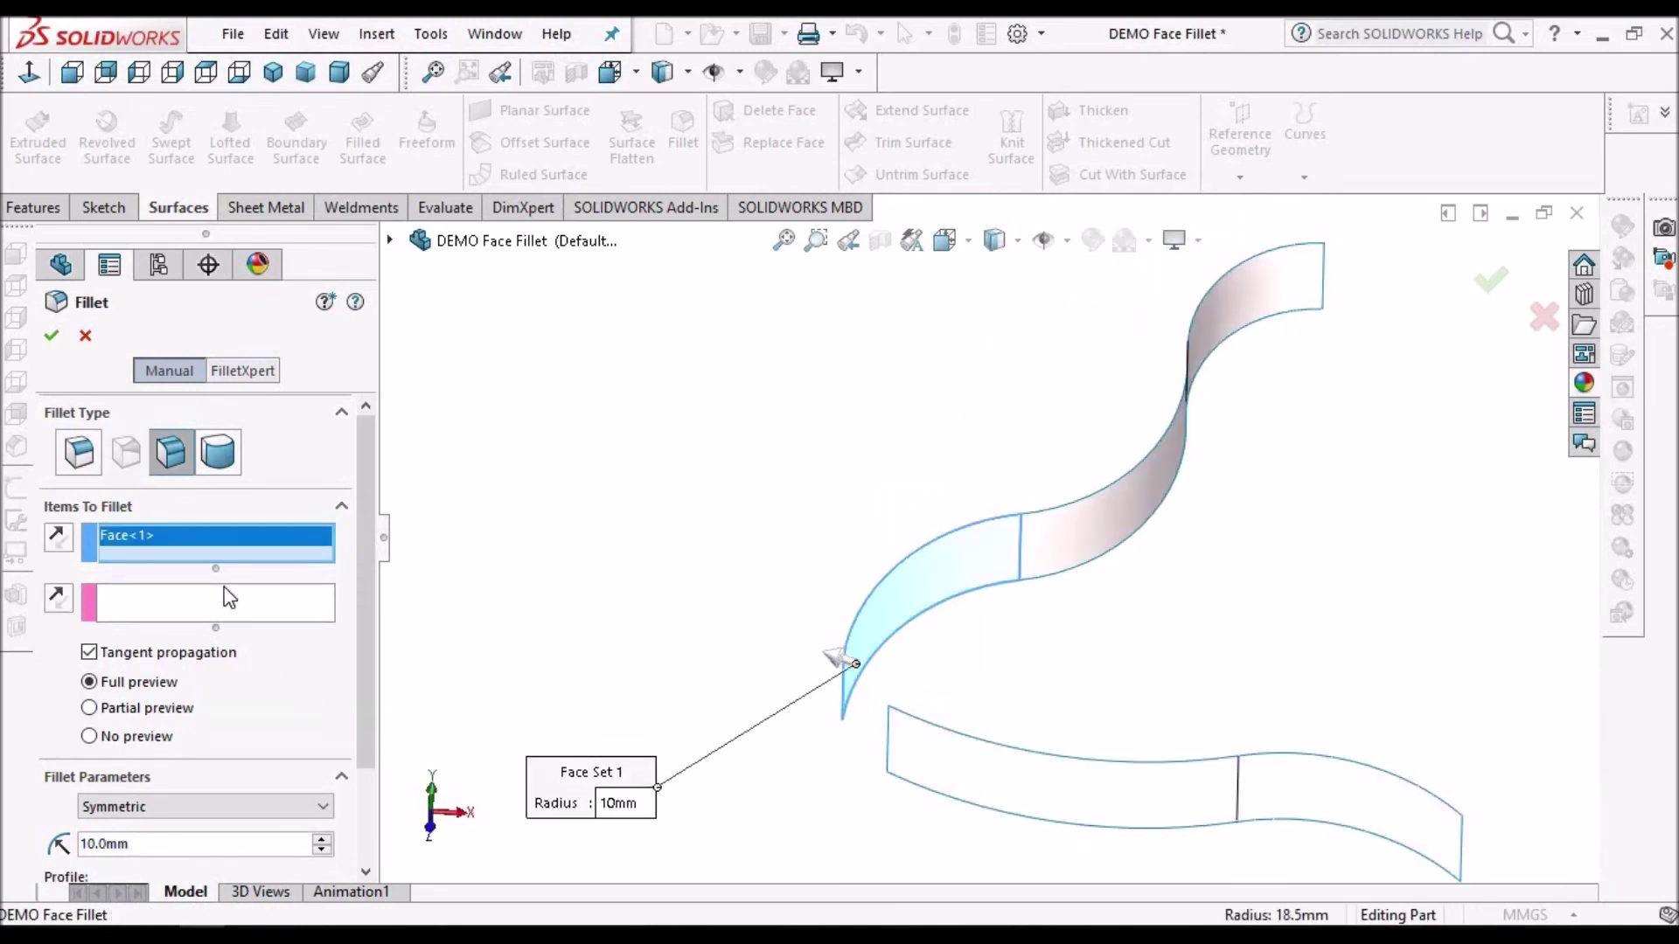
{"action": "left_click", "coordinate": [264, 616]}
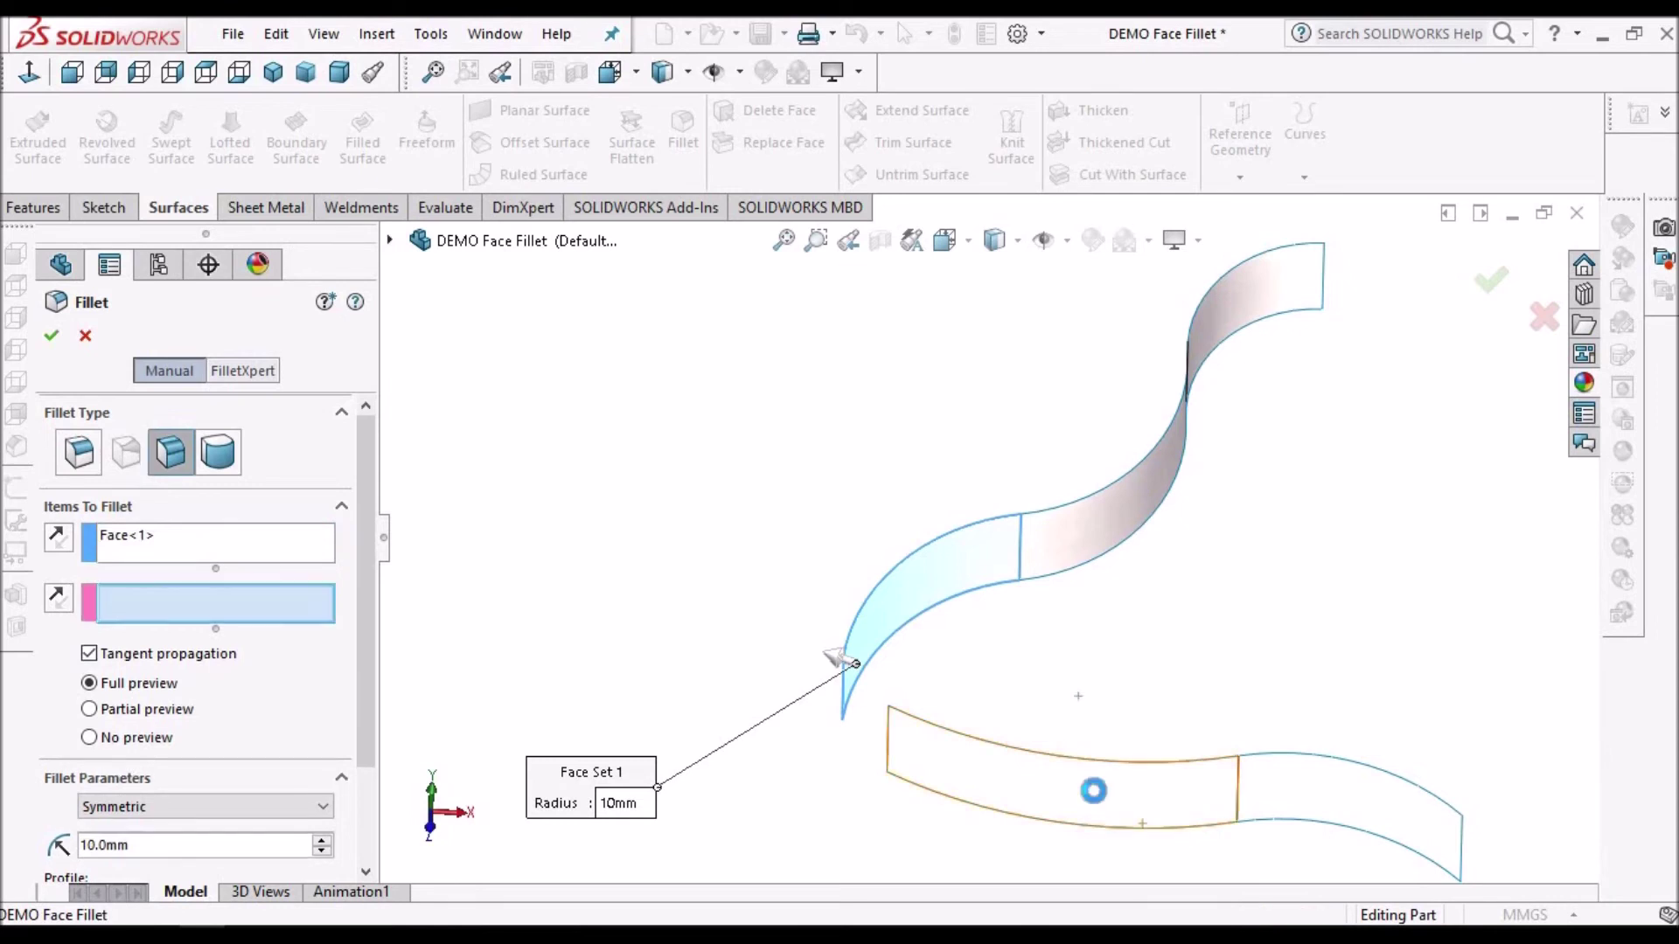
{"action": "left_click", "coordinate": [1095, 797]}
Reverse the face normal of face set 1 toward the other surface and accept the symmetric 10 mm face fillet
{"action": "middle_click_drag", "start_coordinate": [1249, 582], "coordinate": [1085, 782]}
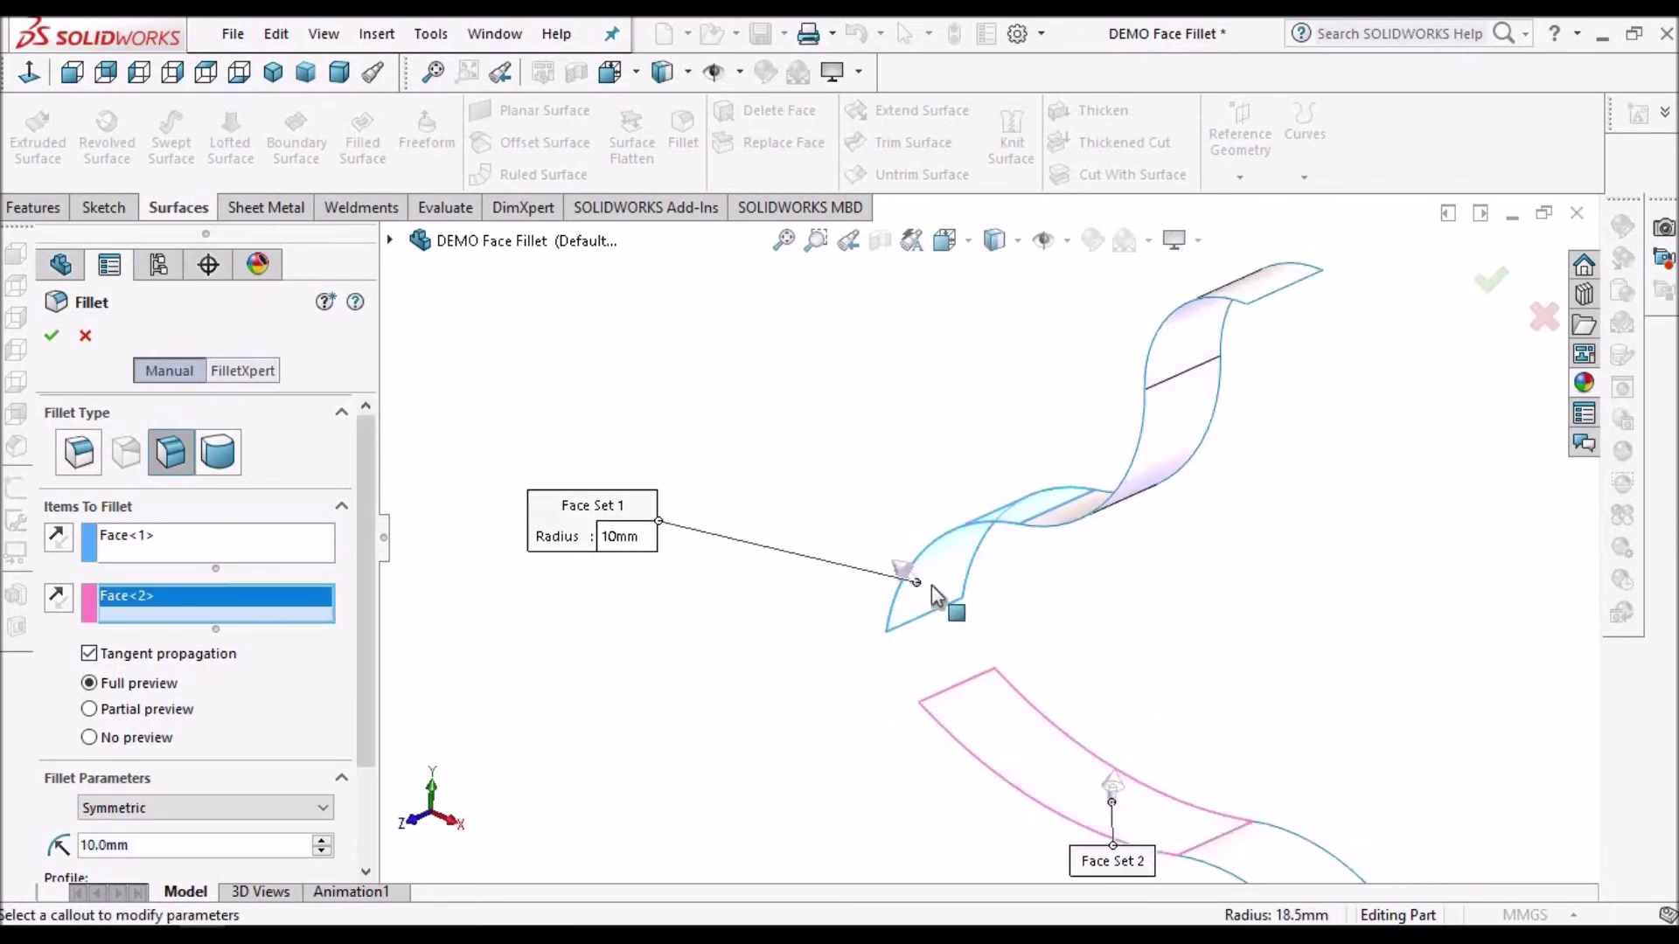
{"action": "middle_click_drag", "start_coordinate": [997, 667], "coordinate": [896, 578]}
{"action": "scroll", "coordinate": [896, 578], "scroll_direction": "down", "scroll_amount": 4}
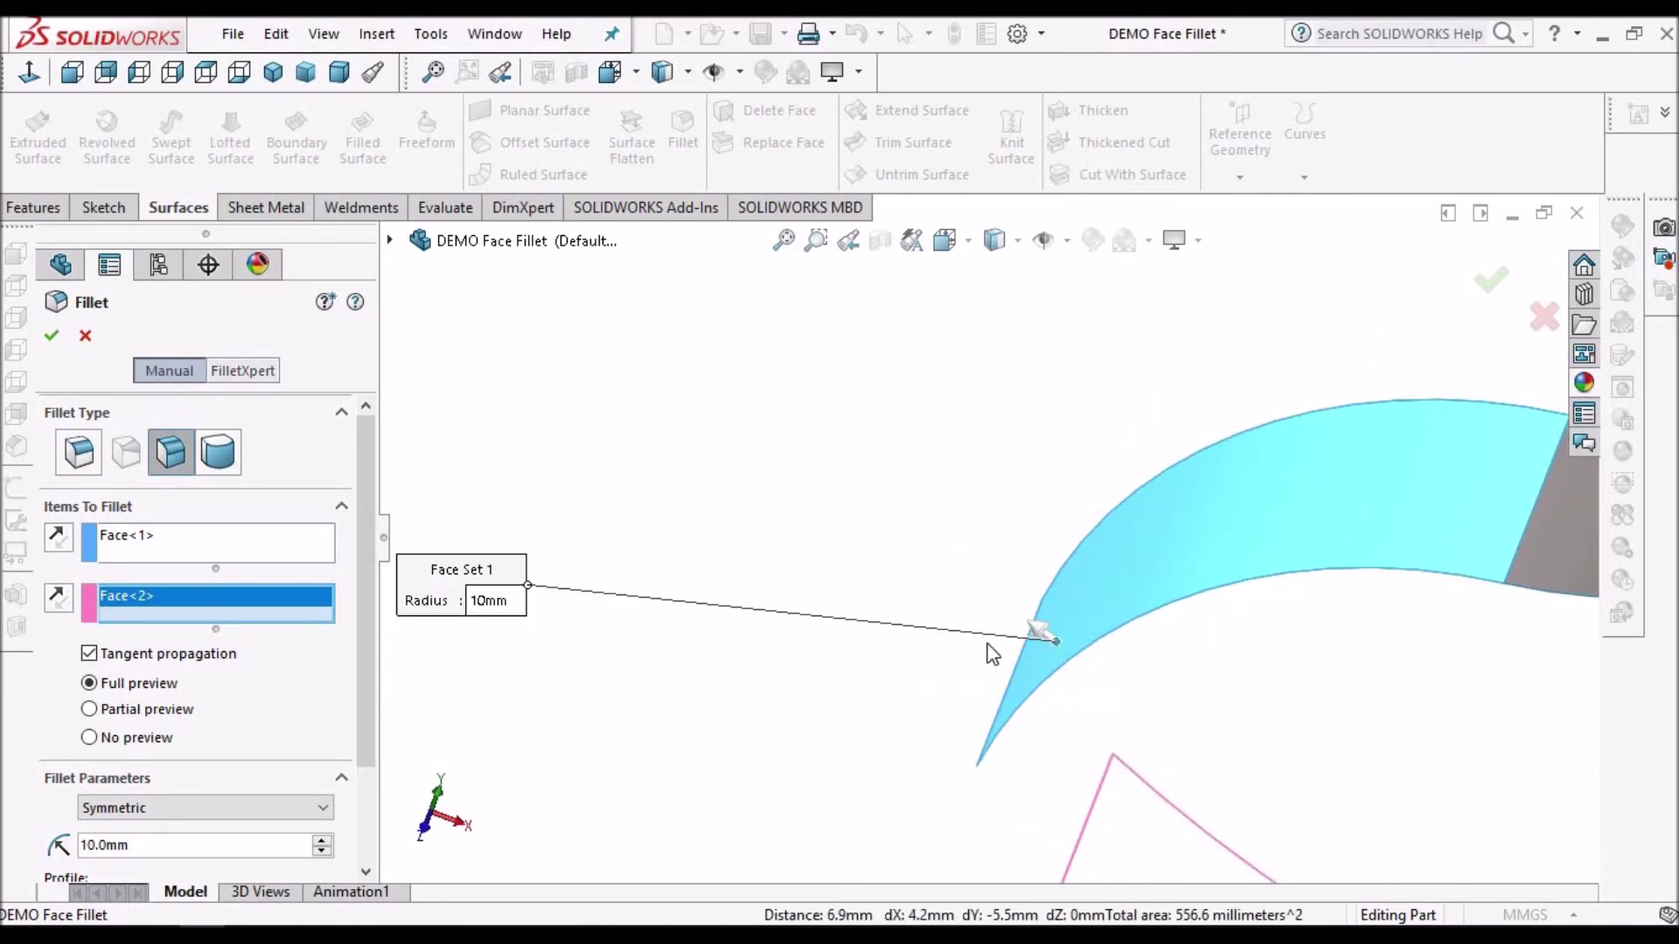
{"action": "left_click", "coordinate": [60, 538]}
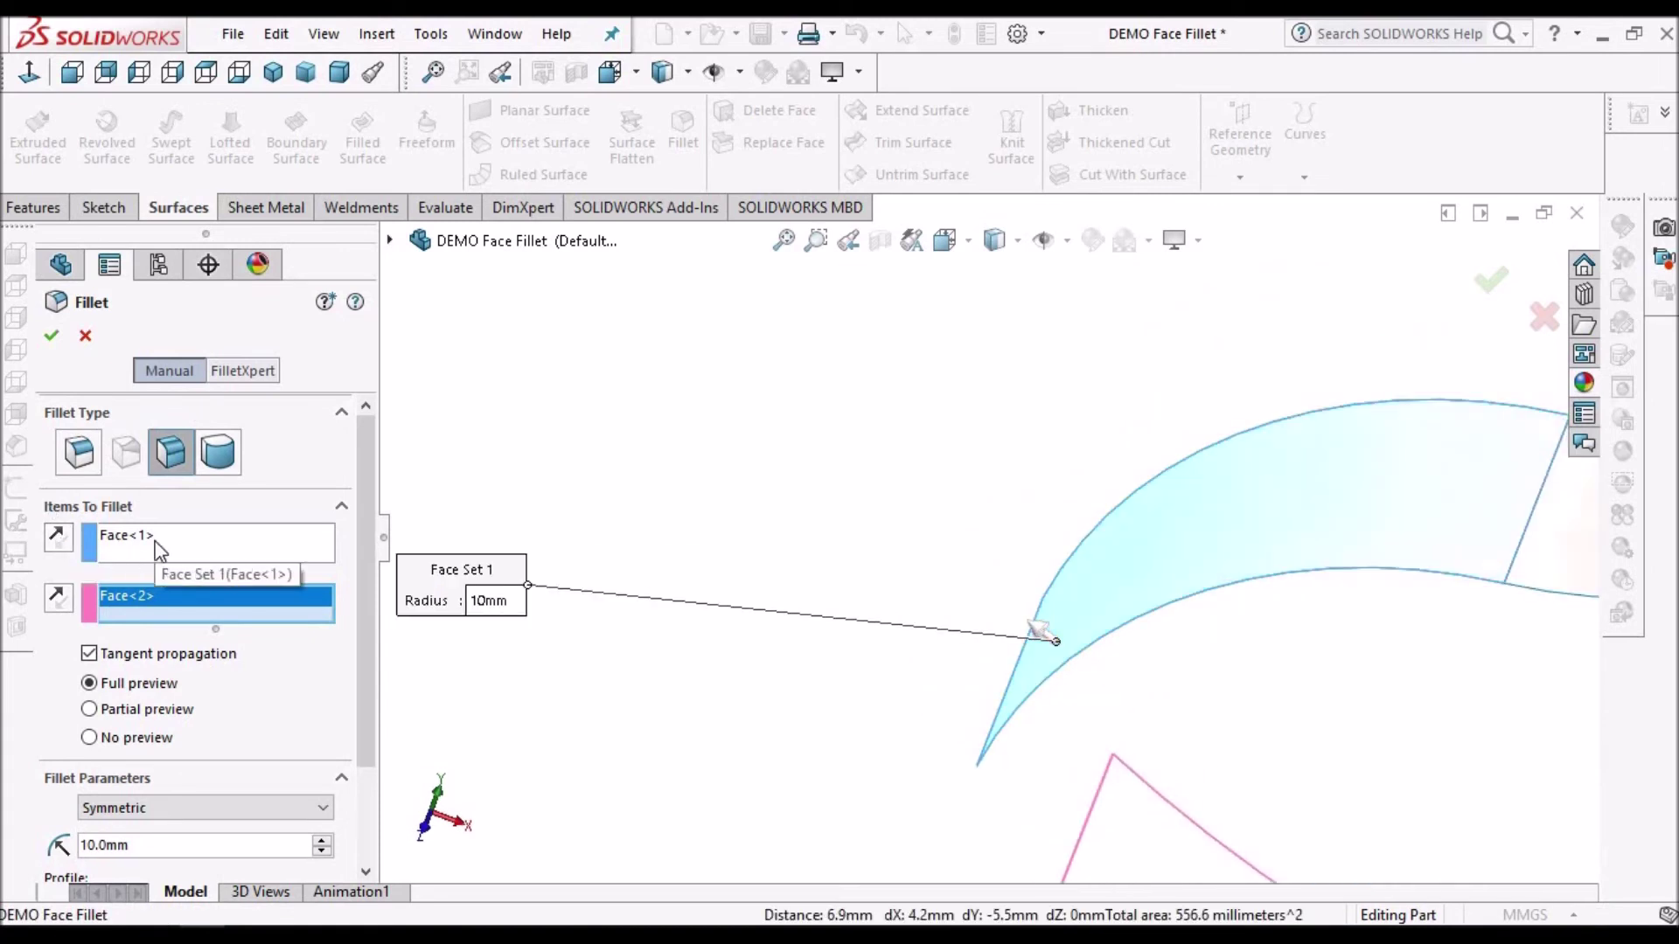
{"action": "left_click", "coordinate": [59, 542]}
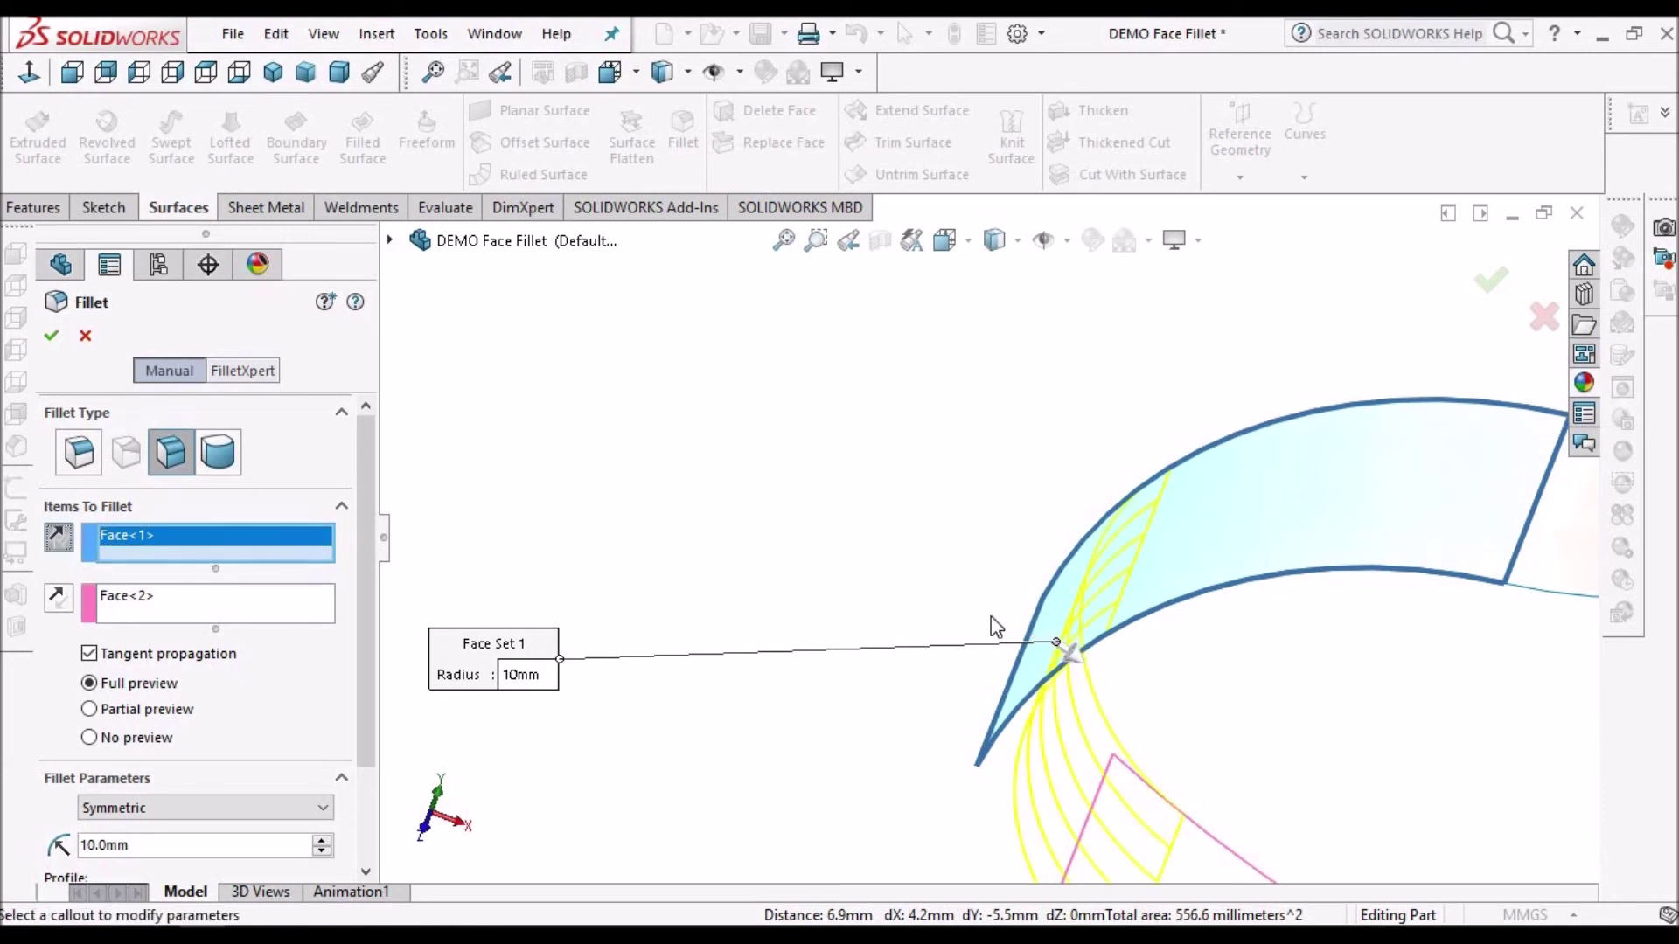
{"action": "scroll", "coordinate": [990, 616], "scroll_direction": "up", "scroll_amount": 3}
{"action": "middle_click_drag", "start_coordinate": [1189, 649], "coordinate": [1154, 622]}
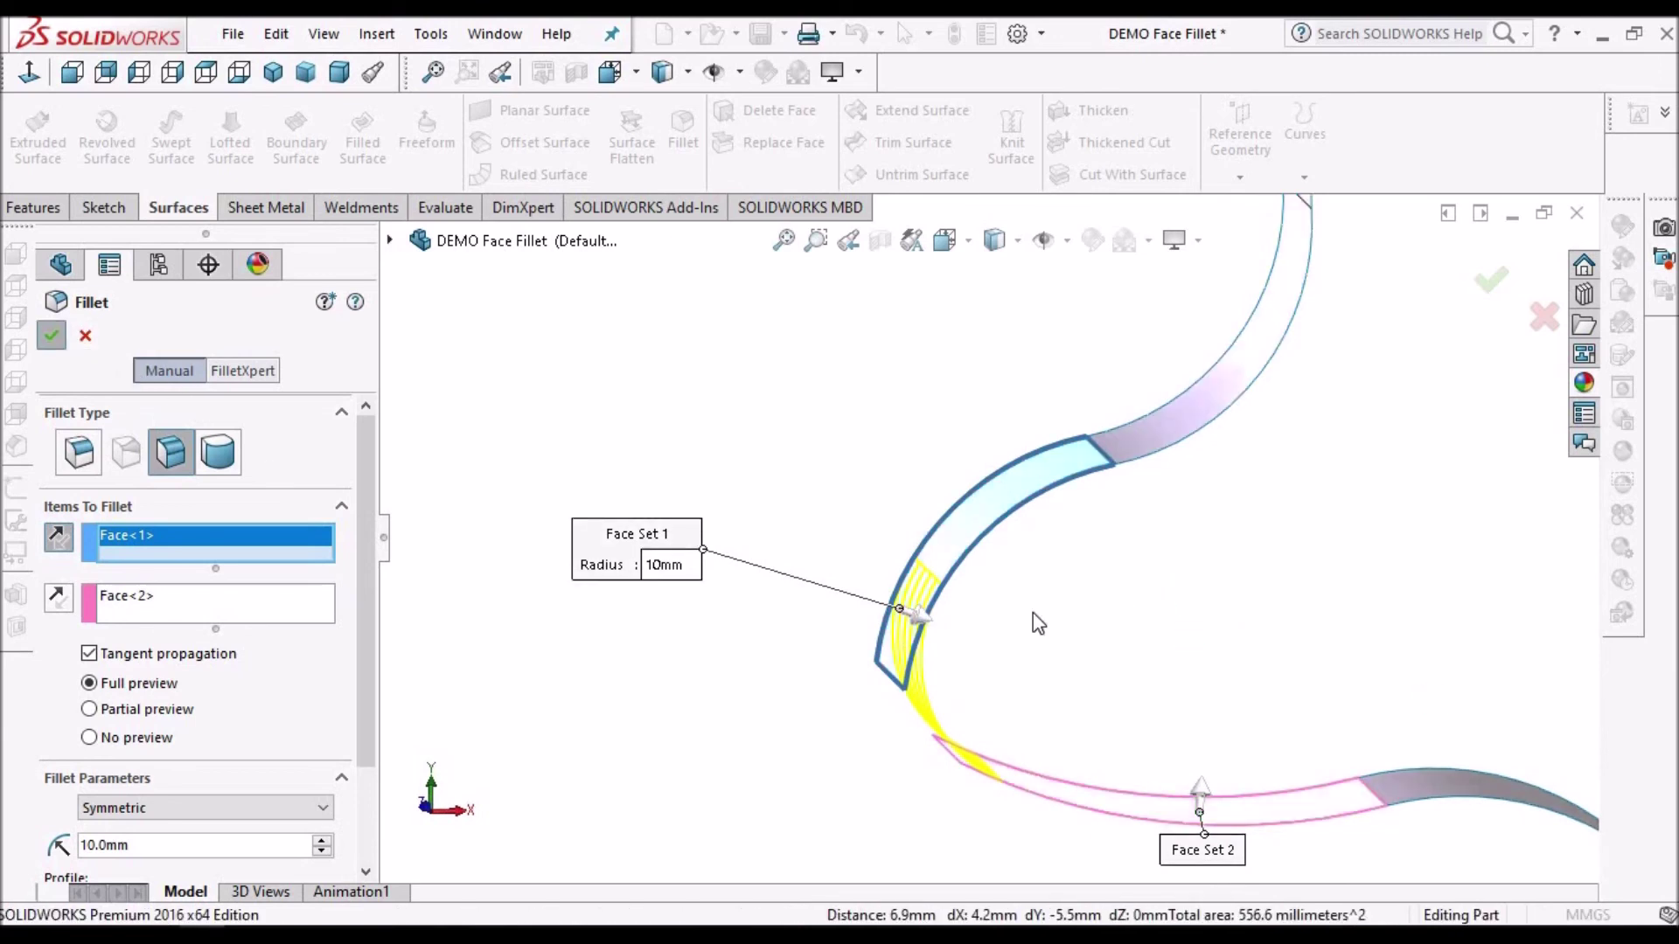
{"action": "key", "text": "Return"}
Inspect the finished face fillet joining the two wavy surfaces from several angles
{"action": "middle_click_drag", "start_coordinate": [1034, 621], "coordinate": [1021, 731]}
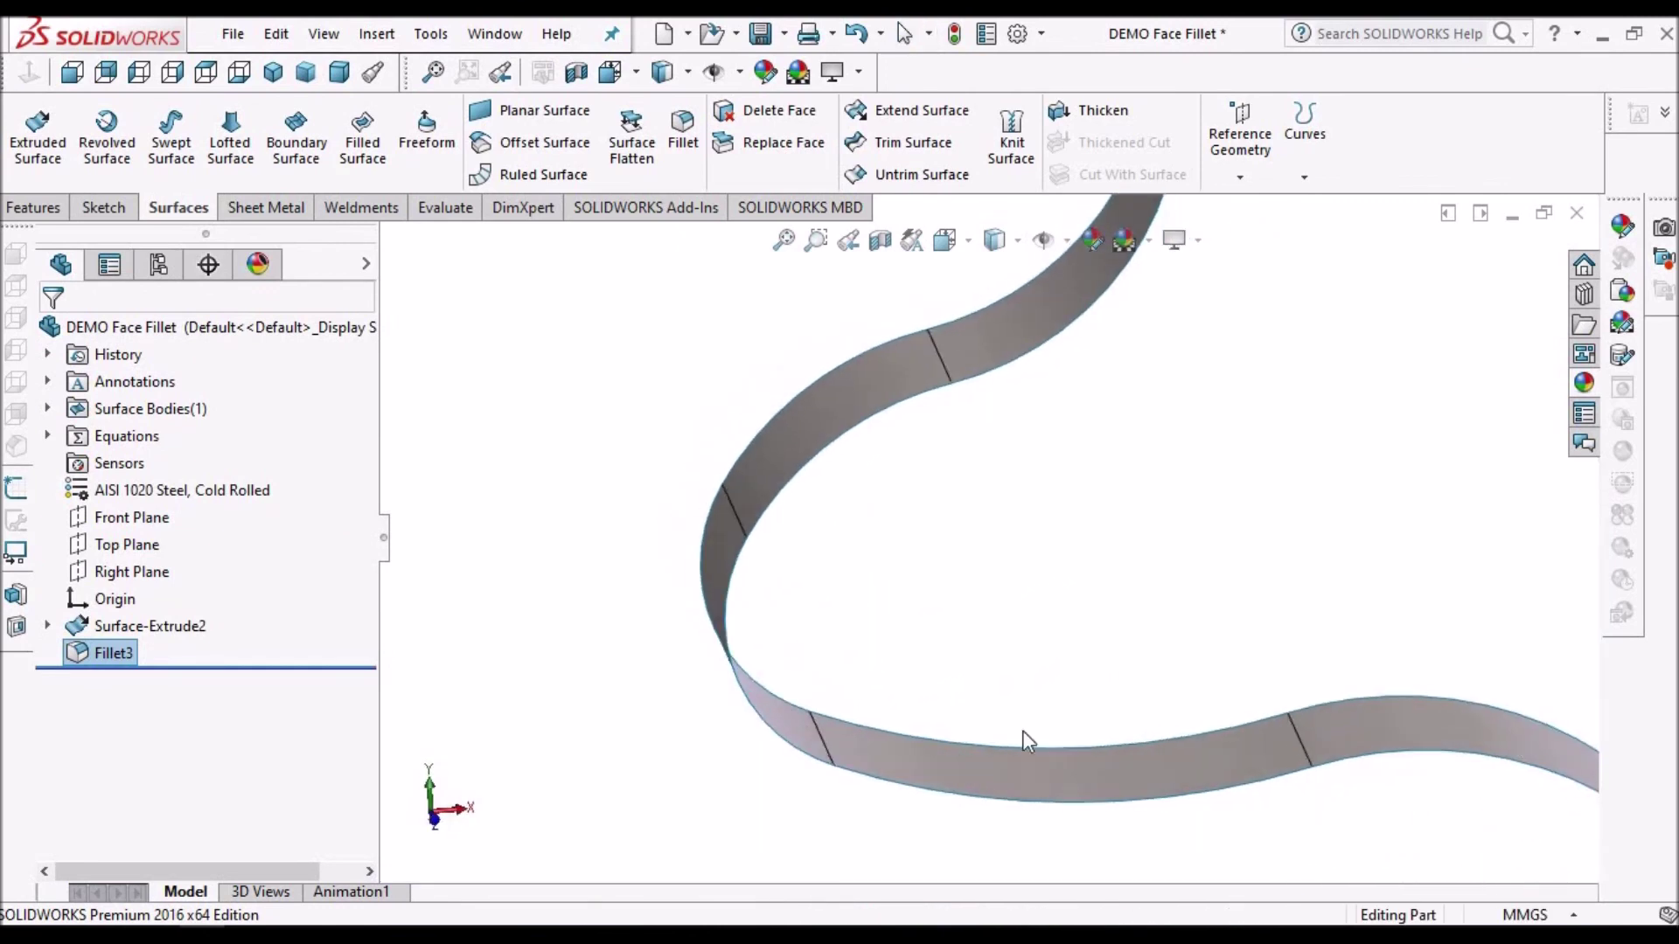
{"action": "scroll", "coordinate": [974, 592], "scroll_direction": "up", "scroll_amount": 3}
{"action": "middle_click_drag", "start_coordinate": [980, 585], "coordinate": [977, 542]}
{"action": "scroll", "coordinate": [976, 568], "scroll_direction": "down", "scroll_amount": 3}
{"action": "scroll", "coordinate": [857, 511], "scroll_direction": "down", "scroll_amount": 2}
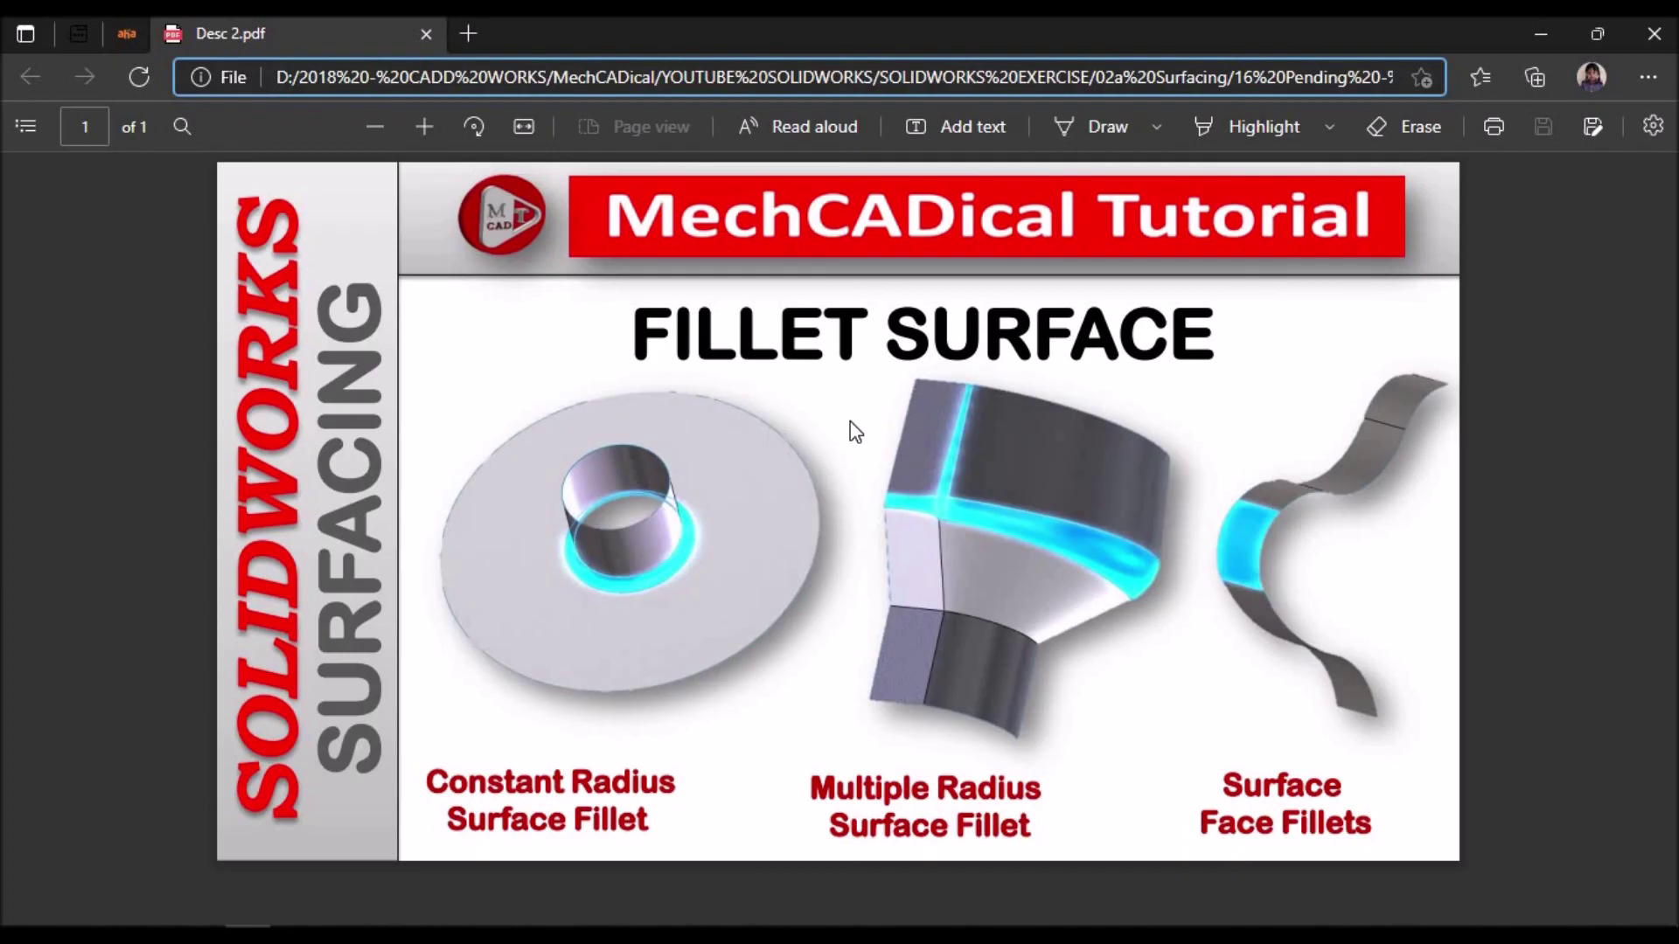